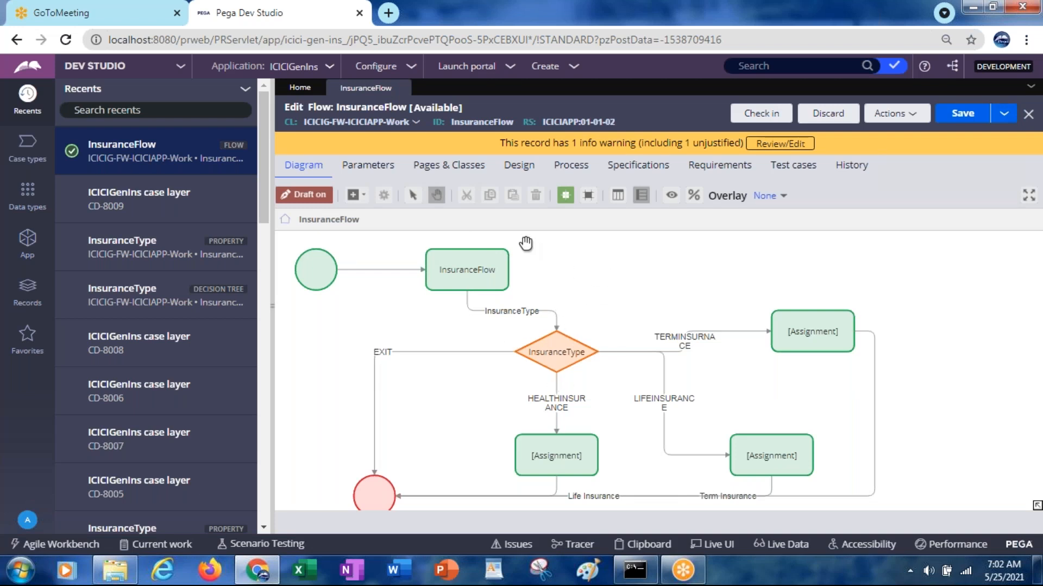
Step: Enable the option to create a new work object in the InsuranceFlow start settings
left_click(579, 171)
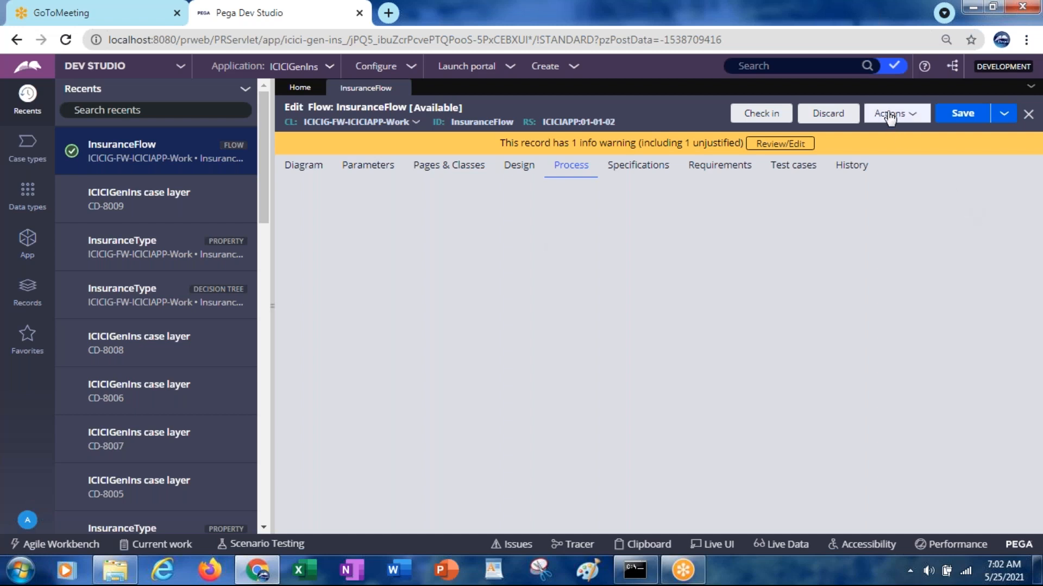
left_click(889, 114)
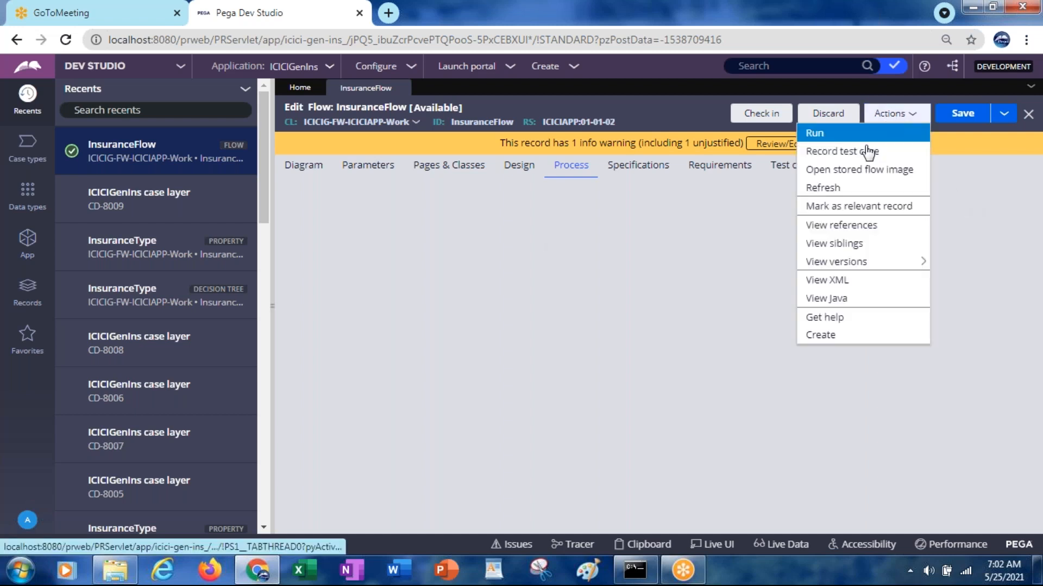
left_click(831, 193)
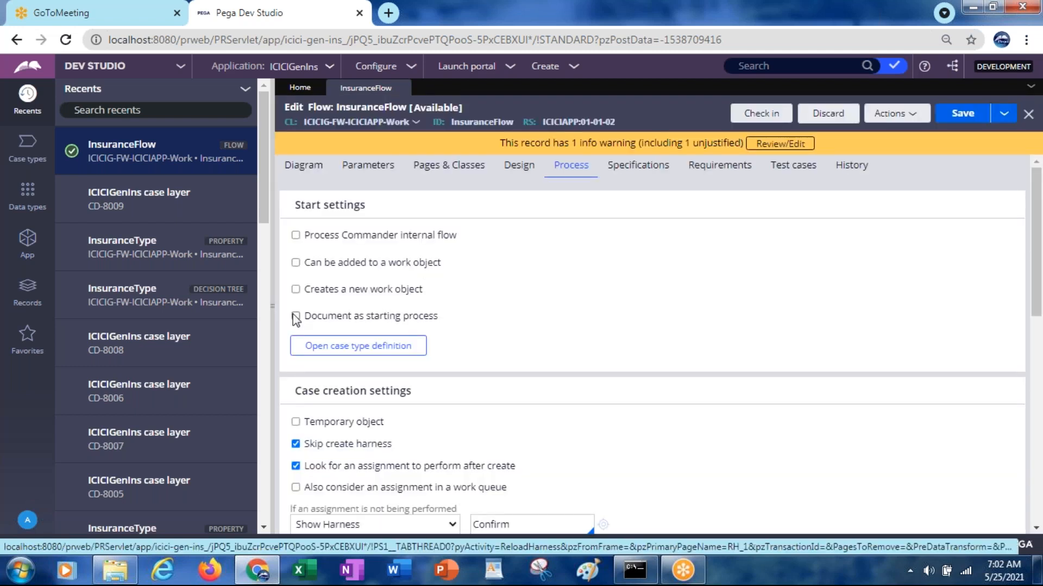
left_click(296, 289)
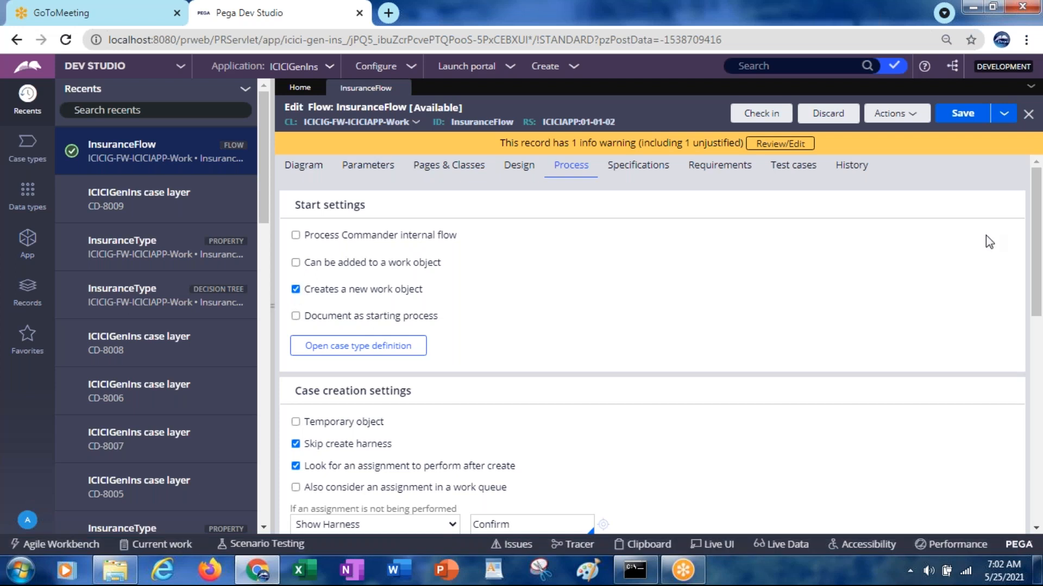
Step: Set the flow's work parties to pyCaseManagementDefault and save the flow
scroll(1038, 237, "down", 6)
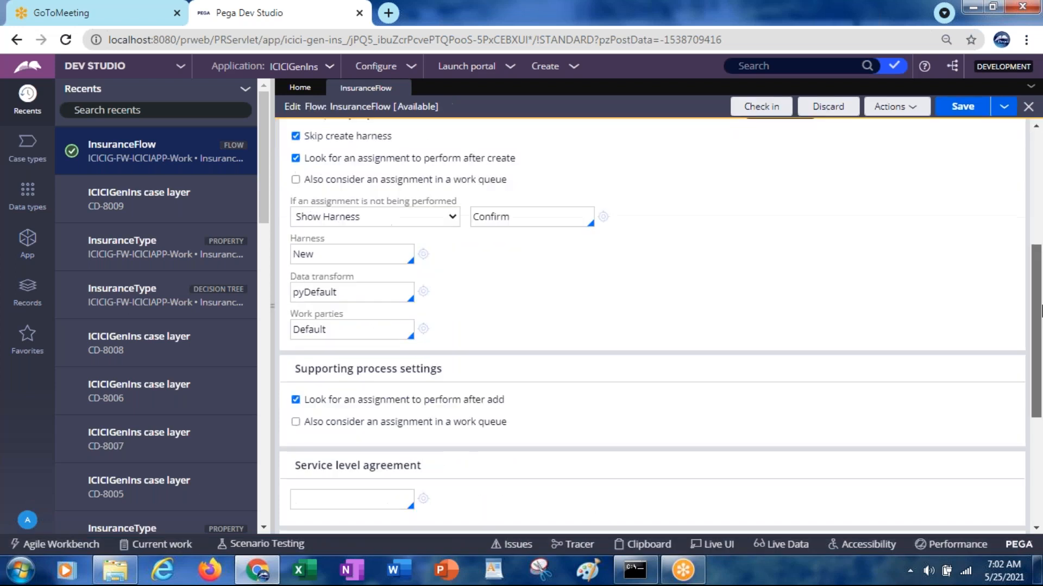
double_click(318, 308)
key("BackSpace")
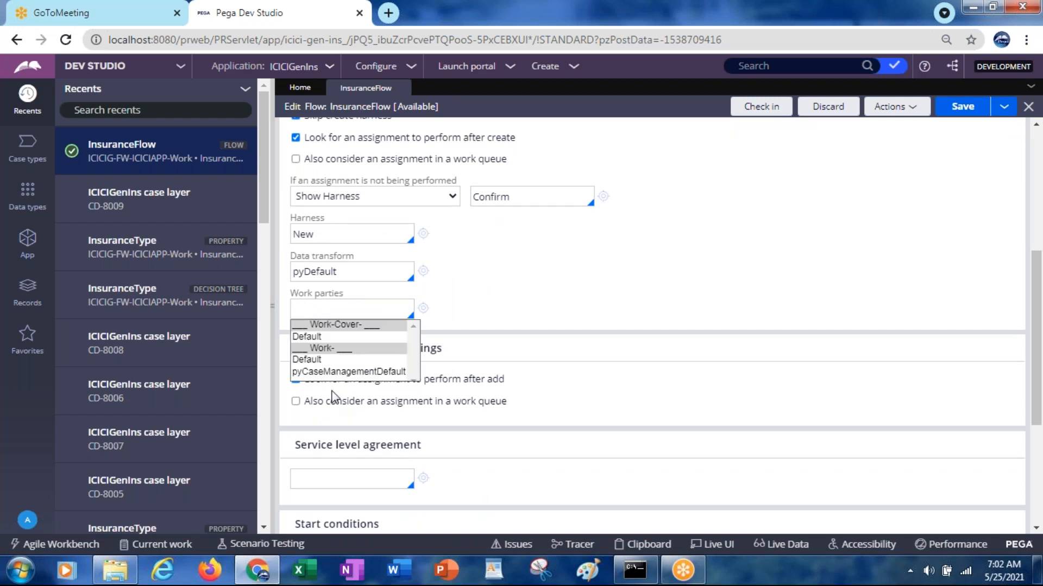
left_click(348, 371)
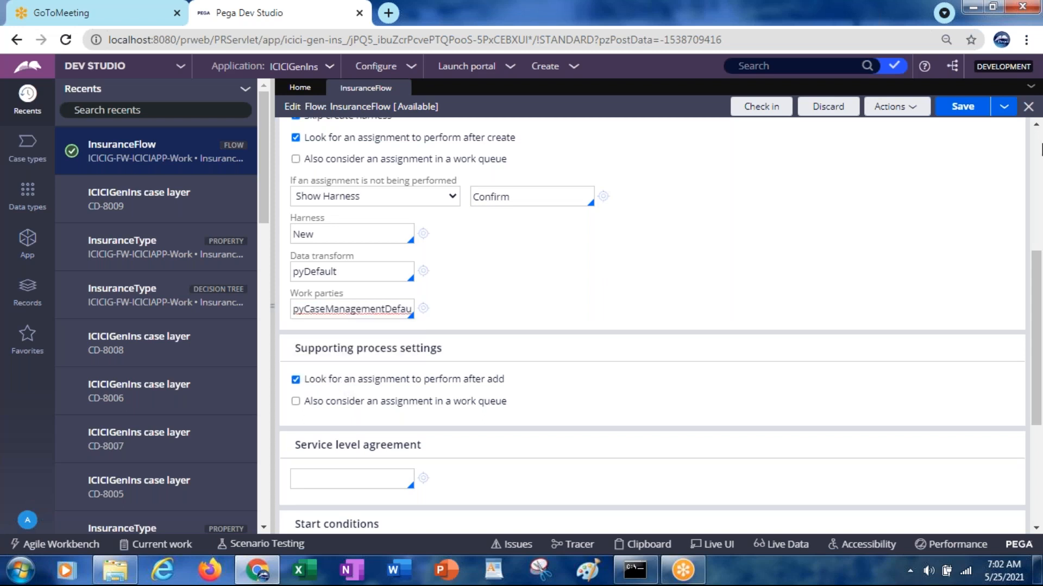
left_click(962, 108)
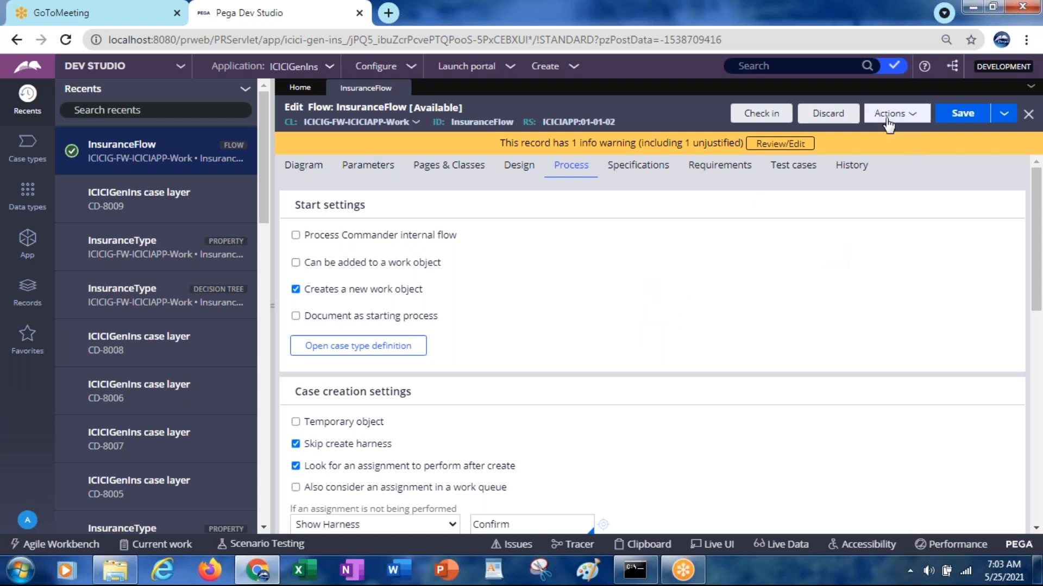
Step: Run InsuranceFlow and submit the new case with Health Insurance as the insurance type
left_click(886, 115)
left_click(823, 136)
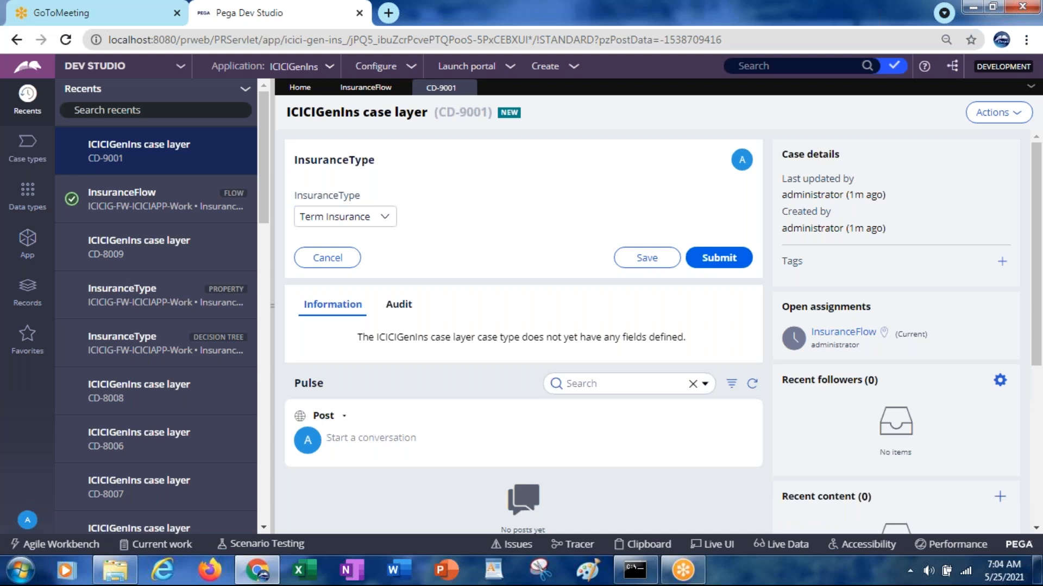
left_click(356, 217)
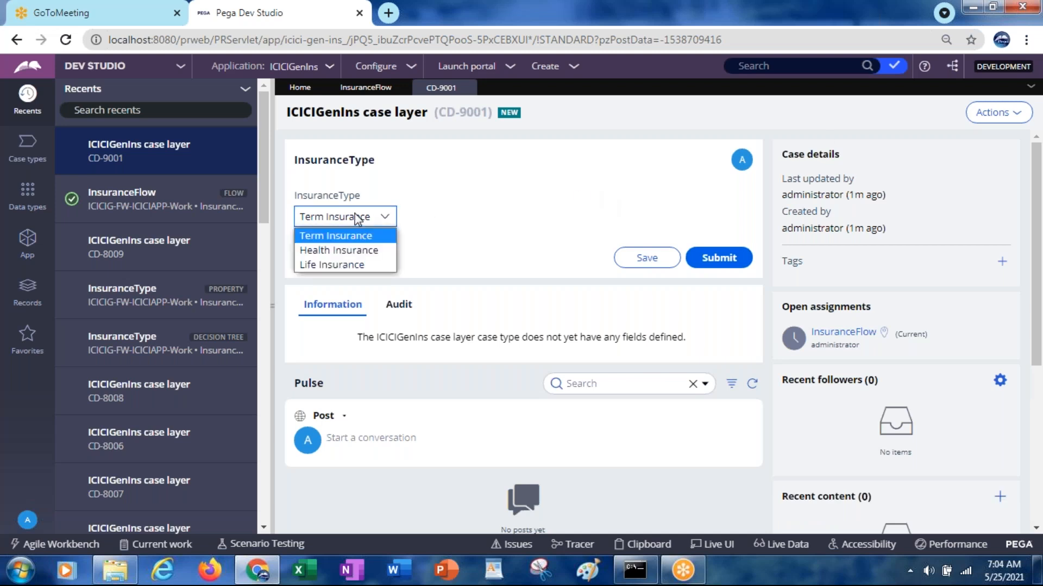
left_click(331, 251)
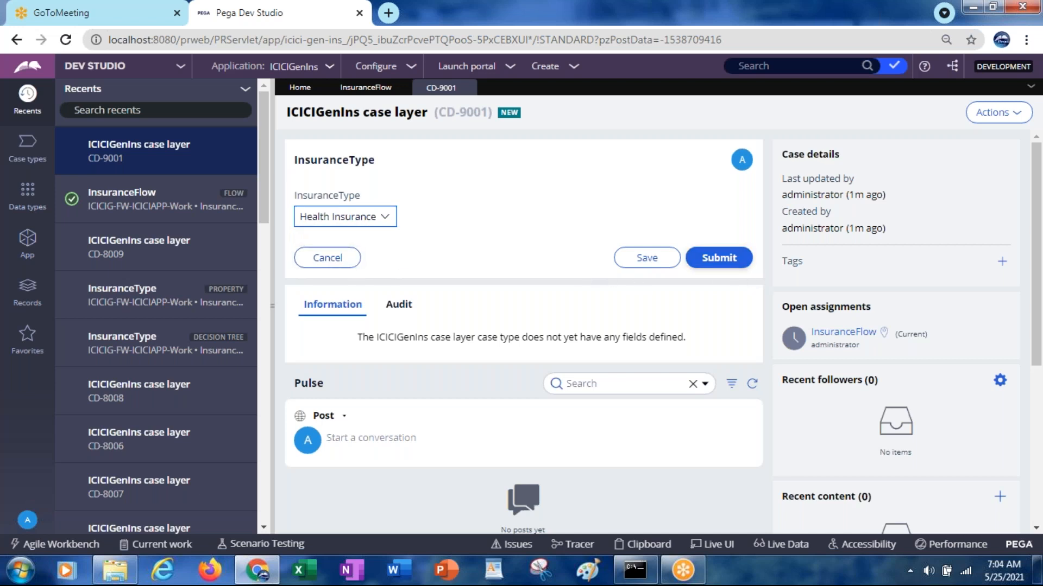
left_click(708, 259)
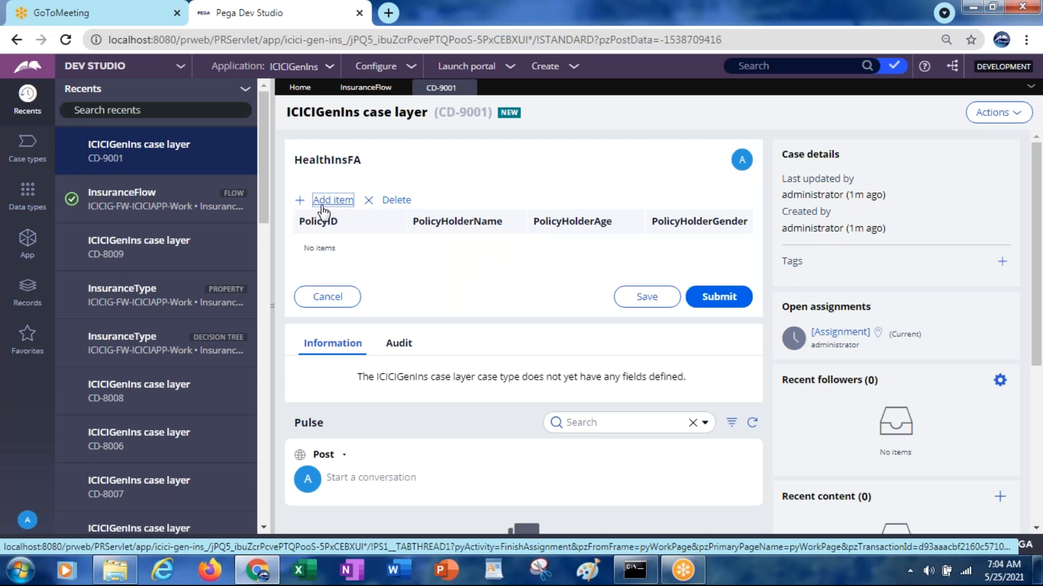
Step: Add a first policy row with the policy ID, the policyholder's name, age 25 and gender Male
key("Return")
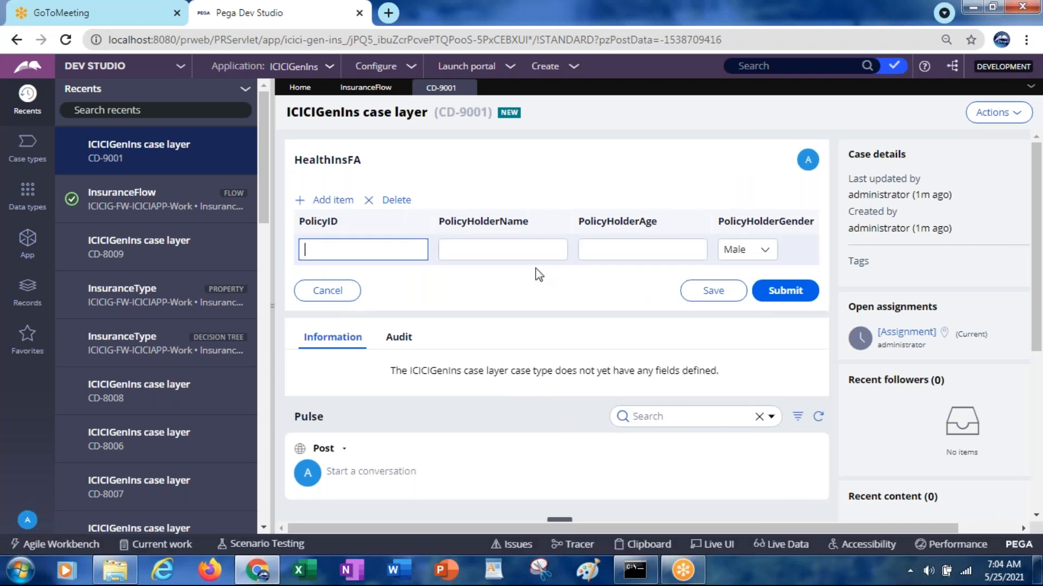
left_click(382, 253)
type("10001")
key("Tab")
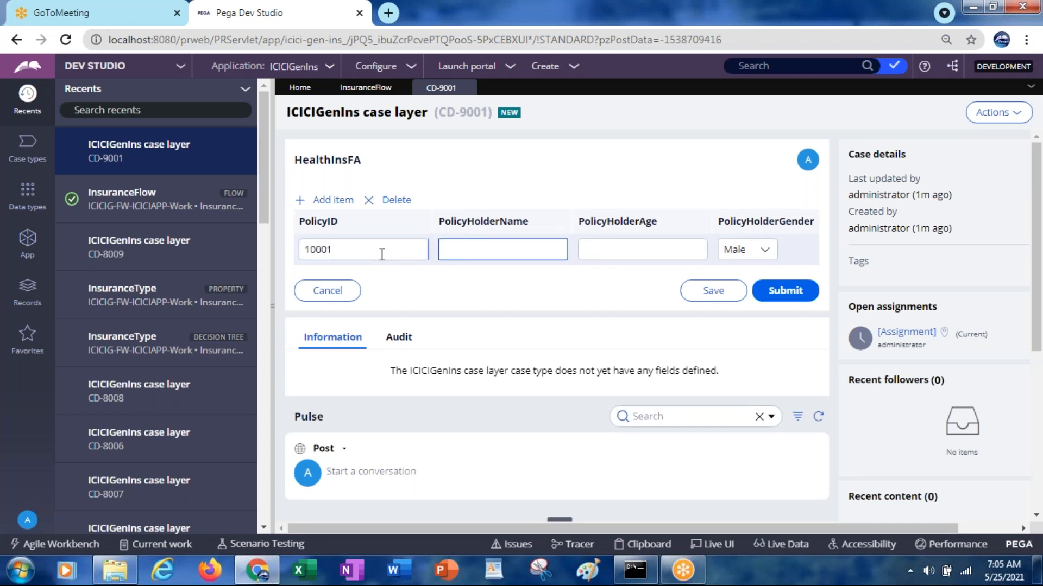
type("Jagadish")
key("Tab")
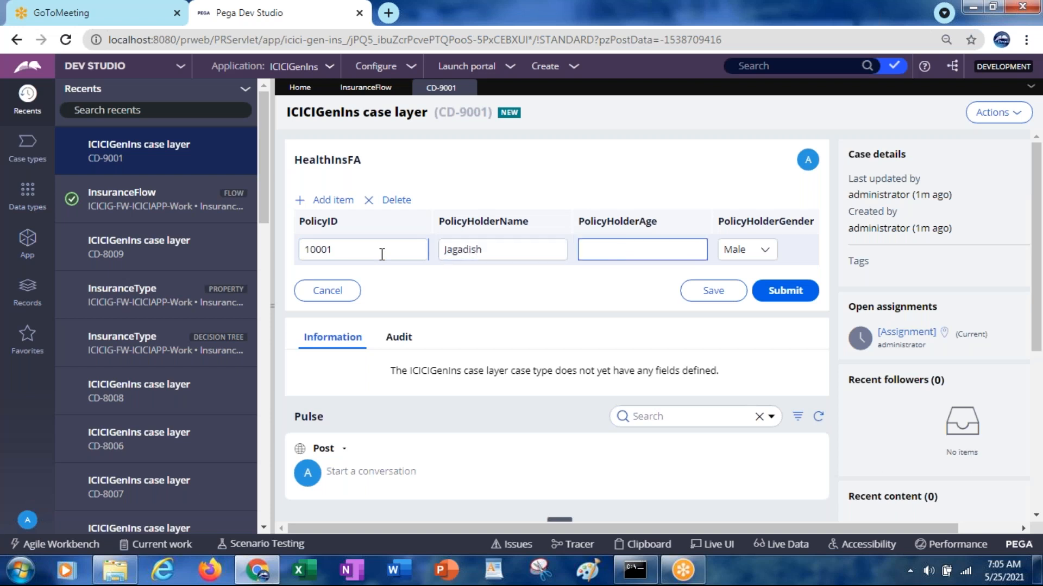
type("25")
key("Tab")
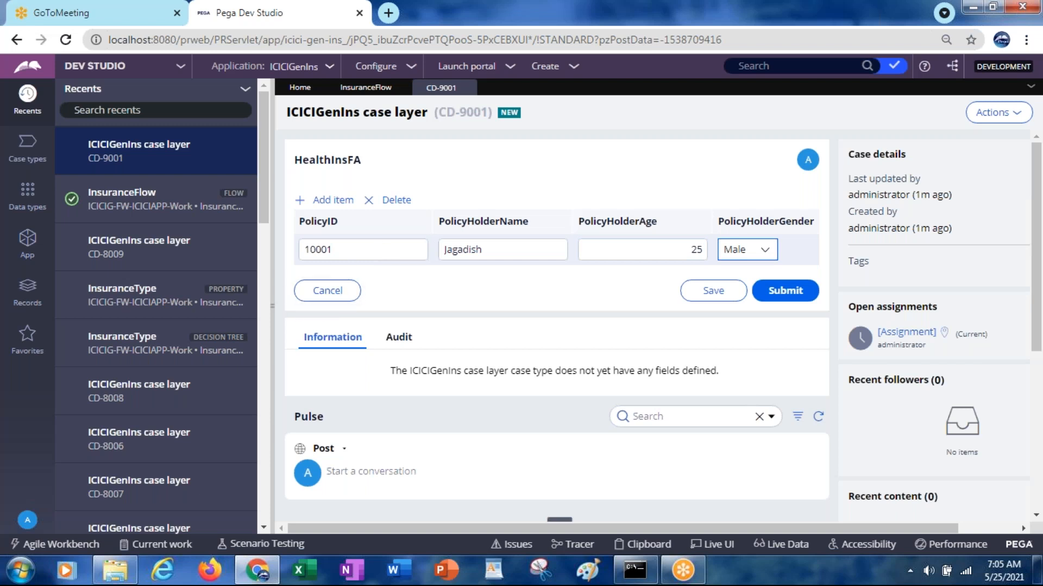
Step: Add a second policy row with the policy ID, the policyholder's name, age 22 and gender Male
left_click(301, 201)
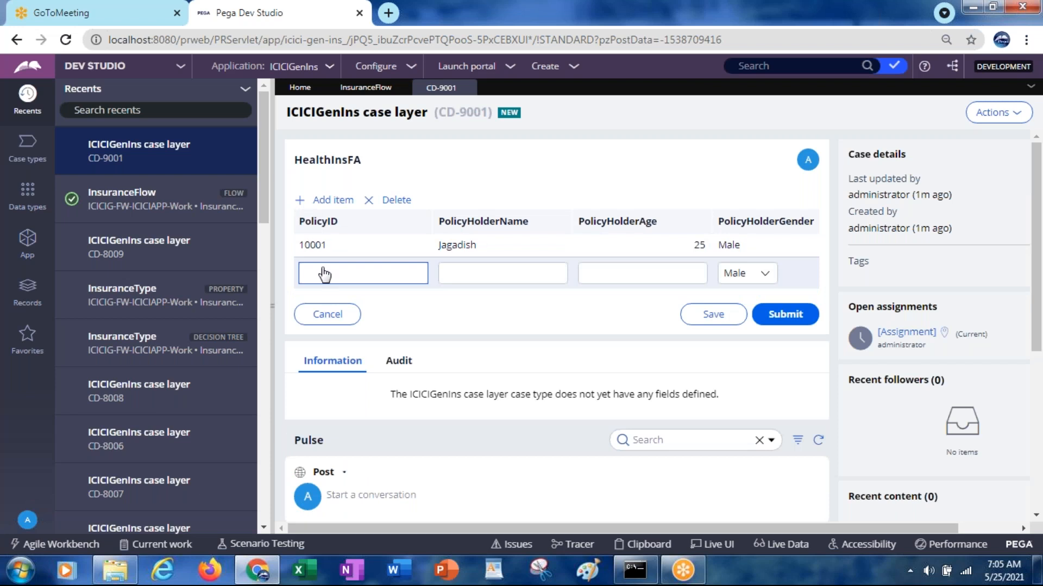
type("10002")
key("Tab")
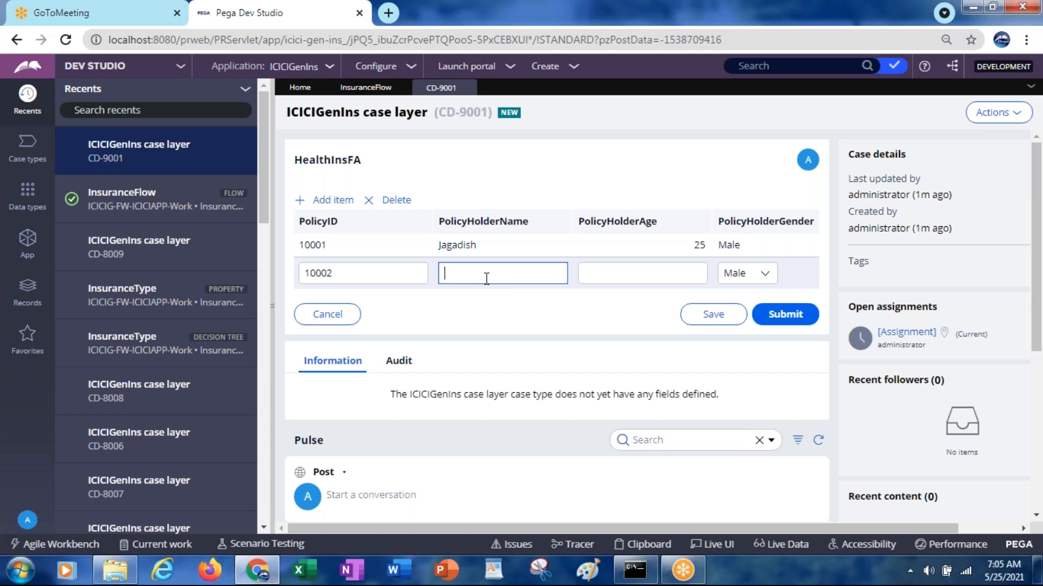
type("Kumar")
key("Tab")
type("22")
key("Tab")
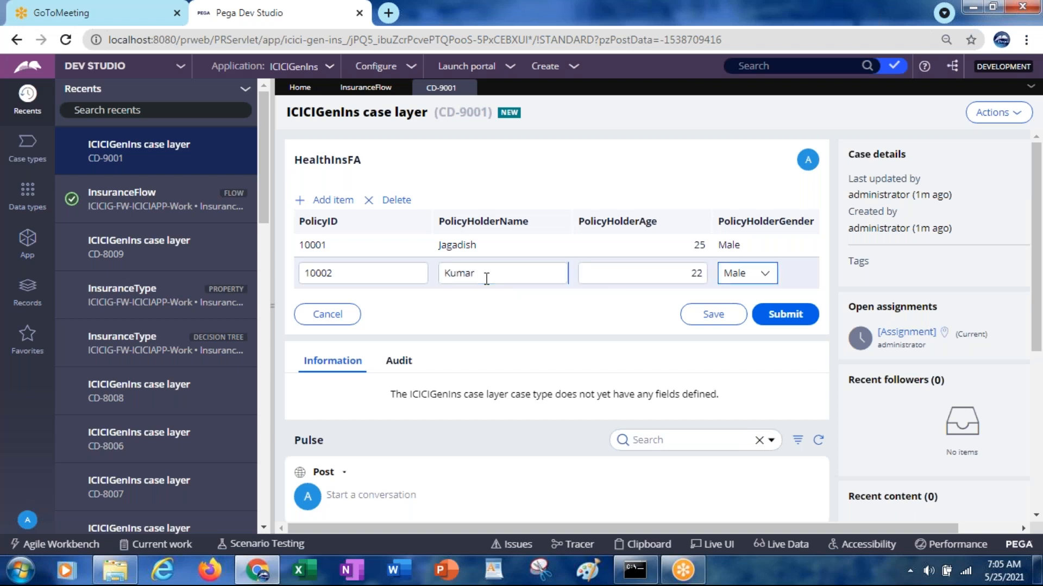
key("Tab")
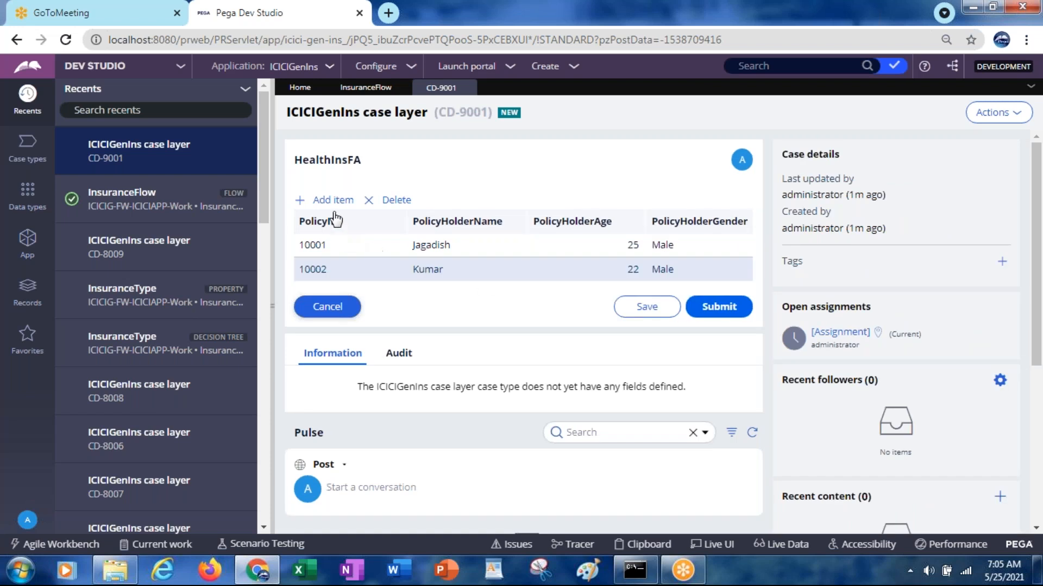
Step: Add a third policy row with the policy ID, policyholder name "aaa", age 20 and gender Female
left_click(328, 206)
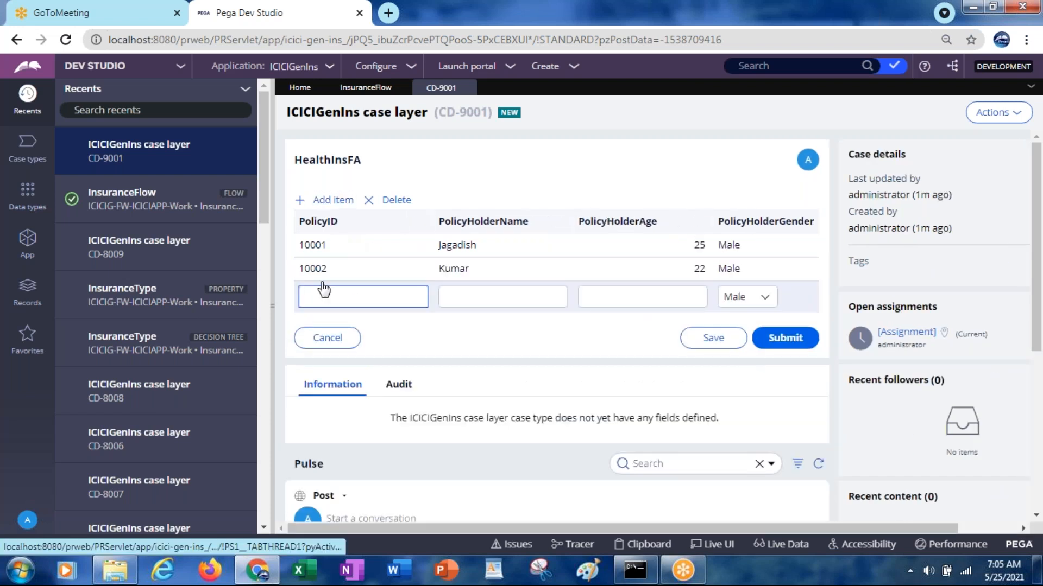
type("10003")
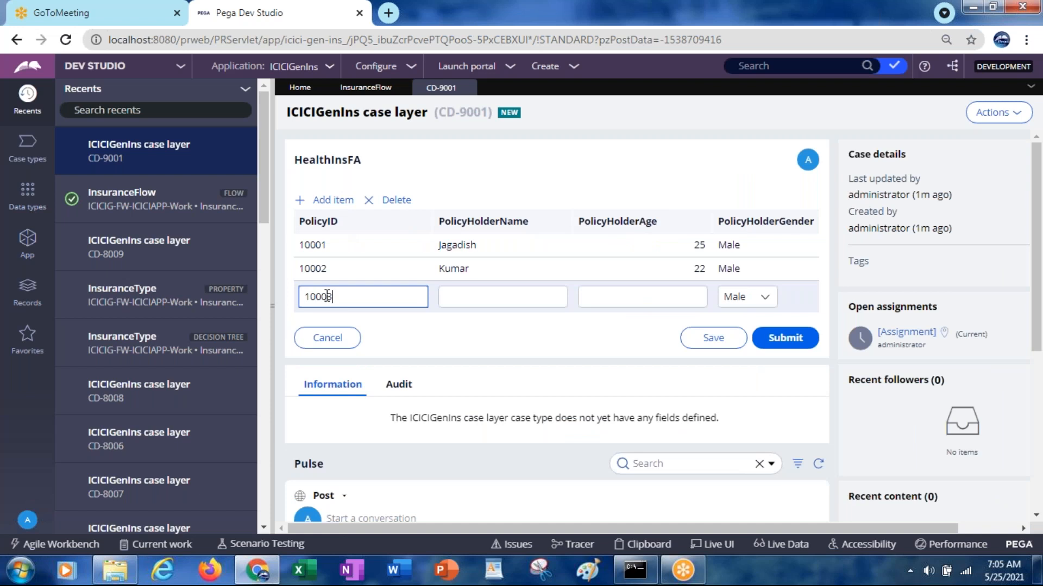
key("Tab")
type("aaa")
key("Tab")
type("20")
key("Tab")
key("Down")
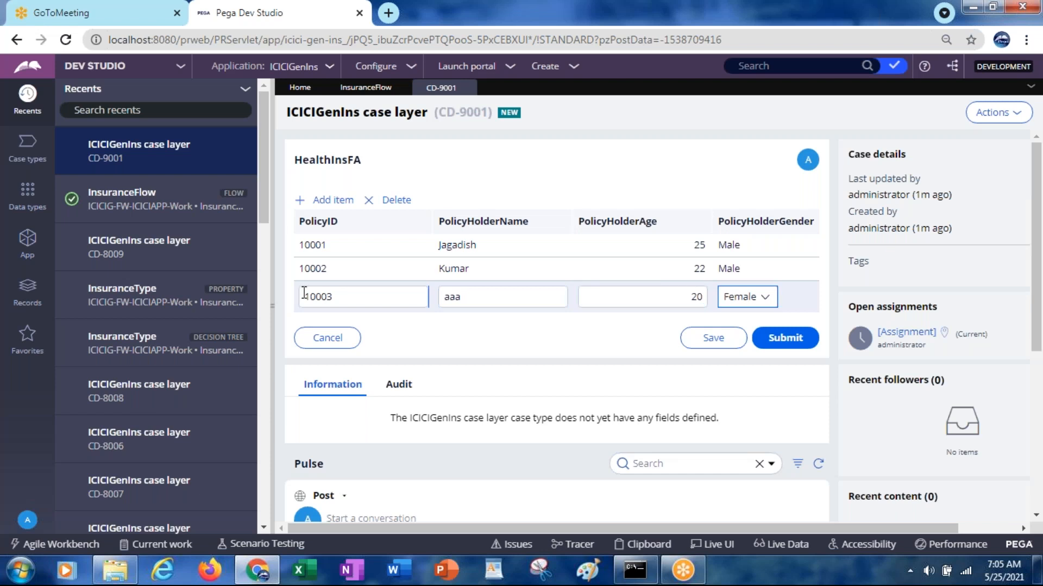
left_click(523, 338)
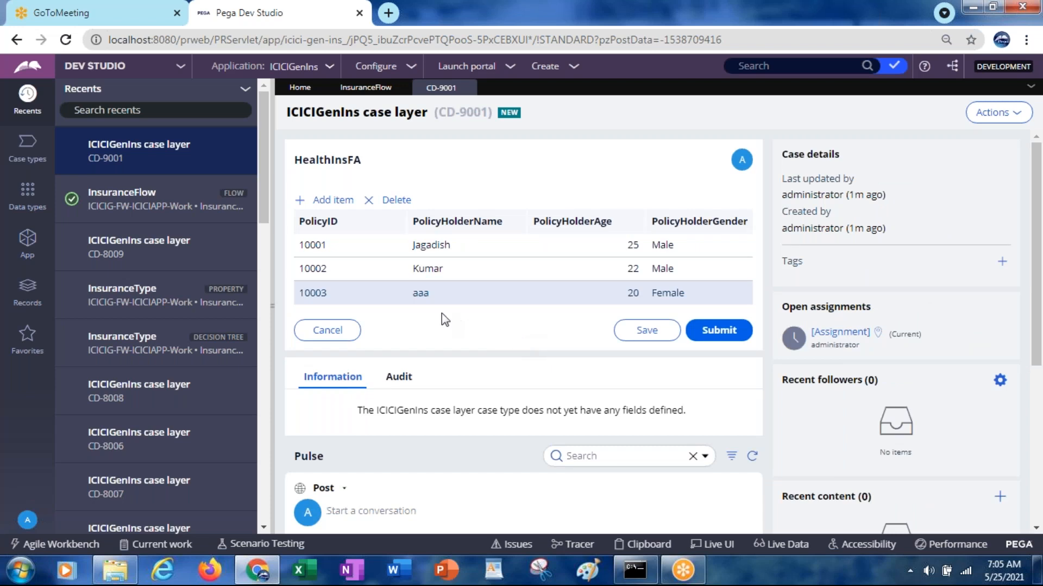
Step: Delete the third policy row, belonging to policyholder "aaa", from the health insurance table
left_click(331, 274)
left_click(344, 254)
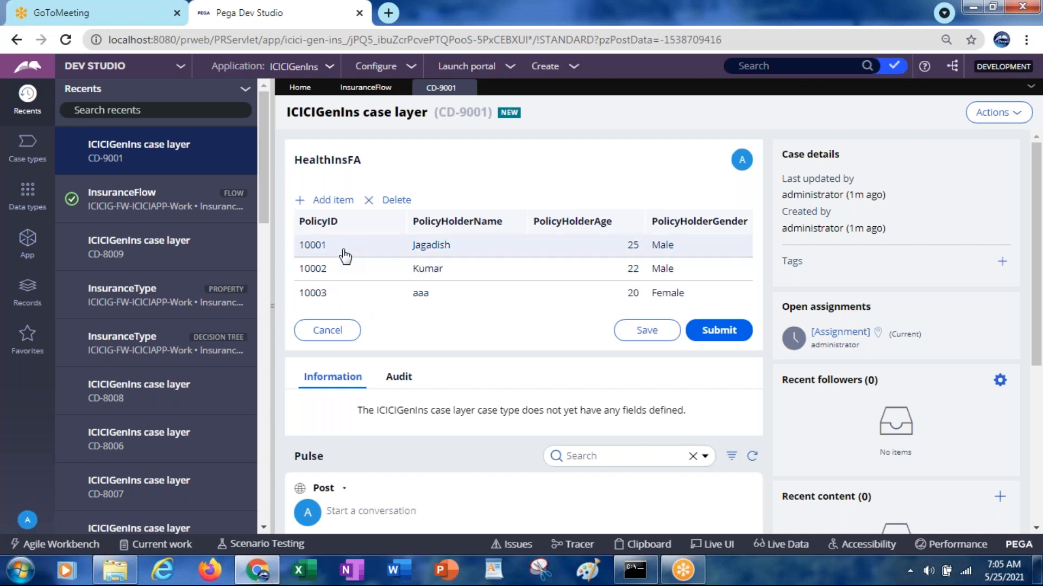
left_click(345, 297)
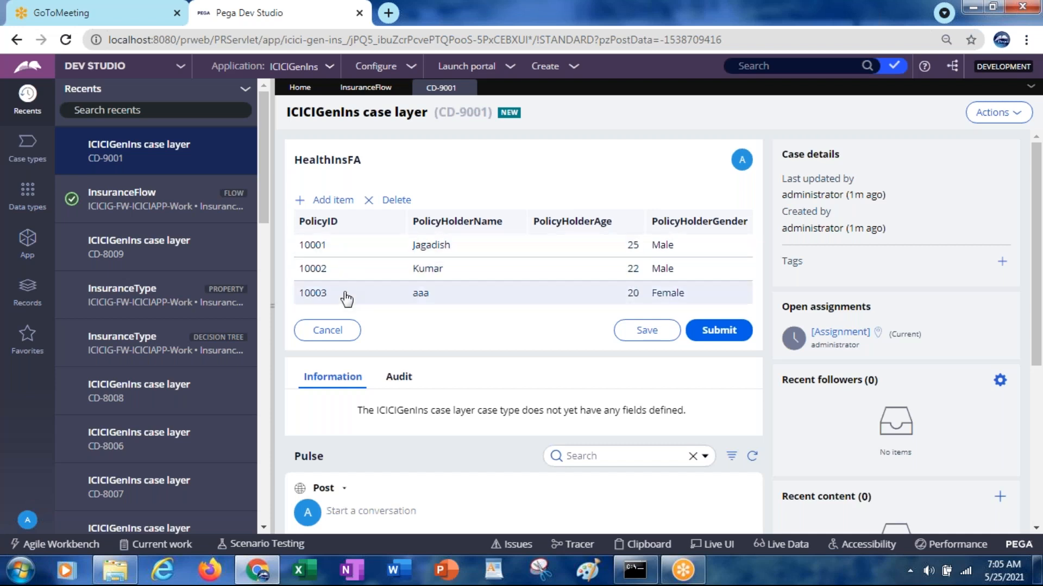
left_click(397, 200)
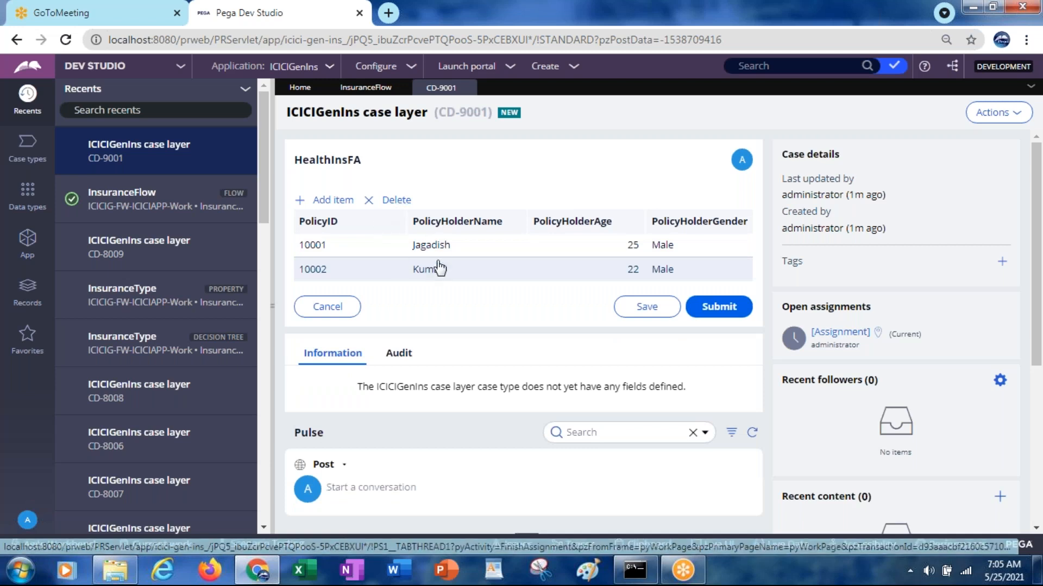
Step: Replace the policyholder's name in the second policy row and submit the health insurance form
left_click(432, 245)
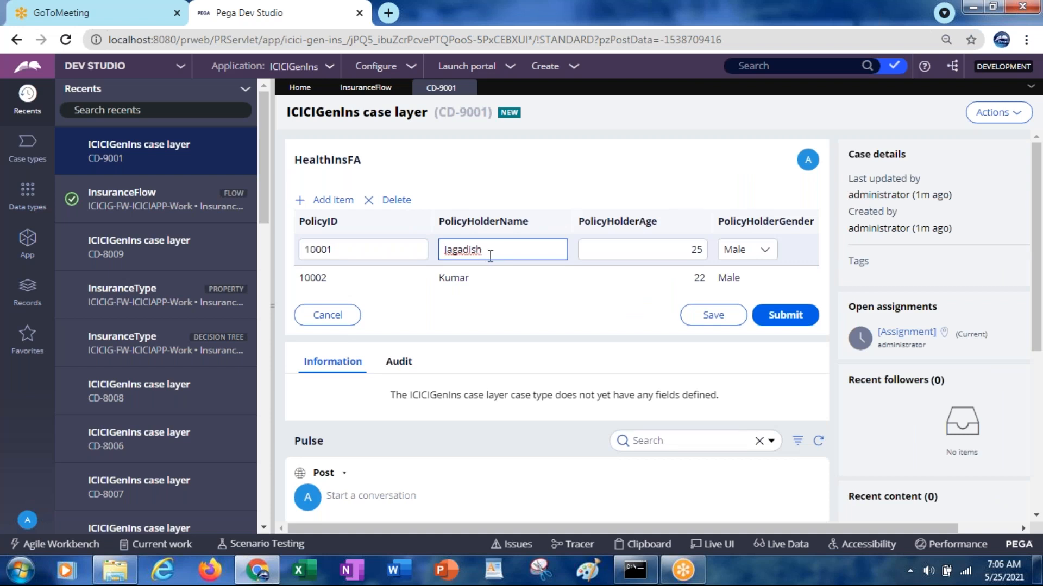
left_click(457, 279)
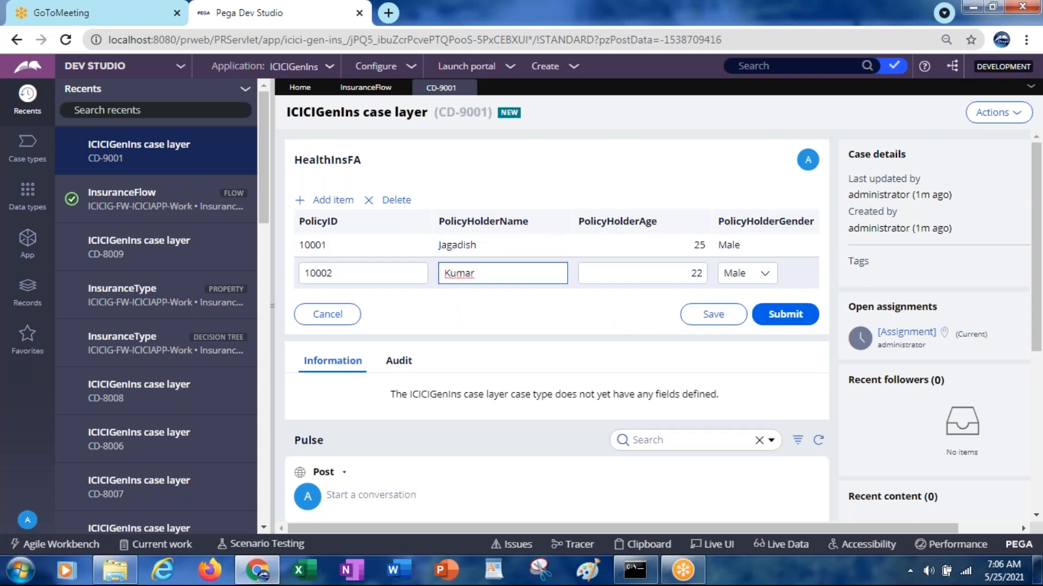
key("Delete")
key("Delete")
key("Delete")
key("Delete")
key("Delete")
type("Harsha")
key("Tab")
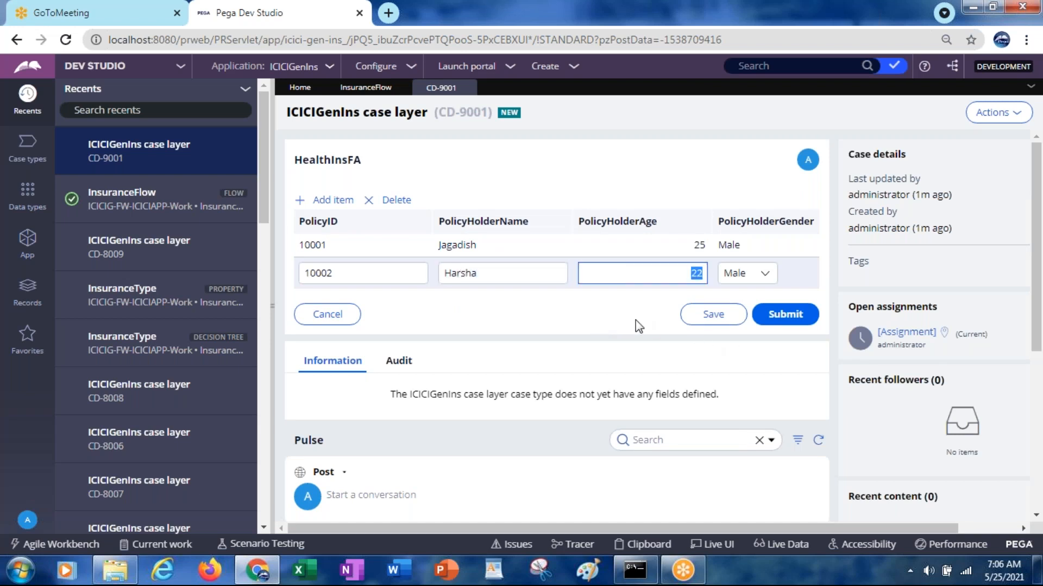
left_click(516, 321)
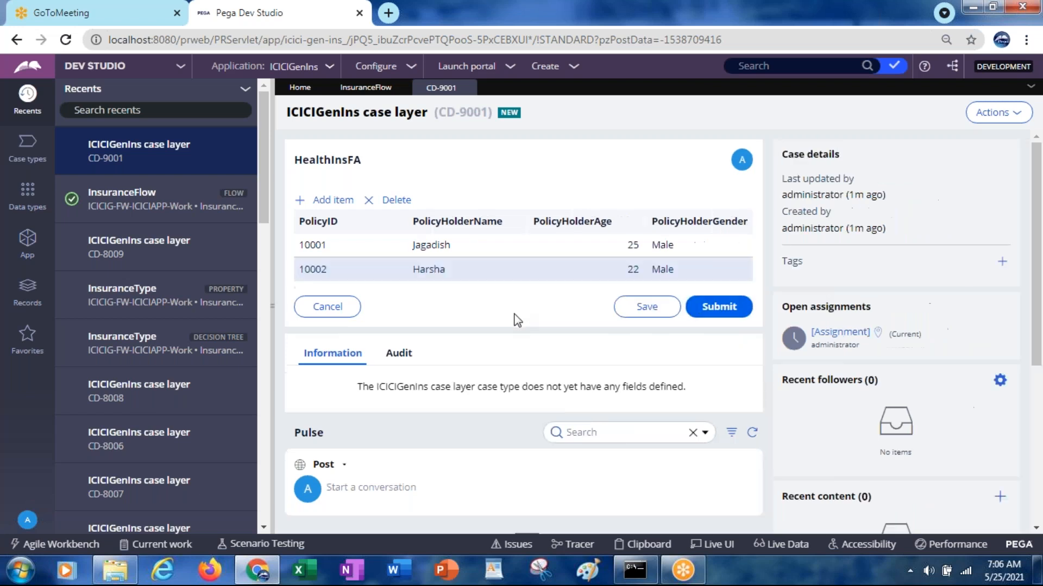
left_click(715, 310)
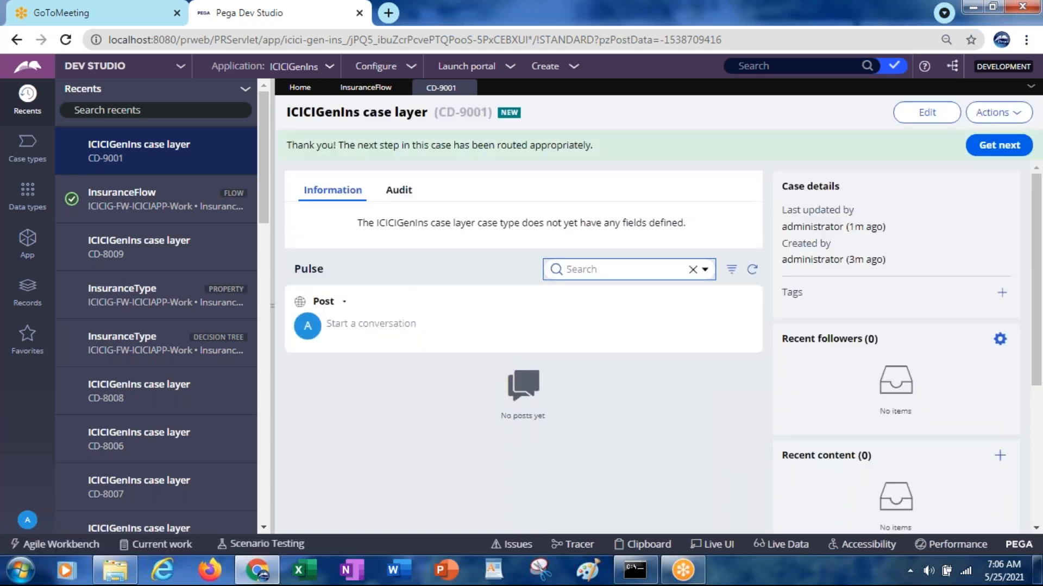
Step: Return to the InsuranceFlow rule and run it again to start another case
left_click(367, 89)
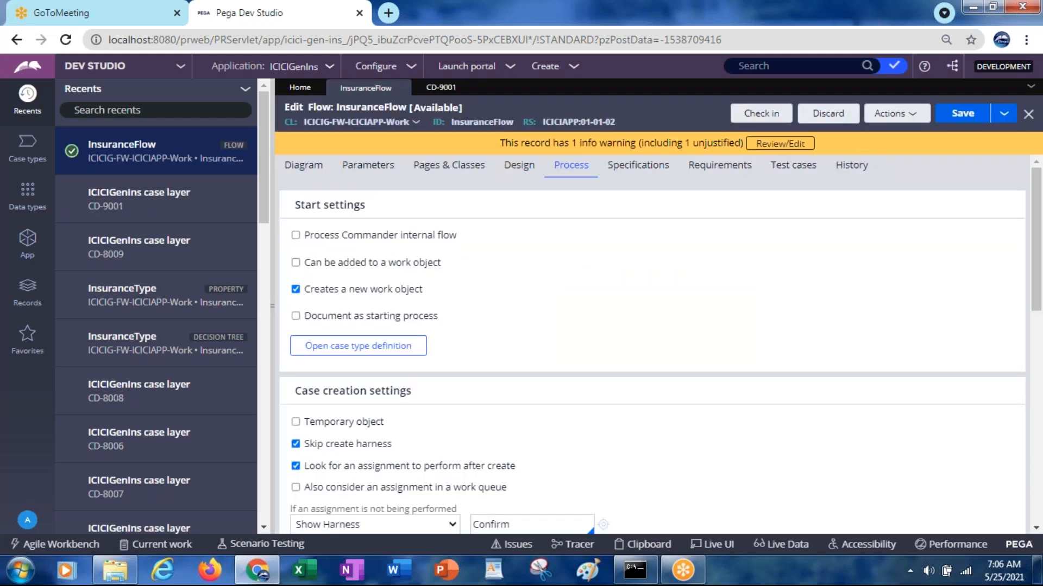
left_click(885, 116)
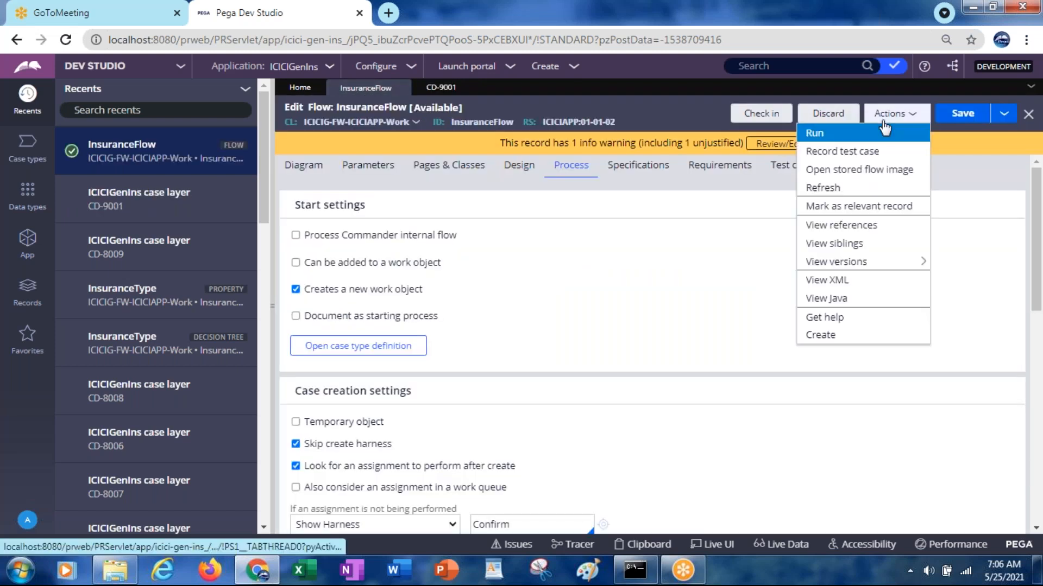
left_click(813, 135)
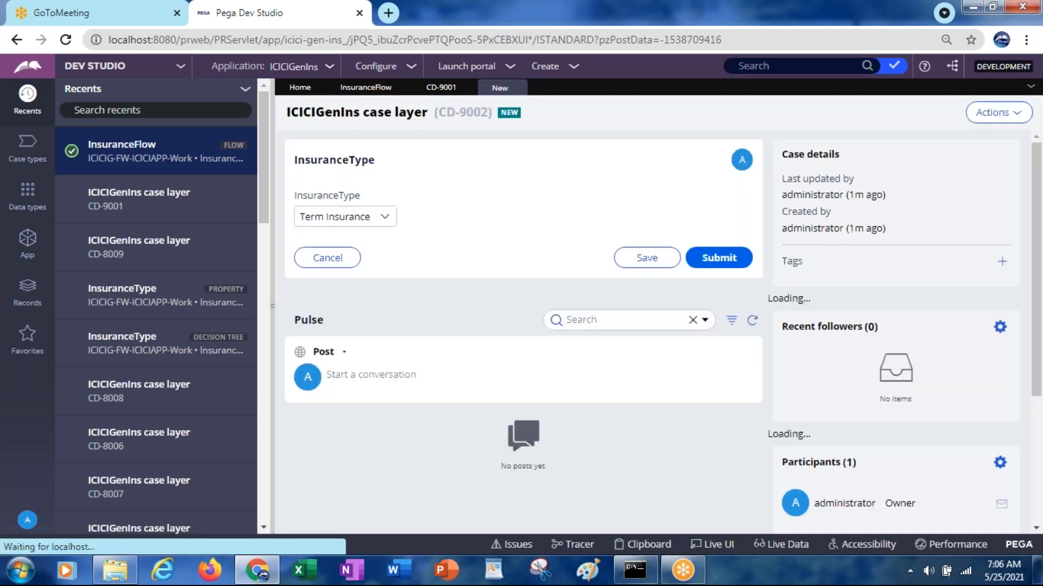
Step: Choose Life Insurance as the insurance type for the new case and submit it to reach the life insurance form
left_click(374, 220)
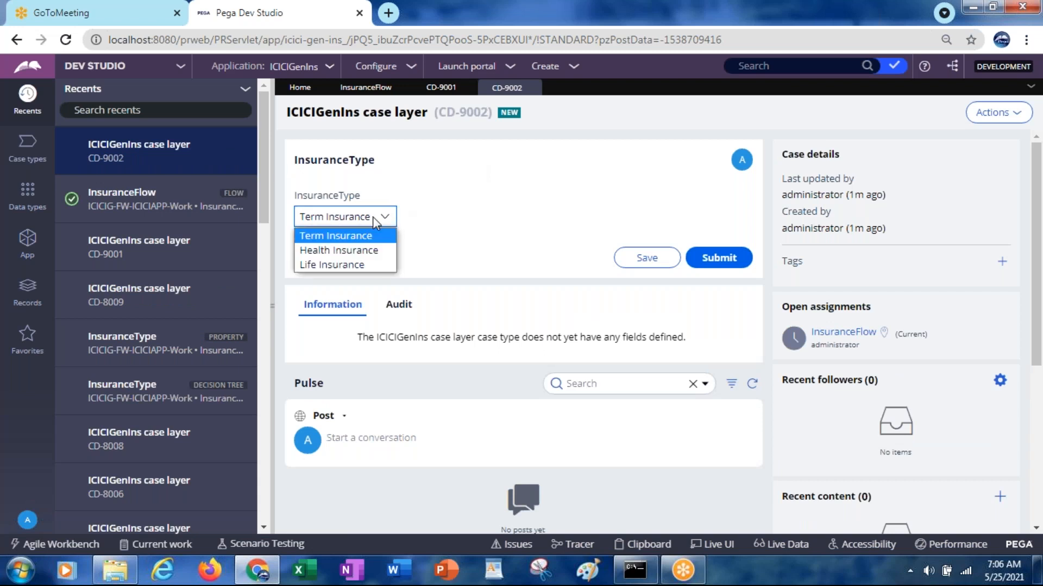
left_click(334, 266)
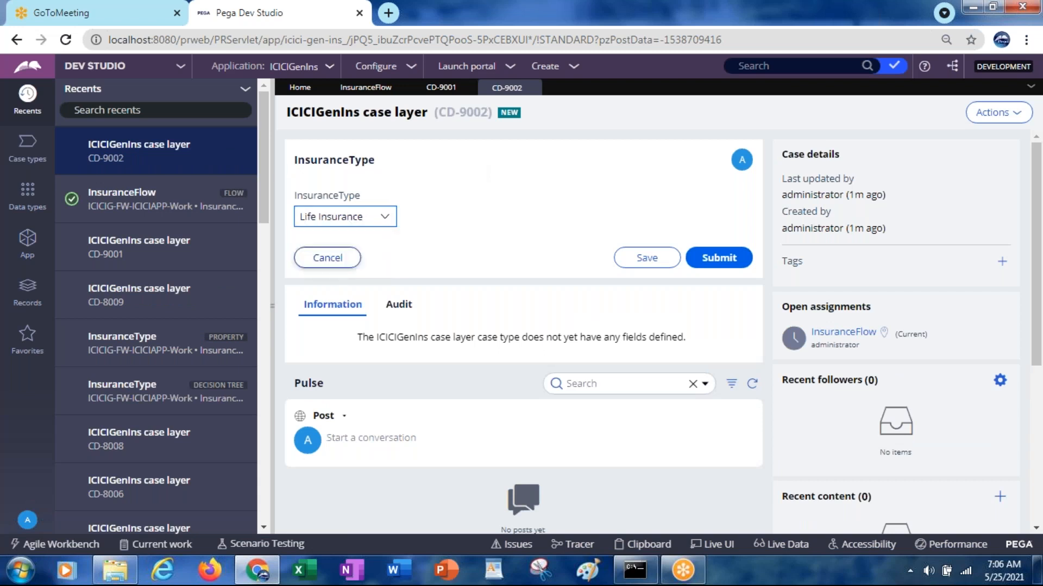
left_click(722, 260)
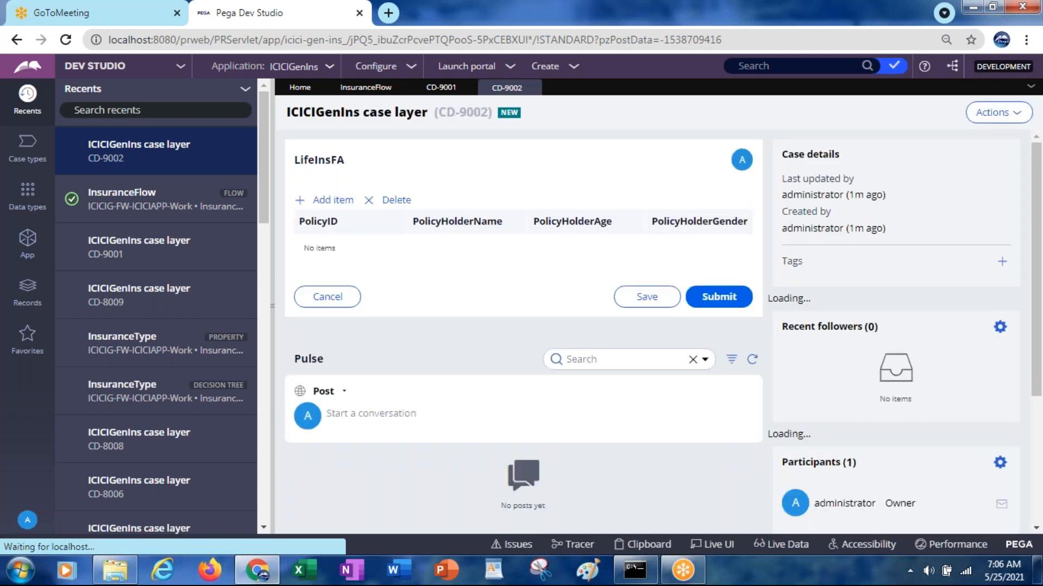
double_click(334, 162)
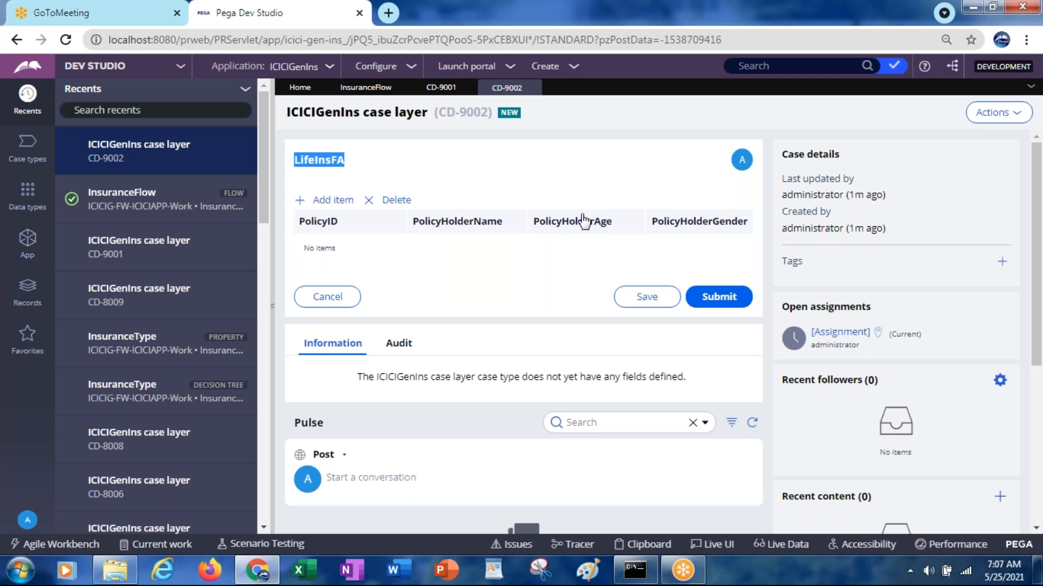
Step: Compare the InsuranceFlow diagram's branches with the InsuranceType decision tree's conditions and the InsuranceType property's prompt values
left_click(368, 92)
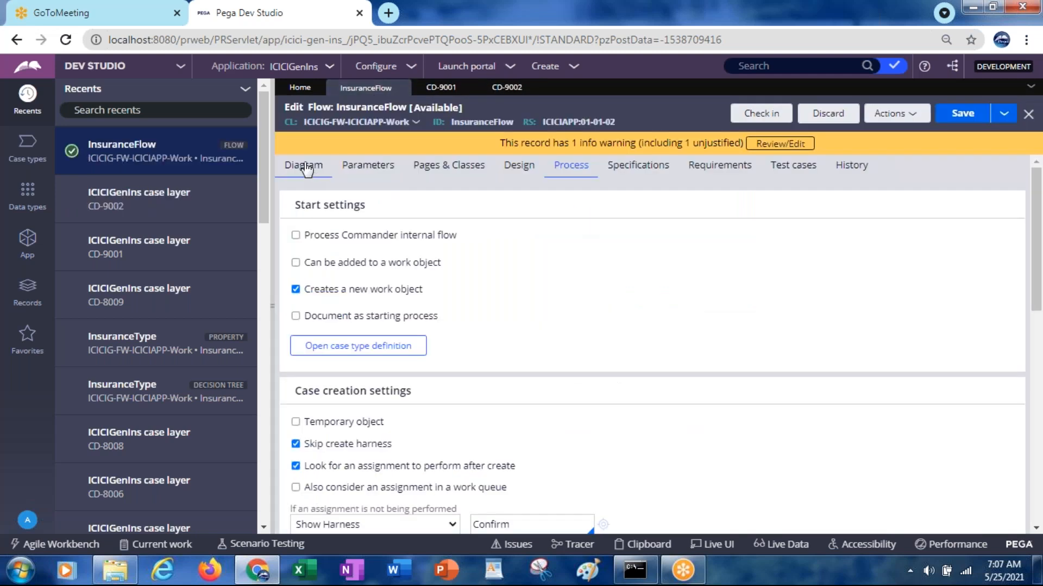
left_click(306, 170)
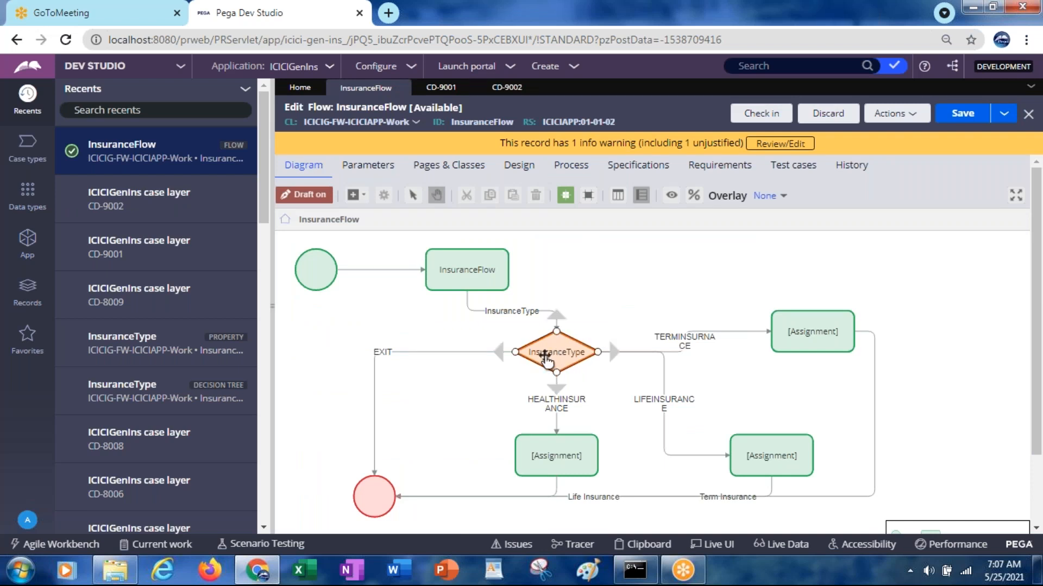
left_click(122, 388)
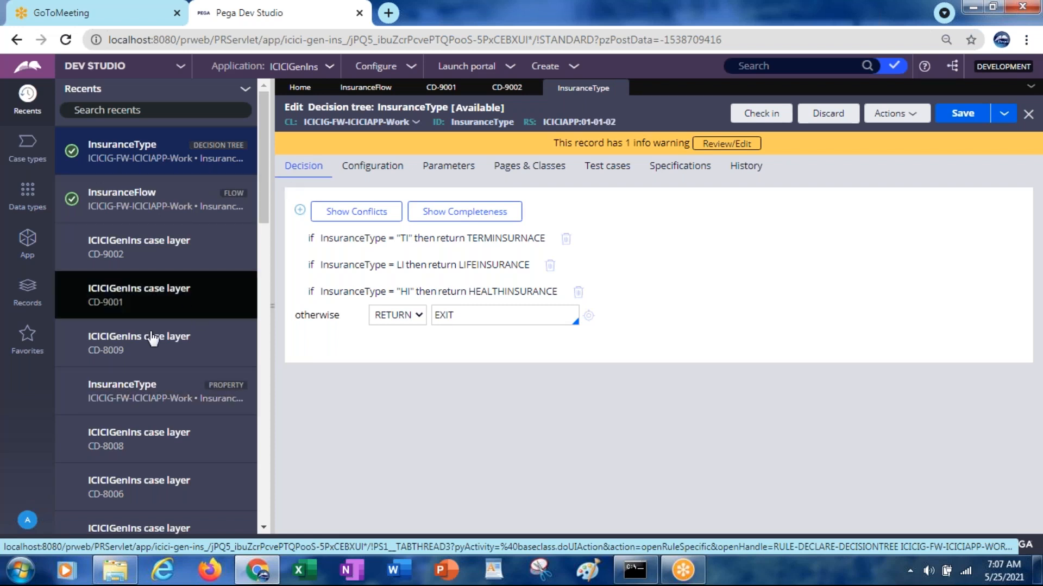
left_click(115, 392)
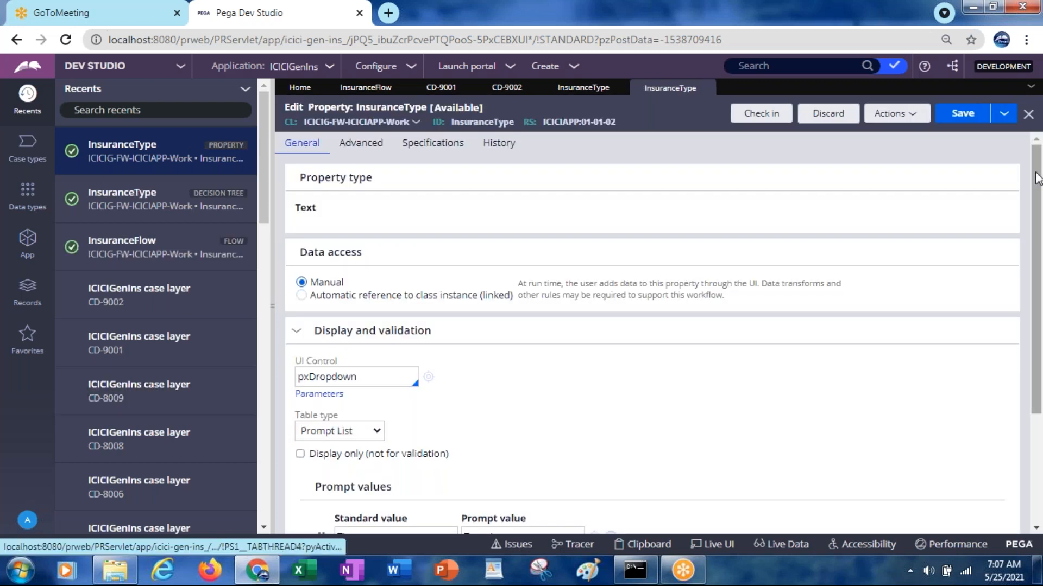
scroll(706, 244, "down", 3)
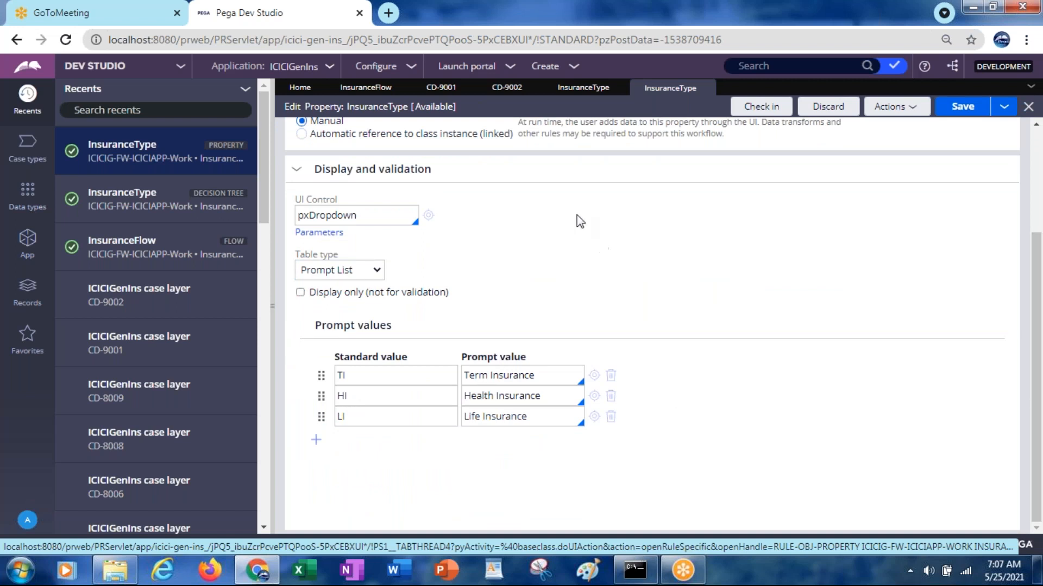
left_click(375, 94)
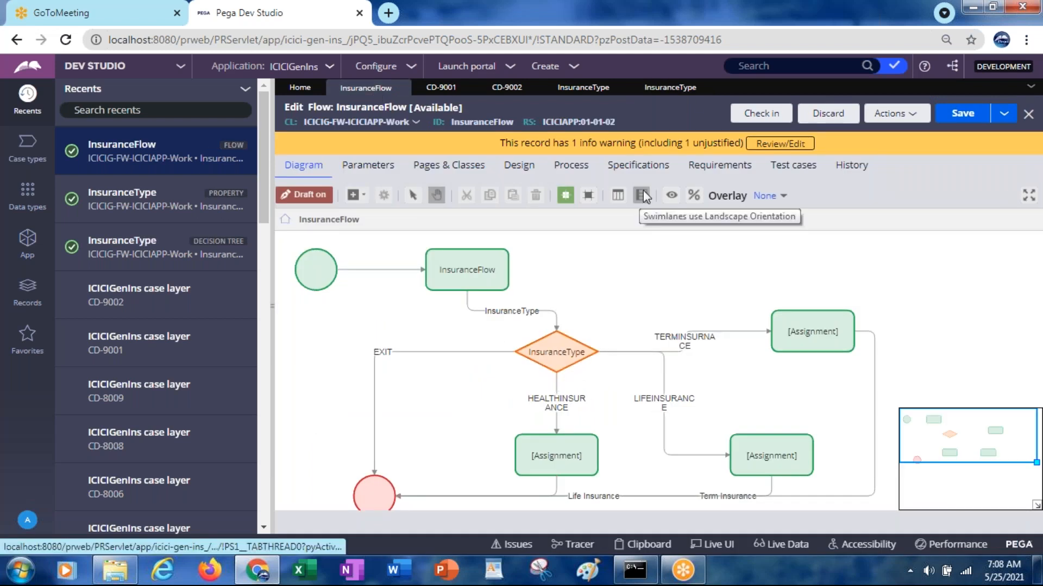
left_click(578, 90)
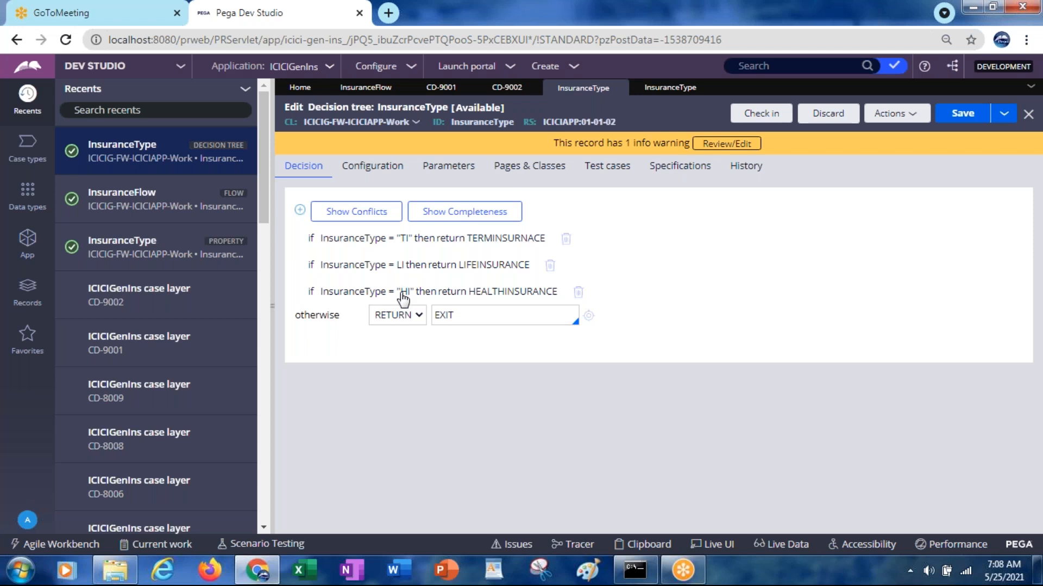
left_click(656, 92)
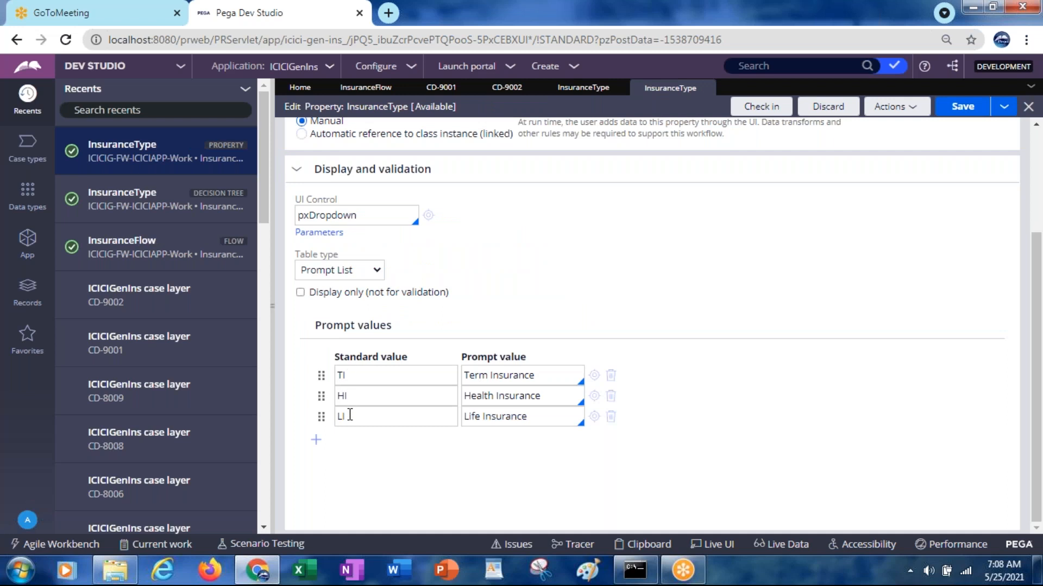
left_click(583, 87)
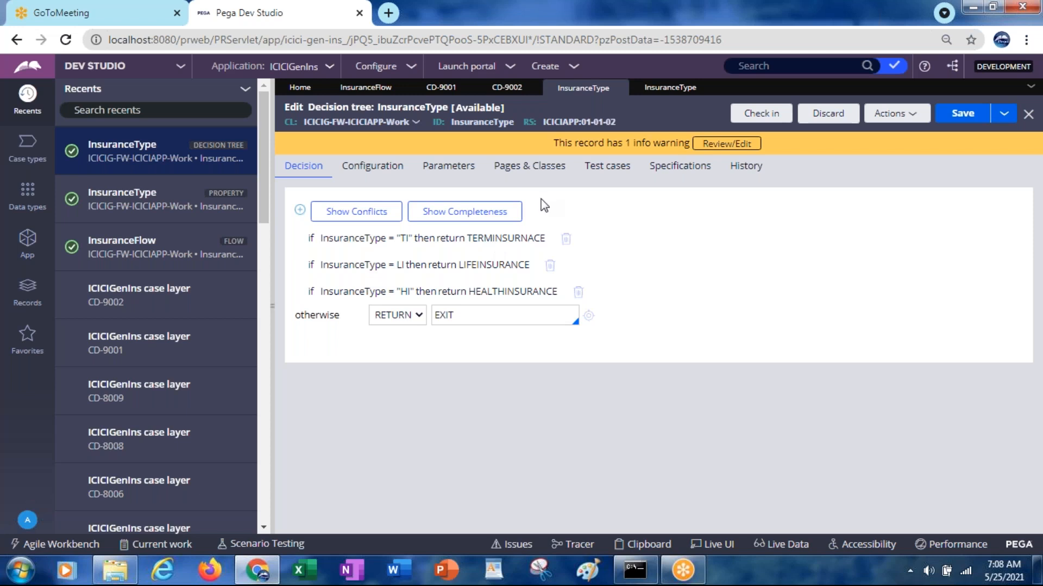
left_click(366, 88)
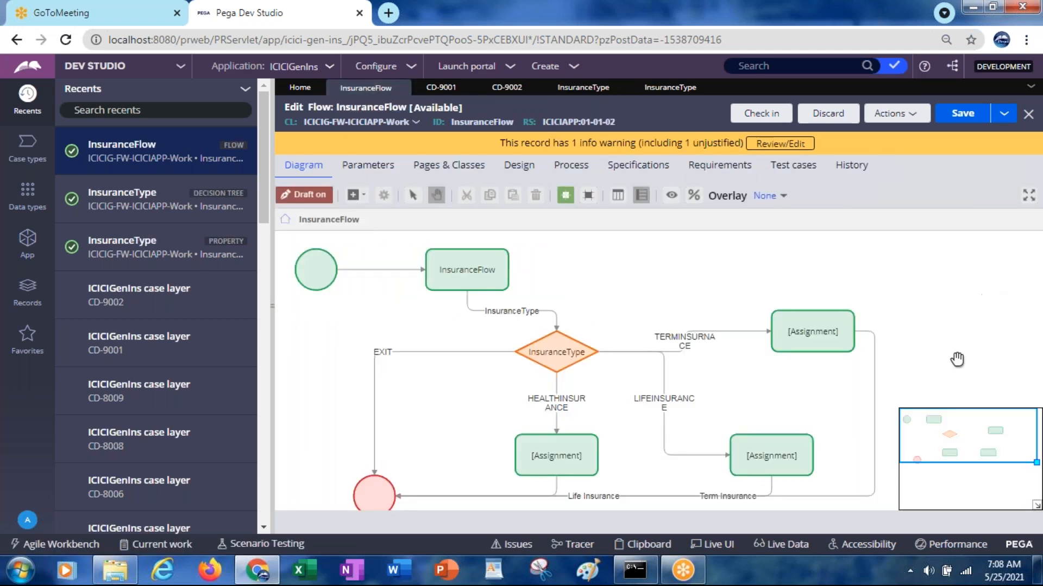
Step: Inspect the properties of the connector leaving the term insurance assignment and check the life insurance branch of the flow
mouse_move(965, 429)
left_mouse_down()
mouse_move(959, 438)
mouse_move(968, 435)
left_mouse_up()
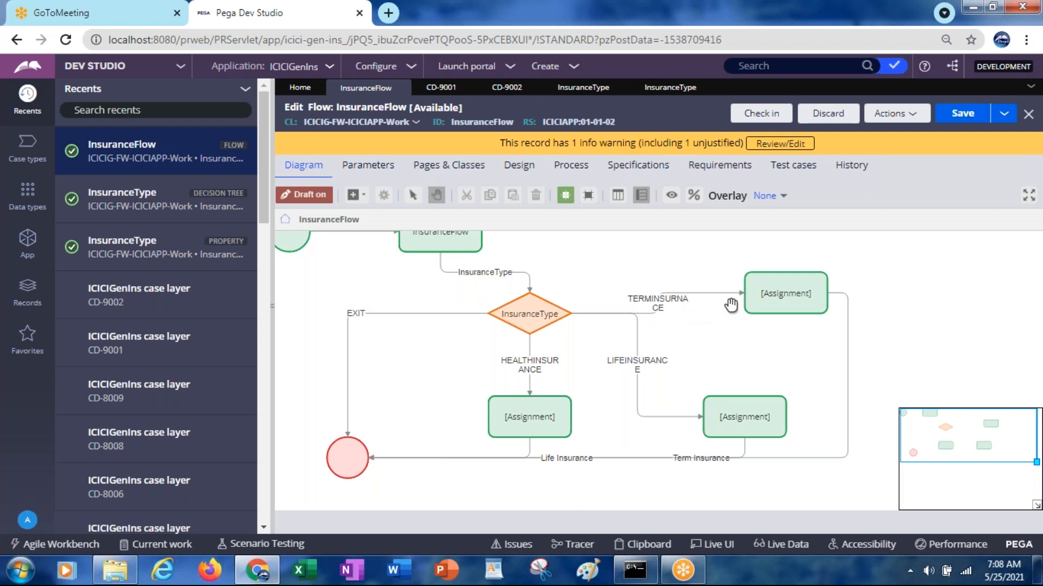
left_click(754, 303)
left_click(831, 458)
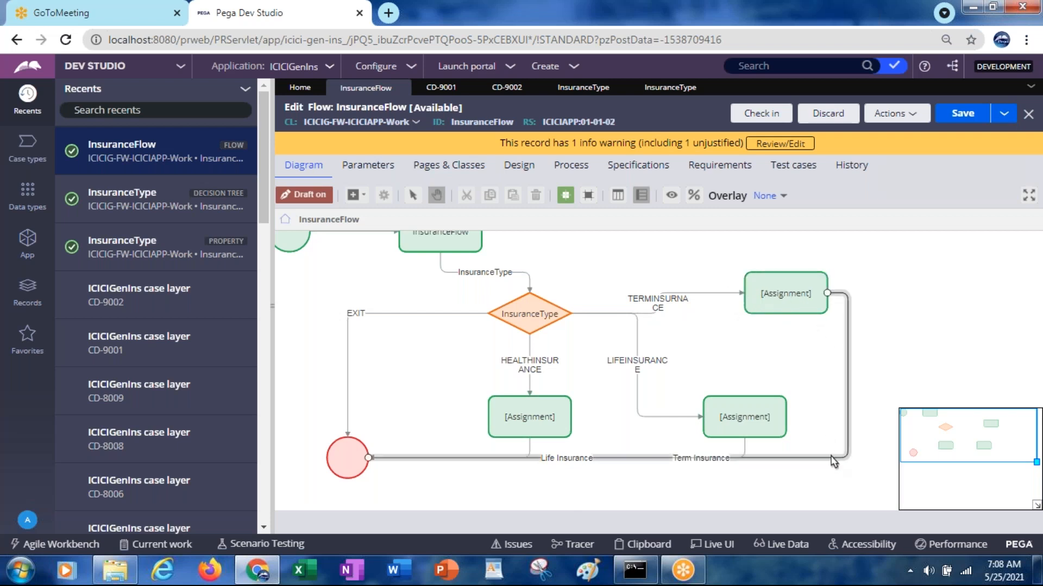
double_click(832, 457)
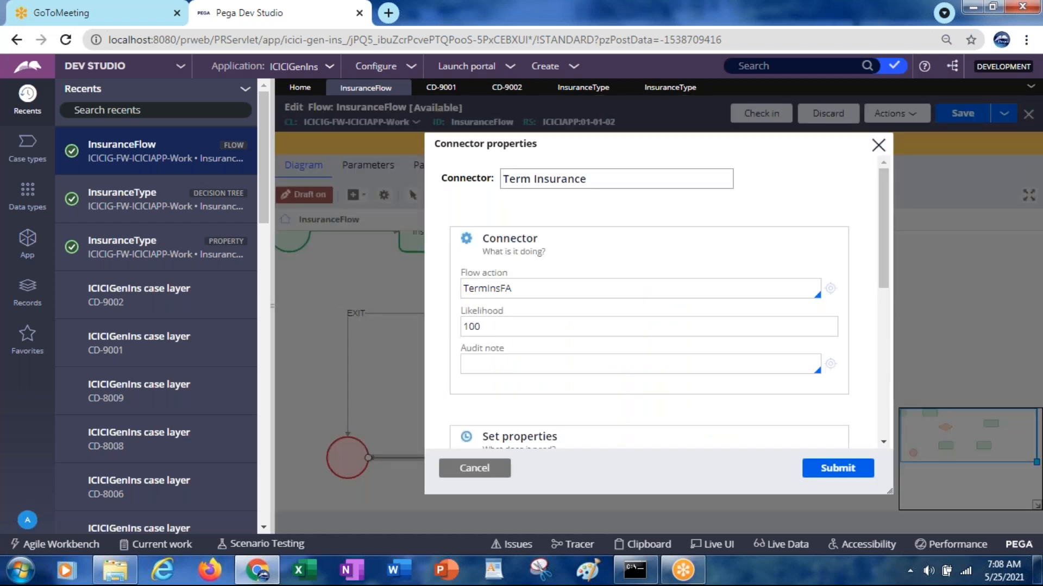
left_click(479, 471)
left_click(651, 370)
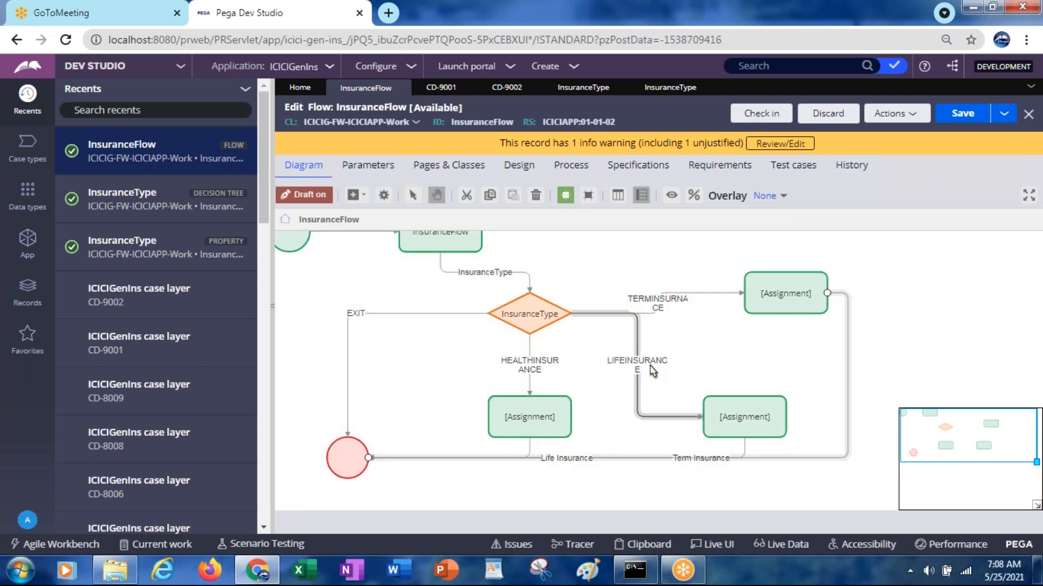
left_click(736, 432)
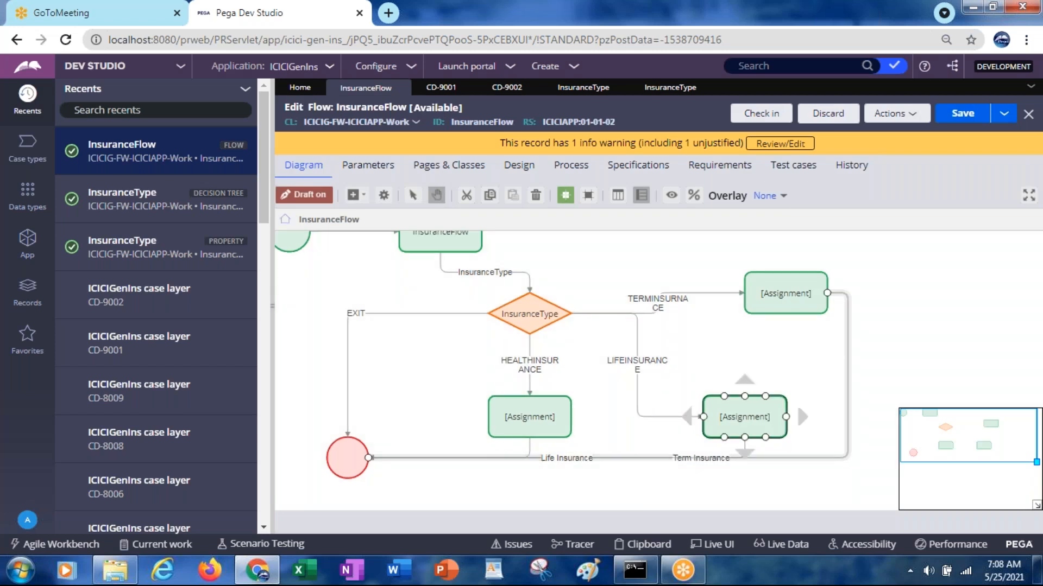
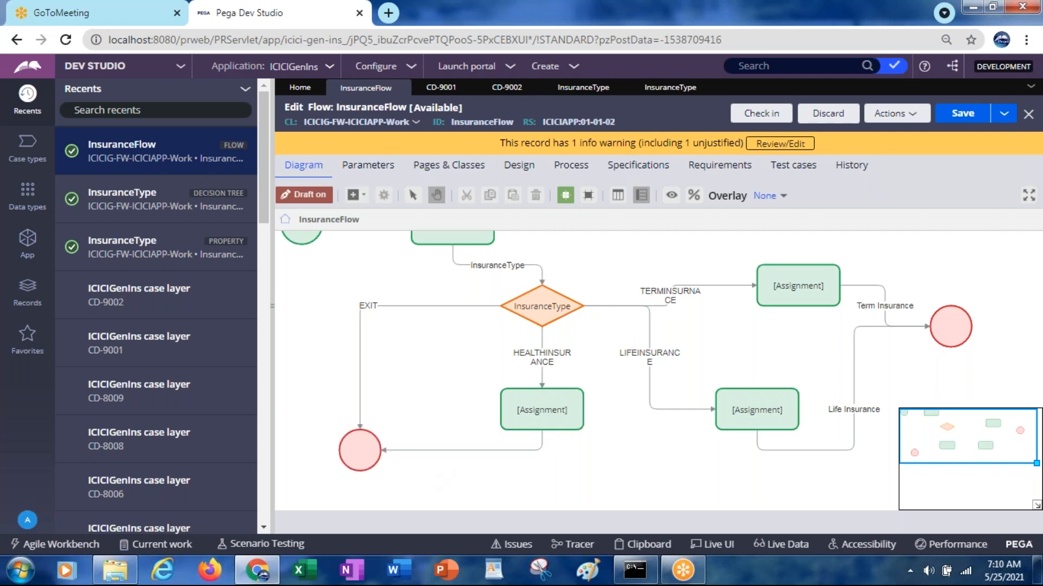
Step: Move the end shape shared by the EXIT and health insurance branches up near the InsuranceType decision's level and save the flow
left_click_drag(350, 457, 337, 346)
left_click(578, 402)
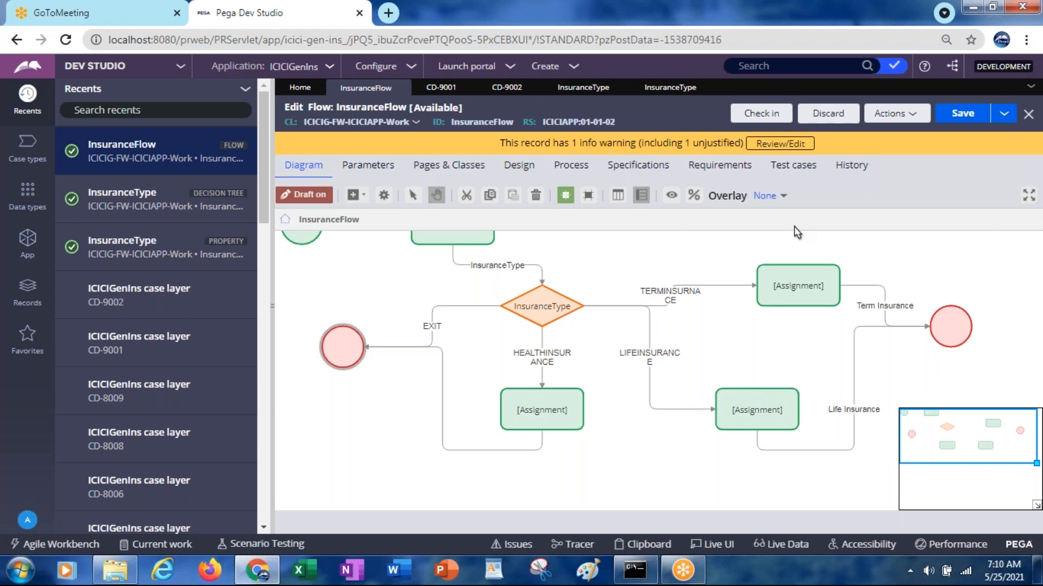
left_click(959, 115)
Step: Open the GetBranchDetails decision table from the Decision rules of the ICICIG-FW-ICICIAPP-Work class
left_click(667, 89)
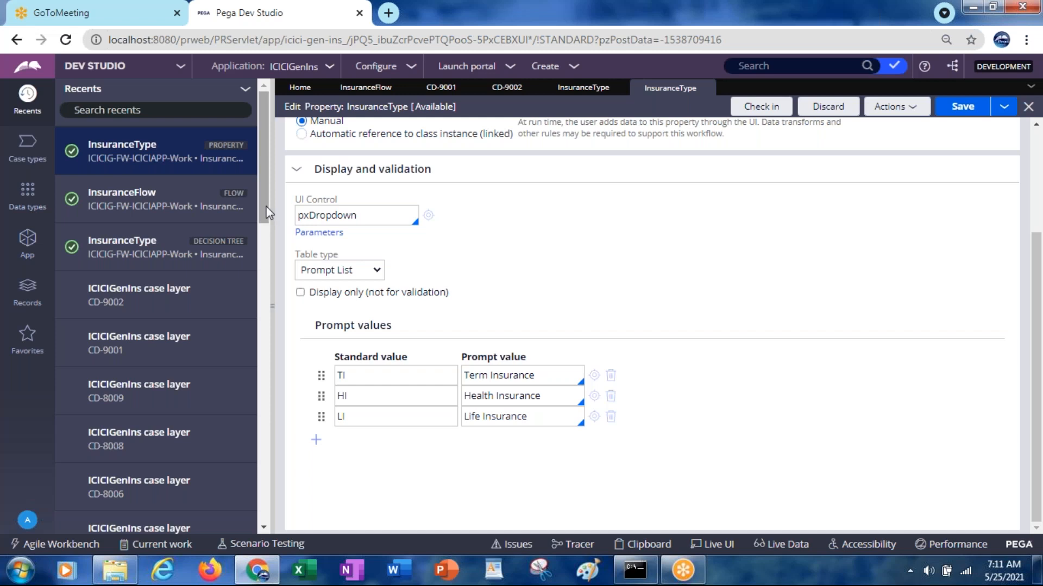
mouse_move(266, 207)
left_mouse_down()
mouse_move(276, 519)
mouse_move(248, 194)
left_mouse_up()
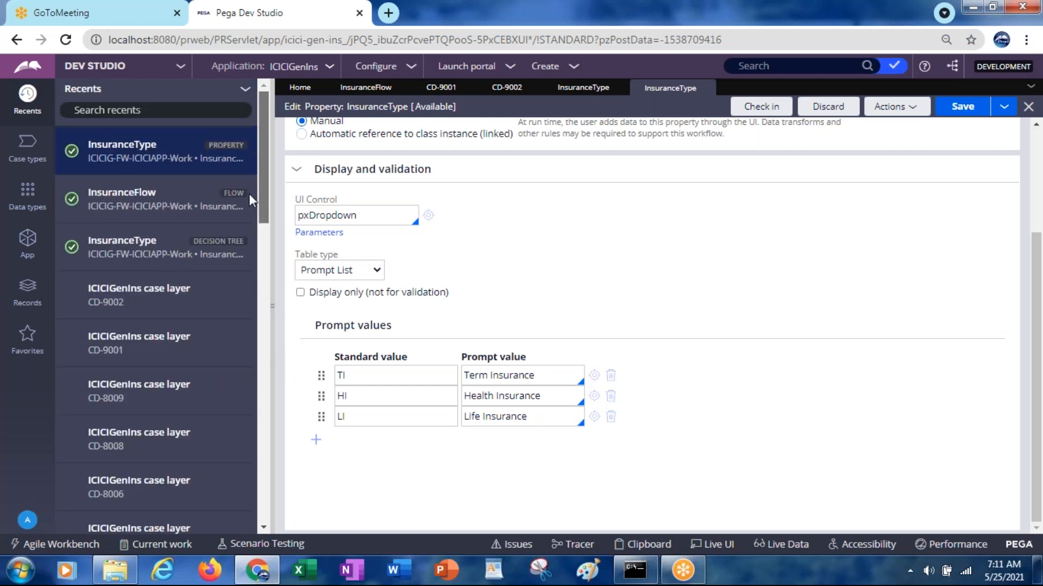
left_click(25, 248)
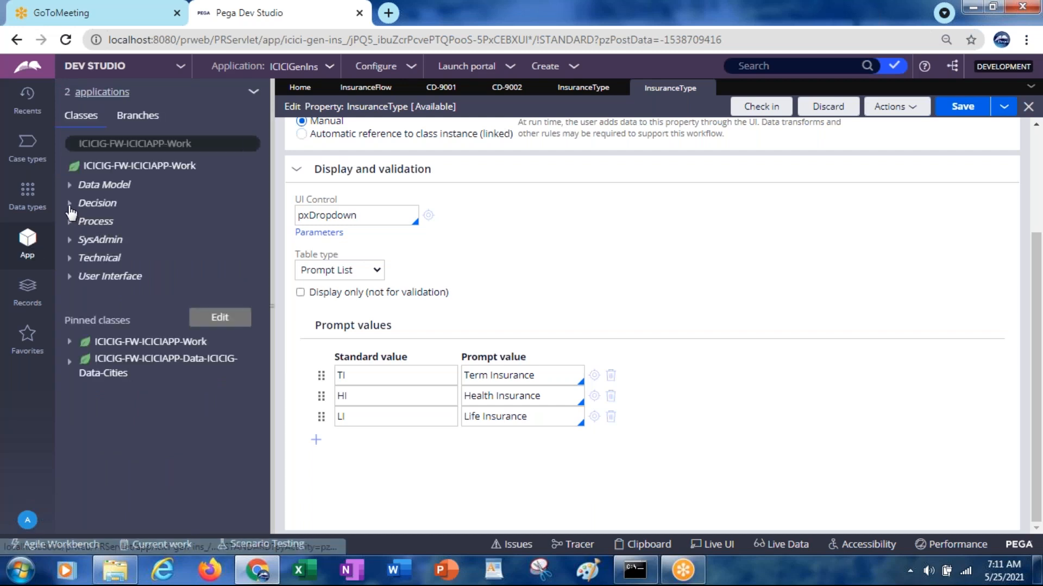
left_click(70, 211)
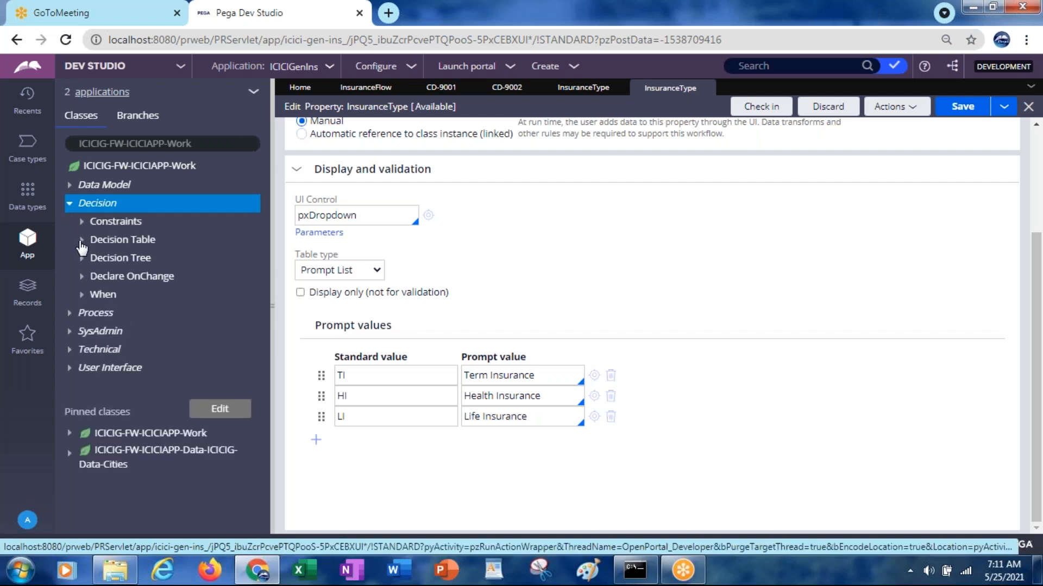
left_click(81, 240)
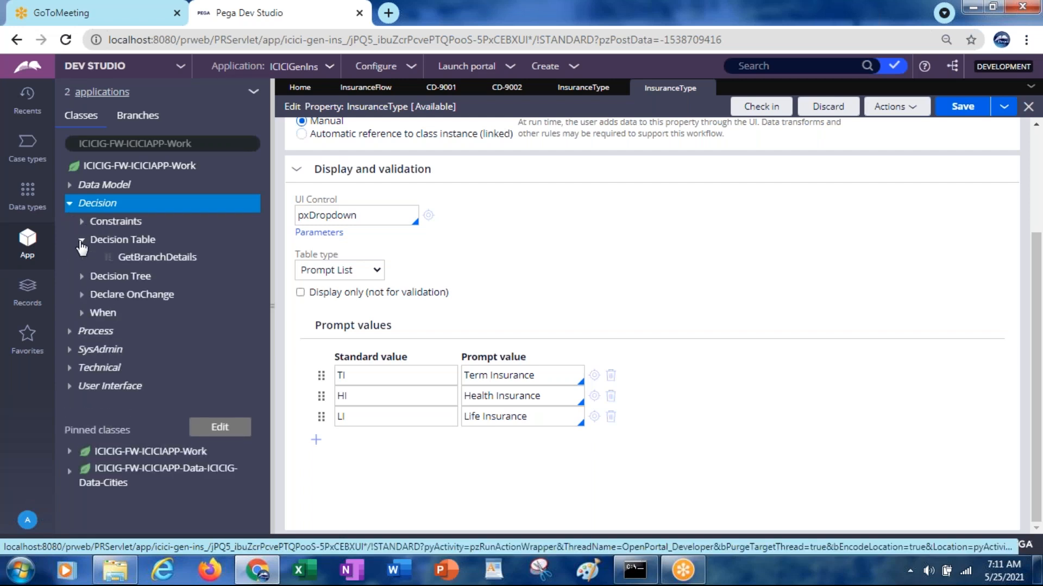
left_click(180, 259)
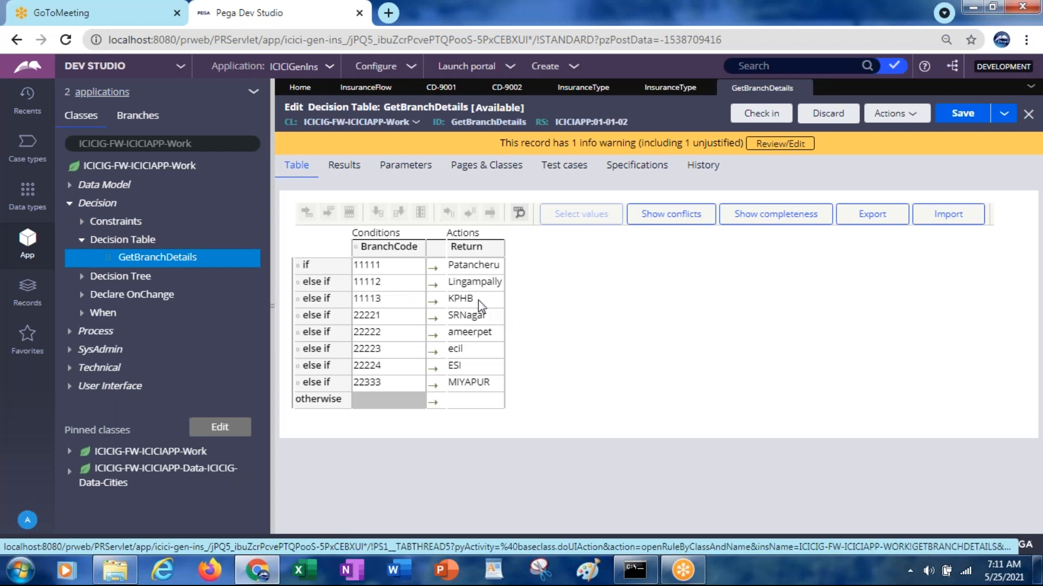
Step: Insert a condition row after the MIYAPUR row of the decision table with BranchCode 22244
left_click(469, 281)
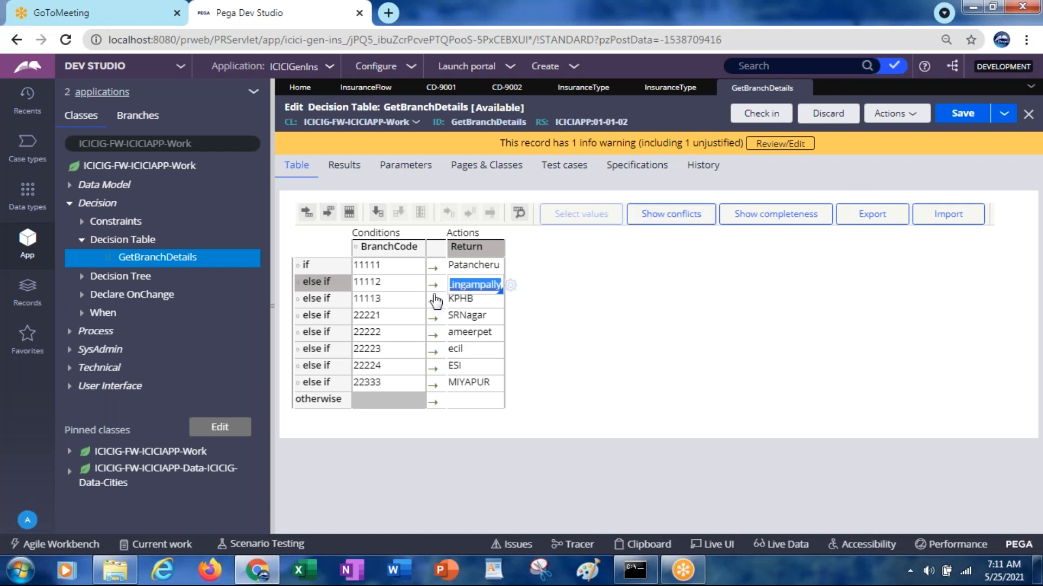
left_click(469, 382)
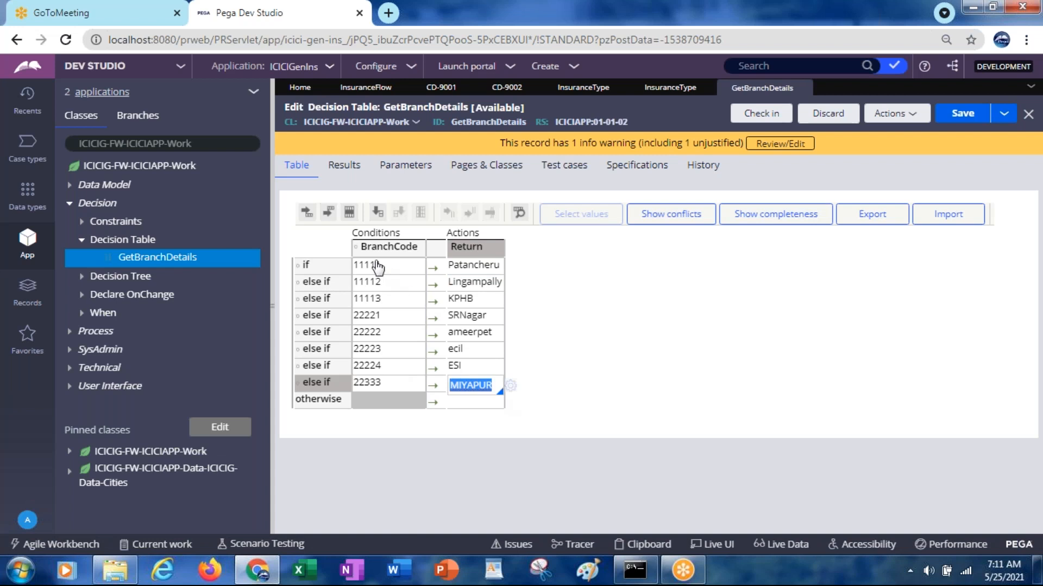
left_click(327, 216)
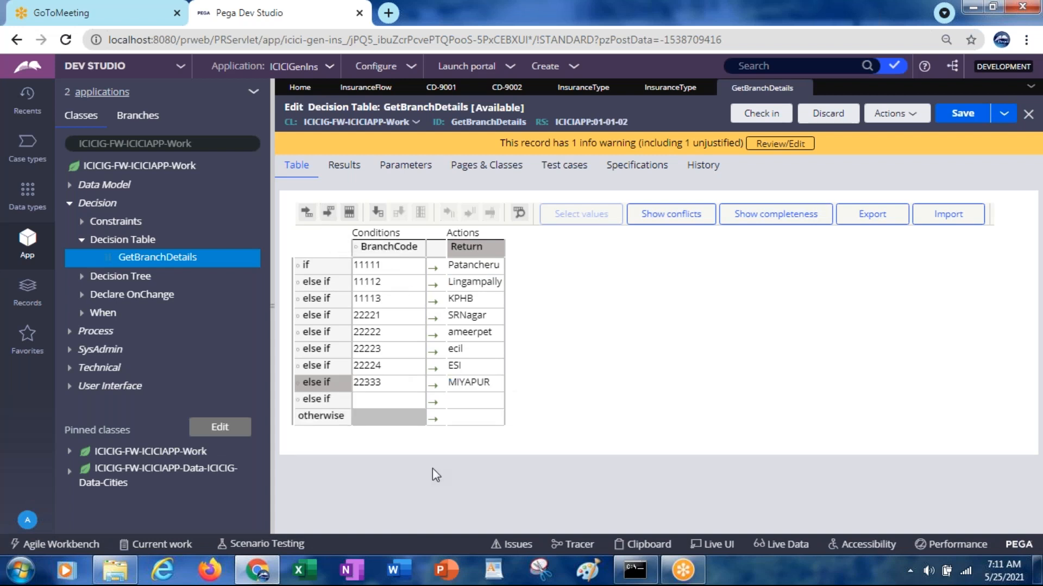
left_click(380, 401)
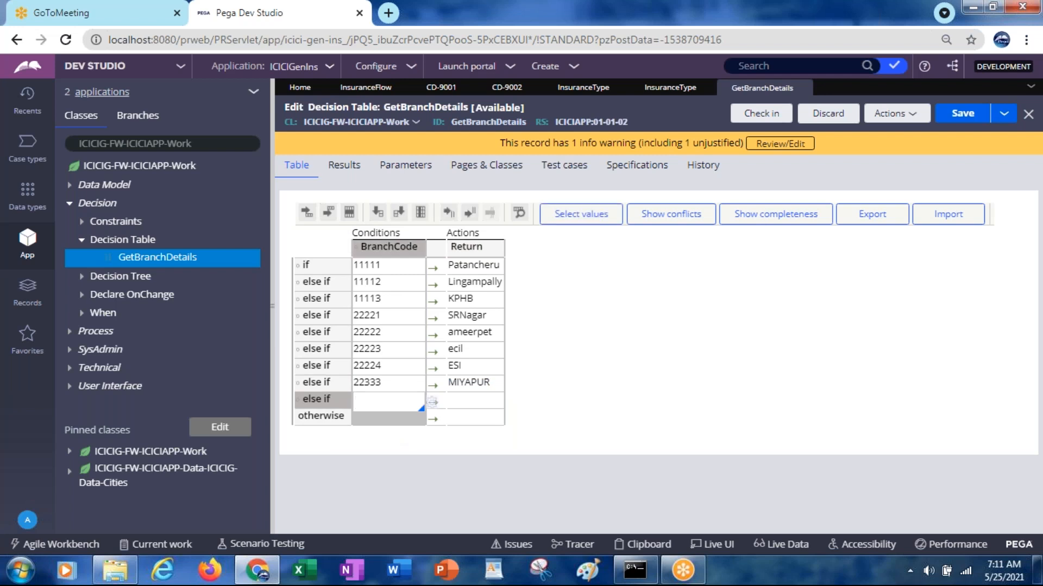
type("22244")
key("Tab")
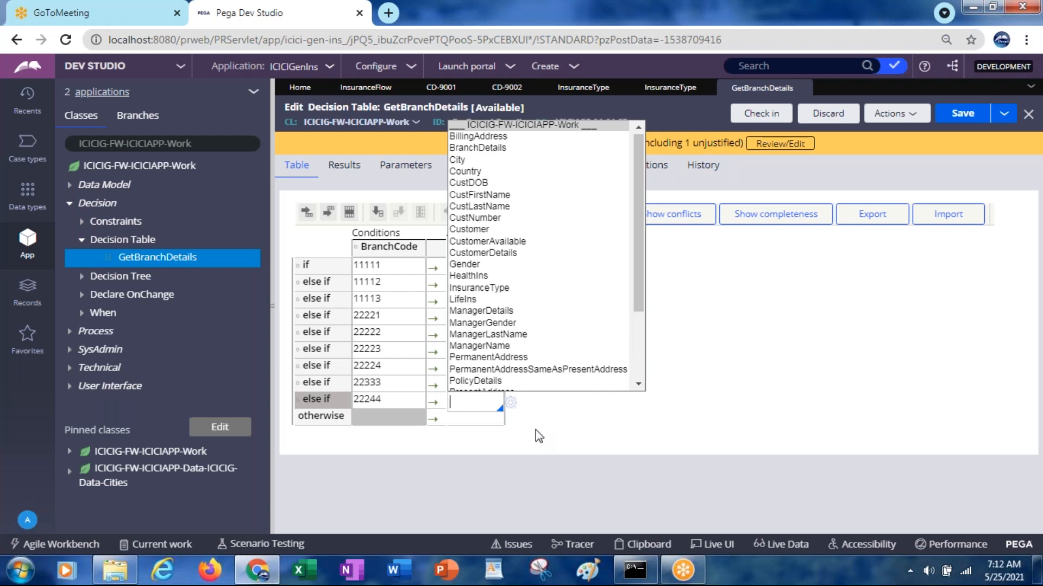
Step: Look at the Expression builder for the 22244 row's Return value and go back to the InsuranceType property
left_click(535, 429)
left_click(483, 403)
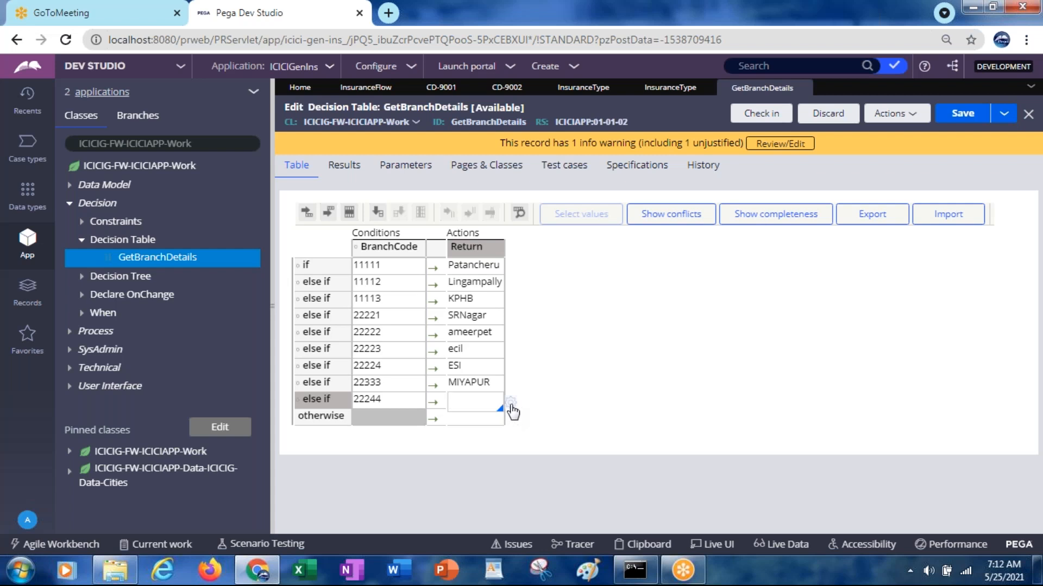
left_click(511, 404)
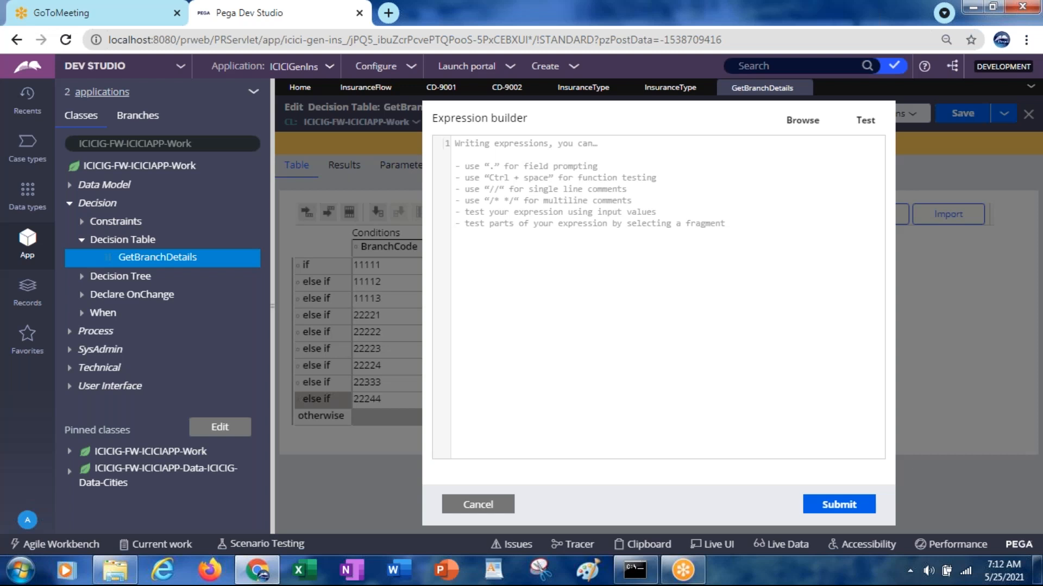
left_click(667, 88)
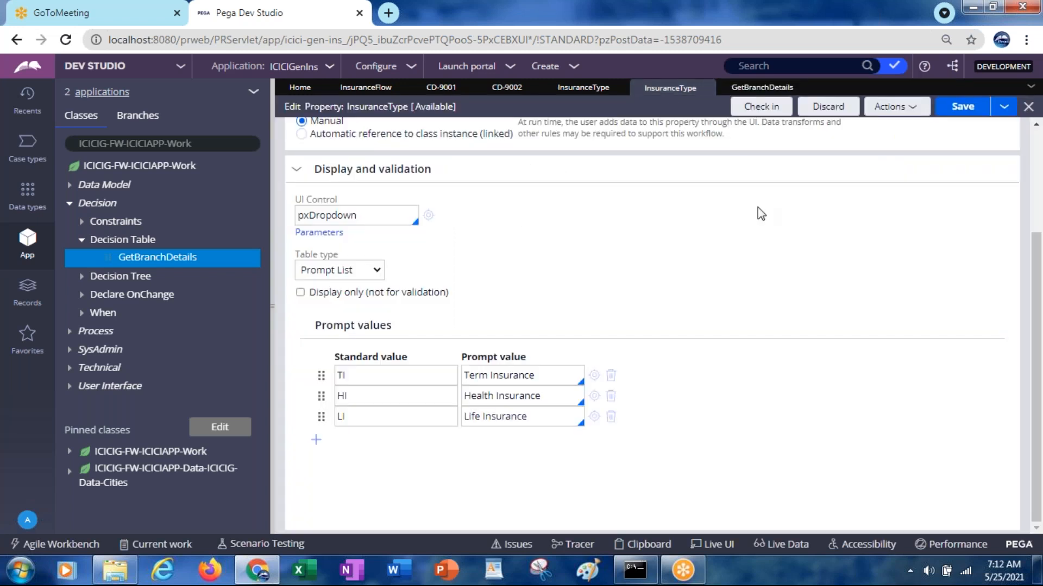
Step: Close the InsuranceType property and view the properties offered for the otherwise return value in the InsuranceType decision tree
left_click(706, 88)
left_click(606, 91)
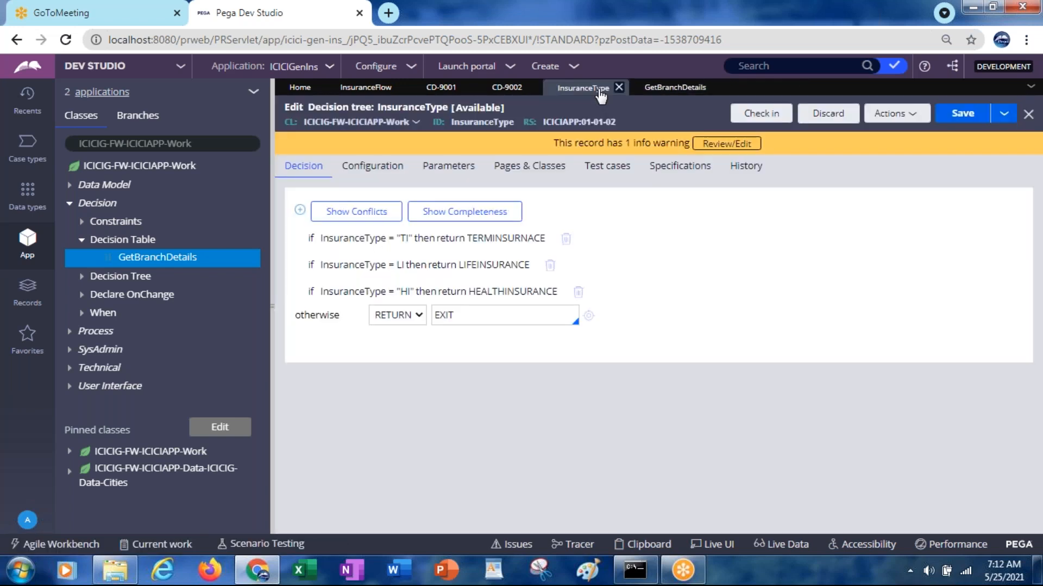
left_click(489, 316)
key("BackSpace")
key("BackSpace")
key("BackSpace")
key("BackSpace")
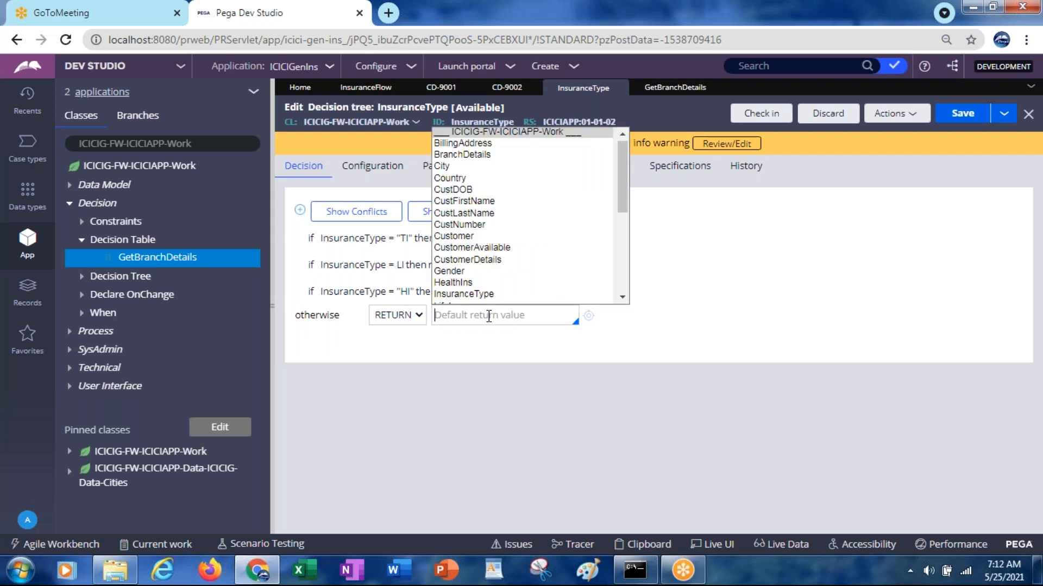
left_click_drag(623, 176, 615, 246)
left_click(464, 331)
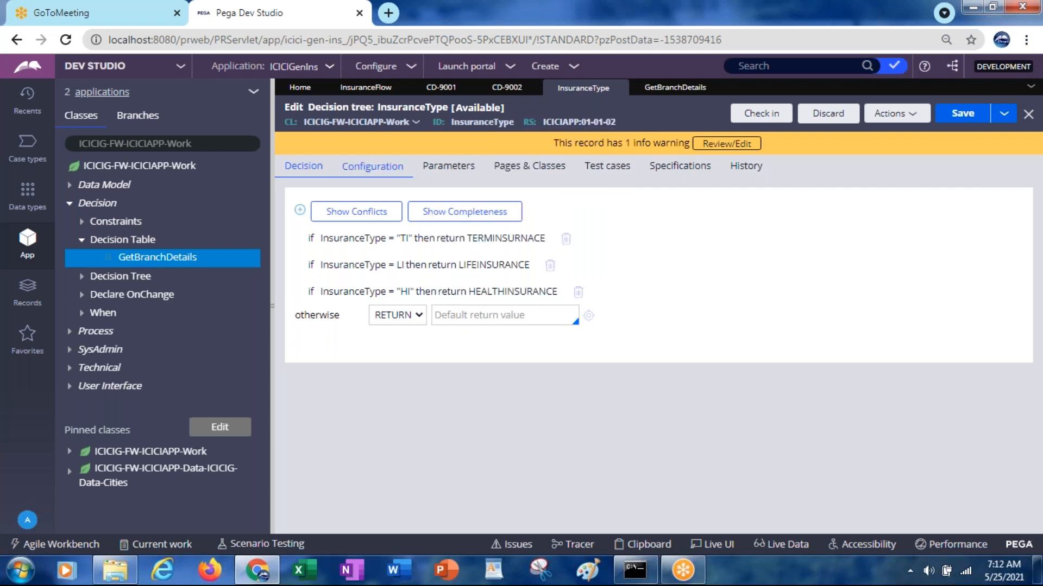
Step: Review the decision tree's configuration options and the actions available for the HI condition and the otherwise branch
left_click(395, 175)
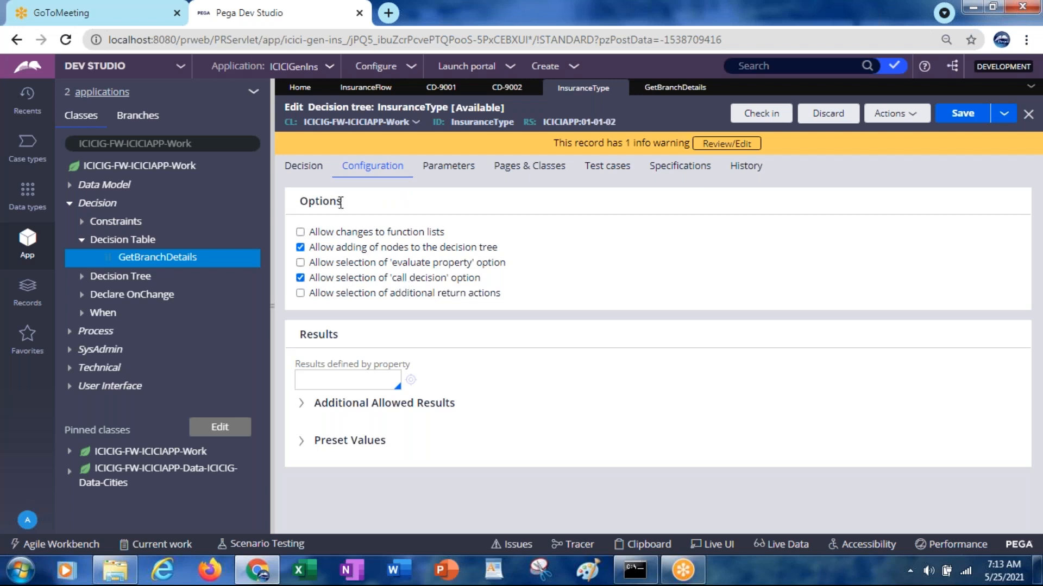
left_click(312, 172)
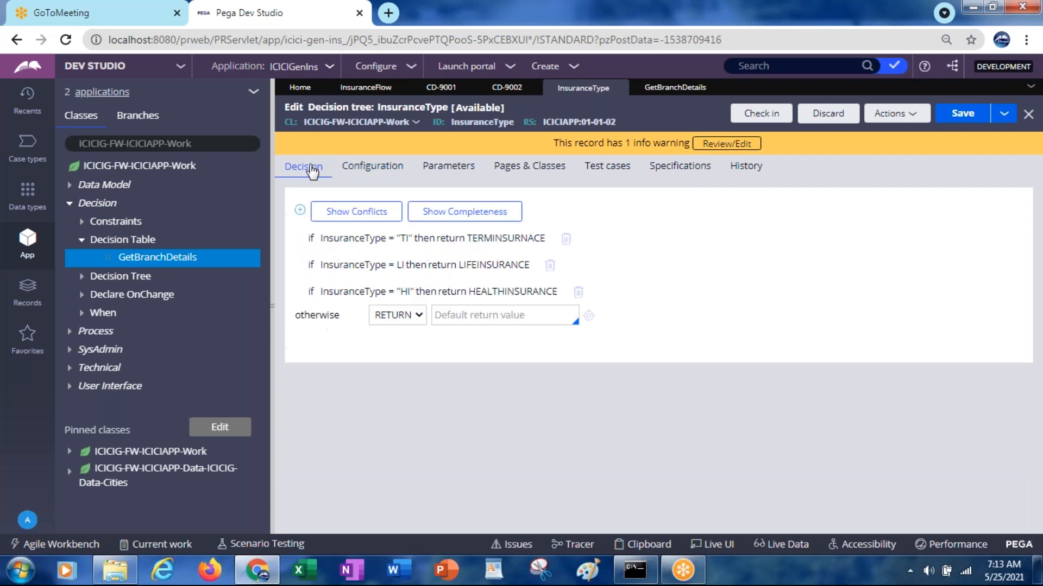
left_click(500, 294)
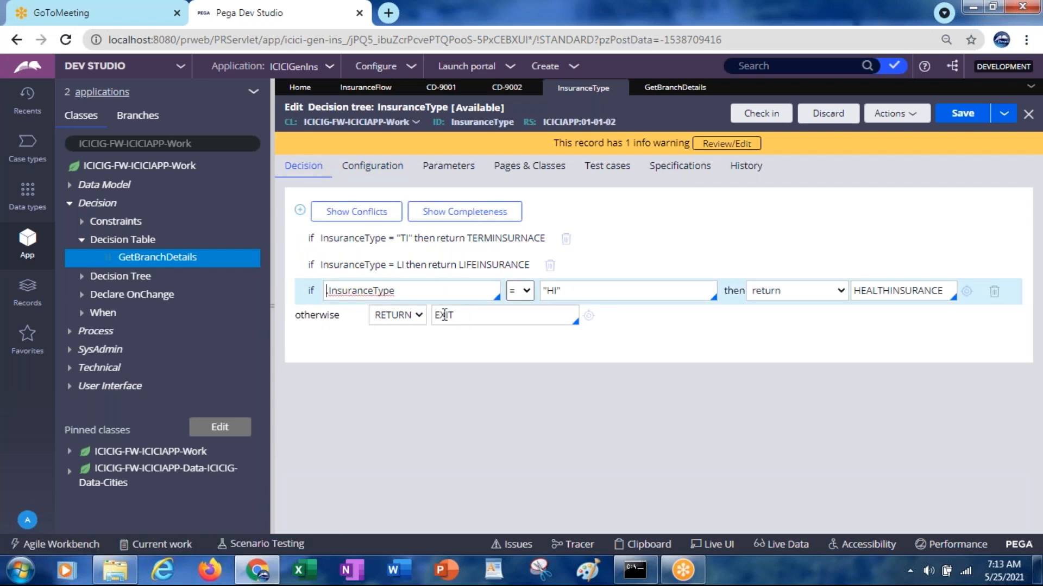
left_click(408, 319)
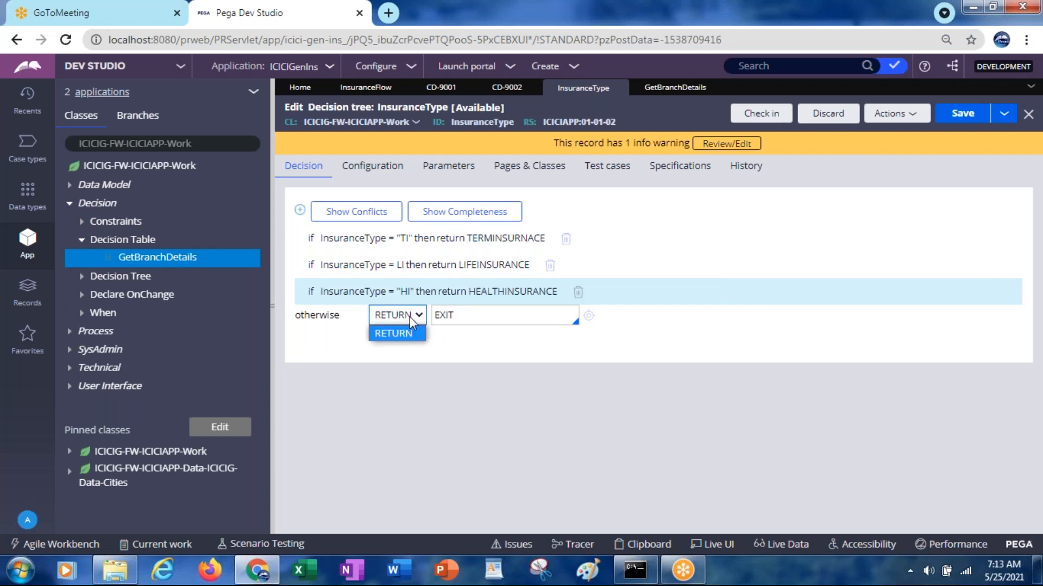
left_click(448, 296)
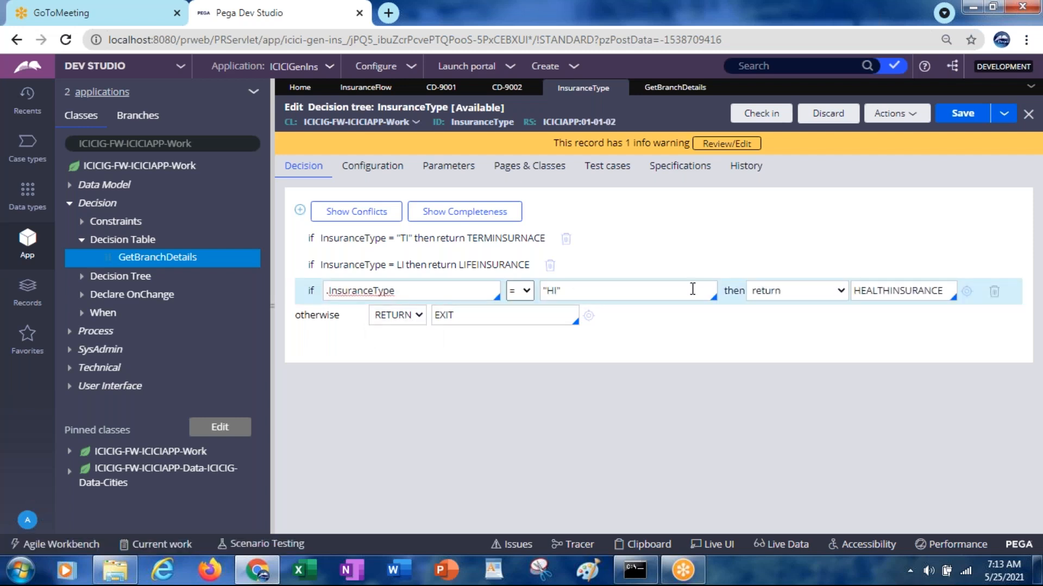
left_click(842, 292)
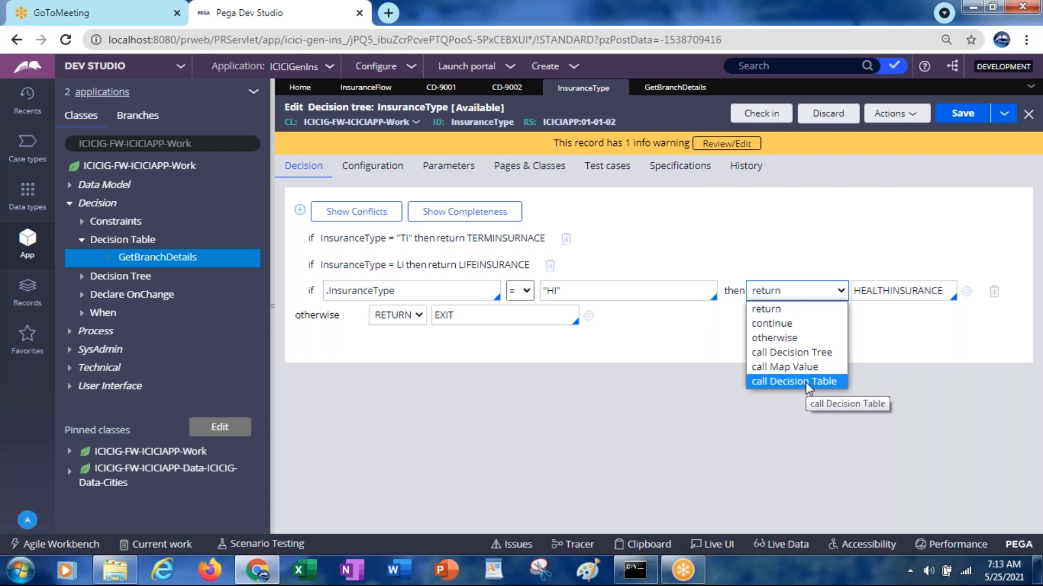
left_click(707, 435)
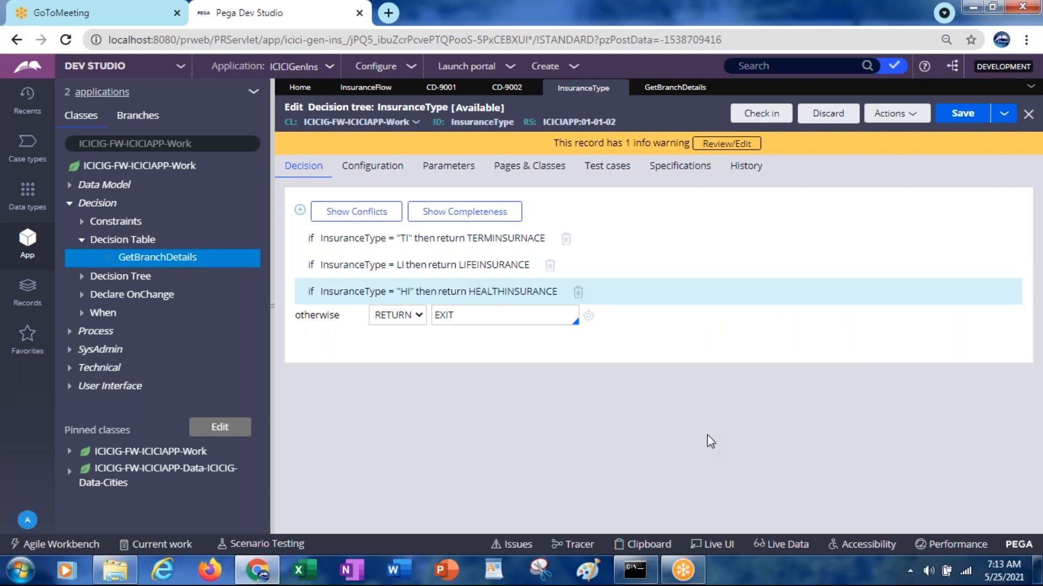
Step: Disallow selection of the 'call decision' option in the decision tree and check the actions offered for the HI condition
left_click(387, 178)
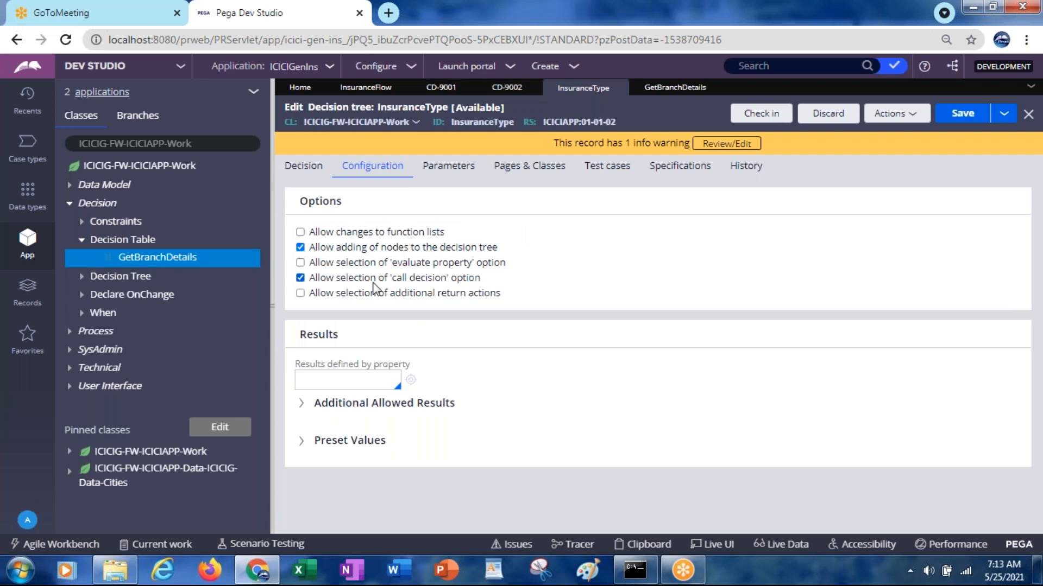
left_click(300, 281)
left_click(303, 169)
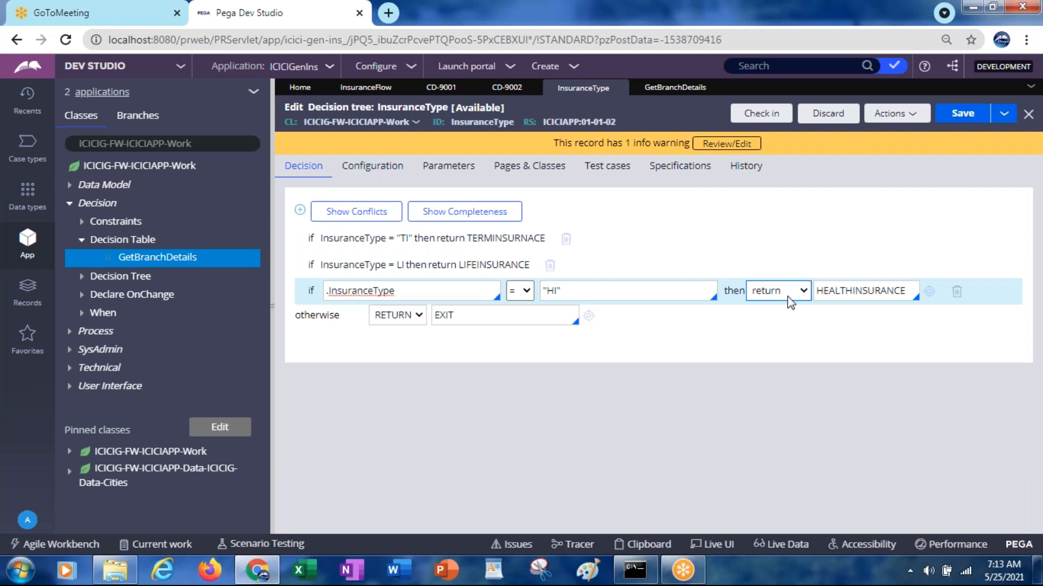
left_click(770, 298)
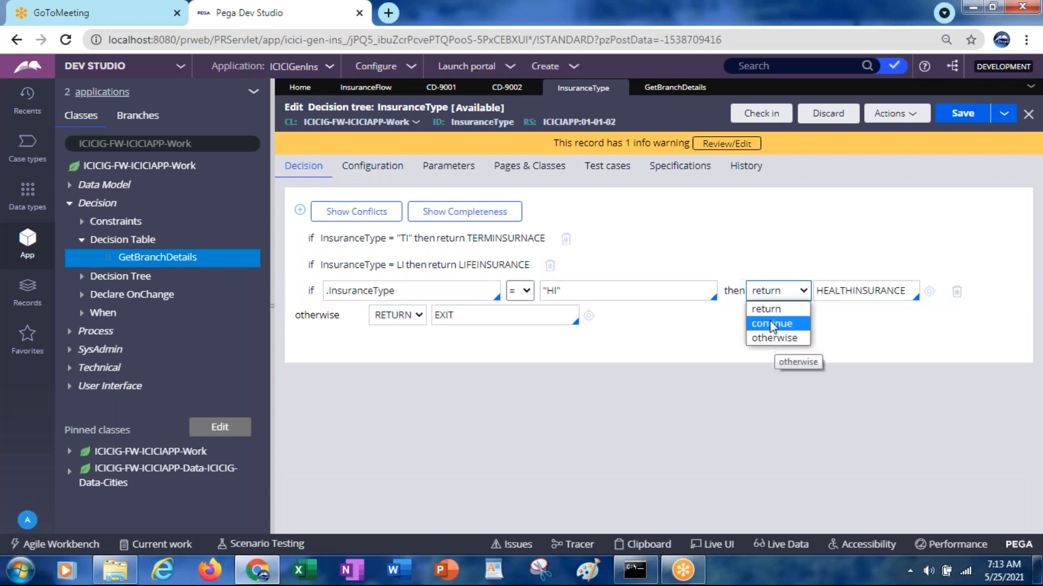
left_click(709, 348)
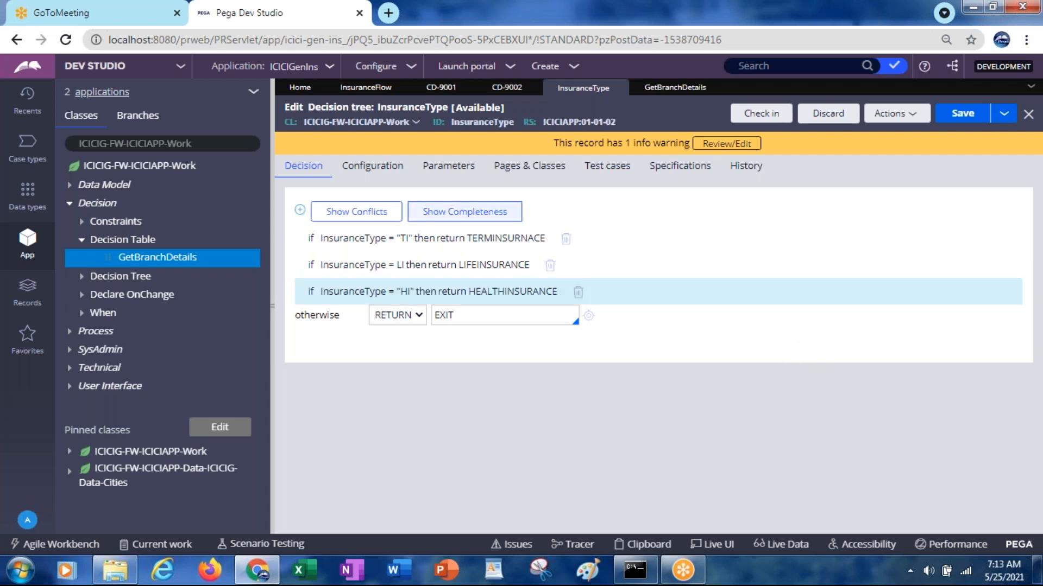
Step: Allow selection of the 'call decision' option again and recheck the actions offered for the otherwise branch and HI condition
left_click(371, 169)
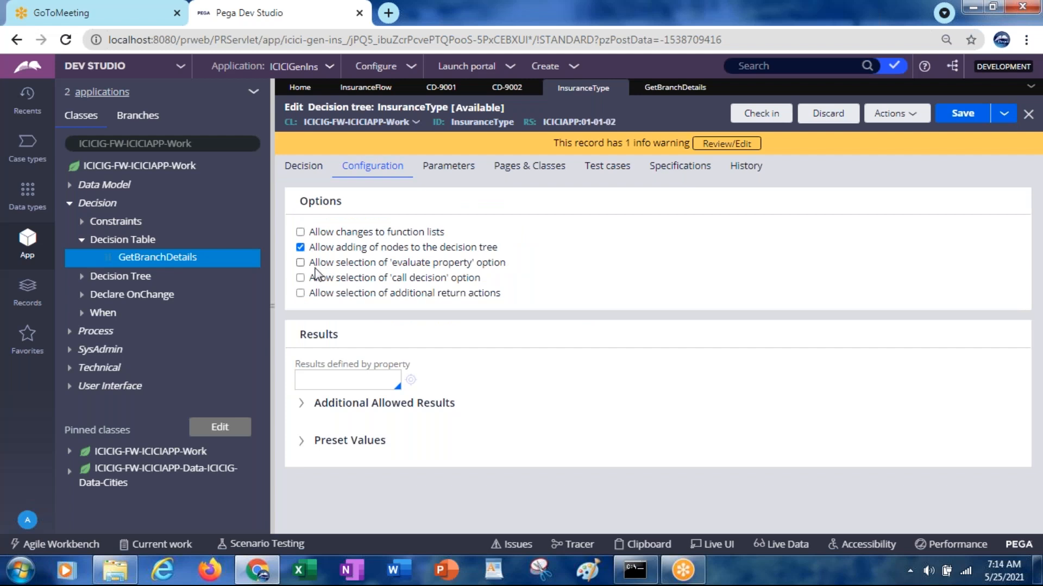
left_click(301, 278)
left_click(307, 170)
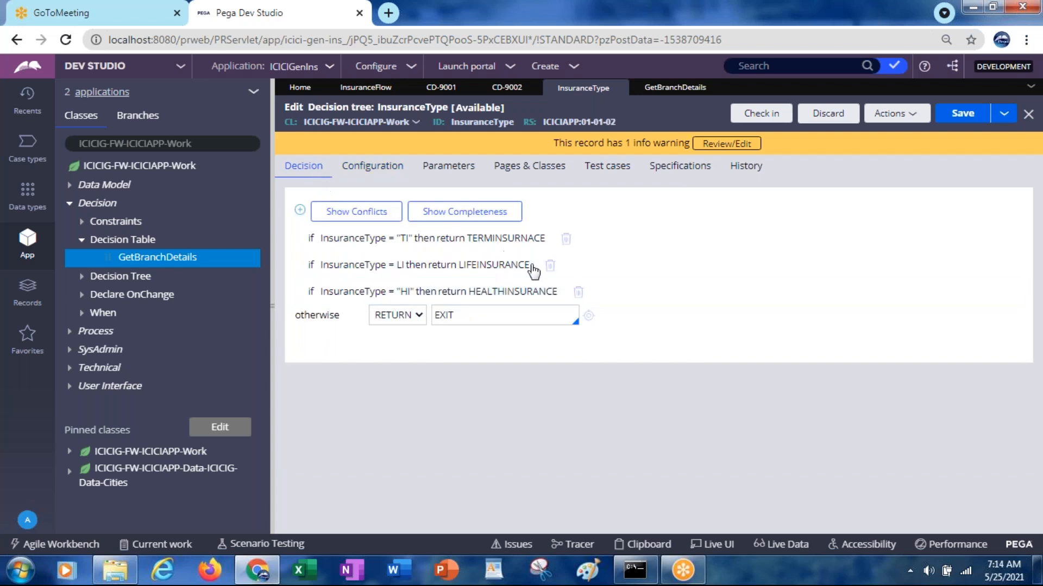
left_click(392, 318)
left_click(392, 319)
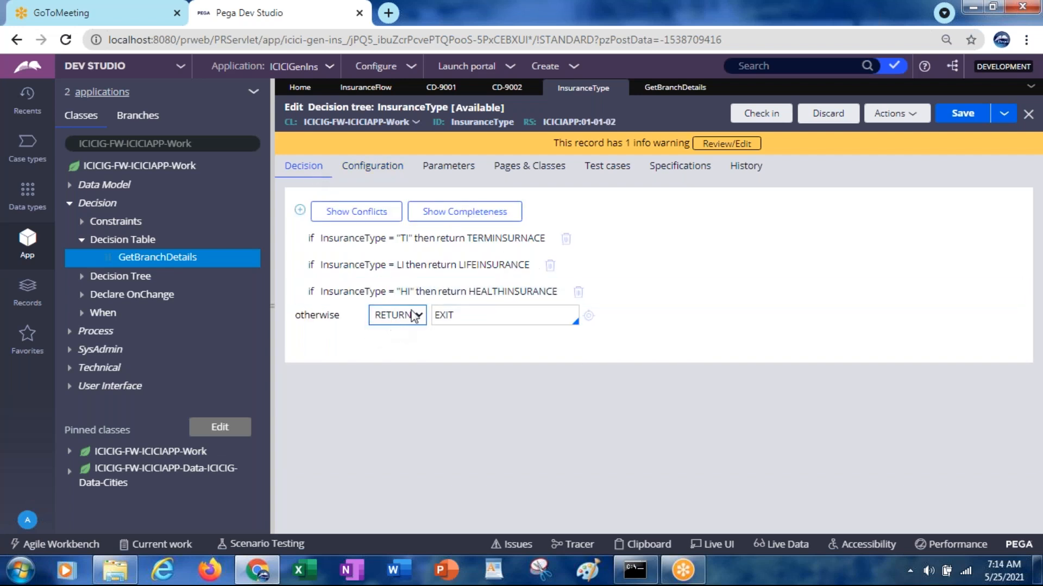
left_click(469, 293)
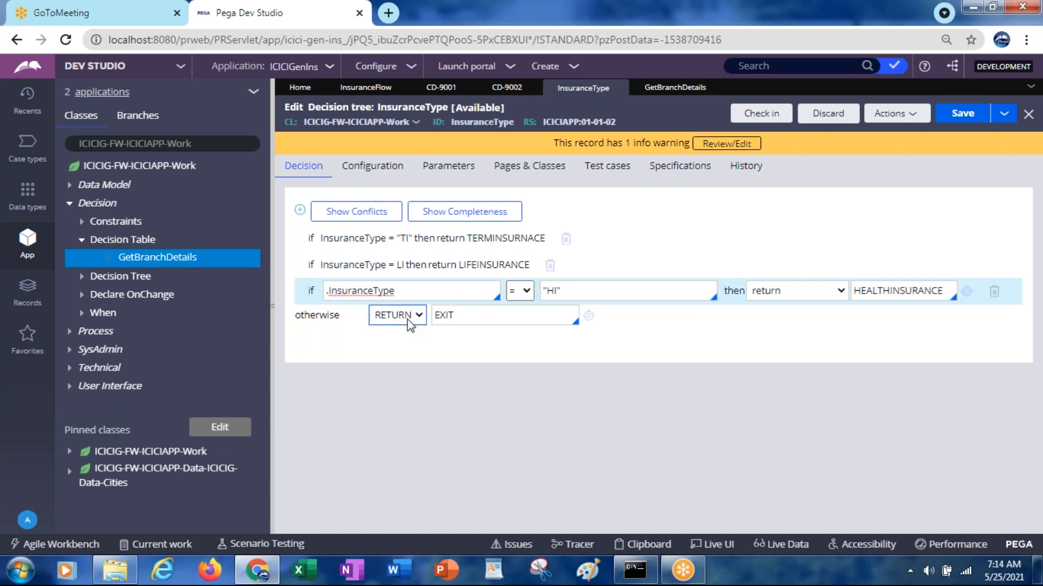
left_click(790, 295)
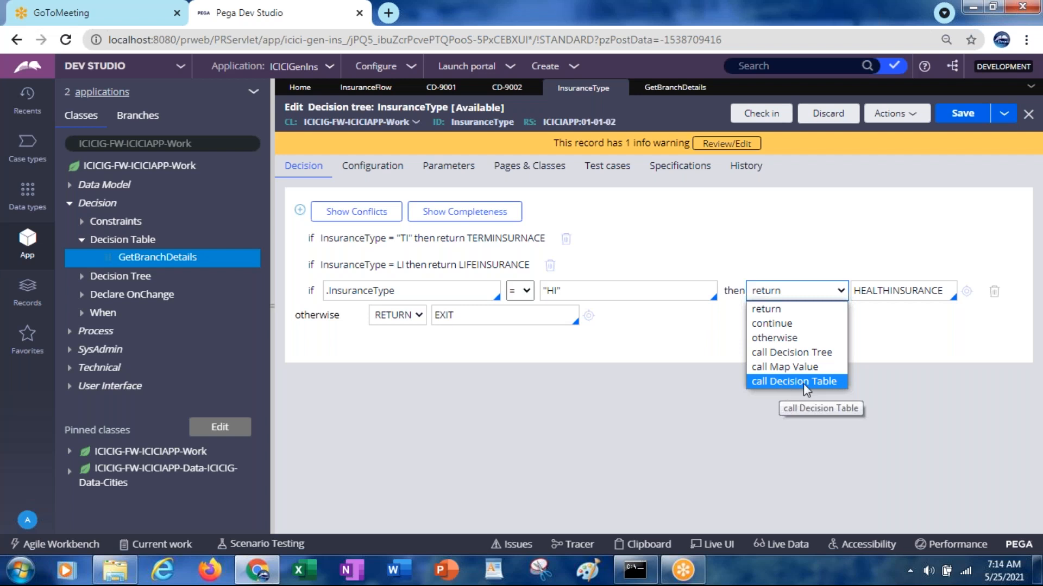
left_click(669, 344)
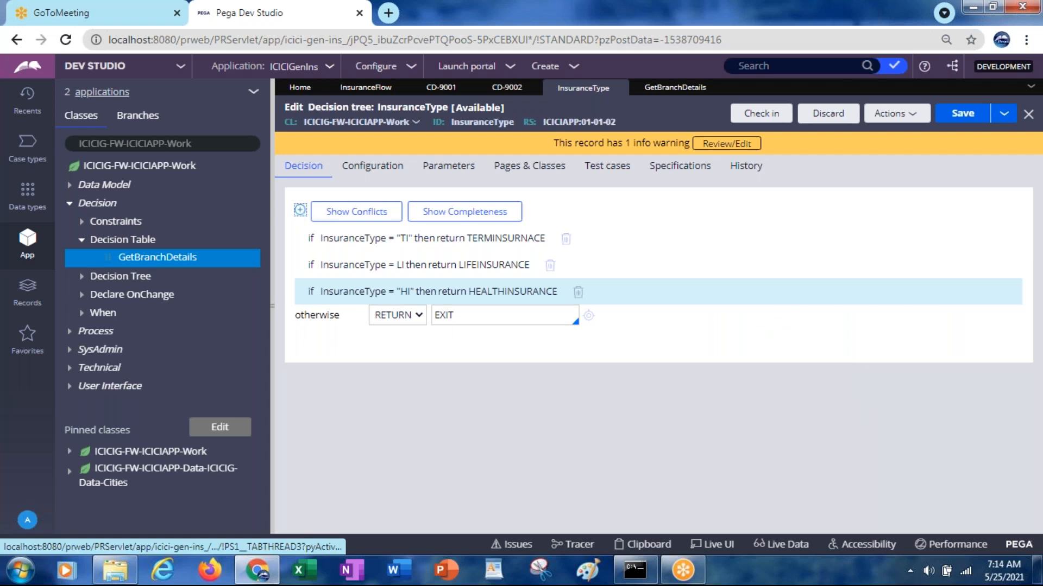
Step: Add a condition row below the HI condition of the decision tree with the action call Decision Table
left_click(300, 210)
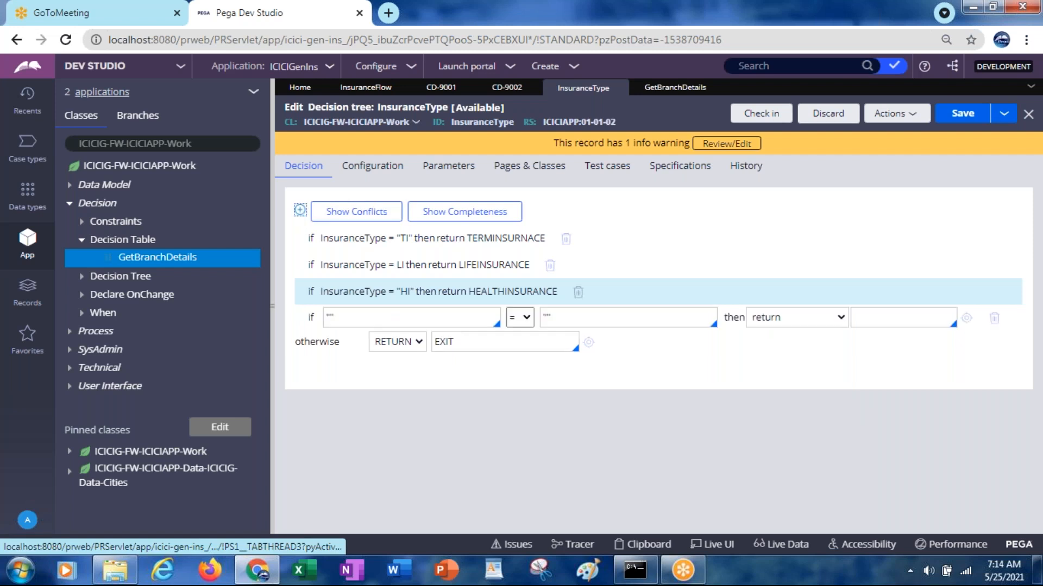
left_click(786, 315)
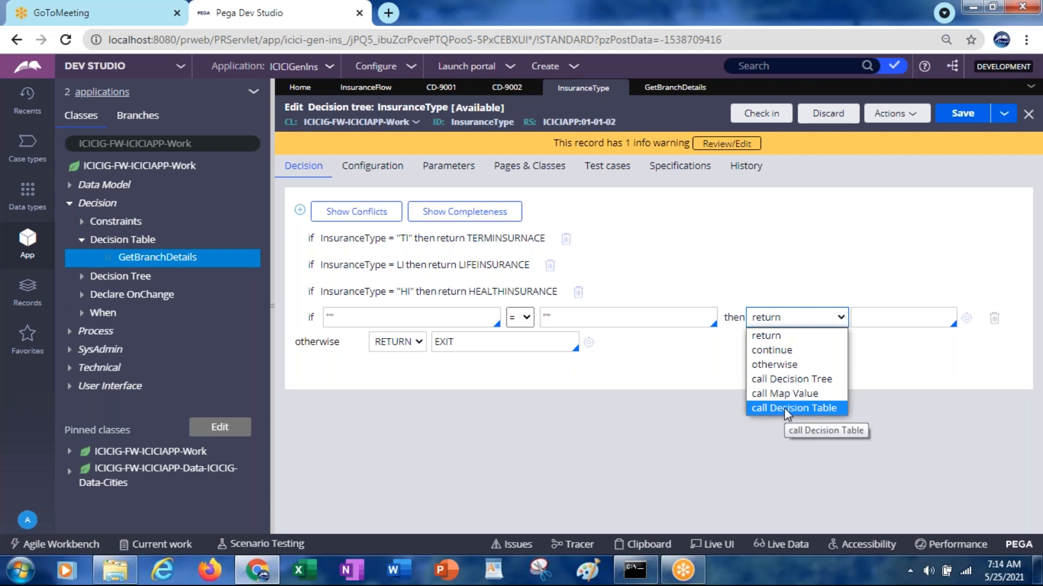
left_click(784, 408)
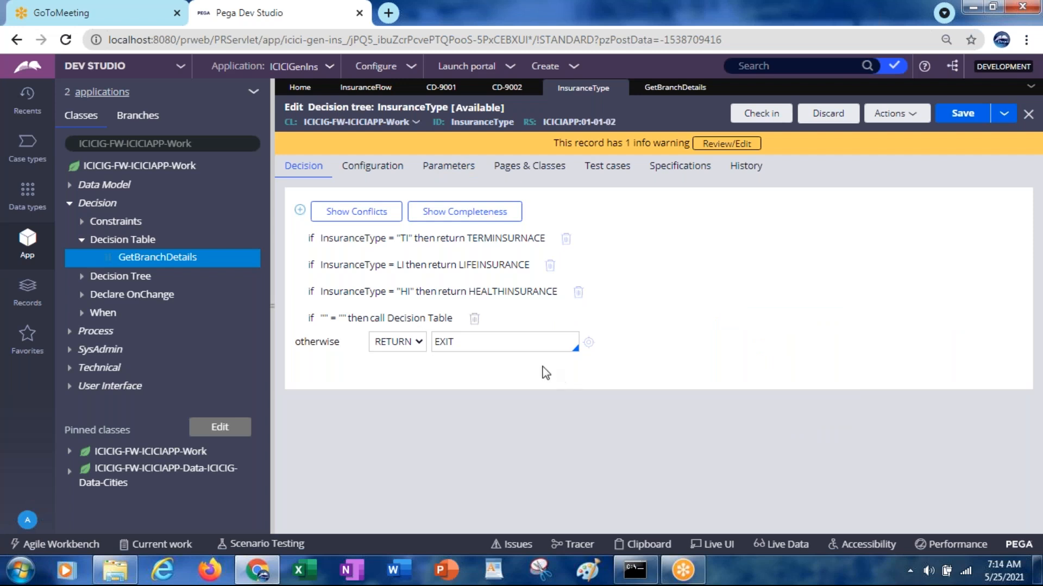
Step: Look through the decision tables that the new condition row can call
left_click(432, 322)
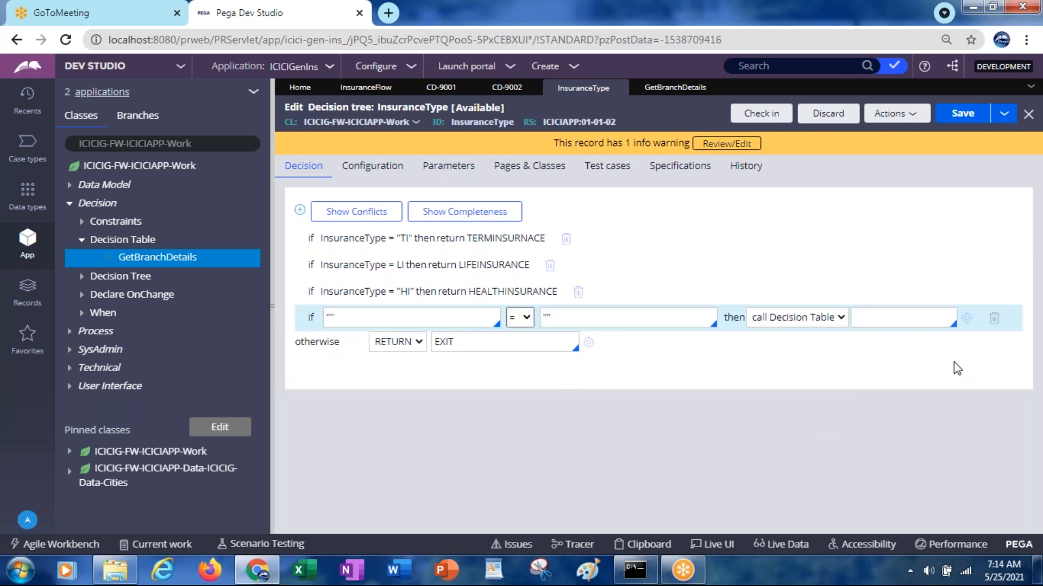
left_click(889, 320)
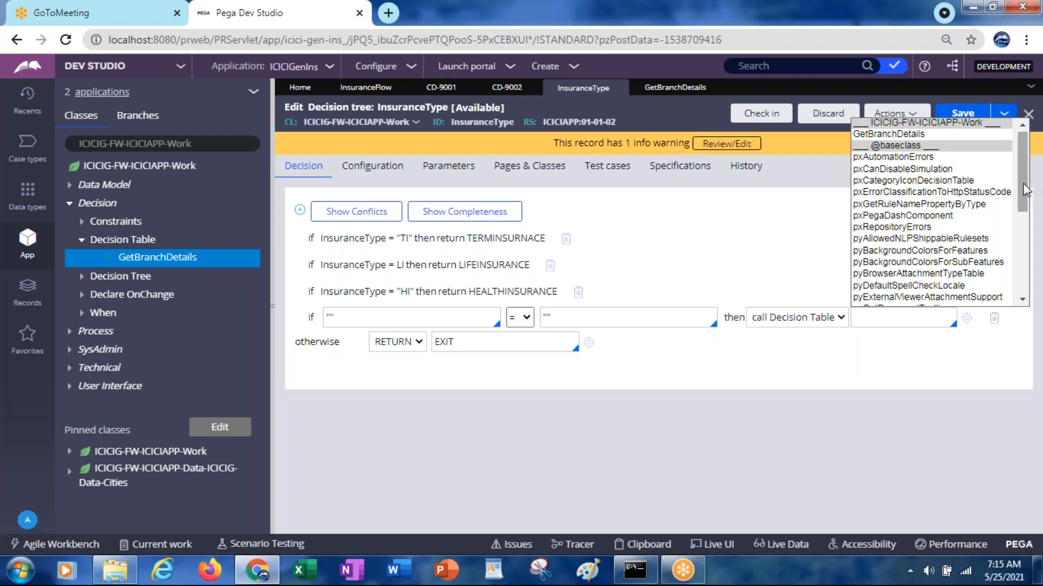
mouse_move(1027, 190)
left_mouse_down()
mouse_move(1021, 281)
mouse_move(1013, 191)
left_mouse_up()
left_click(718, 386)
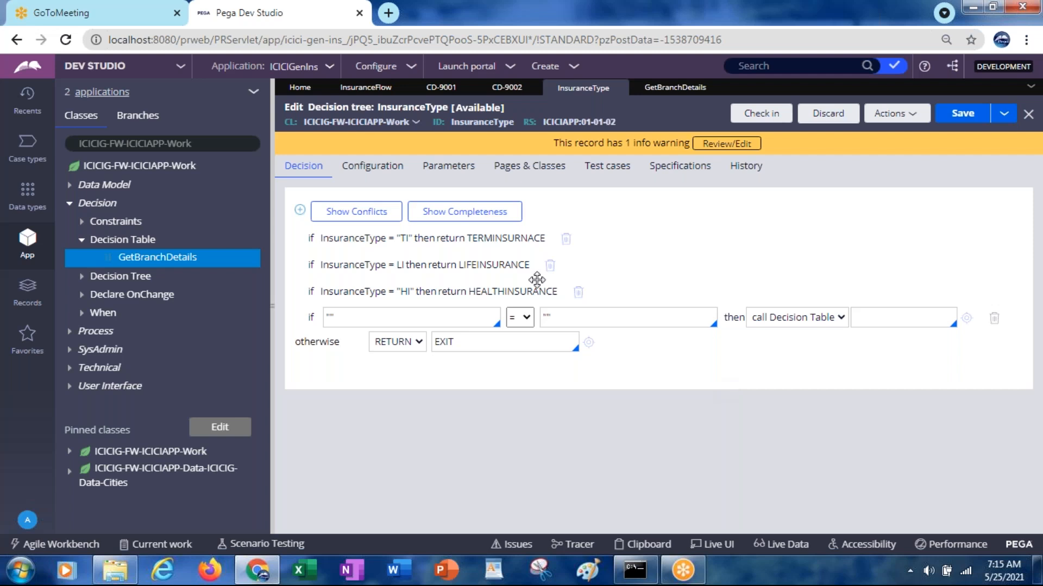
Step: Check the decision tree's configuration, then cancel GetBranchDetails' Expression builder and review that table's delegation options
left_click(365, 167)
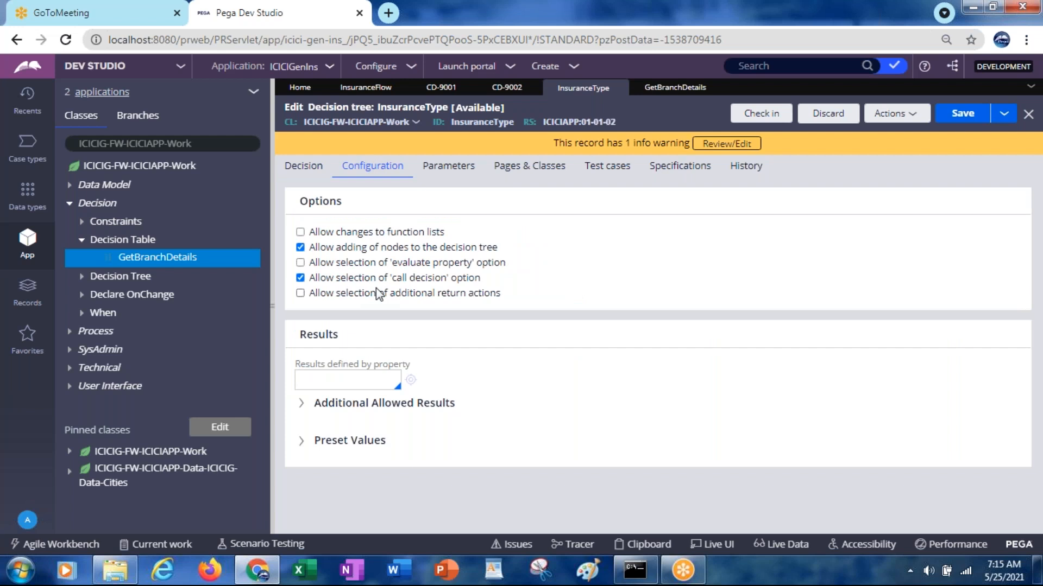
left_click(672, 91)
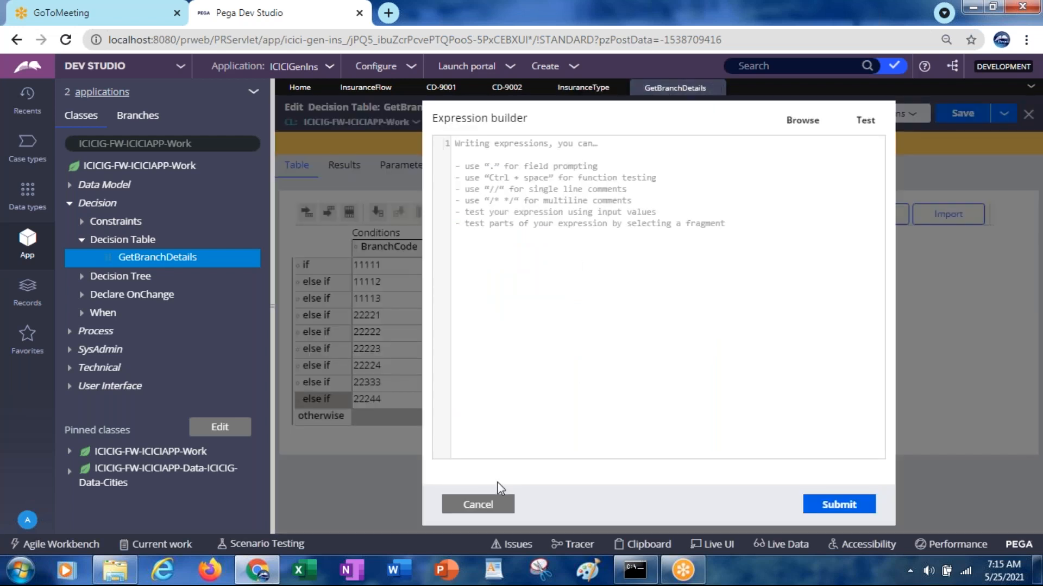
left_click(474, 508)
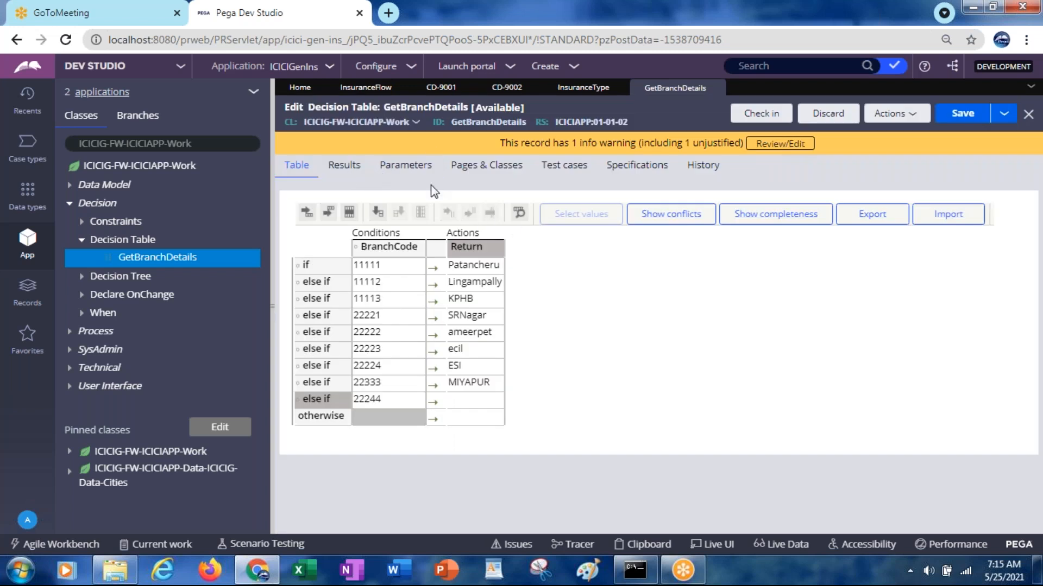
left_click(346, 170)
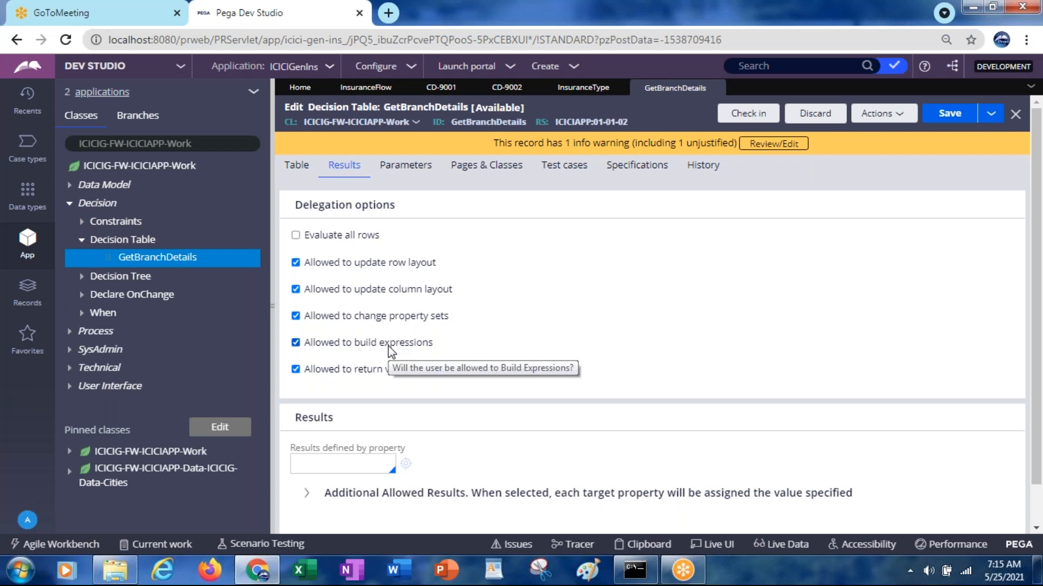
left_click(297, 168)
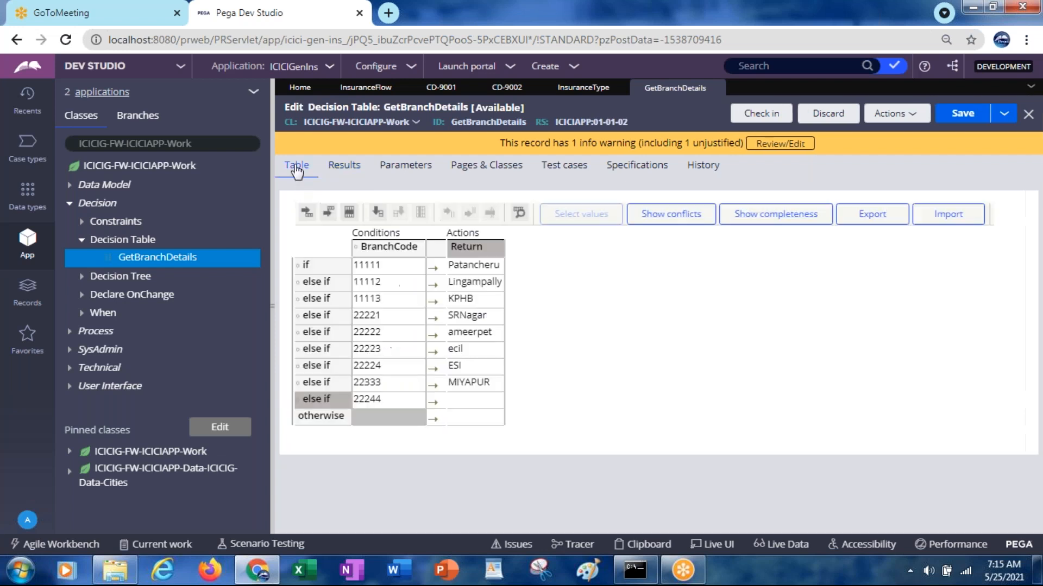
Step: Open the Expression builder for the 22244 row's Return value and search its browse list for evalutede
left_click(474, 402)
left_click(509, 406)
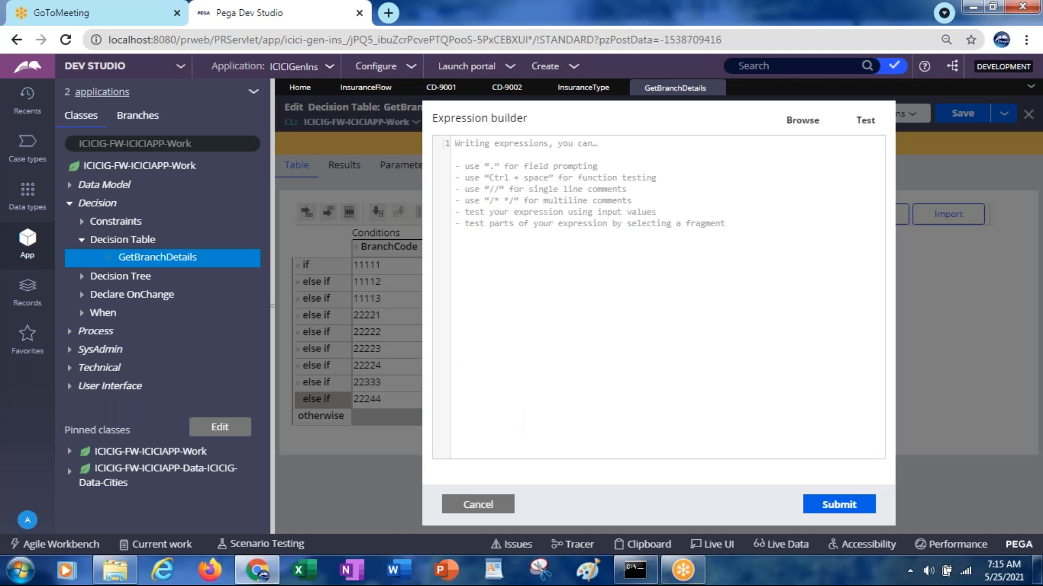
left_click(805, 122)
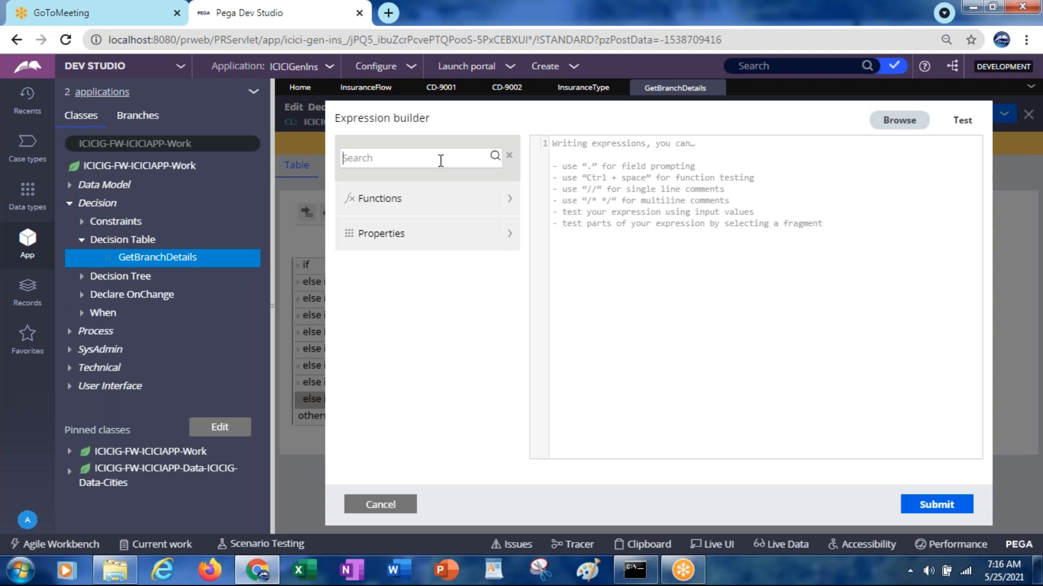
type("evalutede")
left_click(495, 157)
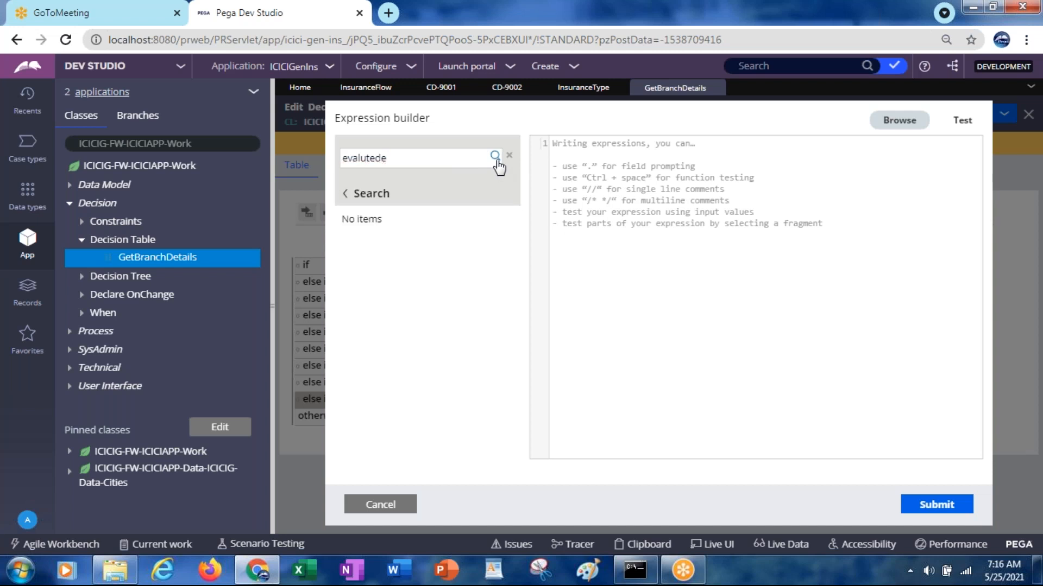
Step: Search the Expression builder's browse list for obtain
left_click(419, 161)
key("BackSpace")
key("BackSpace")
left_click(344, 196)
double_click(362, 158)
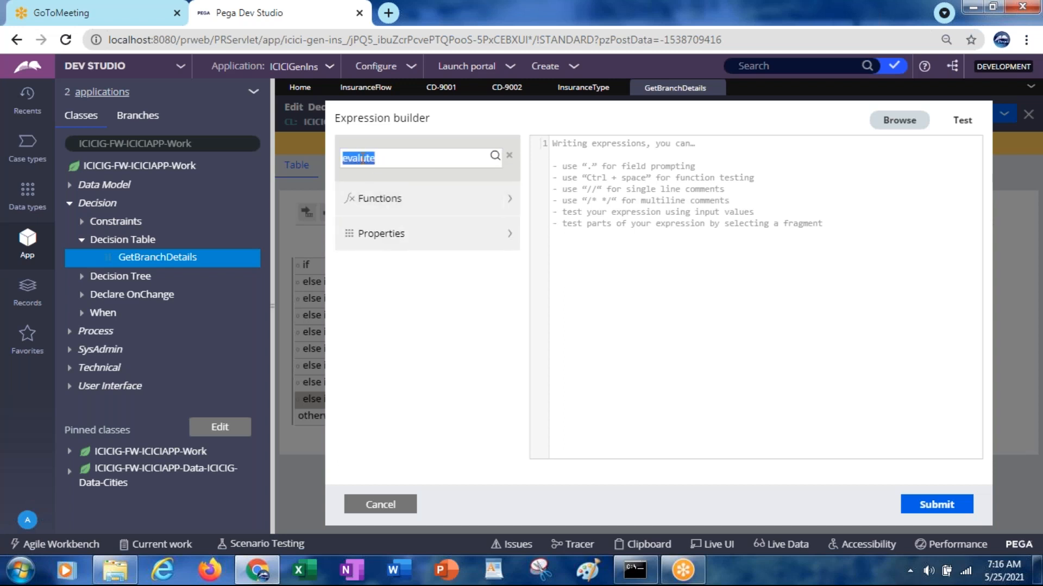
type("obtain")
left_click(495, 157)
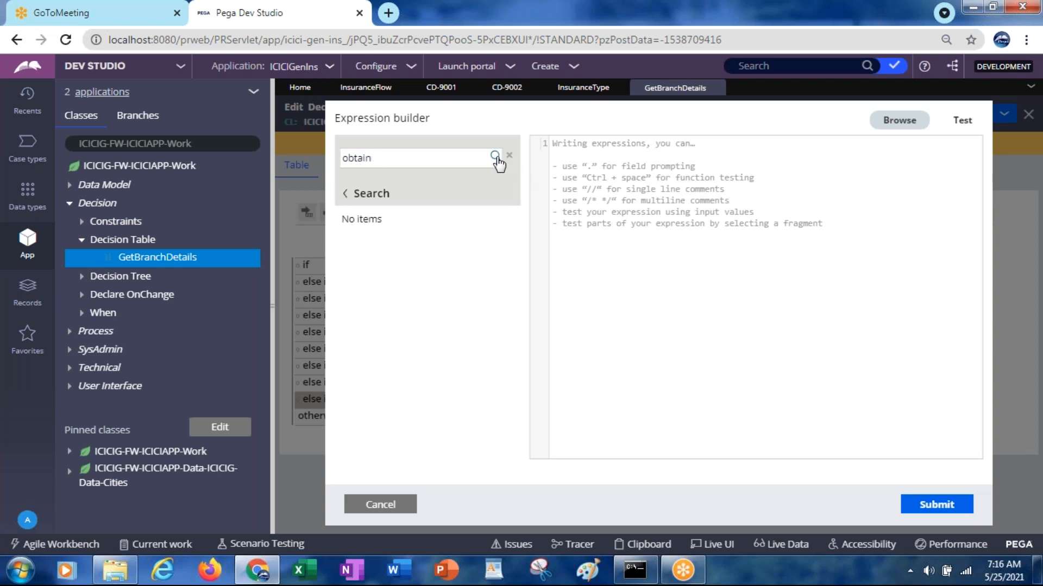
Step: Browse the Expression builder's function libraries and look into decisionanalytics
left_click(347, 196)
left_click(511, 205)
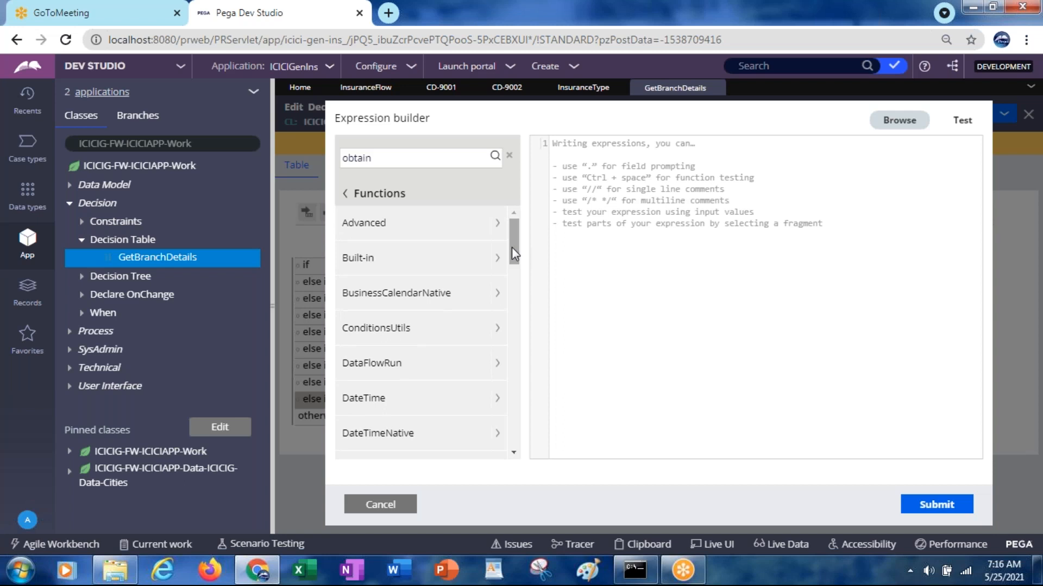
left_click_drag(511, 249, 523, 446)
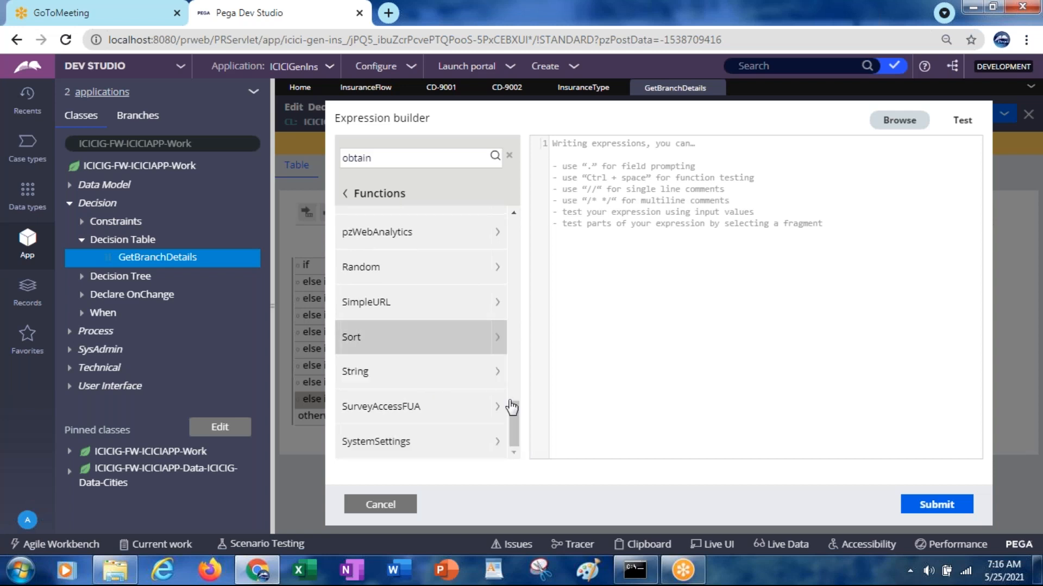
left_click_drag(513, 428, 507, 282)
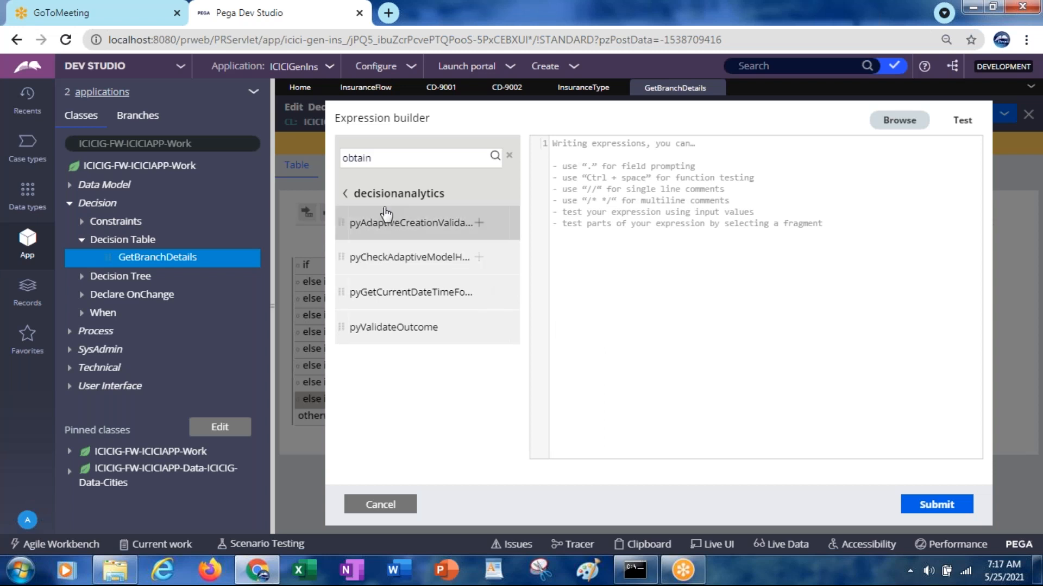
left_click(345, 195)
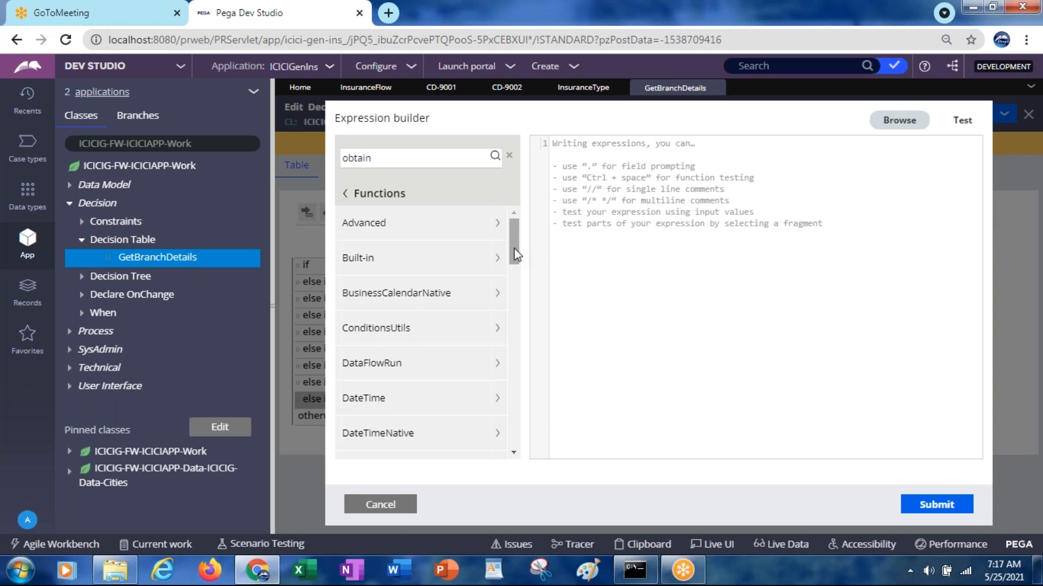
Step: Look through the functions in the Built-in library
scroll(515, 254, "down", 3)
scroll(513, 243, "up", 3)
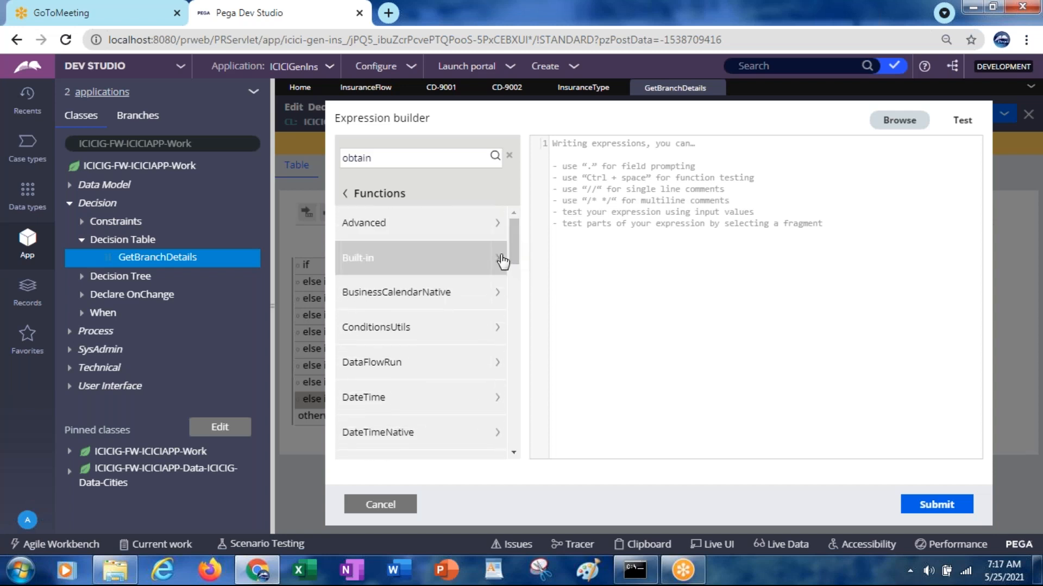
left_click(502, 260)
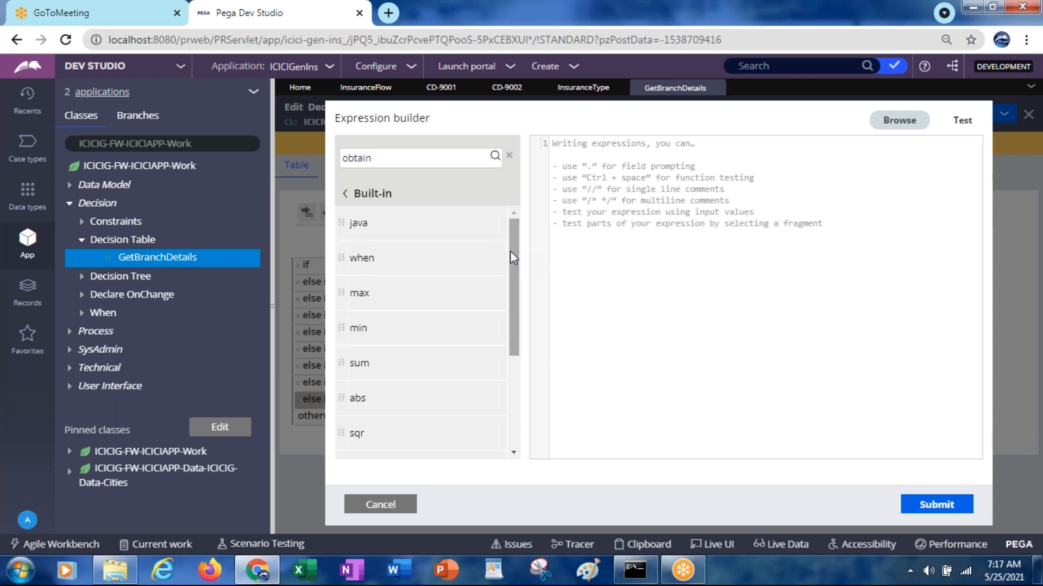
left_click_drag(510, 256, 512, 167)
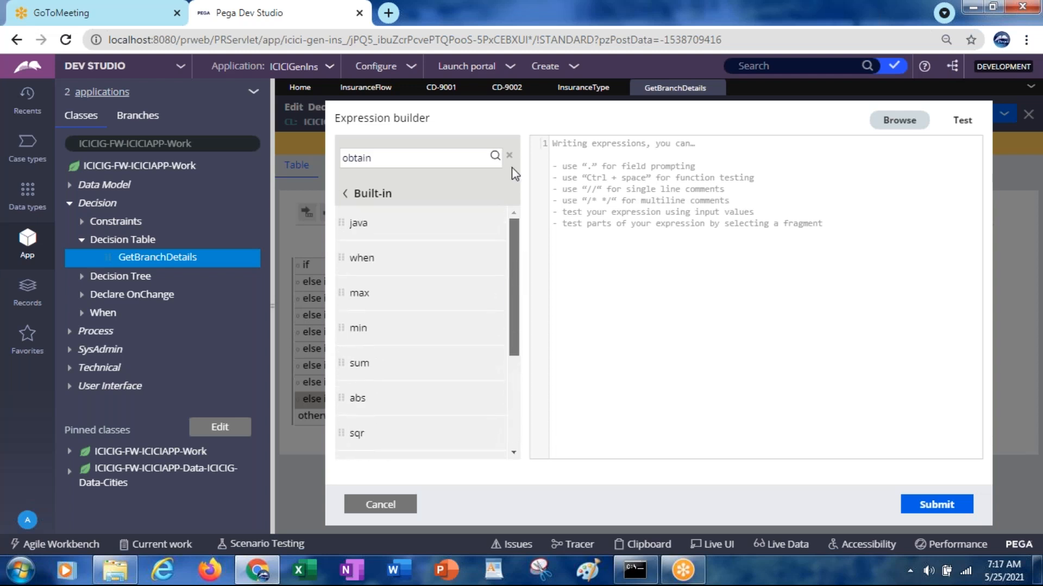
left_click(346, 194)
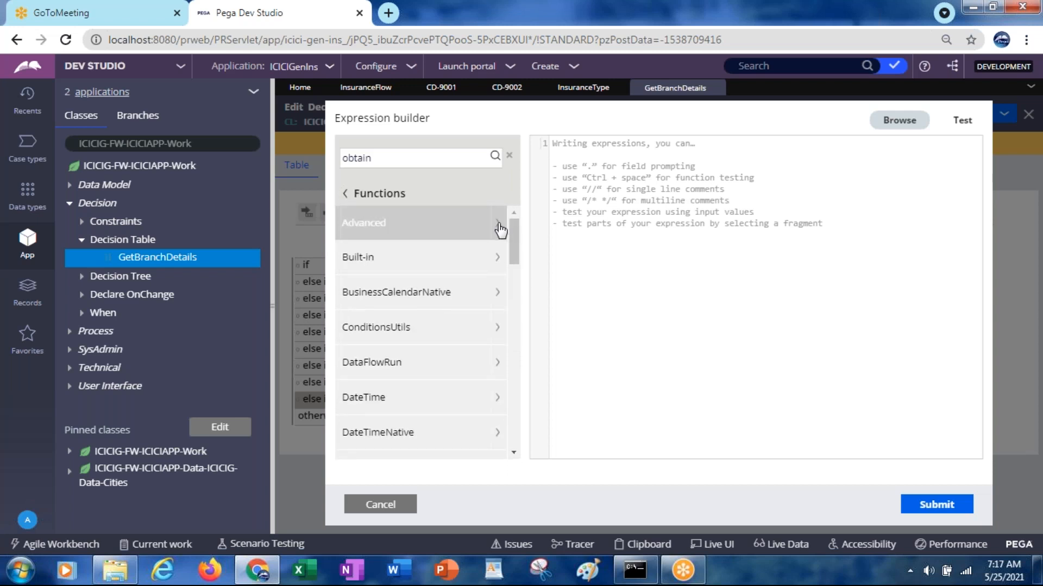
Step: Browse the Advanced function library and load its additional functions
left_click(499, 230)
left_click_drag(515, 228, 517, 267)
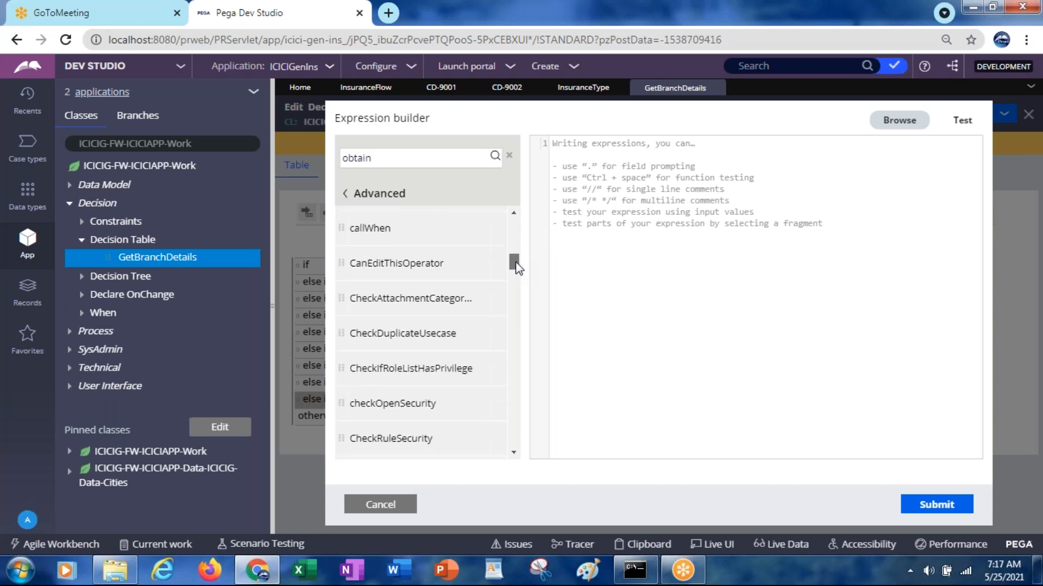
left_click_drag(517, 267, 515, 449)
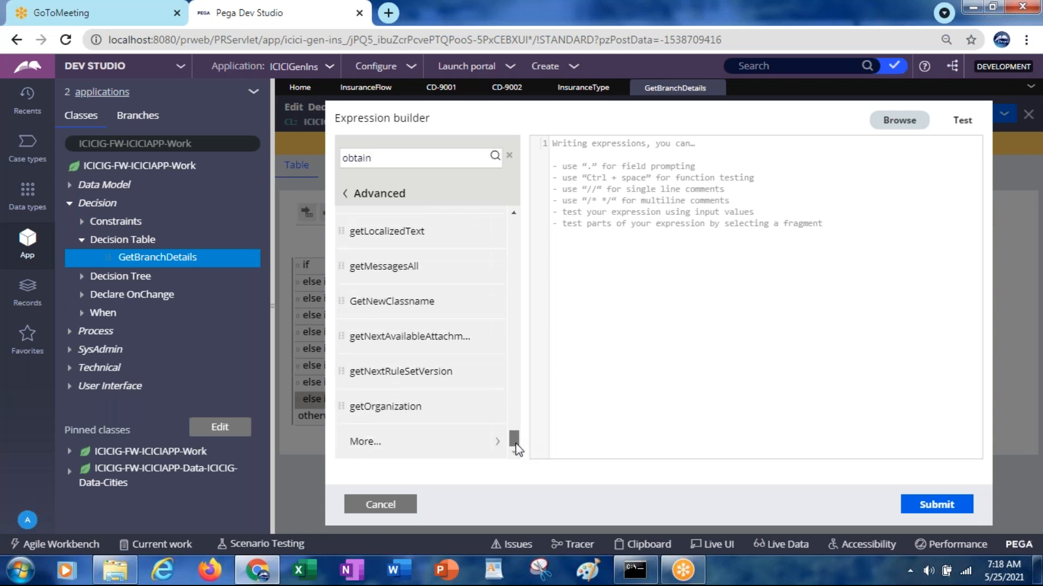
left_click(440, 453)
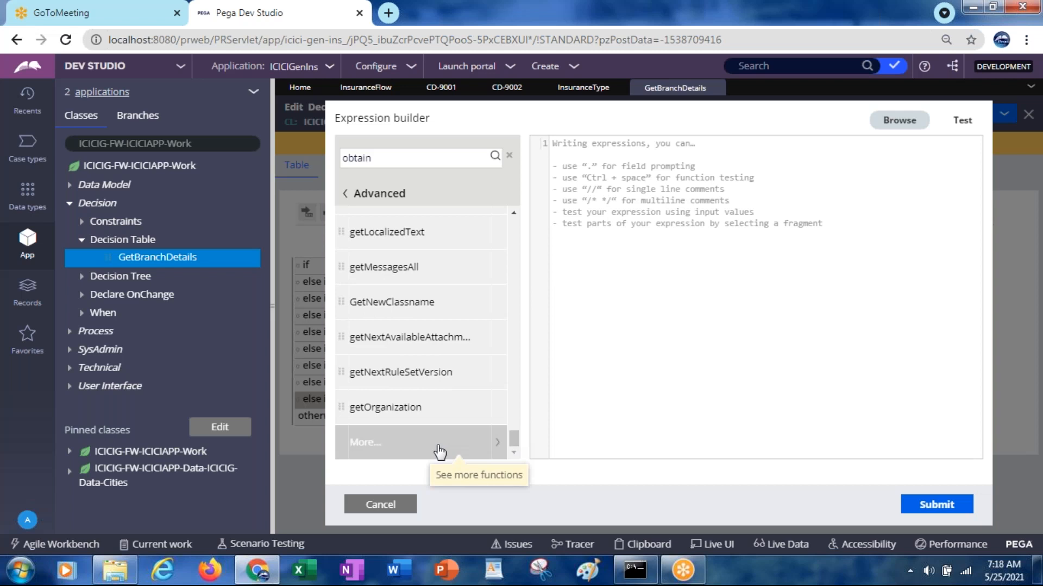
left_click(498, 449)
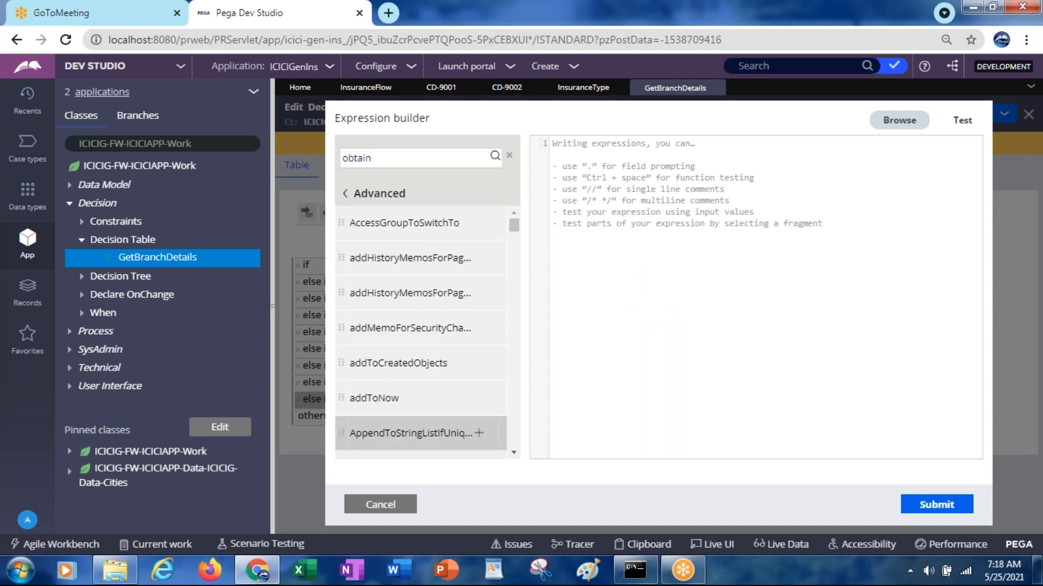
Step: Compare the signatures of pxEvaluateDecisionTable and pxEvaluateDecisionTree, and insert pxEvaluateDecisionTable into the expression
left_click_drag(514, 226, 508, 358)
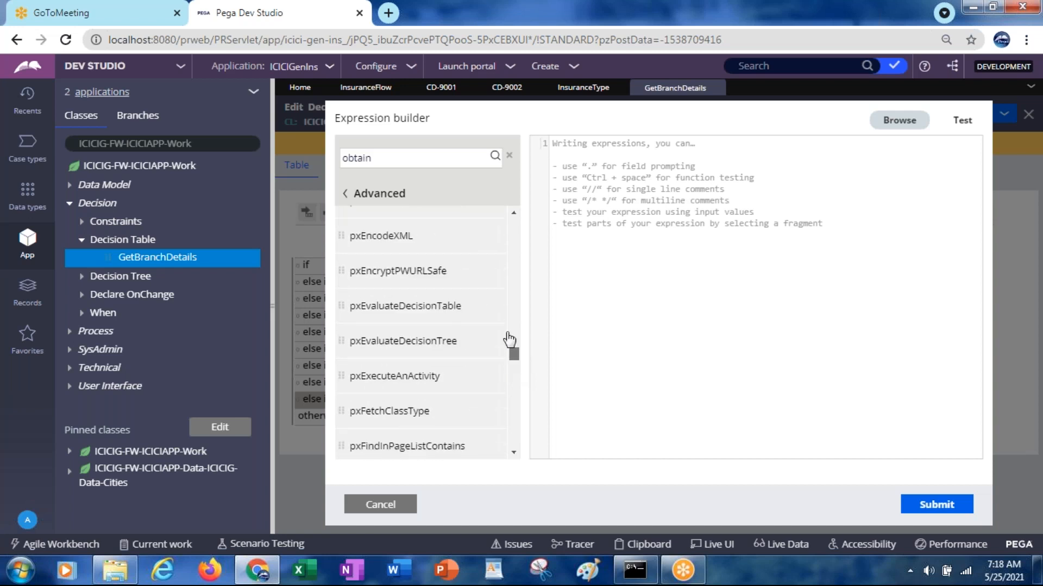
mouse_move(425, 314)
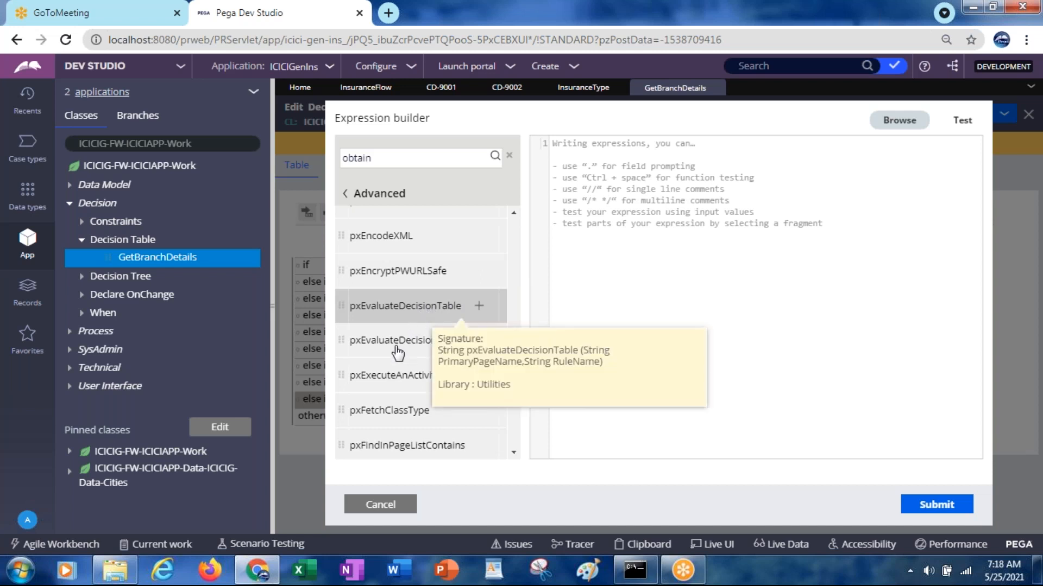
mouse_move(398, 353)
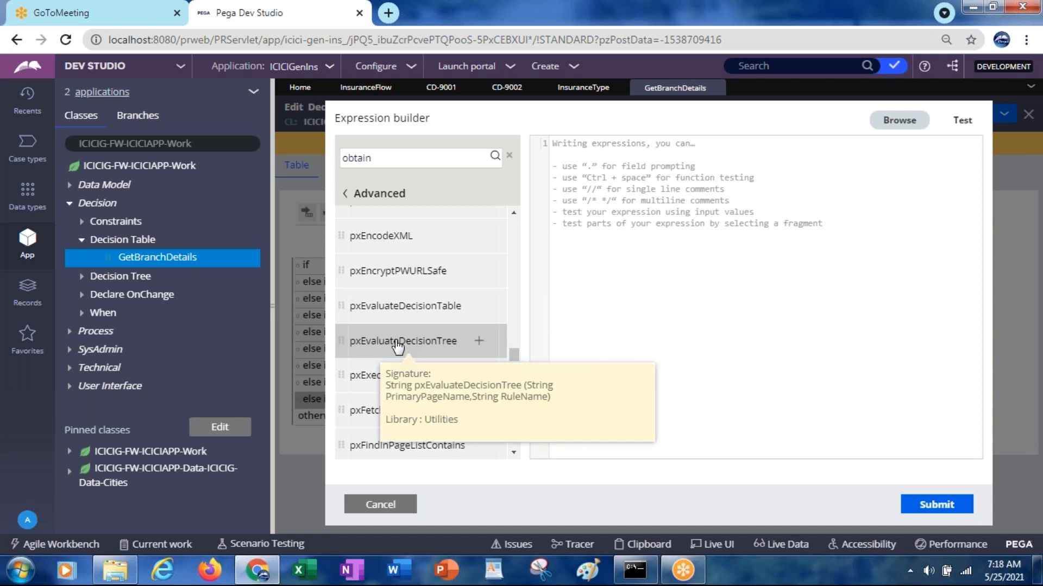
double_click(384, 311)
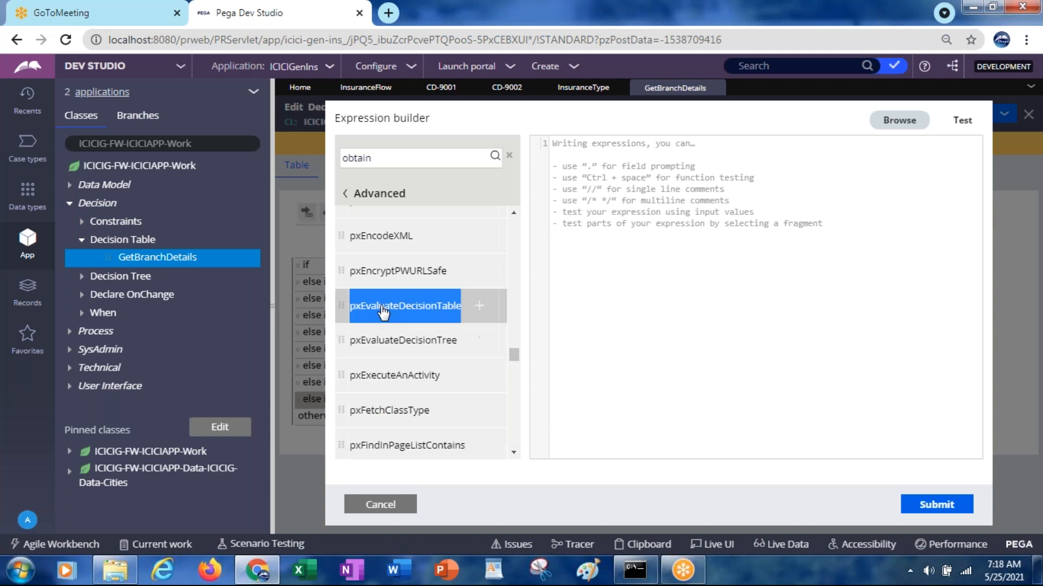
left_click(479, 307)
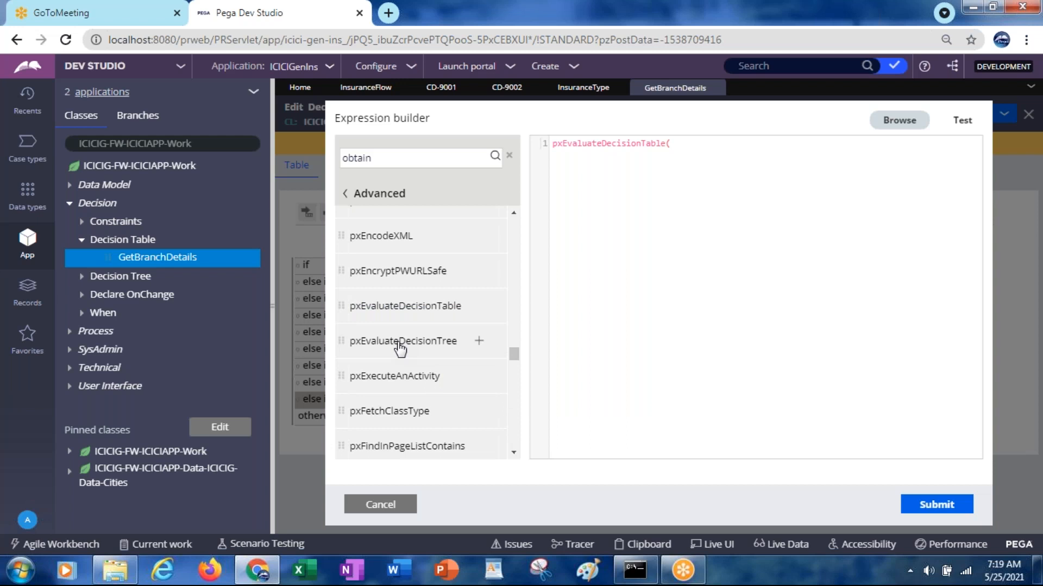
Step: Look further through the Advanced functions and search the browse list for ObtainValue
mouse_move(400, 348)
scroll(515, 363, "down", 1)
left_click_drag(515, 363, 514, 328)
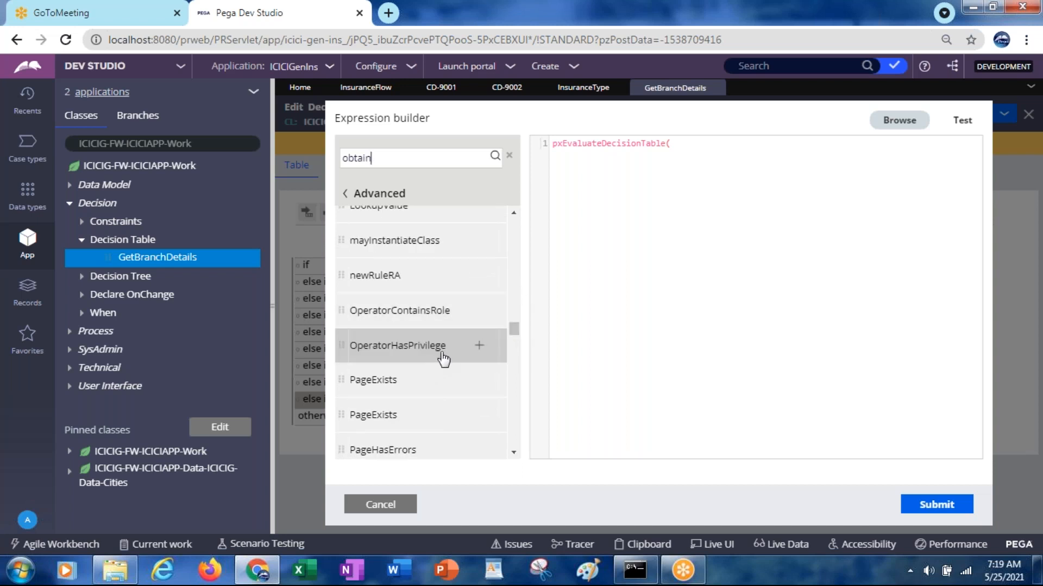
double_click(366, 162)
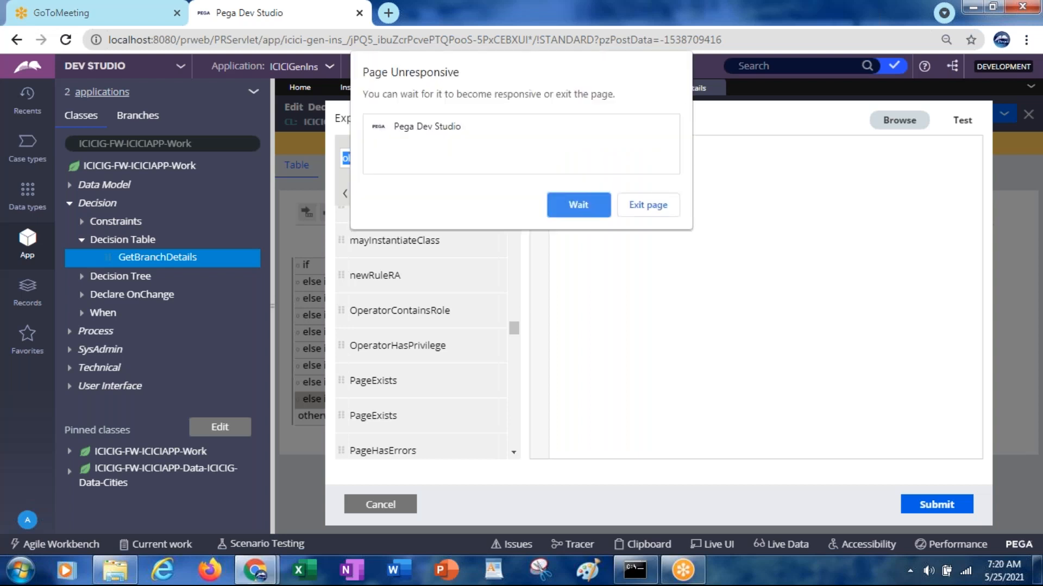
left_click(578, 206)
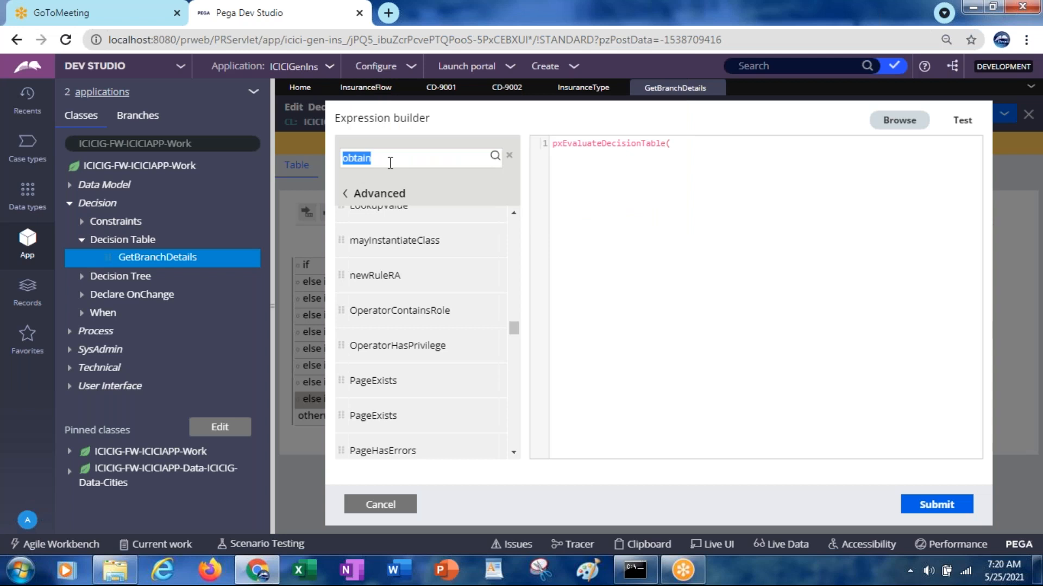
type("ObtainValue")
left_click(494, 159)
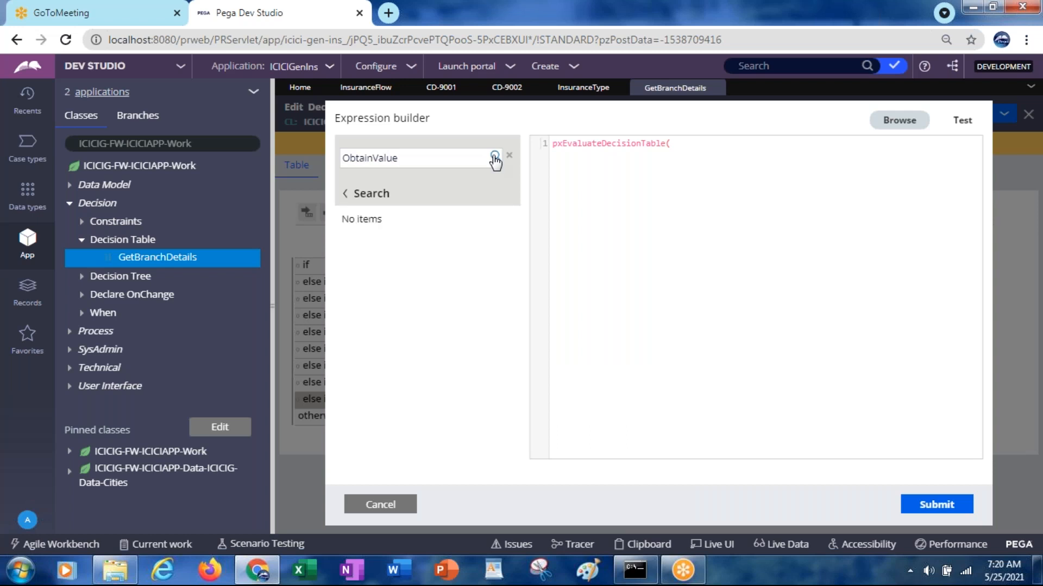
Step: Change the search term to pxObtainValue, look through the full Advanced function list, and cancel the Expression builder
left_click(345, 160)
type("px")
left_click(347, 195)
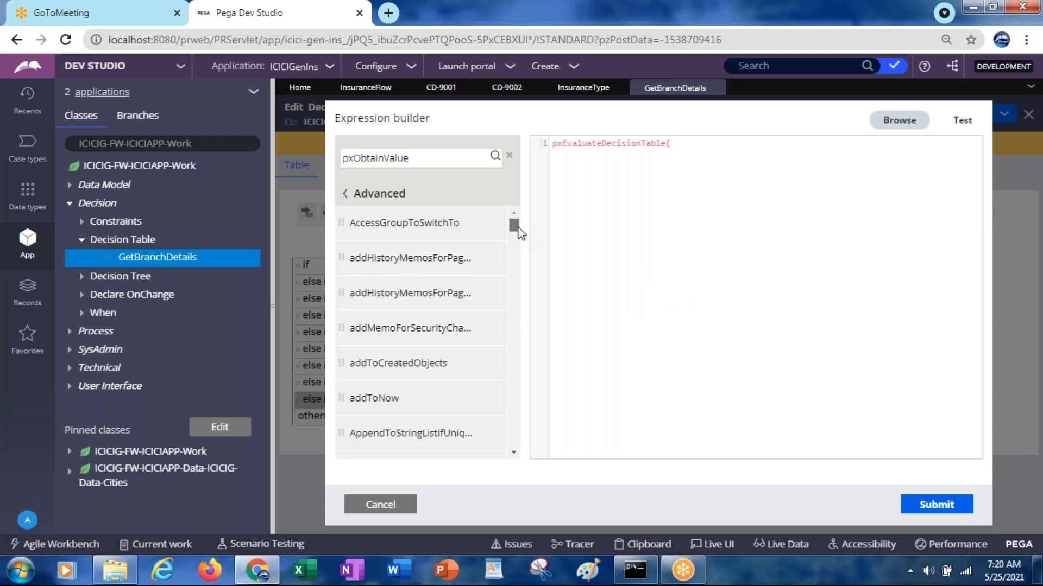
left_click_drag(519, 228, 512, 444)
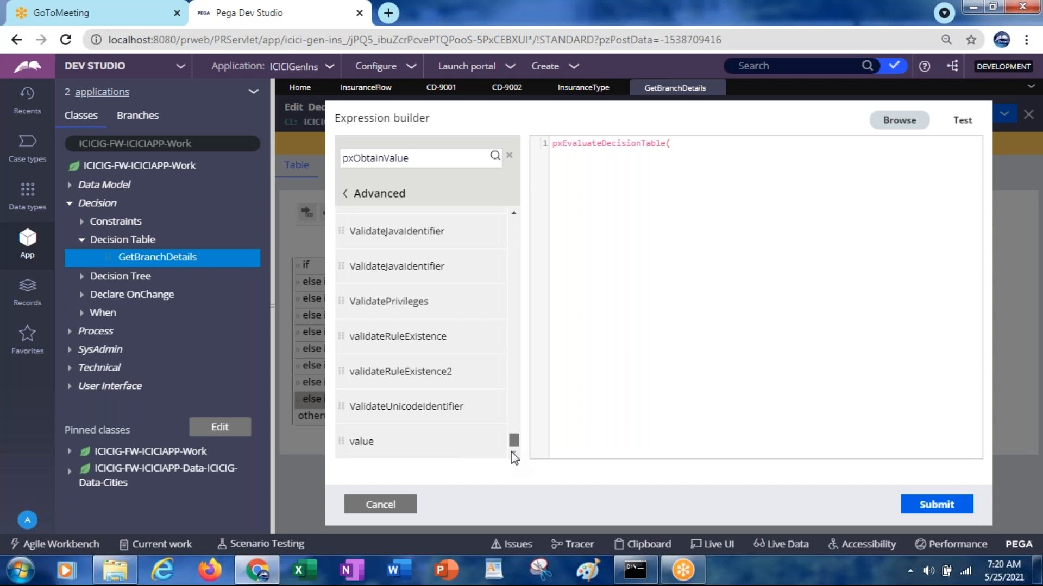
left_click(402, 504)
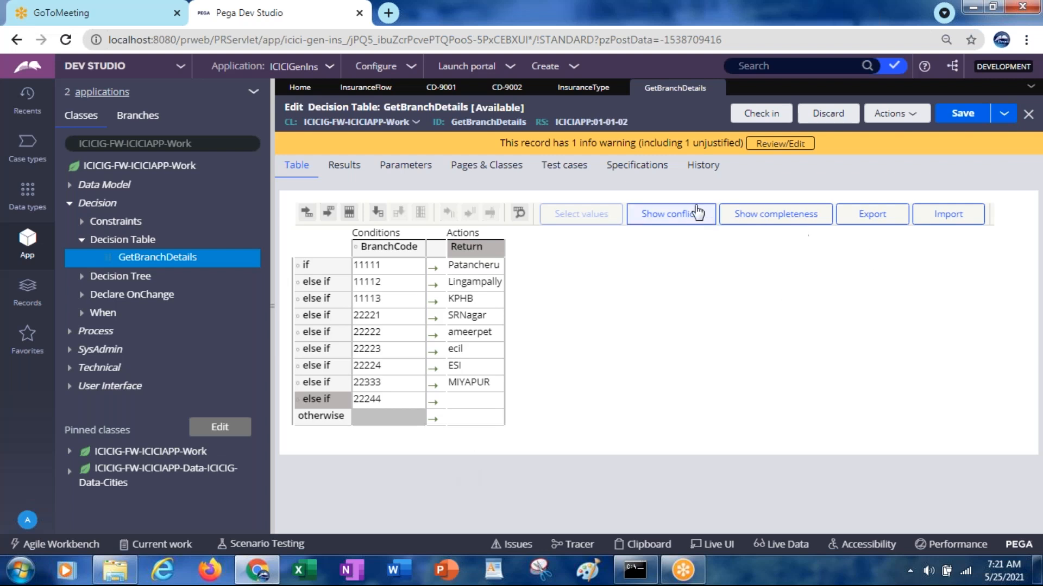
Step: Review the InsuranceType decision tree's call Decision Table row and its TI condition row
left_click(583, 90)
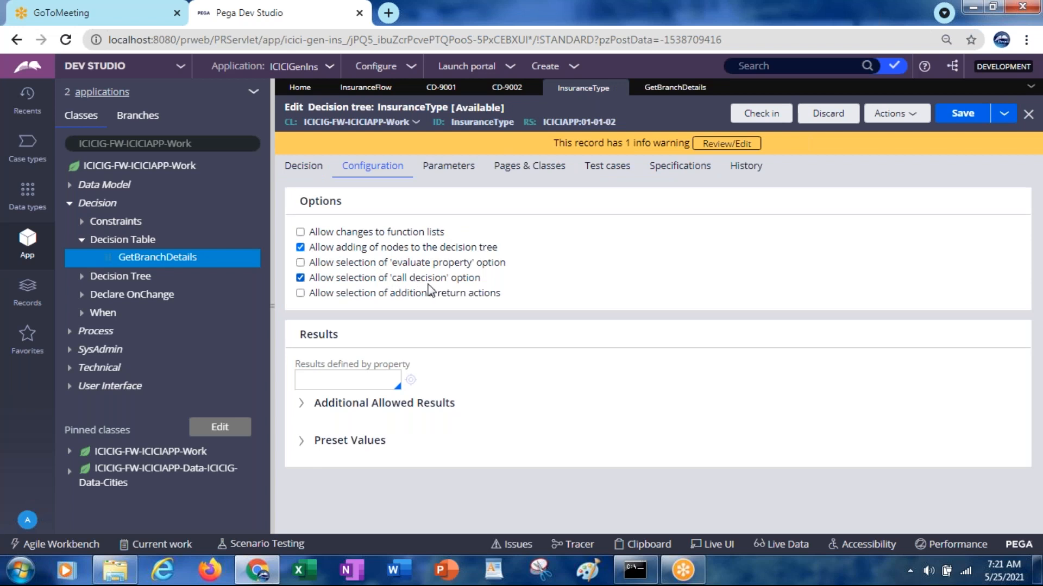
left_click(311, 177)
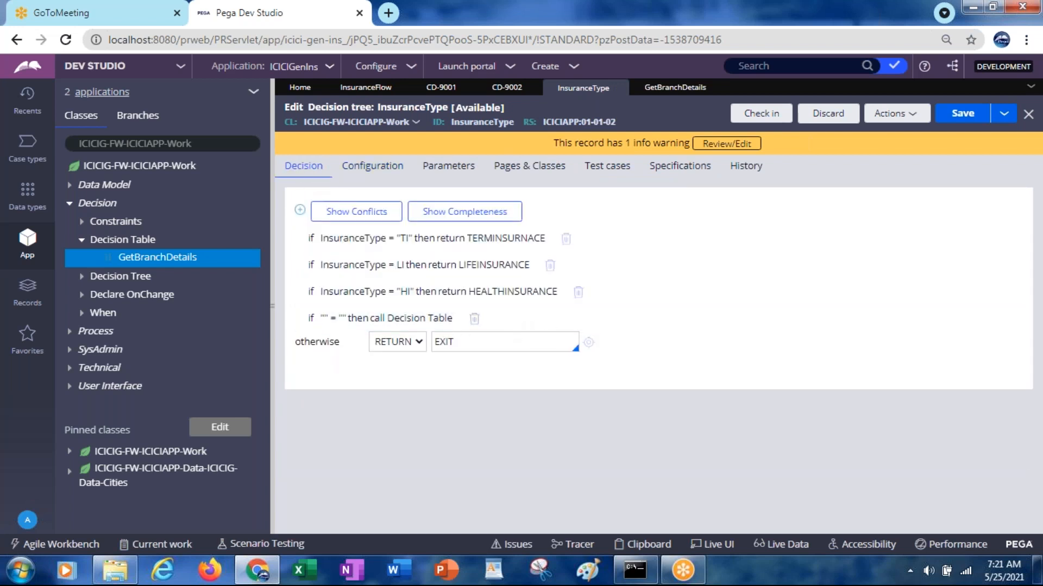
left_click(422, 322)
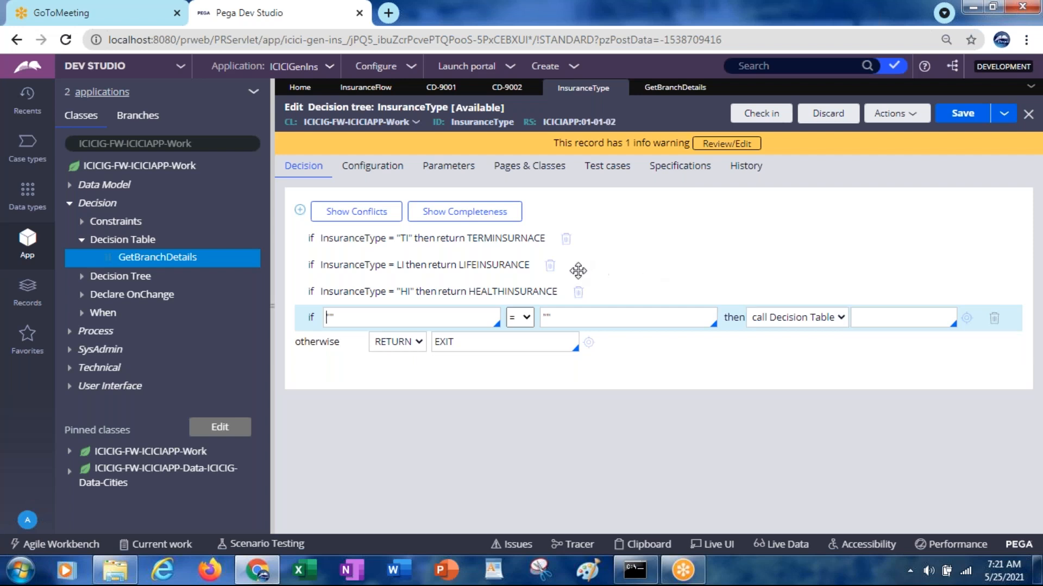
left_click(480, 244)
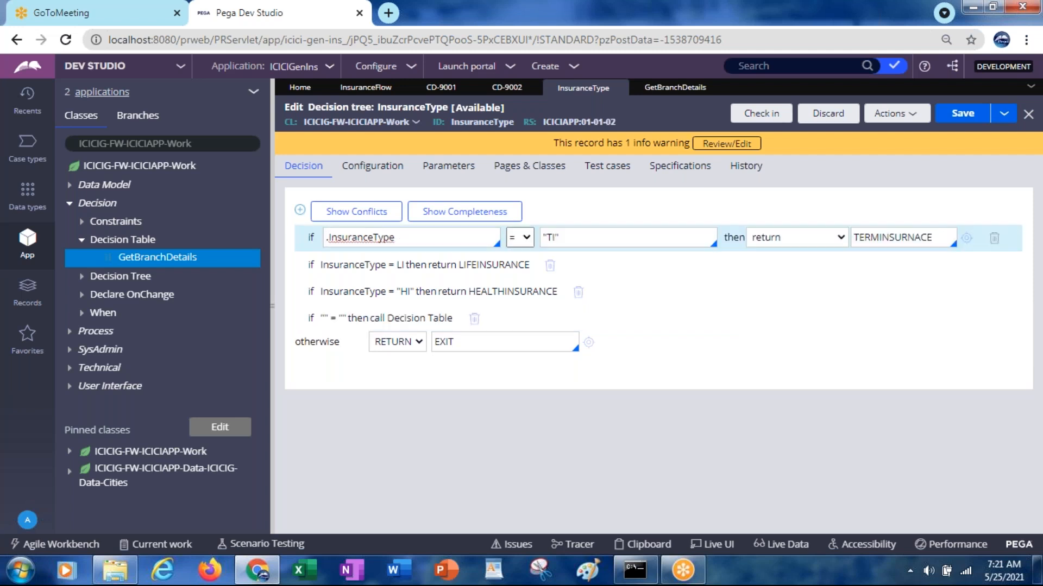
Step: Enable Evaluate all rows in the GetBranchDetails decision table's delegation options and return to its table
left_click(675, 88)
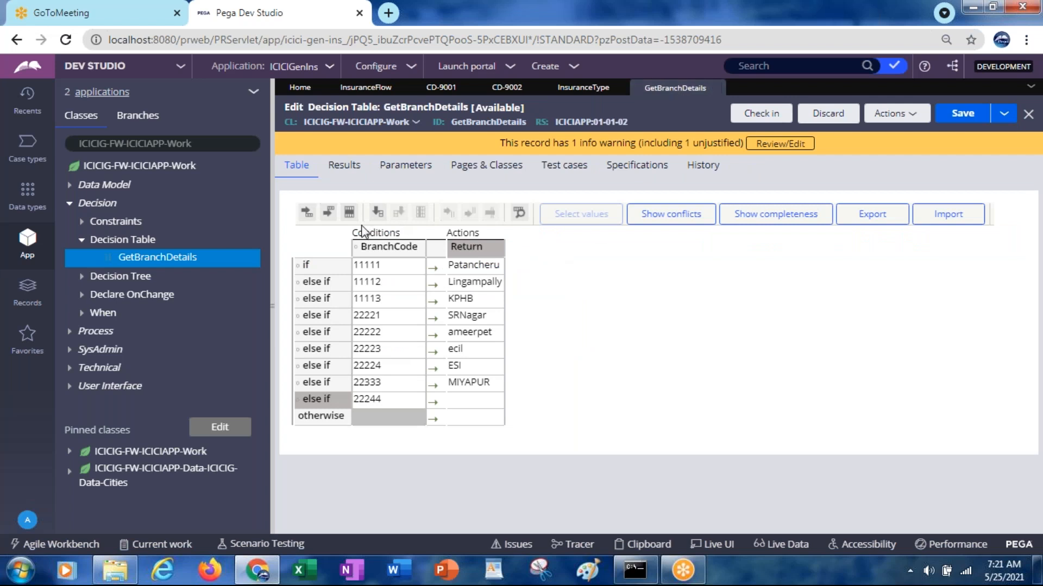
left_click(353, 173)
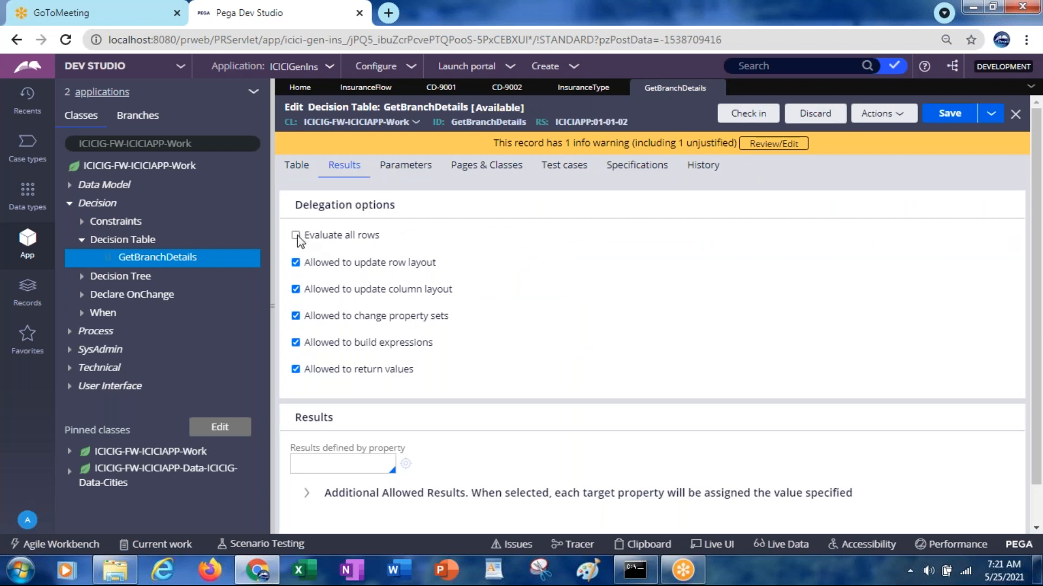
left_click(299, 170)
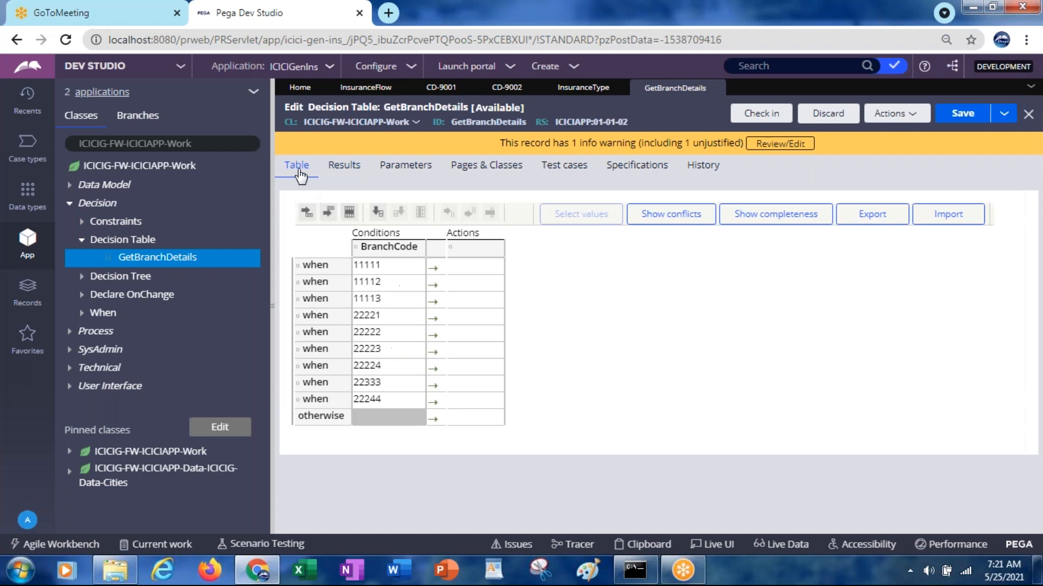
Step: Add two action columns after the existing action column in the GetBranchDetails table
left_click(470, 269)
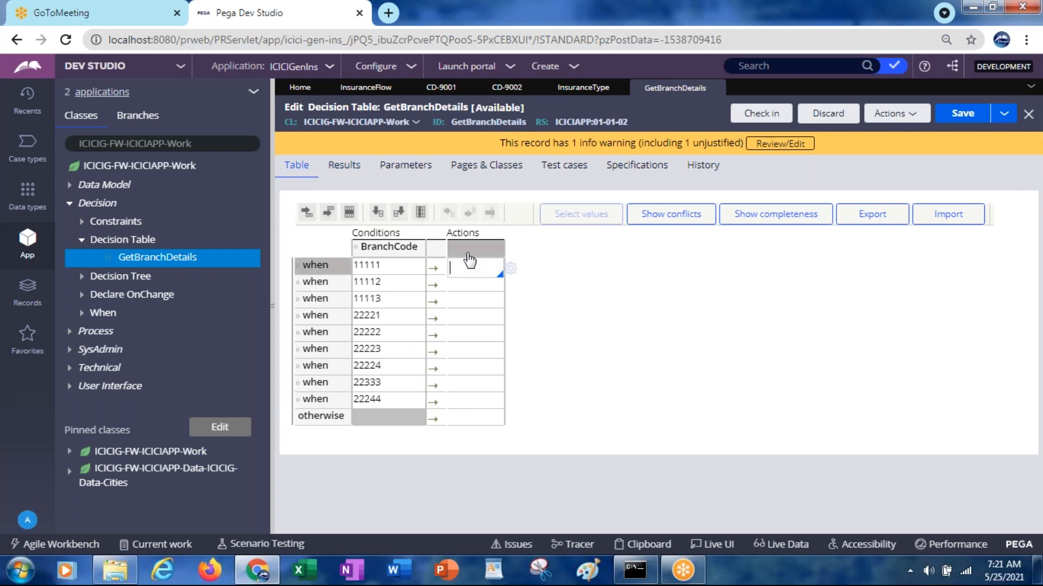
left_click(398, 213)
left_click(399, 213)
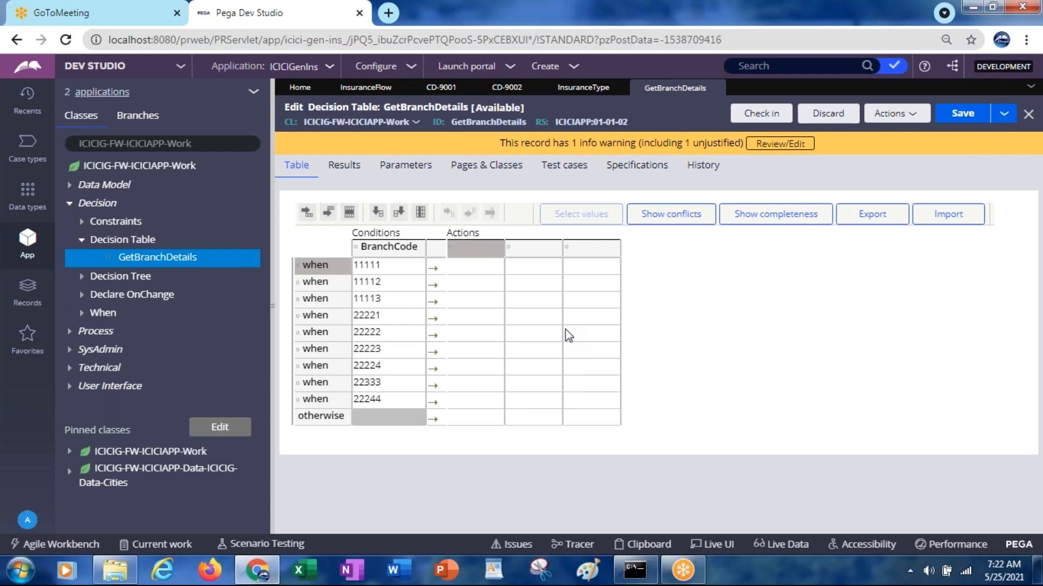
Step: Refresh the GetBranchDetails decision table record to discard its unsaved table edits
left_click(893, 114)
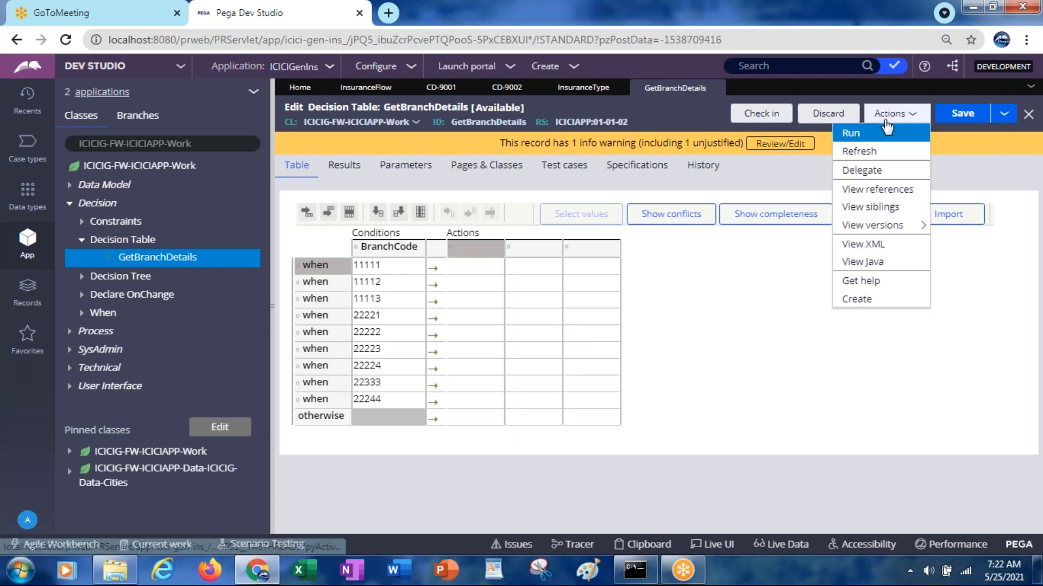
left_click(859, 152)
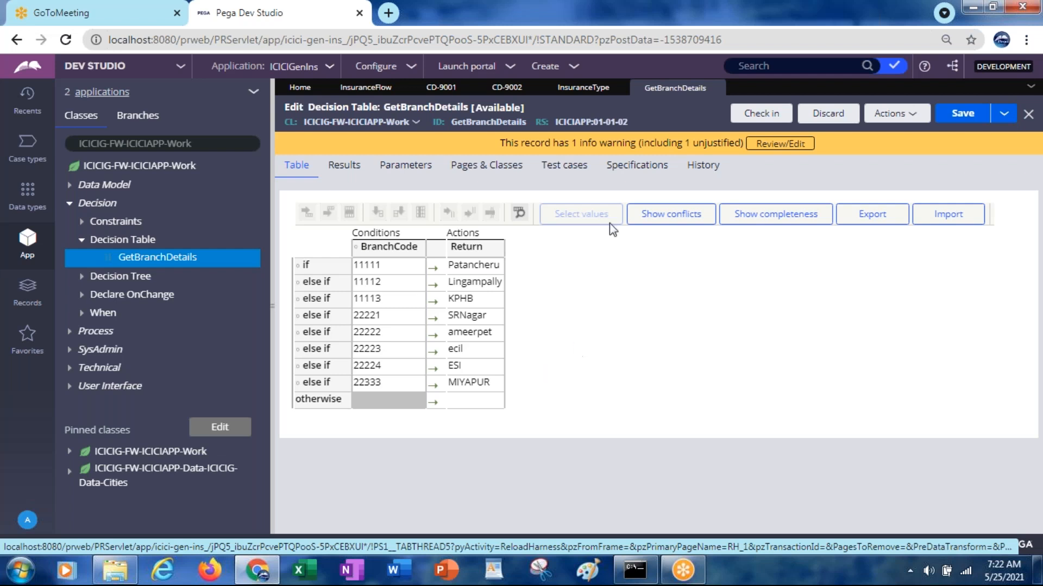
Step: In case CD-9002, start adding recent content from a local file and choose the cloud baground image
left_click(506, 89)
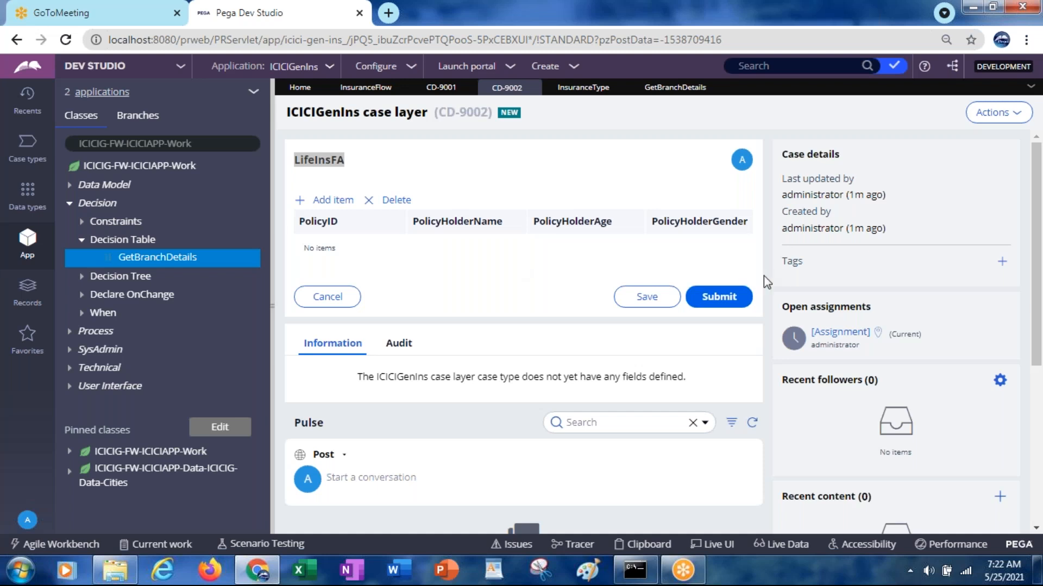
mouse_move(1036, 219)
left_mouse_down()
mouse_move(1026, 293)
mouse_move(1028, 217)
left_mouse_up()
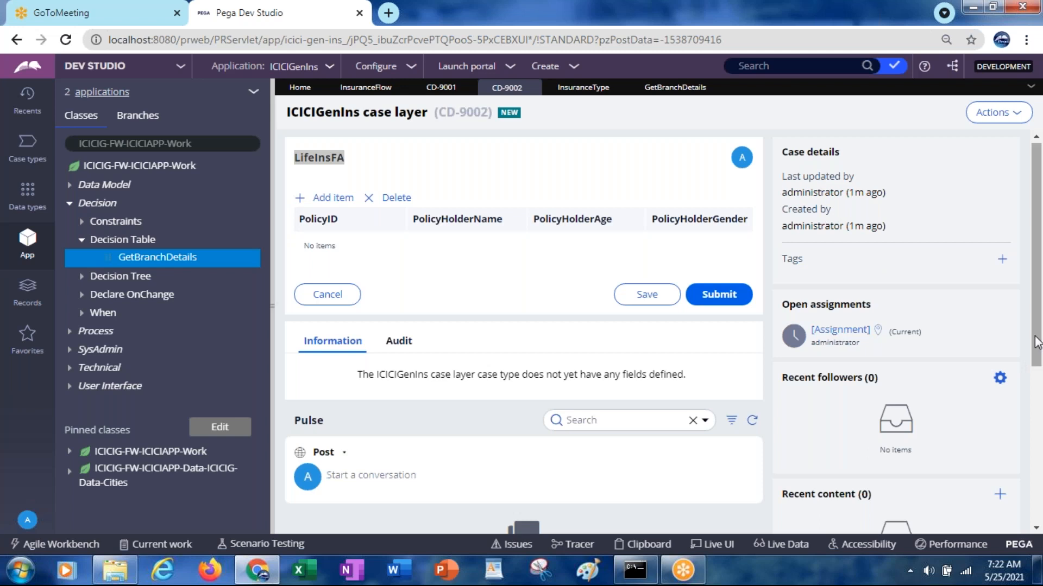
left_click_drag(1038, 341, 1028, 431)
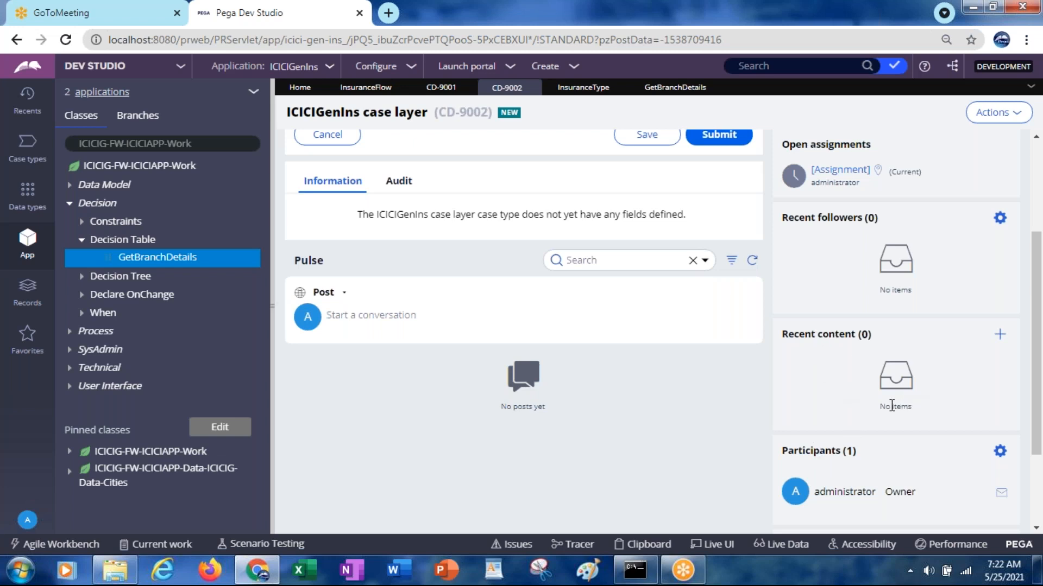
left_click(1000, 335)
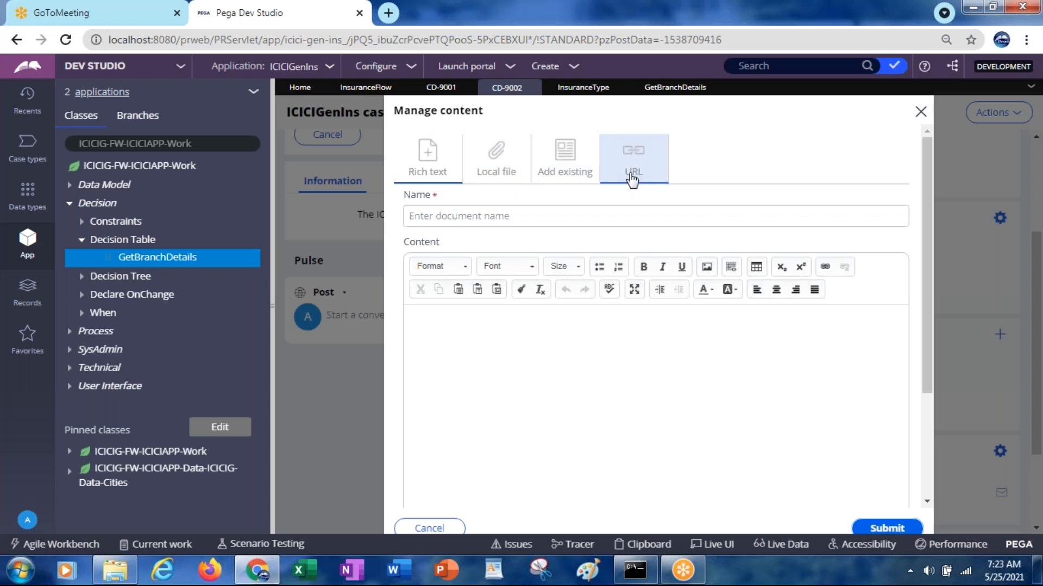
left_click(502, 178)
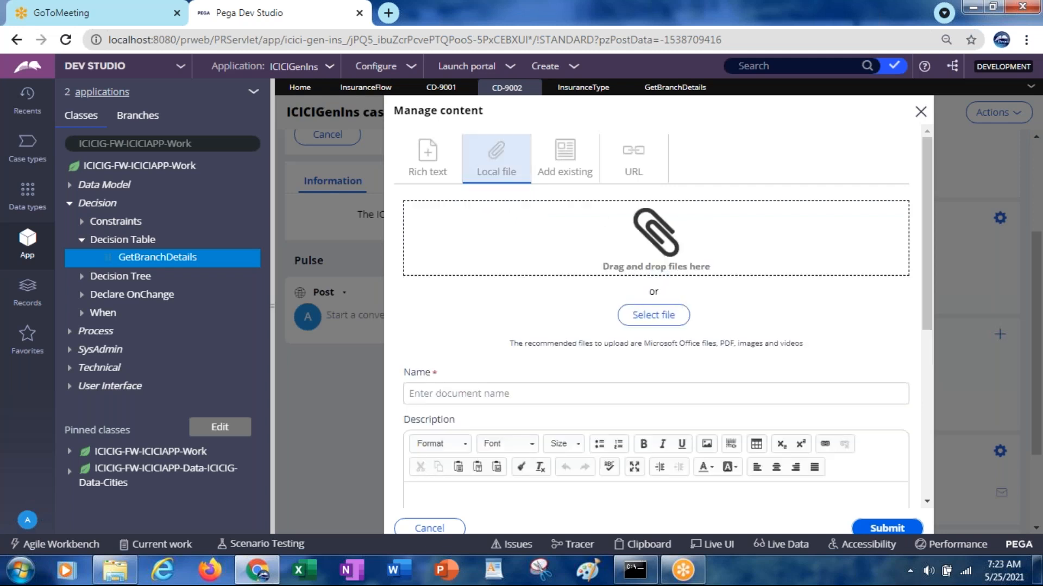
left_click(649, 324)
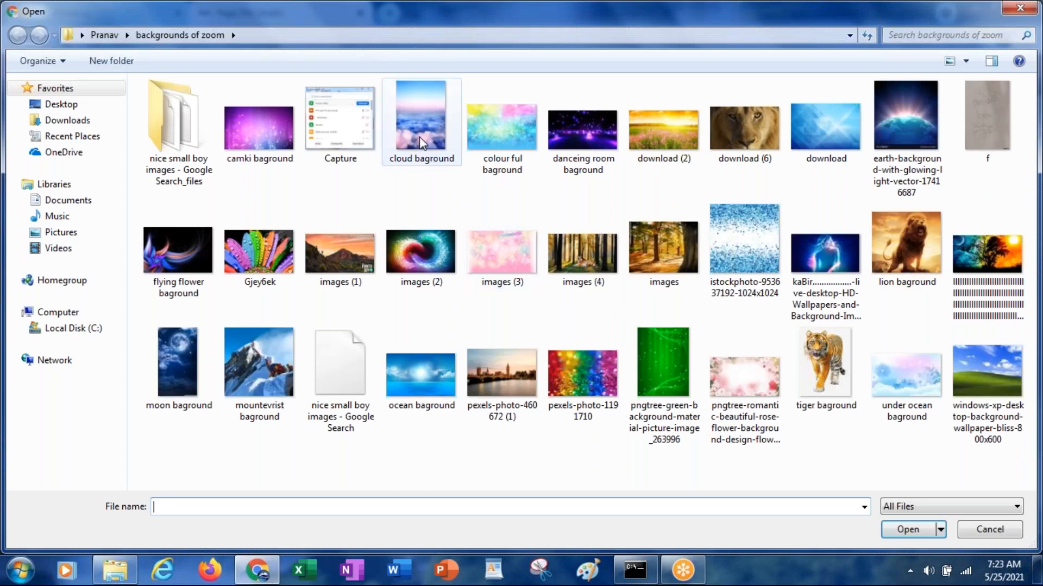
double_click(420, 137)
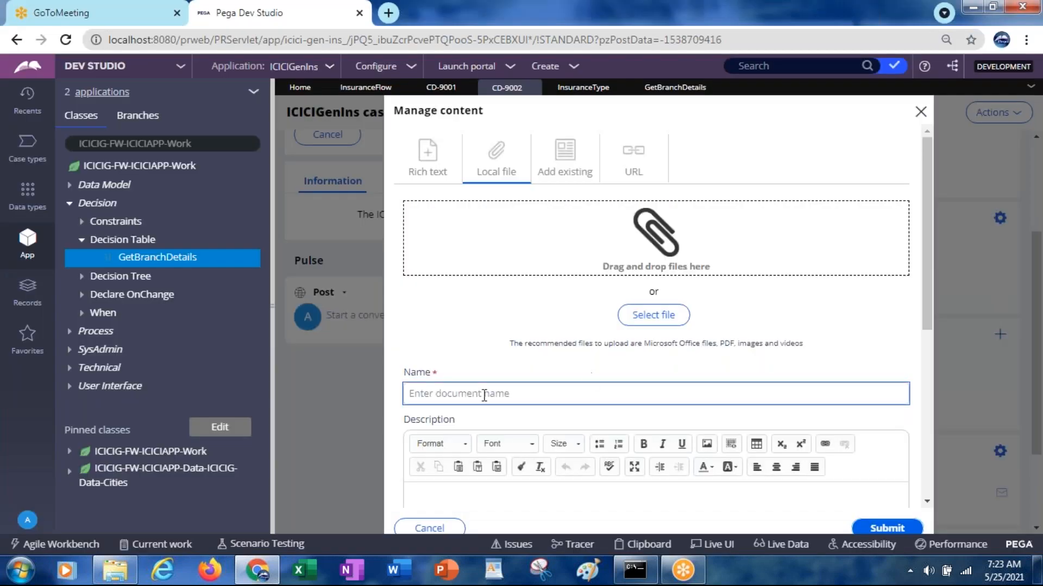
Step: Name the attachment "testing modal window", give it the description "testing", and submit it to the case
left_click(429, 441)
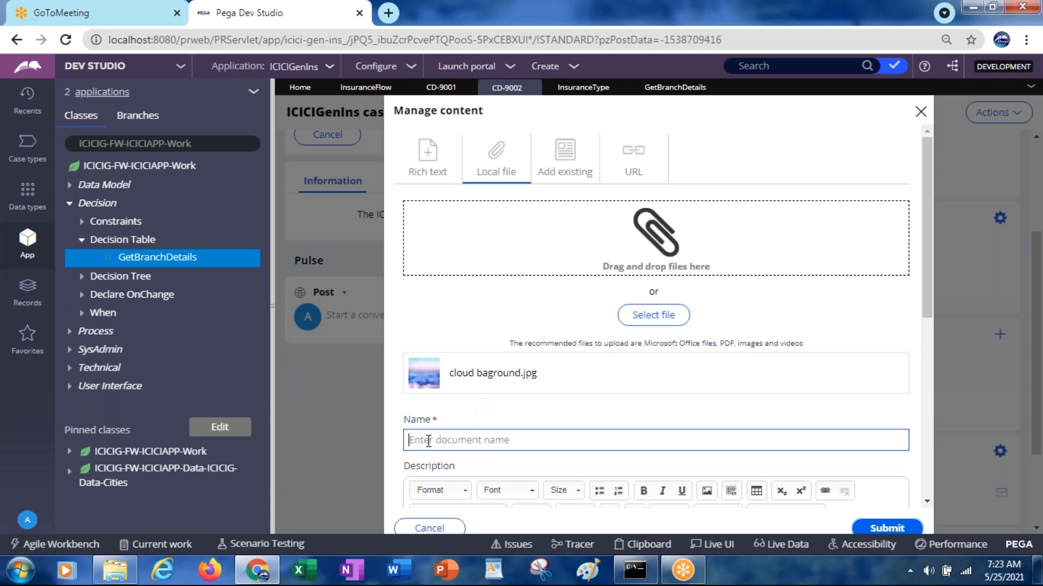
type("testing m")
type("odal window")
left_click_drag(927, 299, 927, 396)
left_click(533, 340)
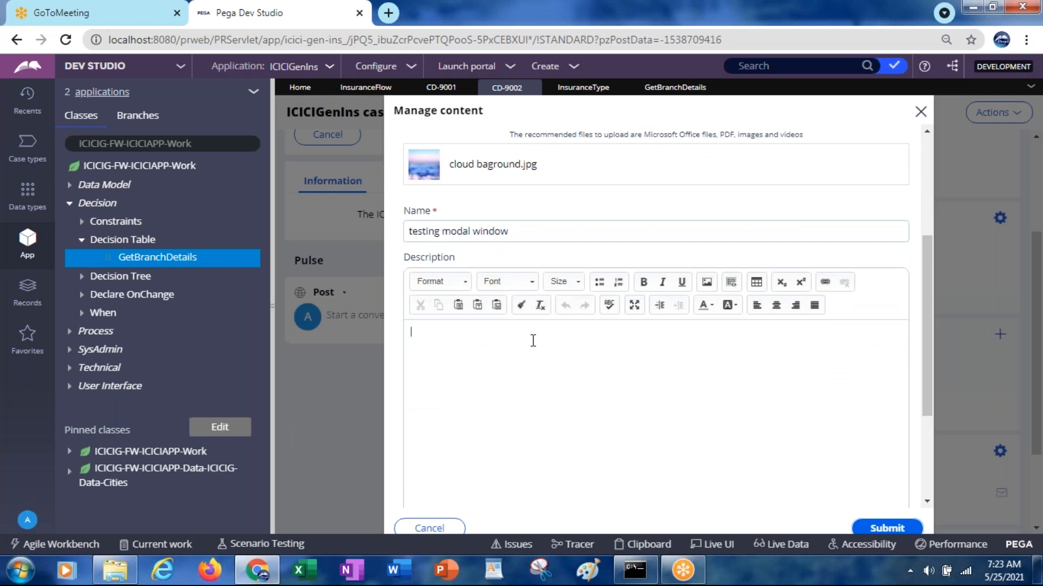
type("testing")
left_click_drag(920, 299, 926, 373)
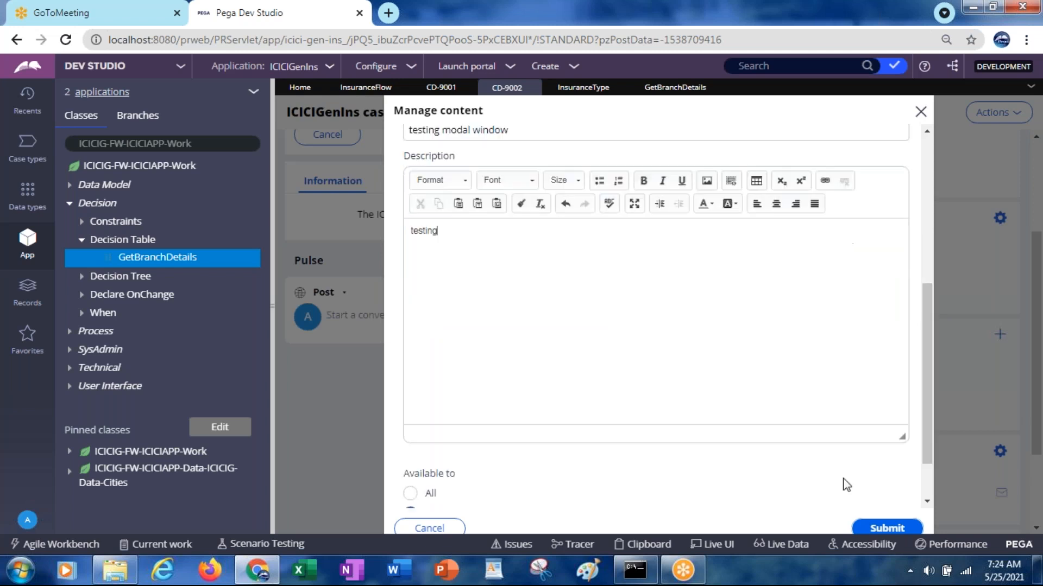
left_click(869, 528)
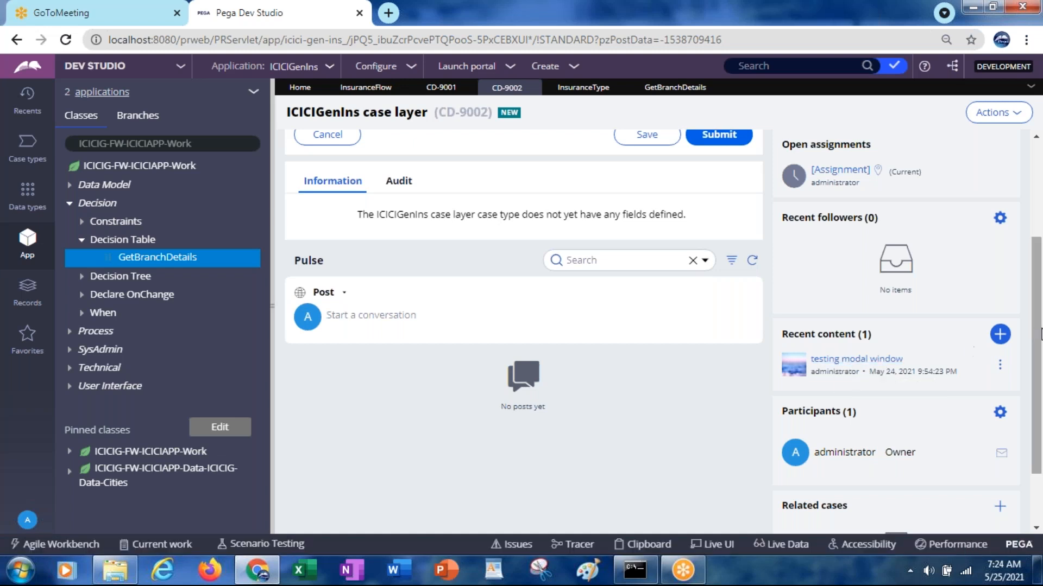
Step: Review the InsuranceFlow diagram's term insurance assignment, case CD-9001, the GetBranchDetails table and the recent content of case CD-9002
left_click_drag(1037, 337, 980, 224)
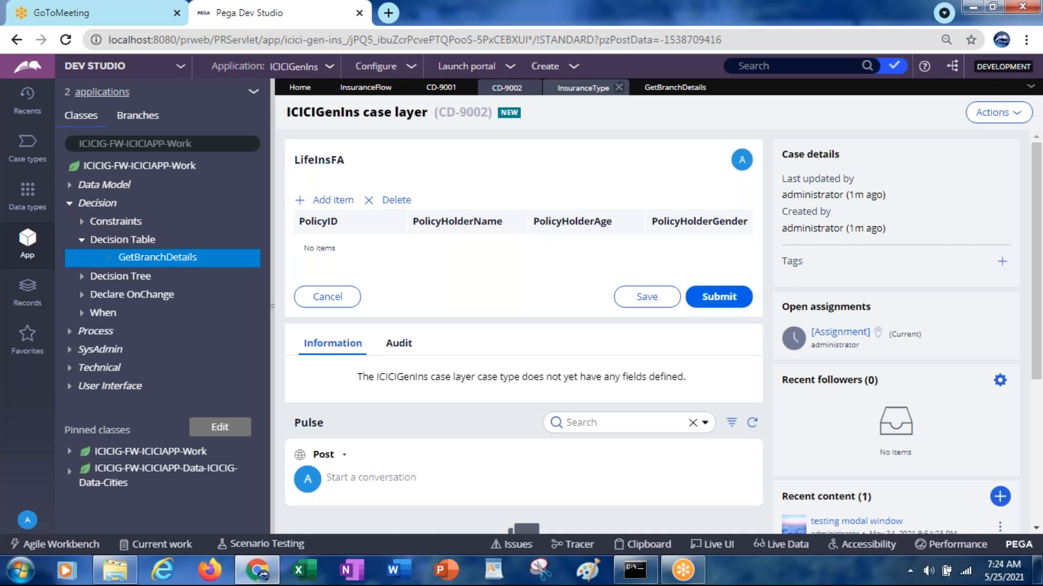
left_click(366, 87)
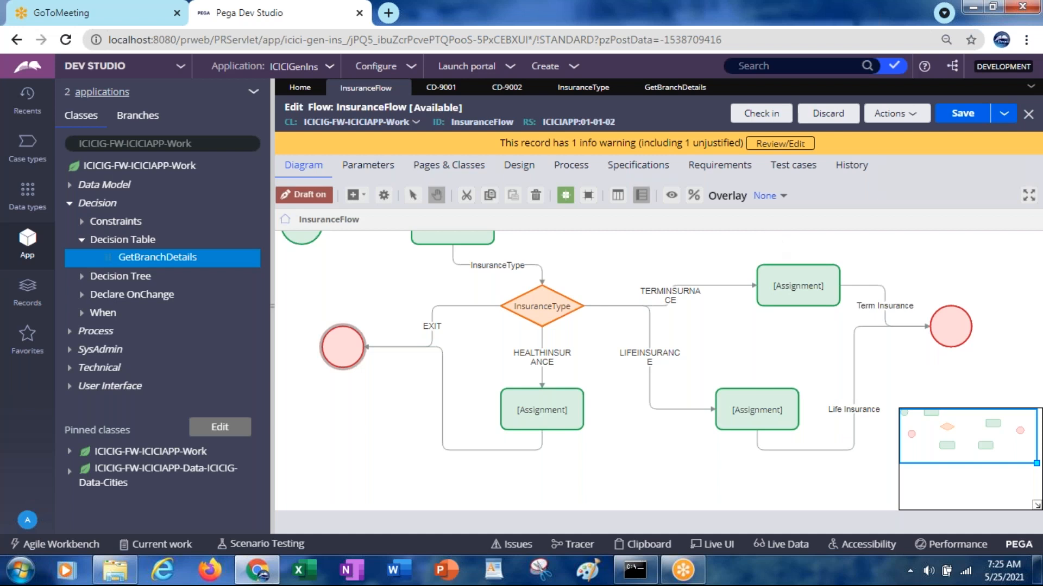
left_click(813, 295)
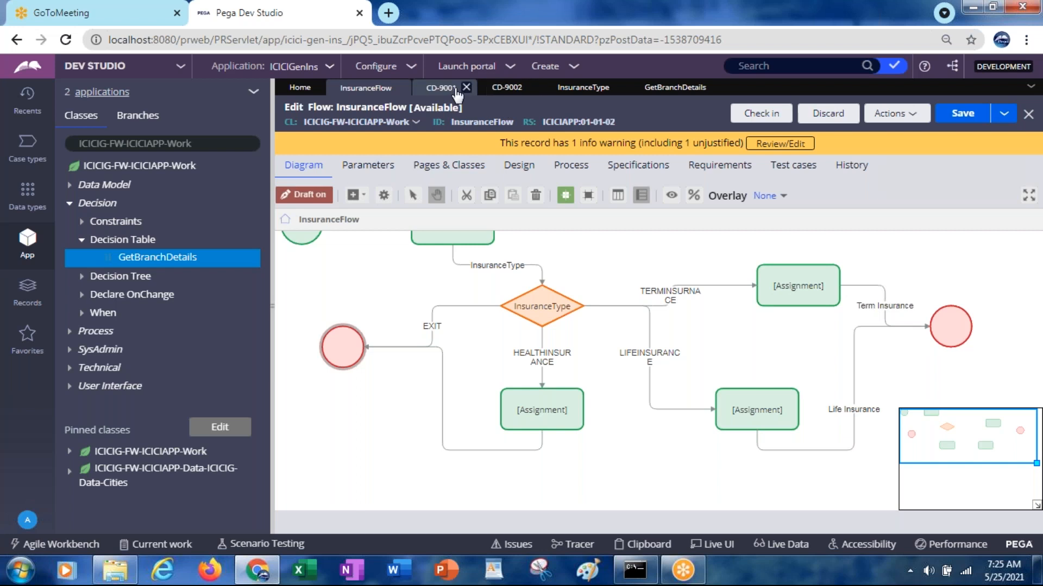
left_click(441, 88)
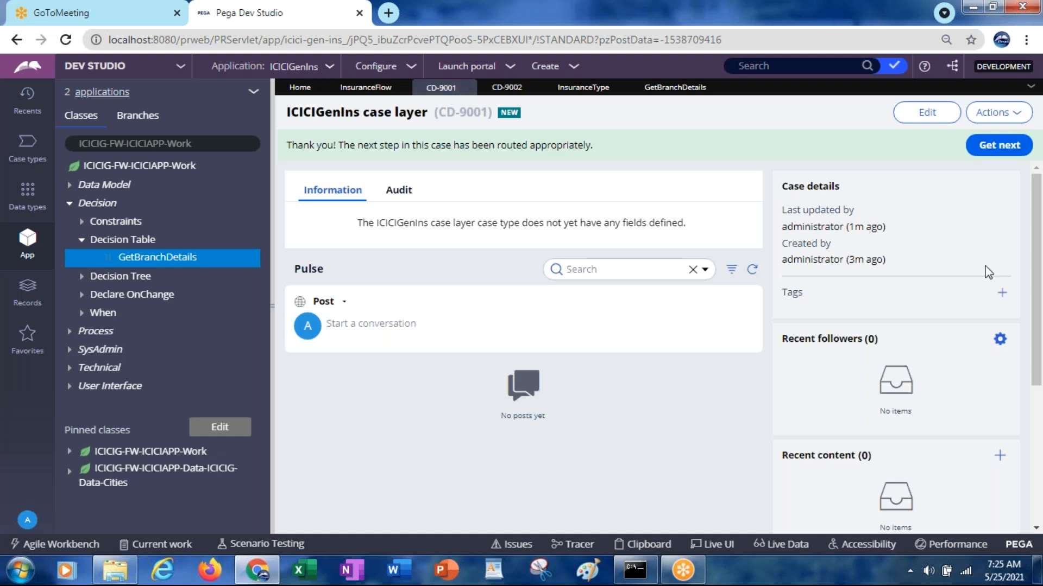
left_click(661, 93)
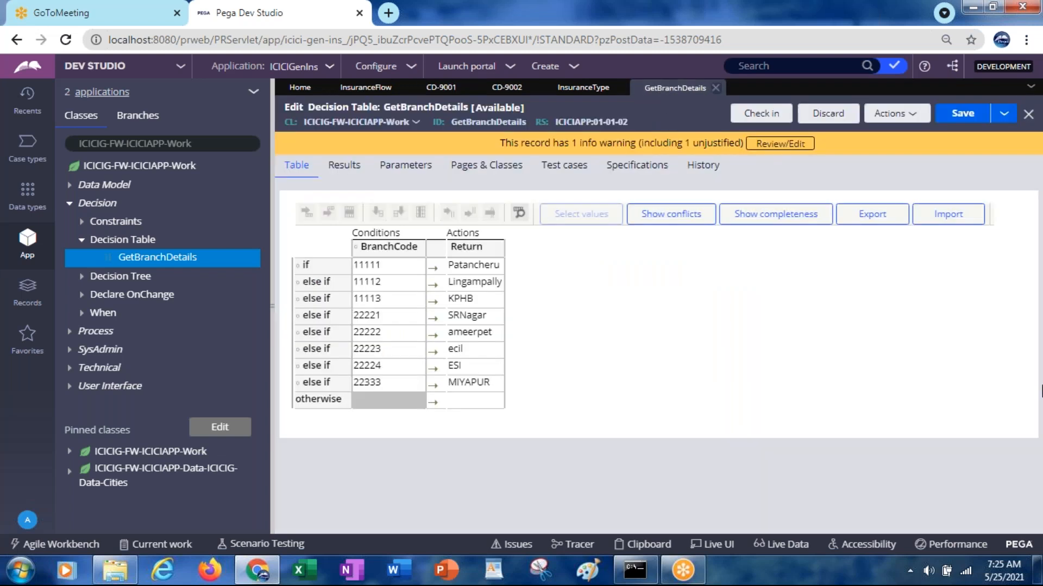
left_click(507, 88)
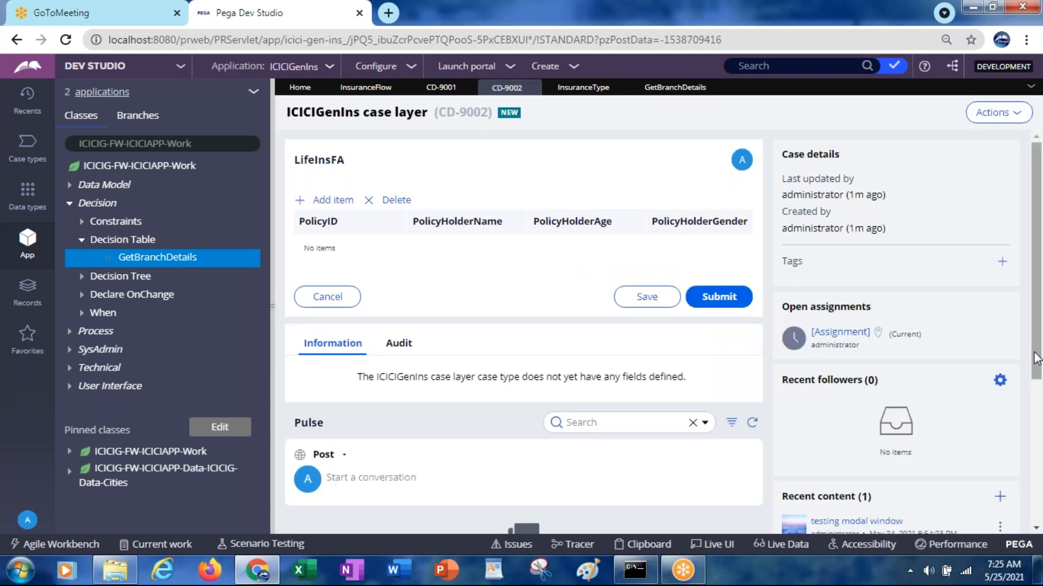
scroll(779, 383, "down", 1)
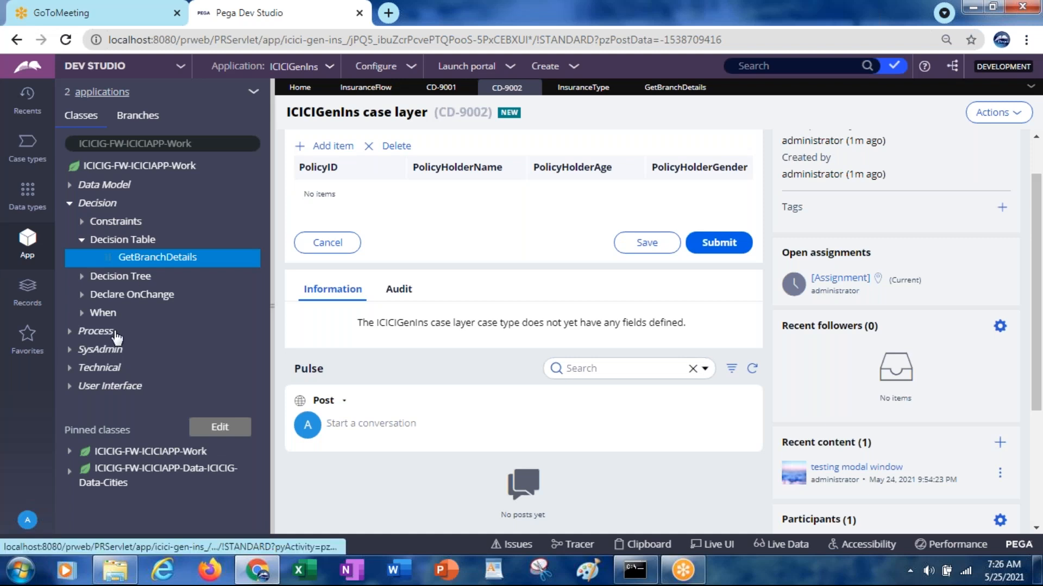
Step: Open the TermInsFA flow action from the Process rules of ICICIG-FW-ICICIAPP-Work
left_click(70, 333)
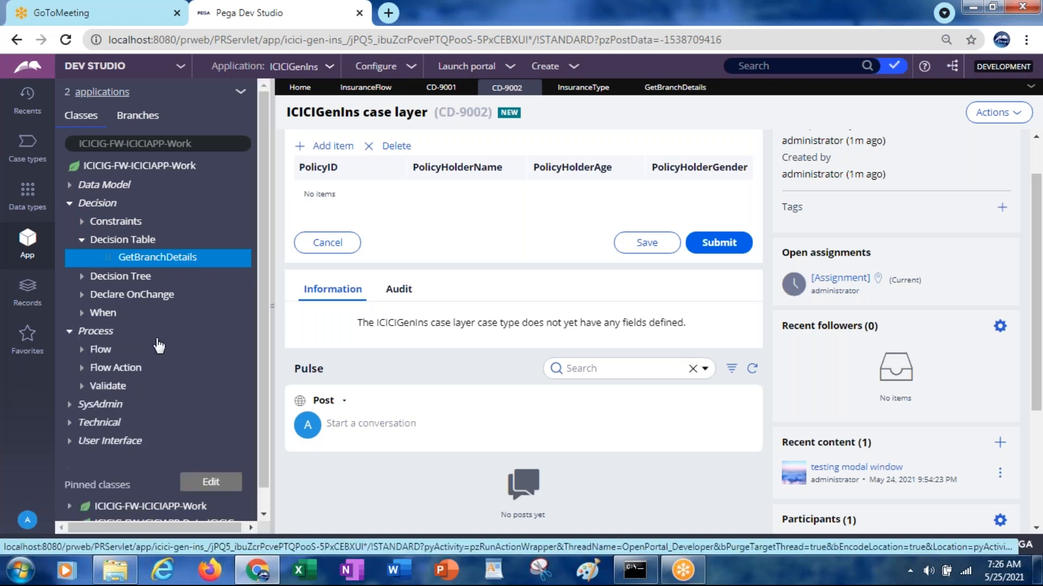
left_click(82, 371)
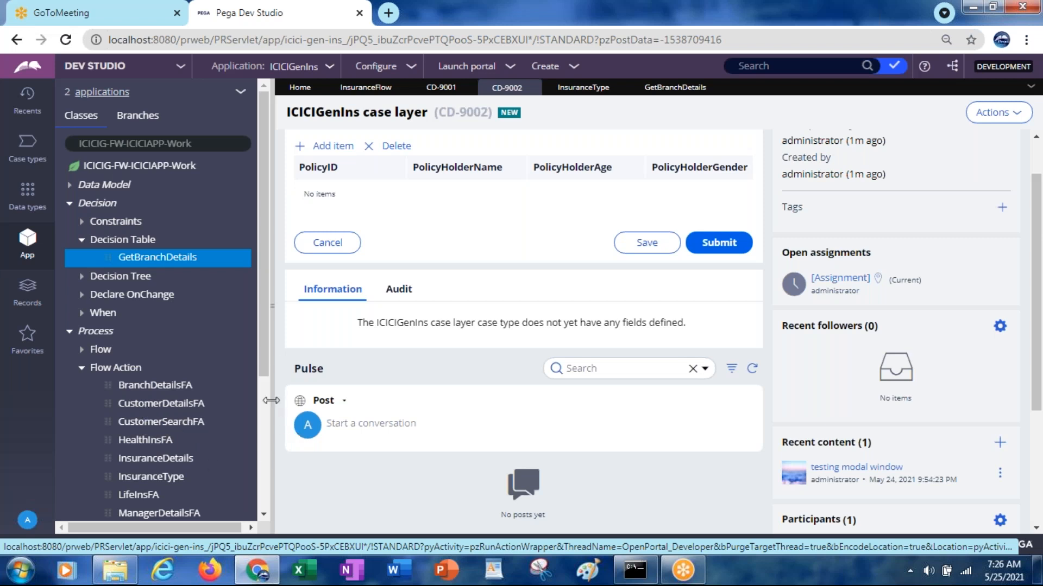
left_click_drag(263, 361, 263, 425)
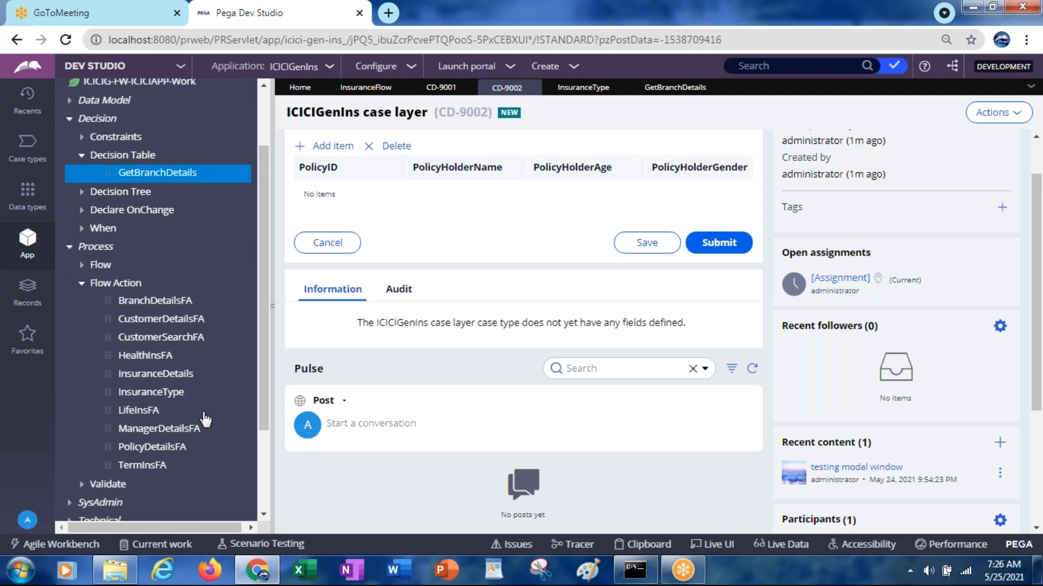
left_click(139, 469)
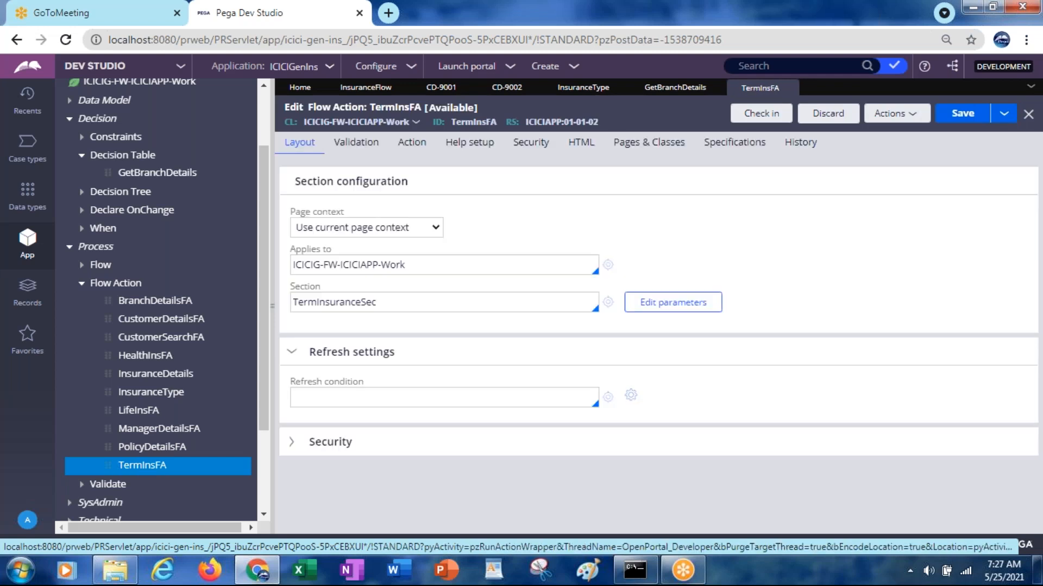
Step: Review TermInsFA's pre- and post-processing action settings and set its Used as indicator to Connector Action
left_click(408, 147)
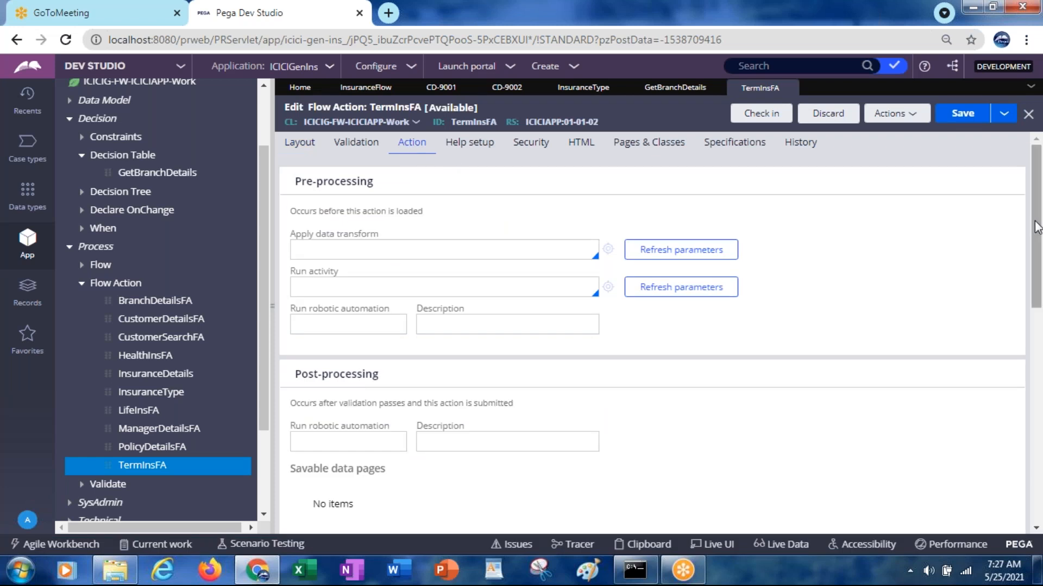
left_click_drag(1035, 255, 1040, 439)
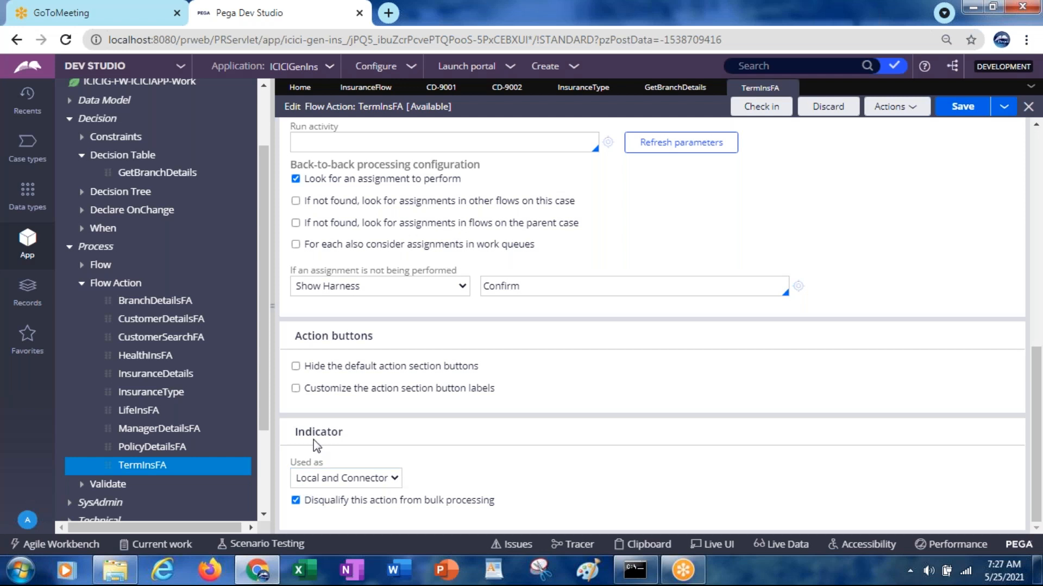
left_click_drag(1037, 420, 1025, 159)
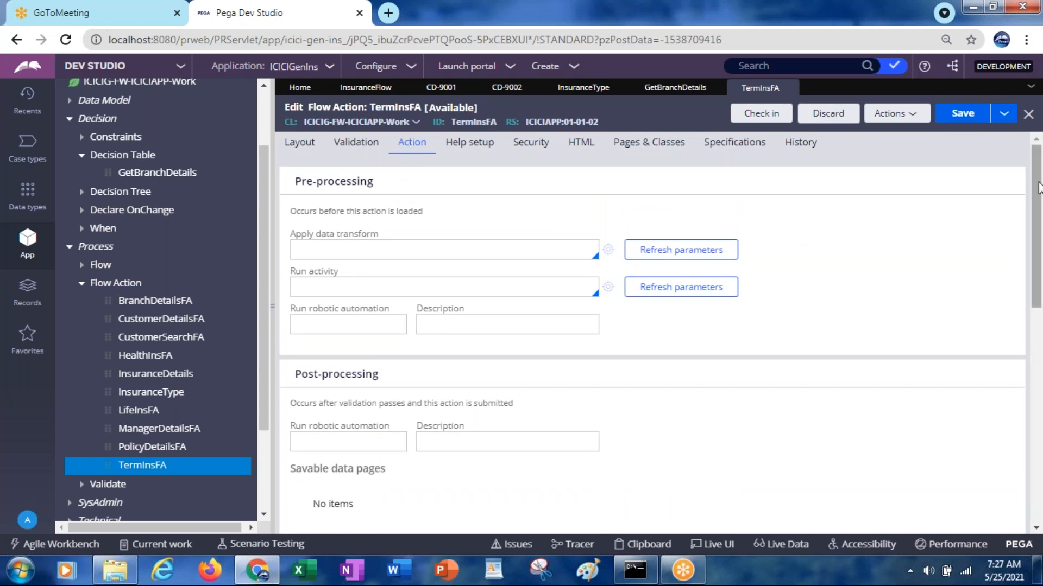
left_click_drag(1038, 187, 1037, 398)
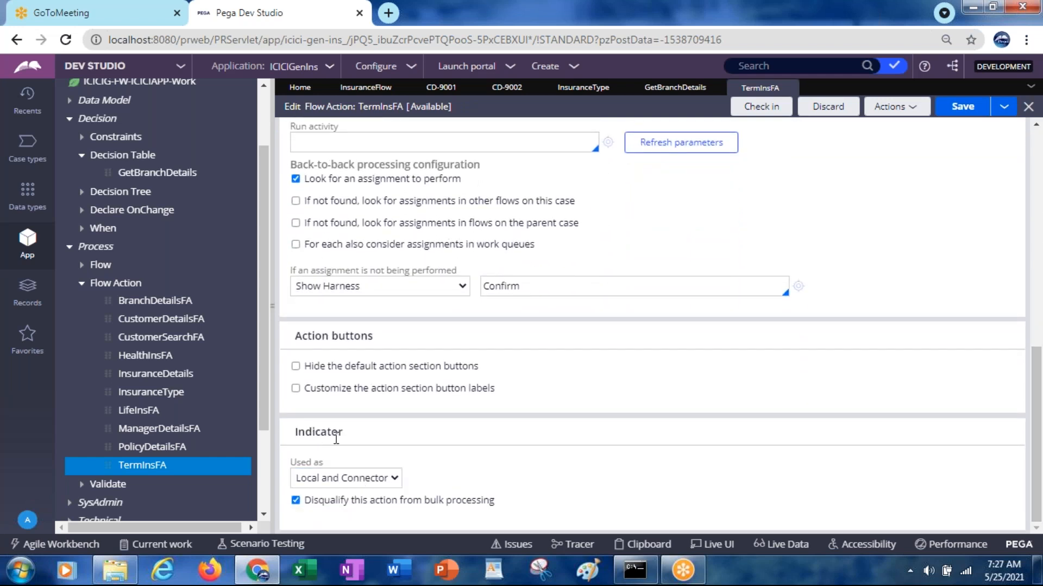
left_click(355, 484)
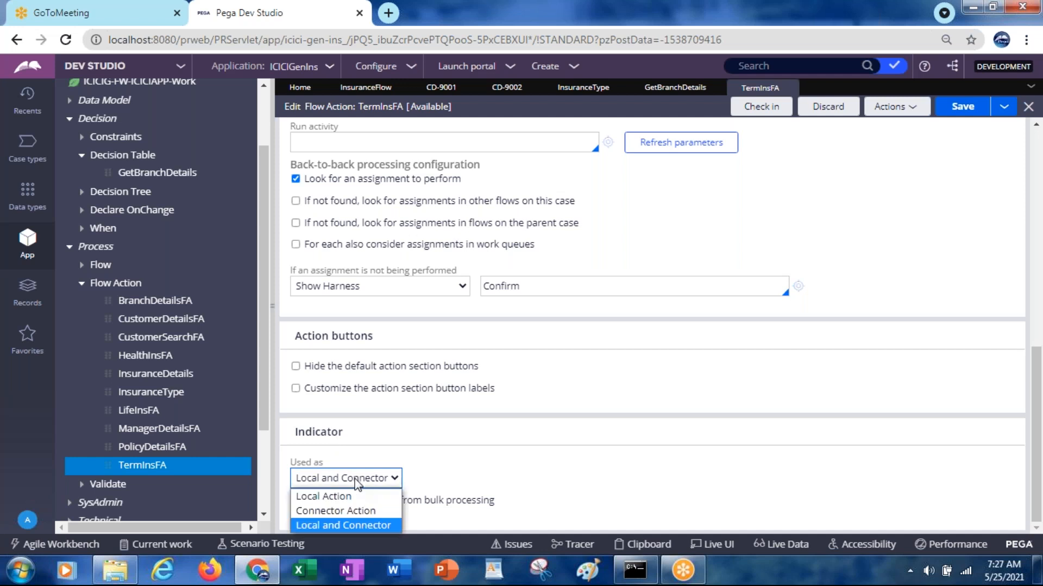
left_click(330, 511)
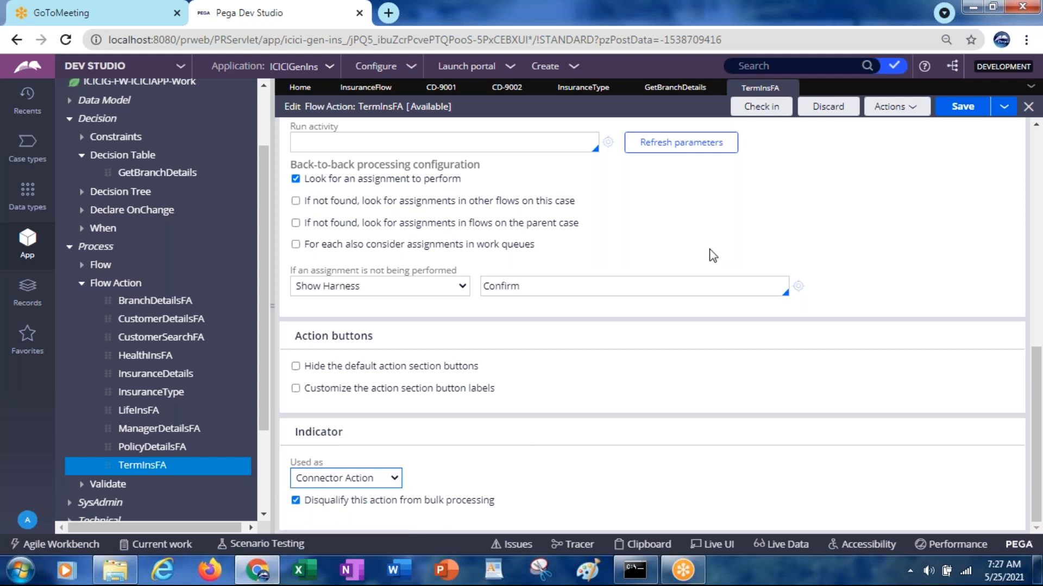
Step: Compare InsuranceFlow's Term Insurance connector and its assignment with TermInsFA's Used as indicator, and return to case CD-9001
left_click(362, 99)
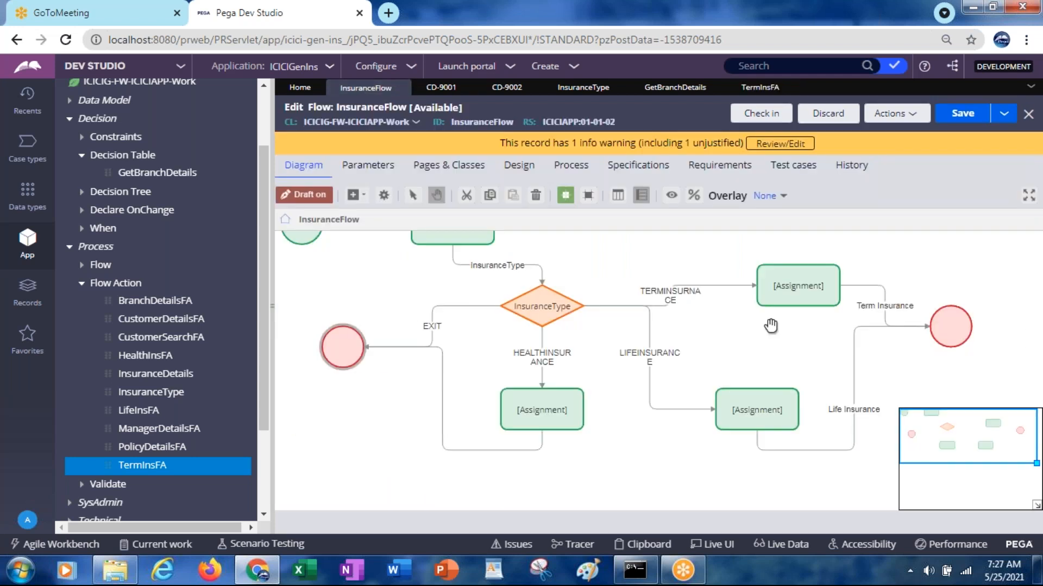
left_click(889, 300)
left_click(749, 89)
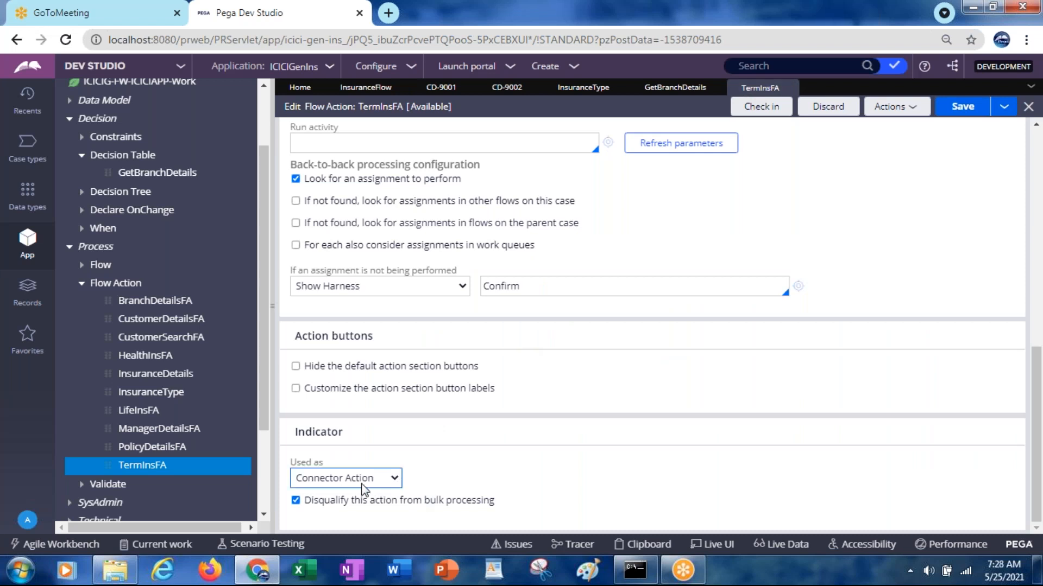
left_click(361, 89)
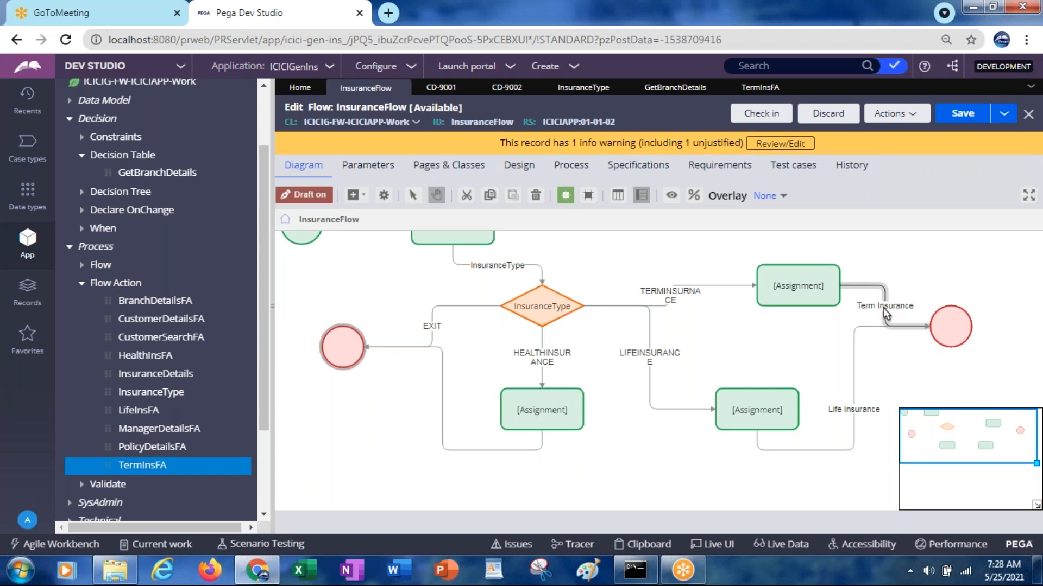
left_click(798, 288)
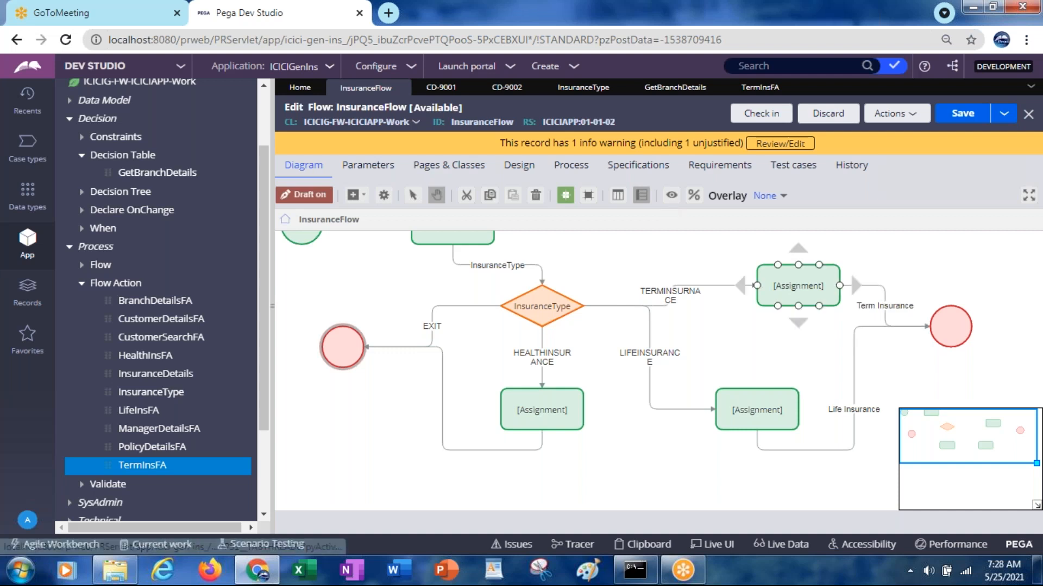
left_click(441, 93)
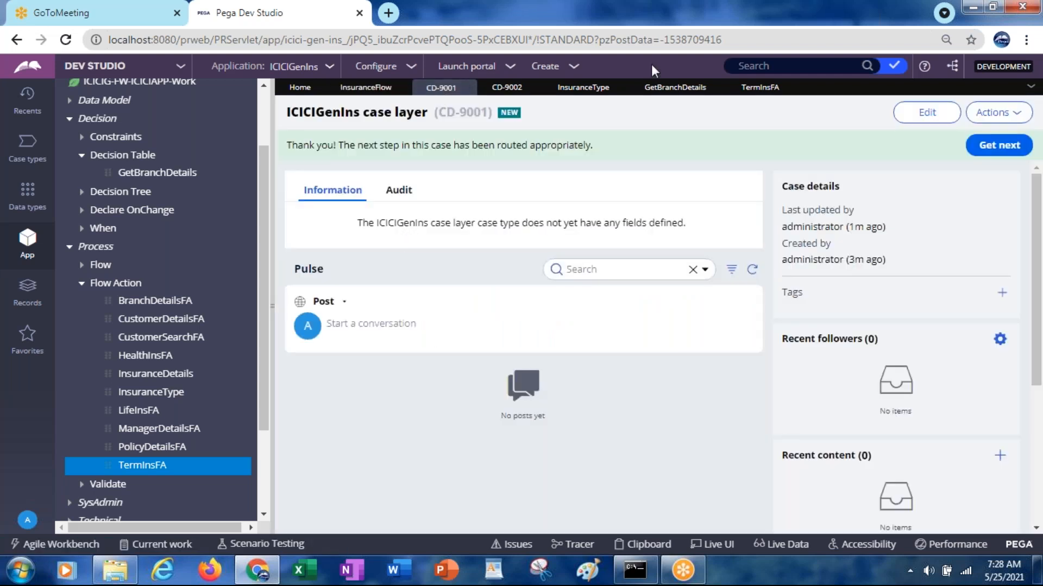
Step: Set TermInsFA's Used as indicator to Local Action and save the flow action
left_click(757, 92)
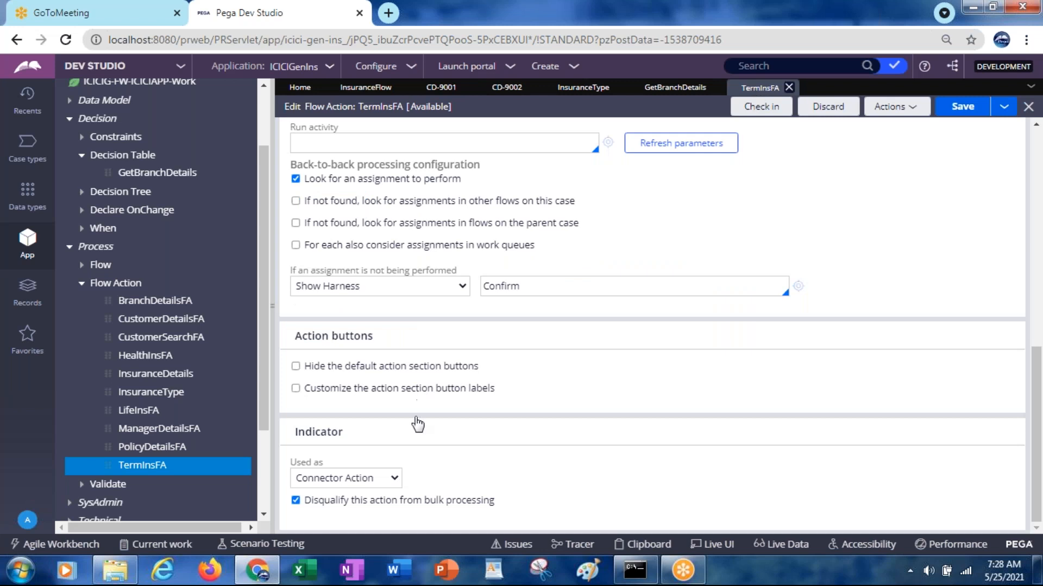
left_click(346, 478)
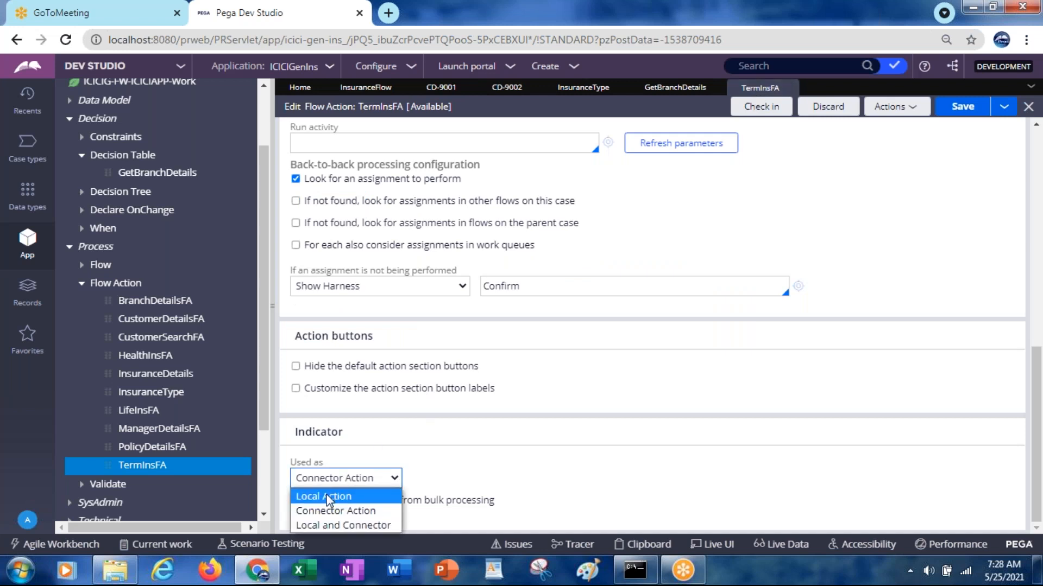
left_click(328, 494)
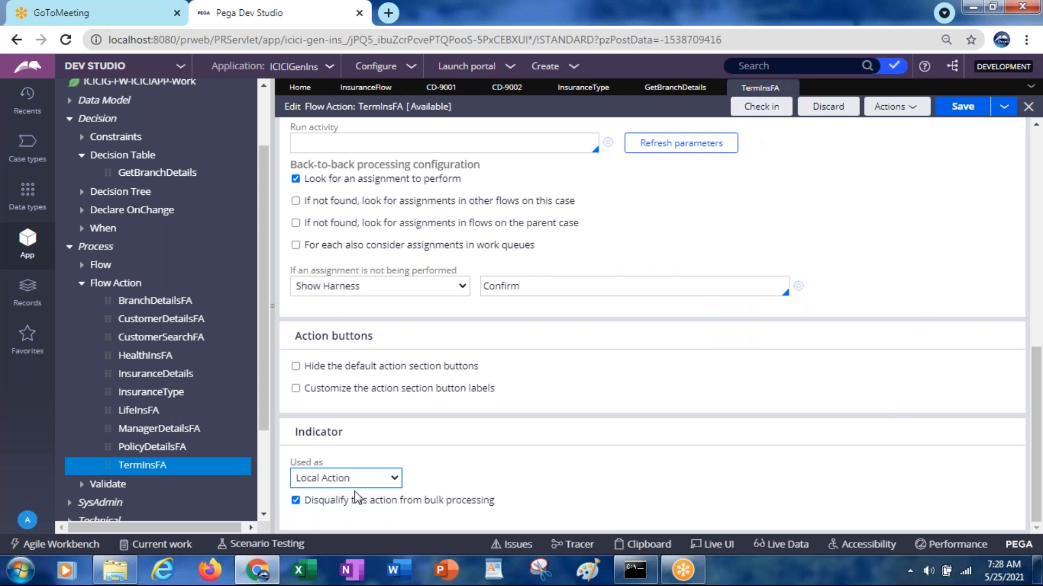
left_click(962, 109)
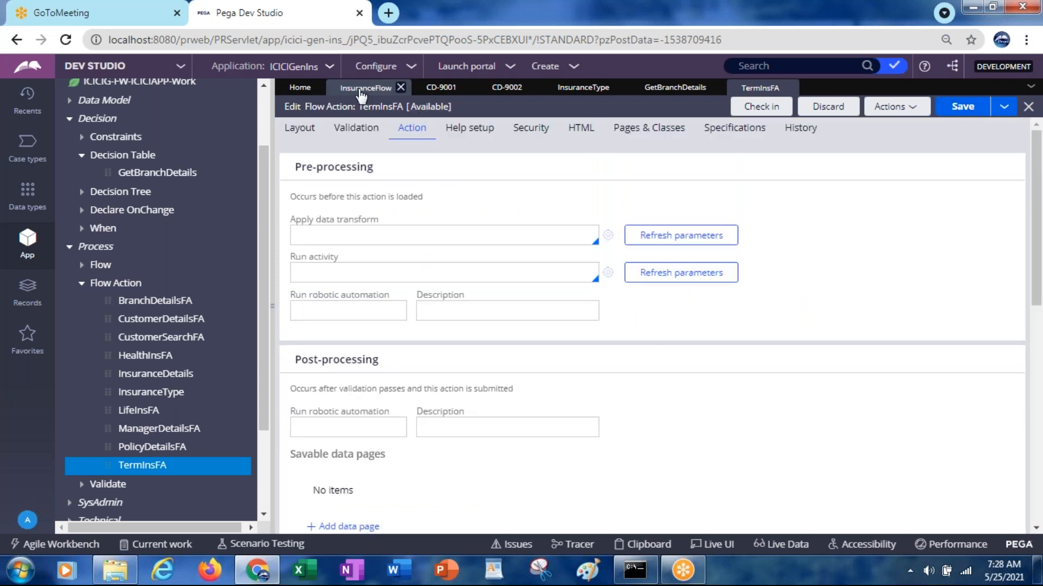
Step: Reselect TermInsFA as the flow action of InsuranceFlow's Term Insurance connector, submit the connector properties and save the flow
left_click(361, 90)
left_click(884, 313)
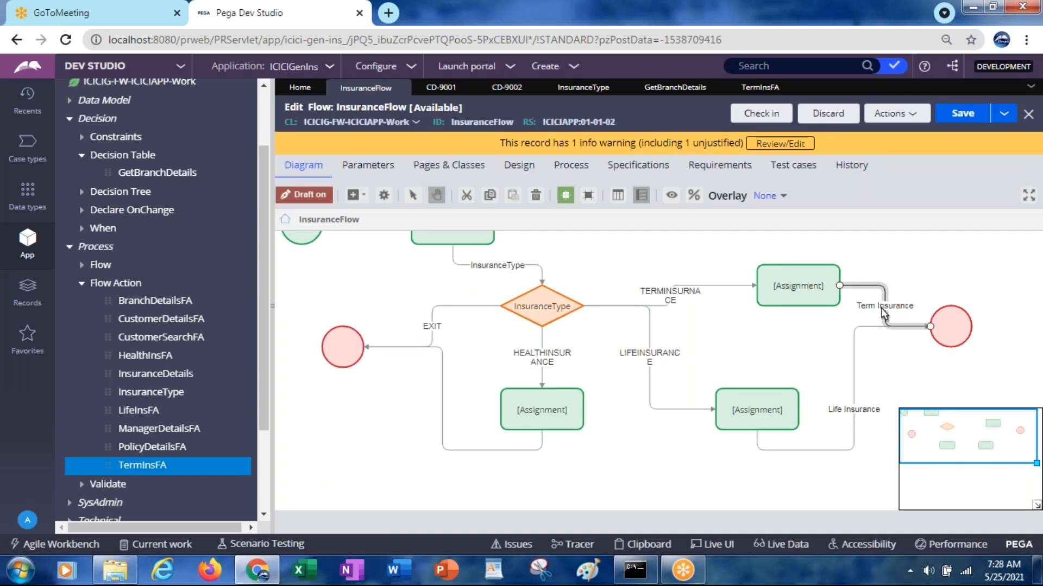
double_click(884, 313)
left_click(529, 290)
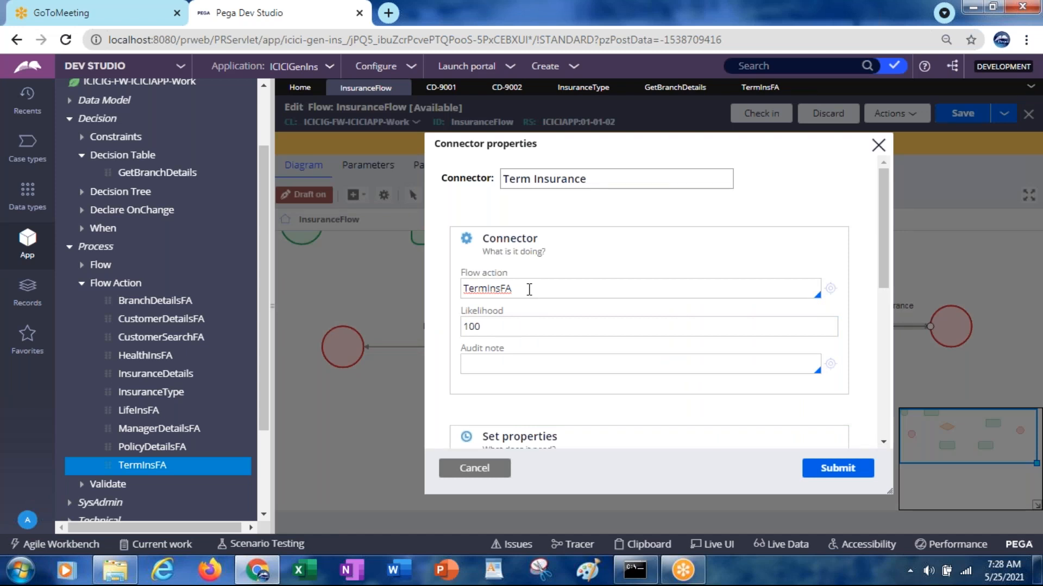
key("Down")
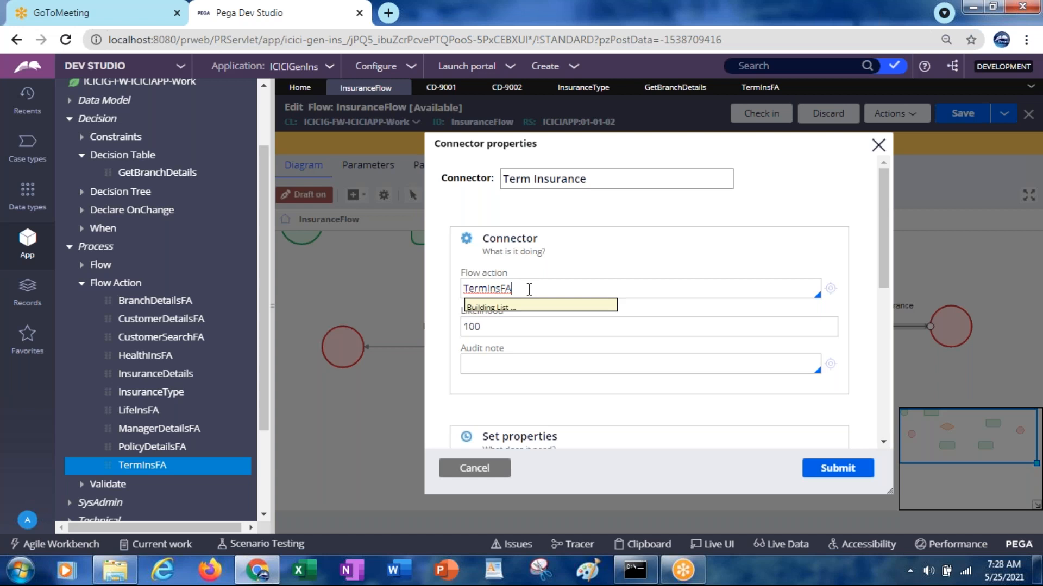
left_click(617, 422)
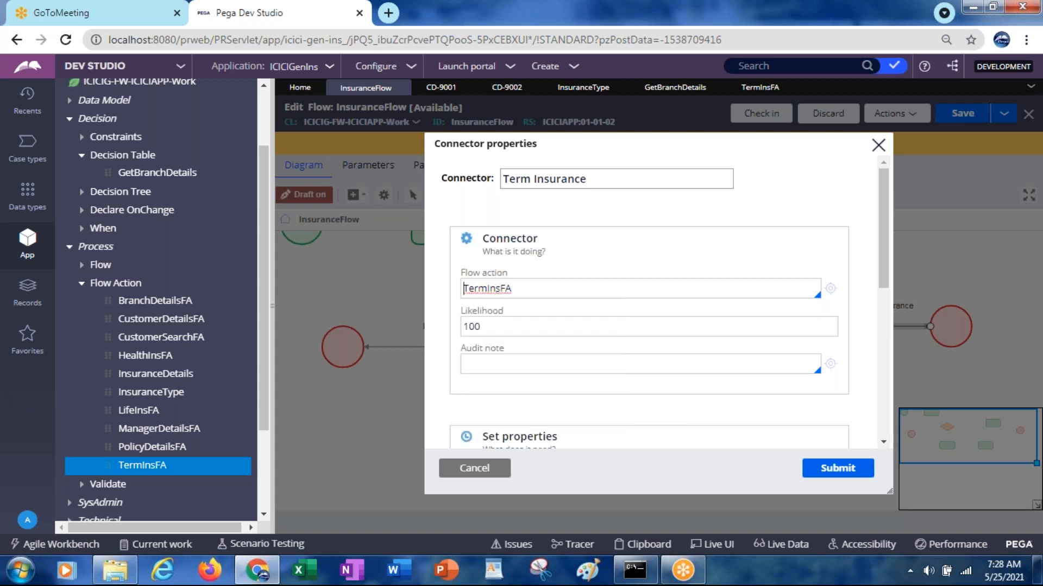
left_click(838, 468)
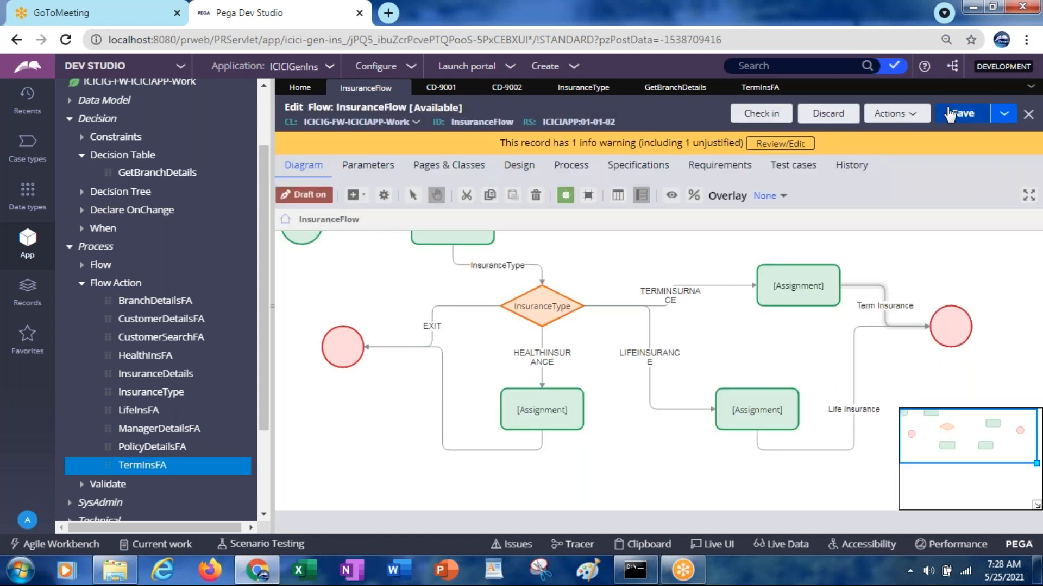
left_click(950, 114)
Step: Run InsuranceFlow, submit Term Insurance as the insurance type, and close the new case
left_click(883, 123)
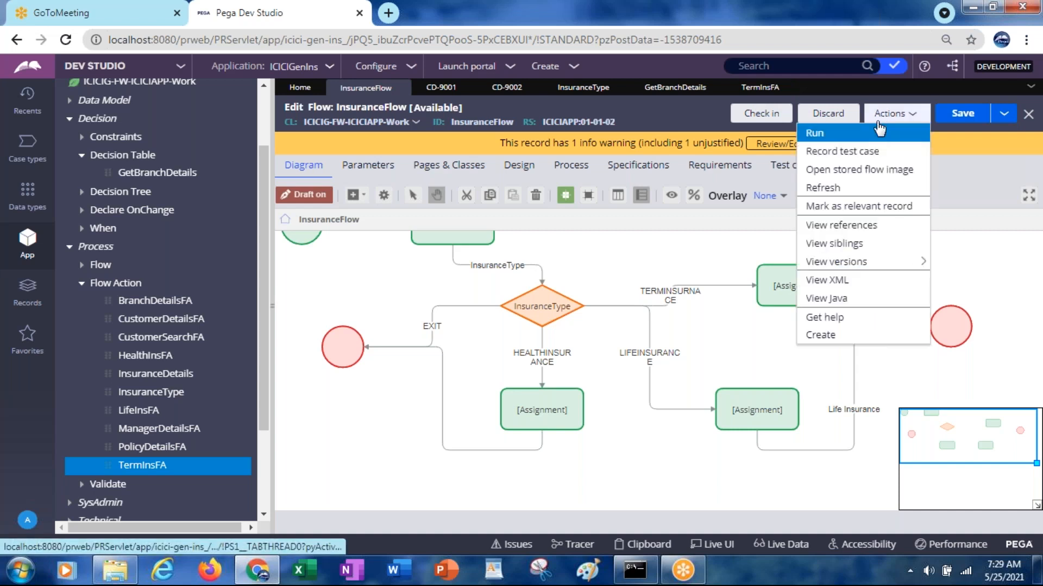
left_click(814, 133)
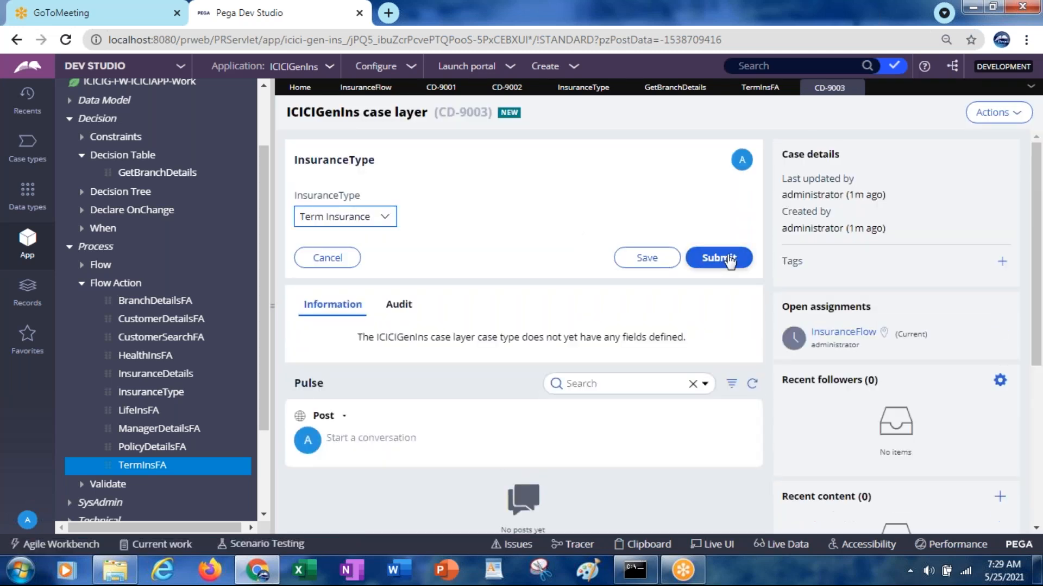
left_click(729, 259)
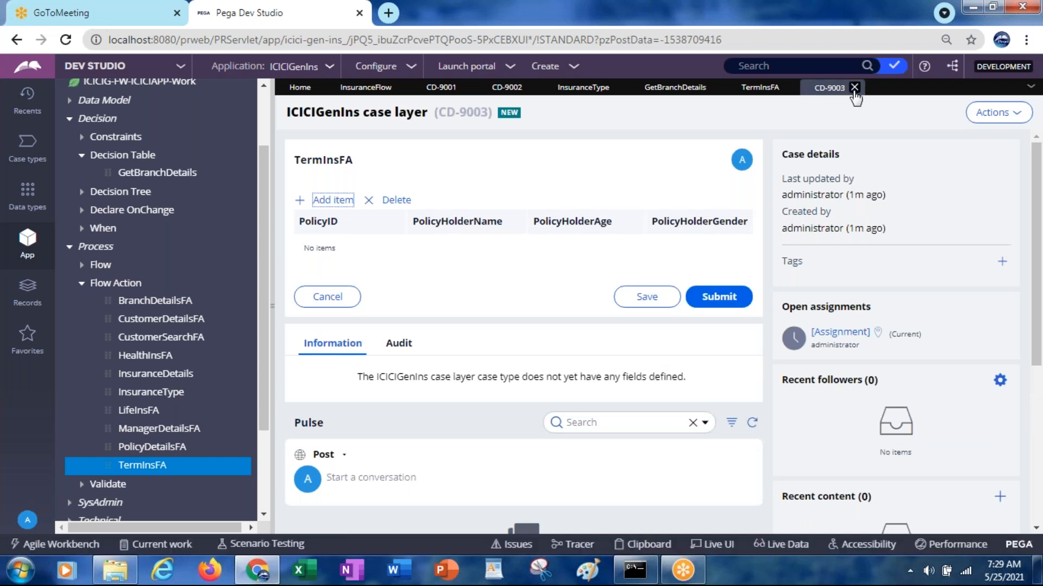
left_click(855, 88)
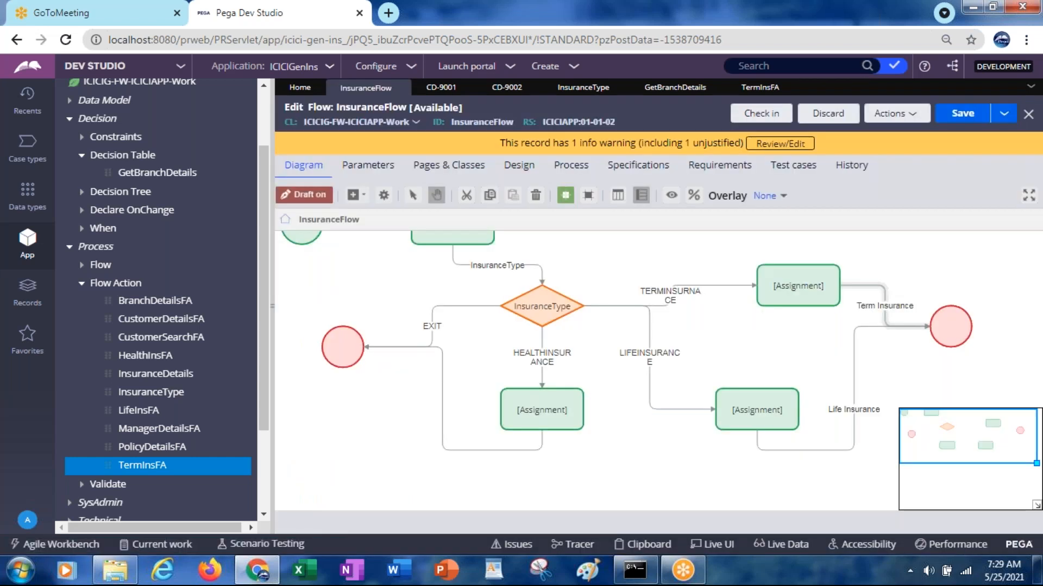
Step: Check which flow actions are offered for InsuranceFlow's Term Insurance connector
double_click(880, 307)
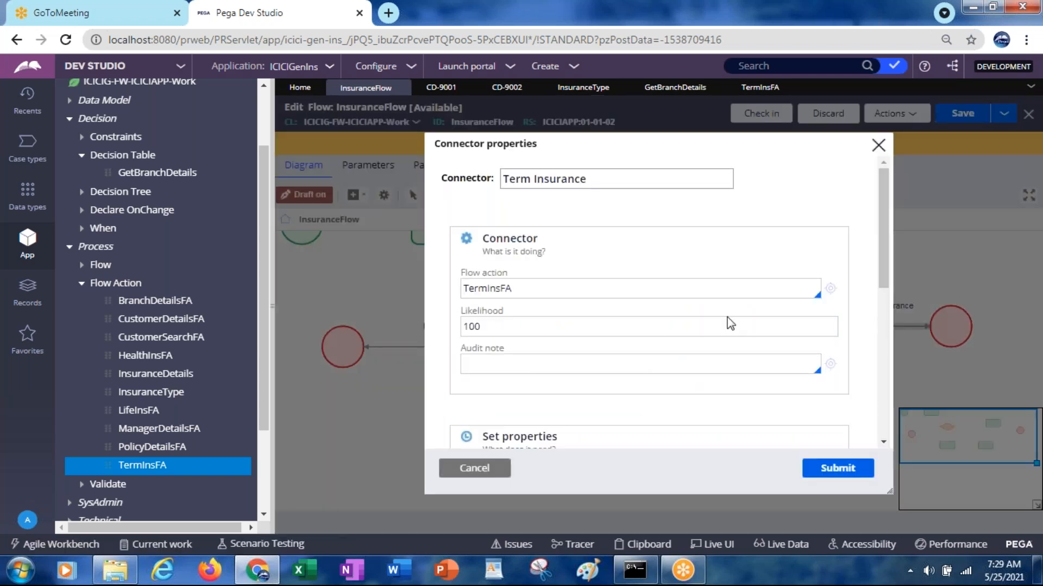
left_click(546, 287)
key("Down")
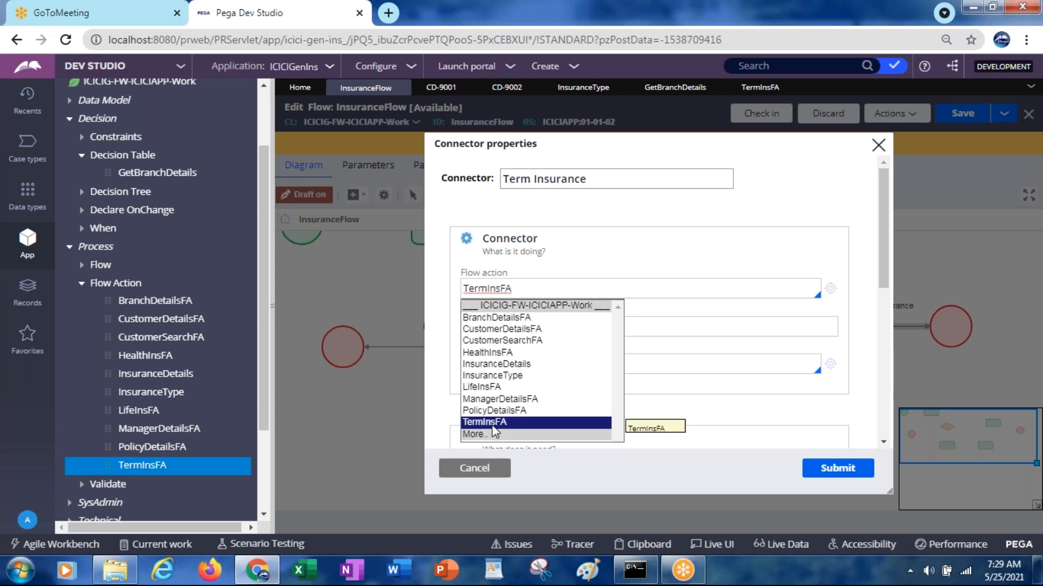
left_click(666, 236)
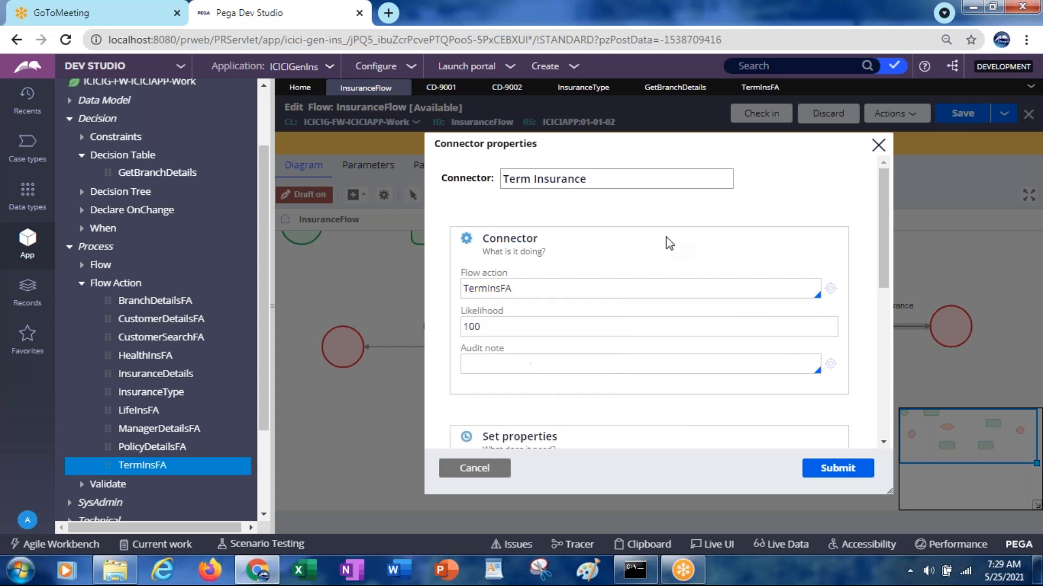
Step: Set TermInsFA's Used as indicator to Local and Connector and save the flow action
left_click(750, 91)
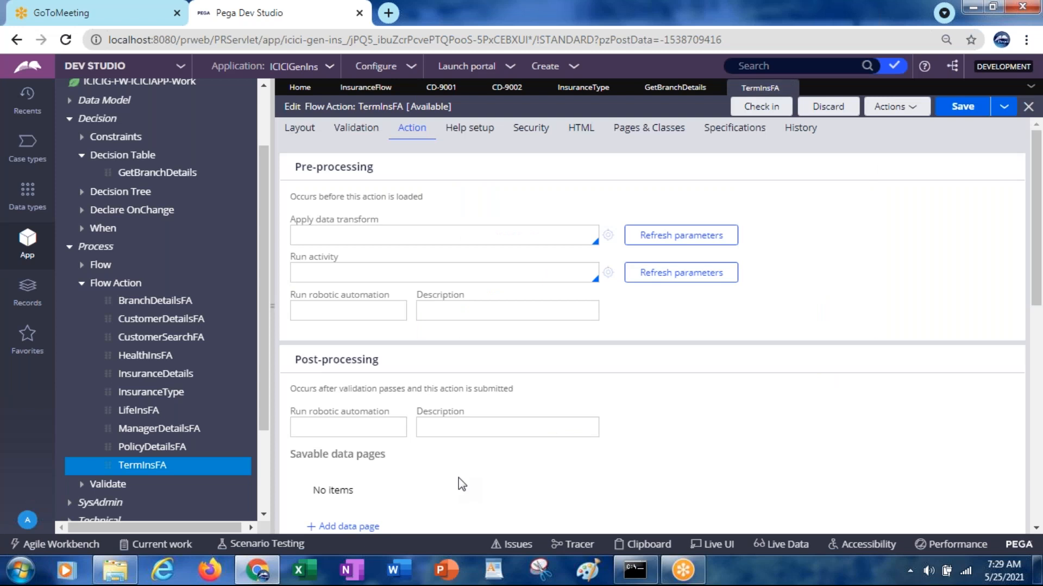
left_click_drag(1039, 283, 1024, 525)
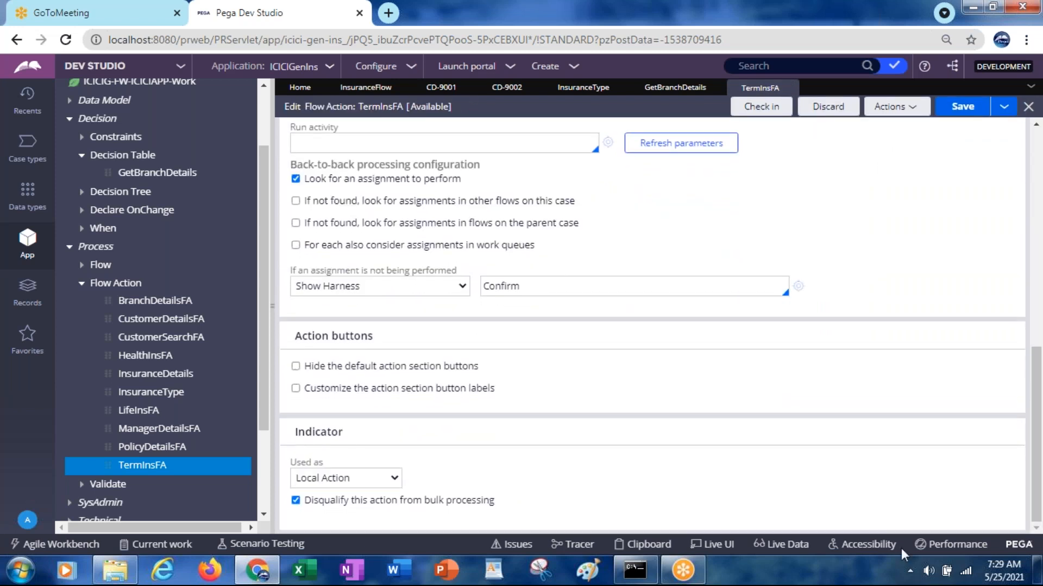
left_click(384, 479)
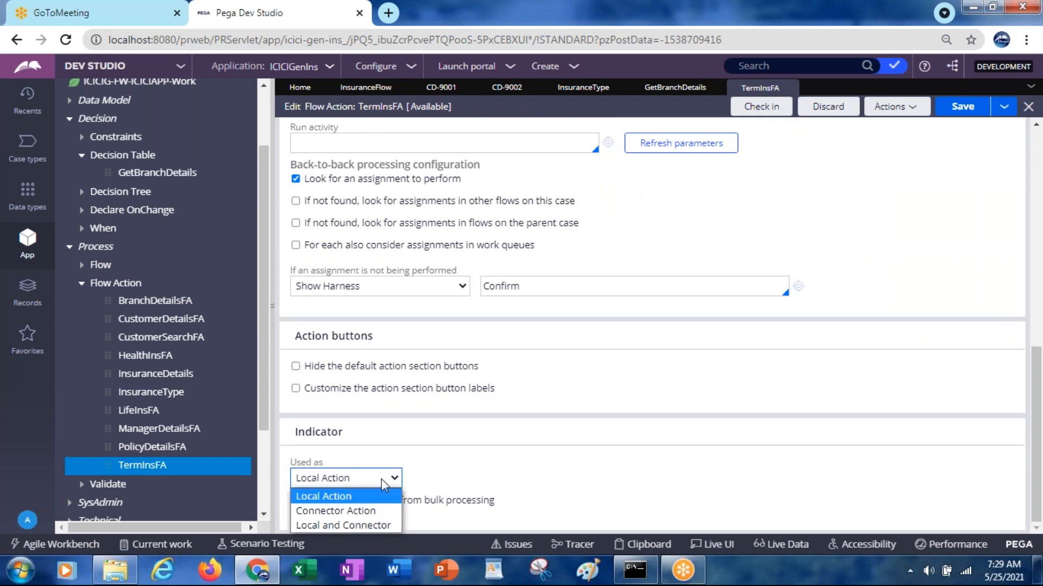
left_click(328, 526)
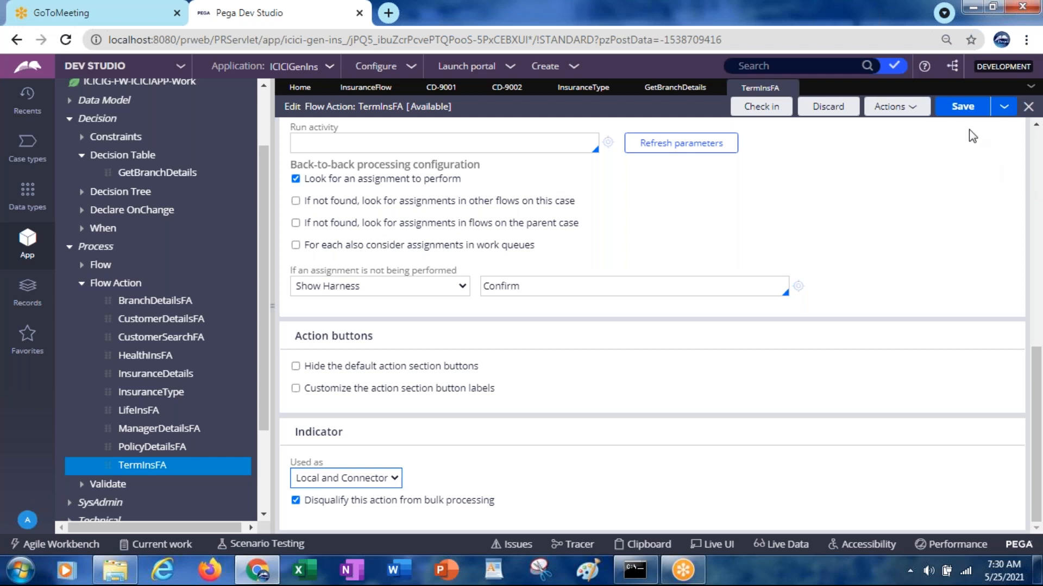
left_click(960, 115)
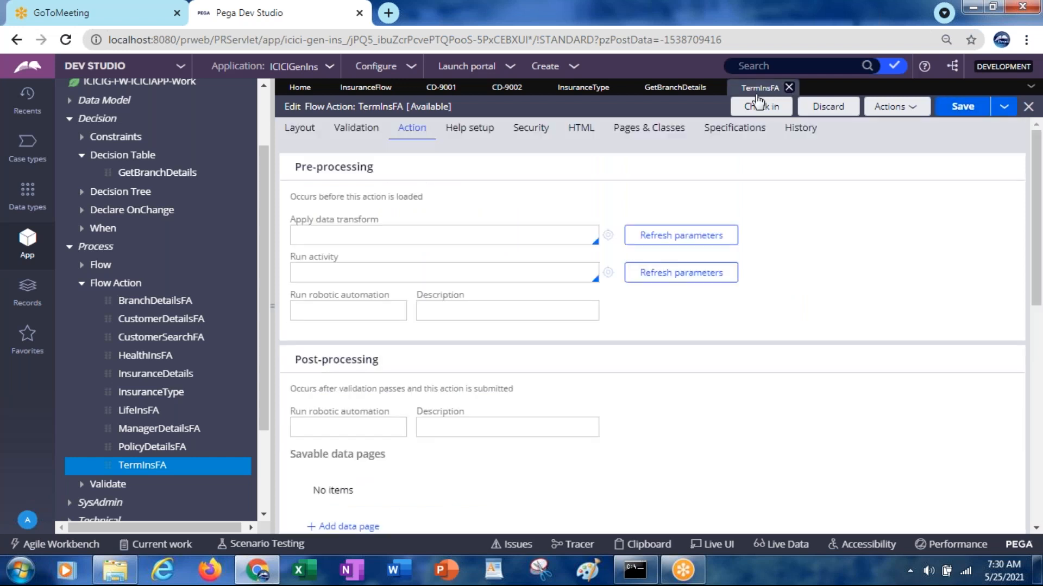
Step: Cancel the Term Insurance connector's properties and examine the actions available on case CD-9002, including Add Work
left_click(358, 90)
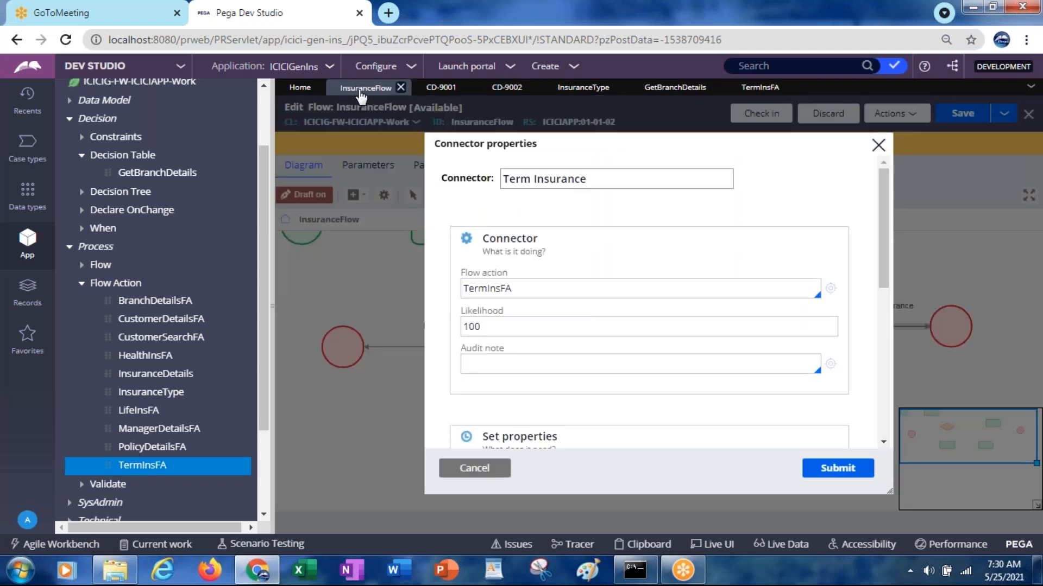
left_click(487, 471)
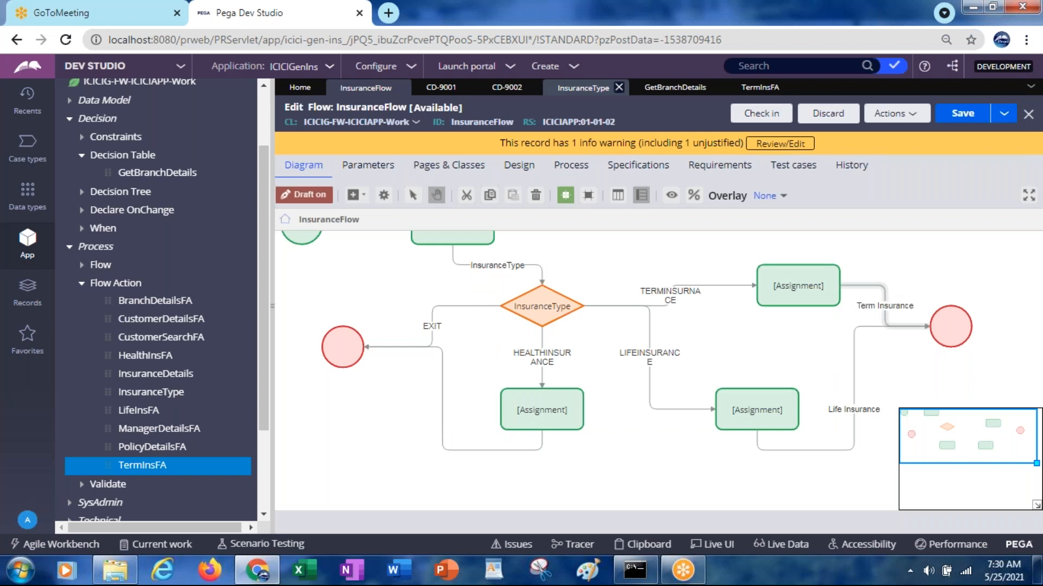
left_click(496, 90)
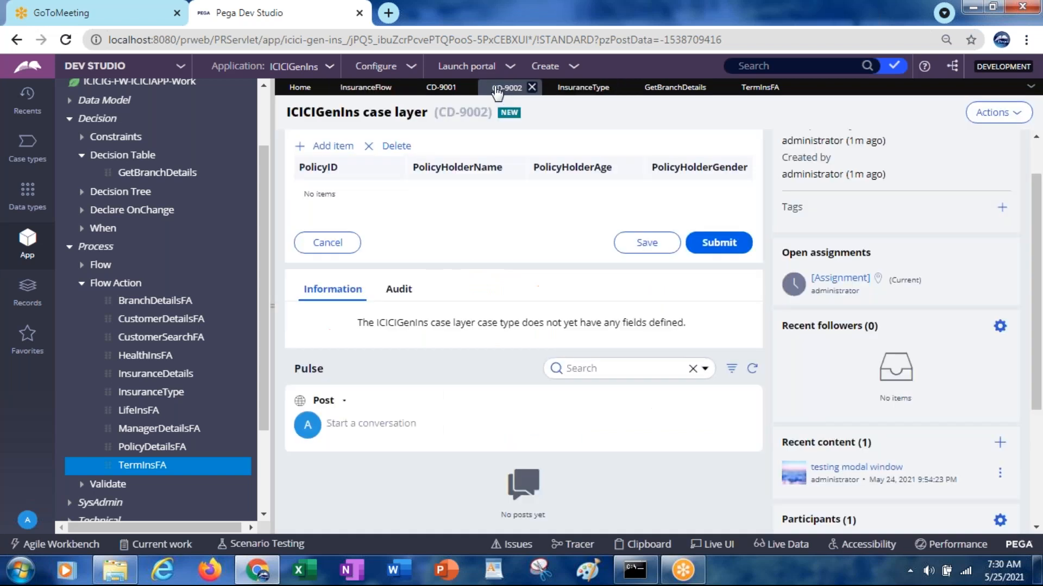
left_click(994, 117)
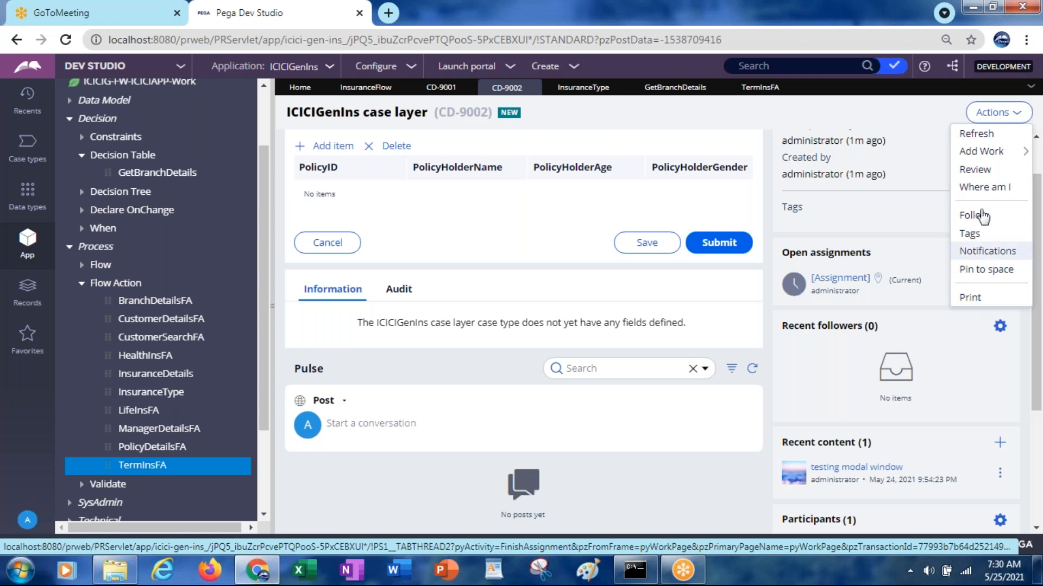
mouse_move(980, 156)
left_click(899, 196)
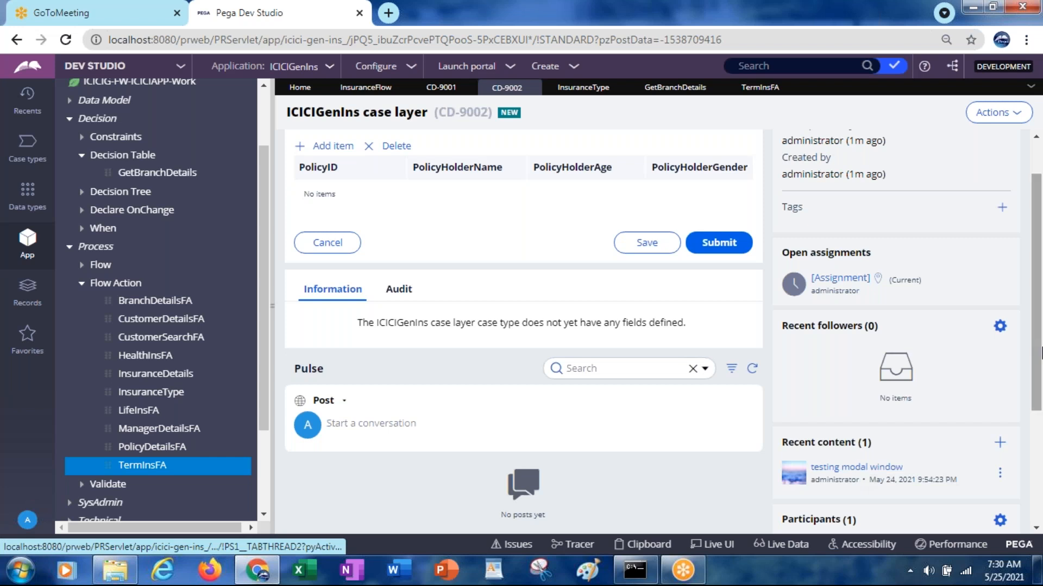
left_click(991, 114)
mouse_move(979, 157)
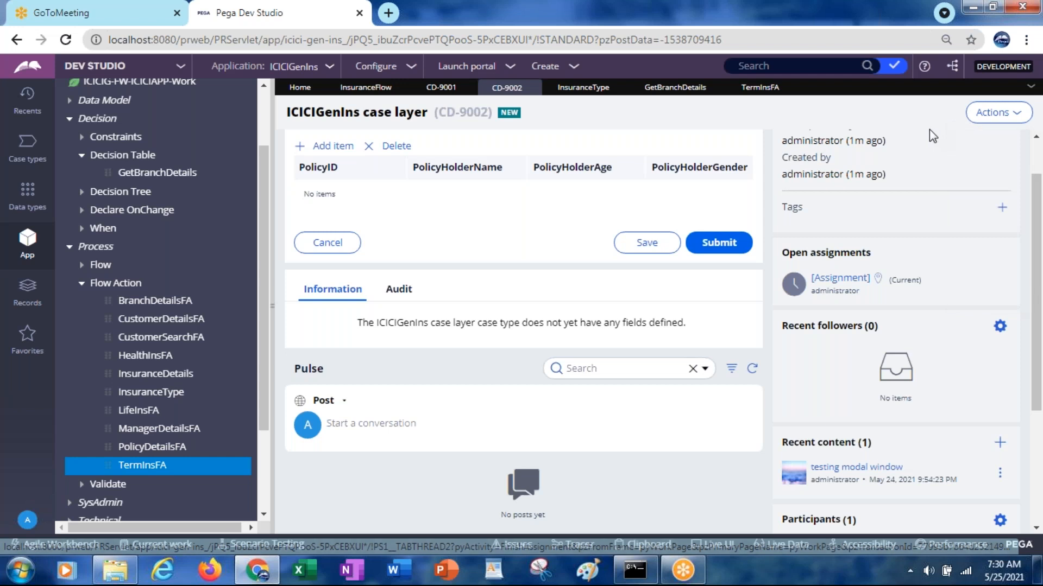
Step: Compare InsuranceFlow's term insurance assignment with case CD-9002's current form, and close case CD-9001
left_click(368, 89)
left_click(812, 303)
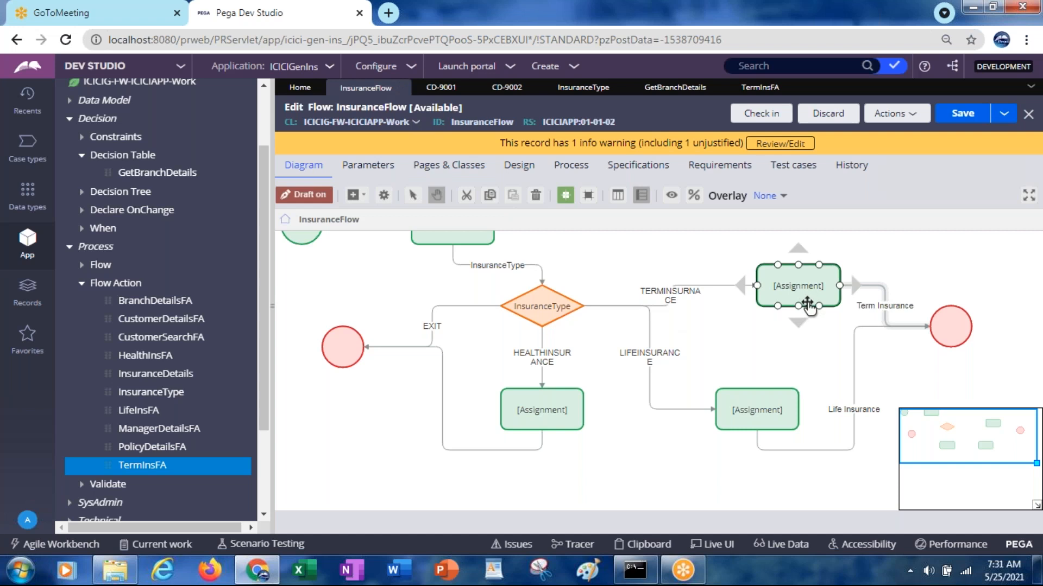
left_click(495, 87)
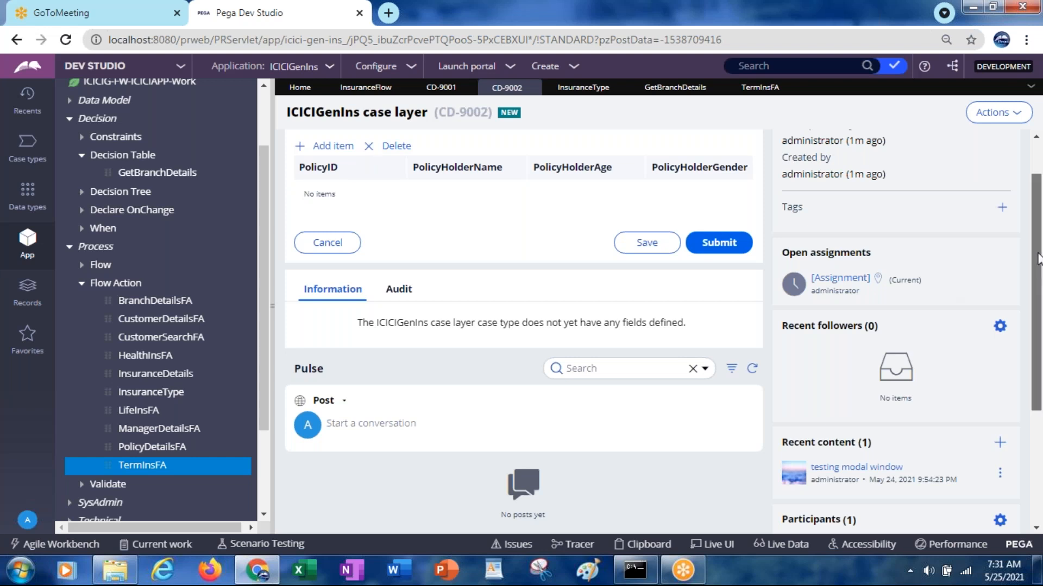
scroll(1037, 270, "up", 1)
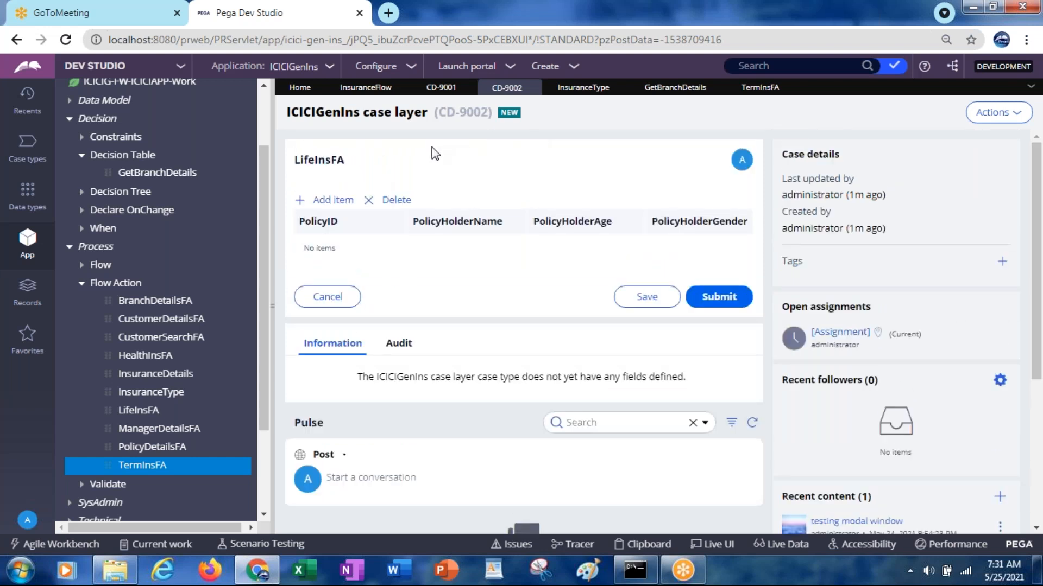
left_click(442, 90)
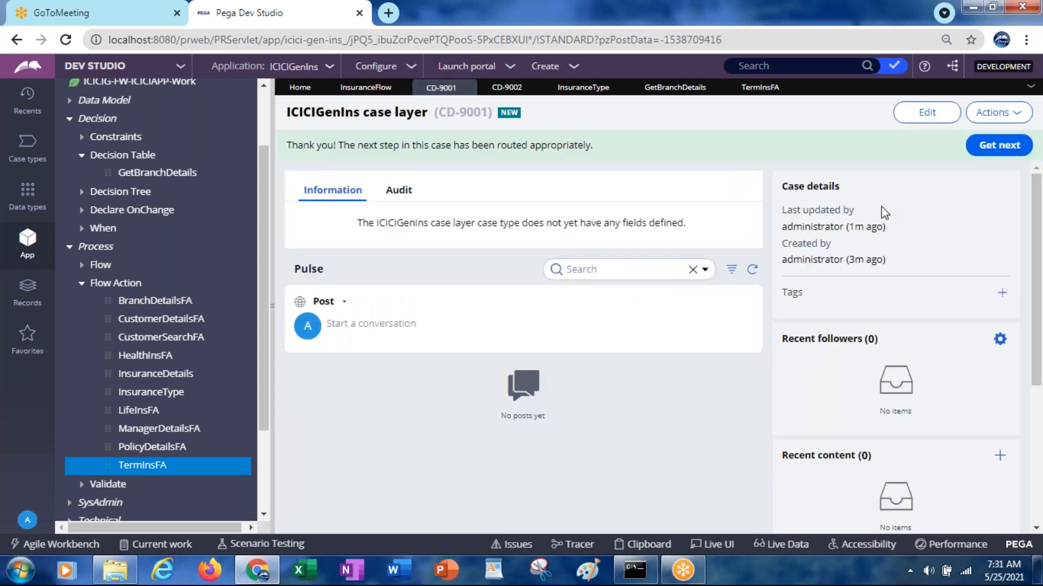
left_click(468, 87)
Step: Examine which flow actions are offered as local actions in the advanced properties of InsuranceFlow's term insurance assignment
left_click(366, 88)
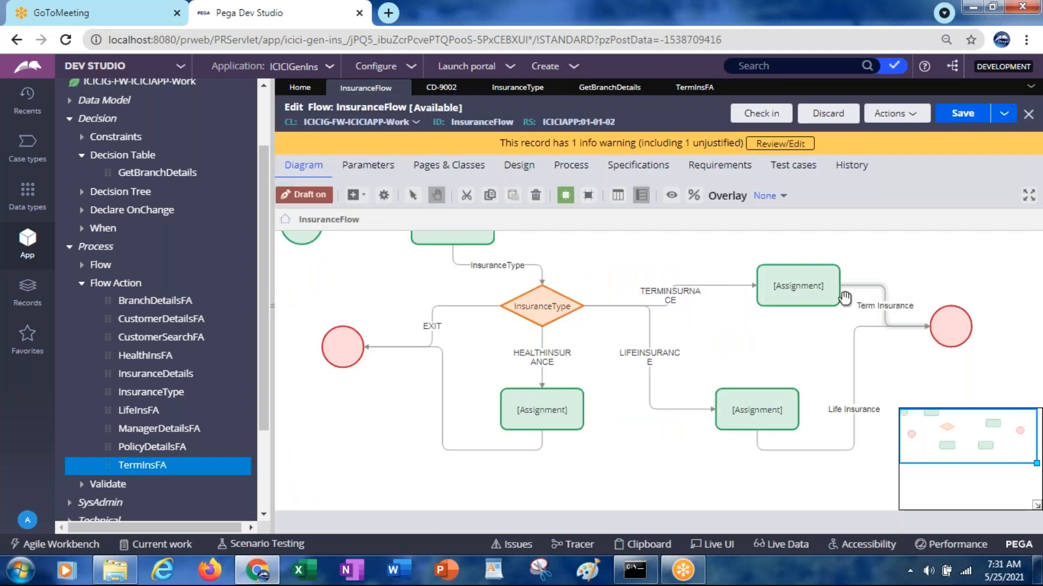
left_click(824, 295)
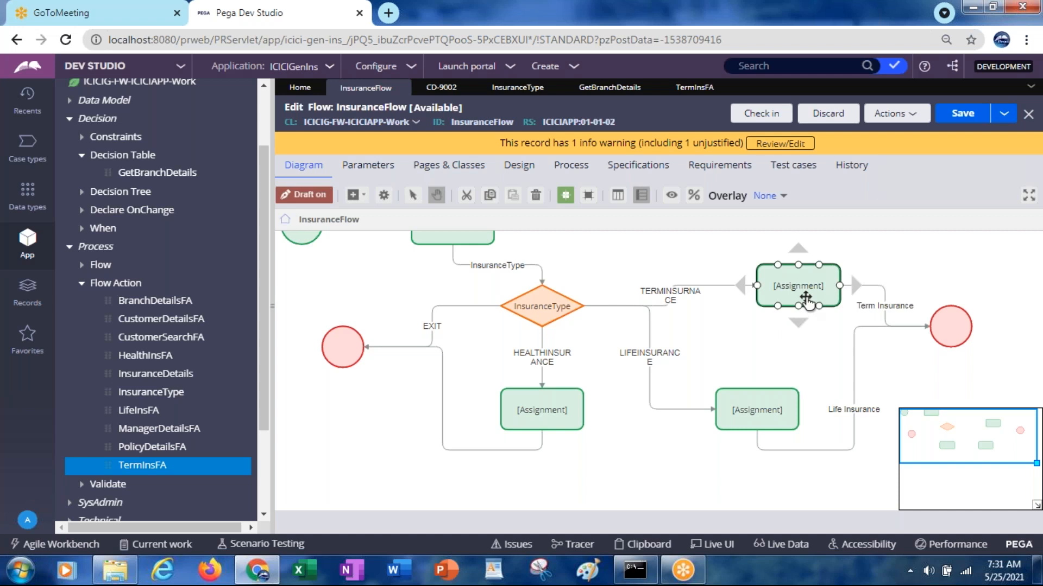
double_click(806, 300)
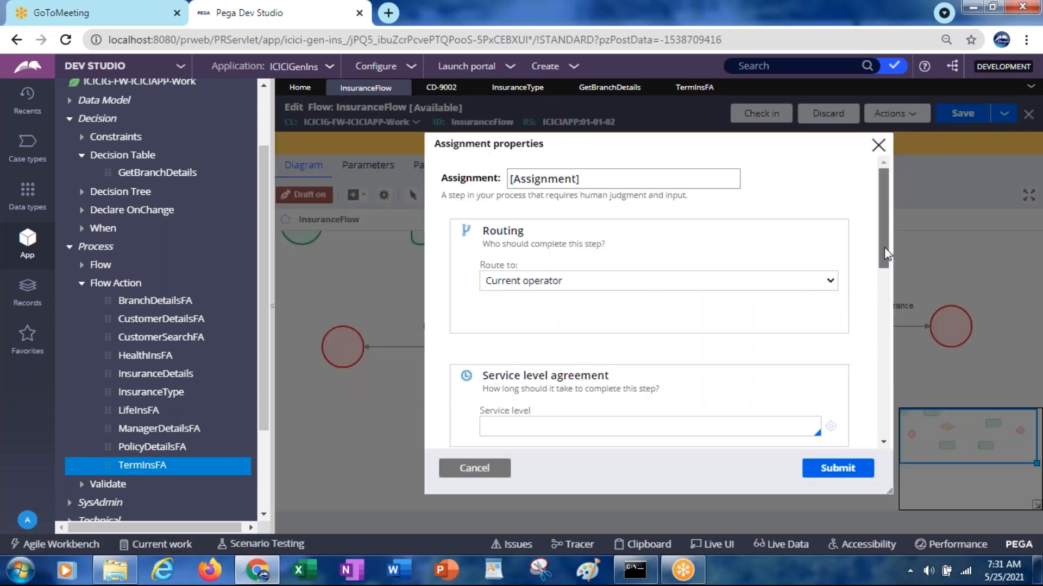
left_click_drag(884, 247, 883, 427)
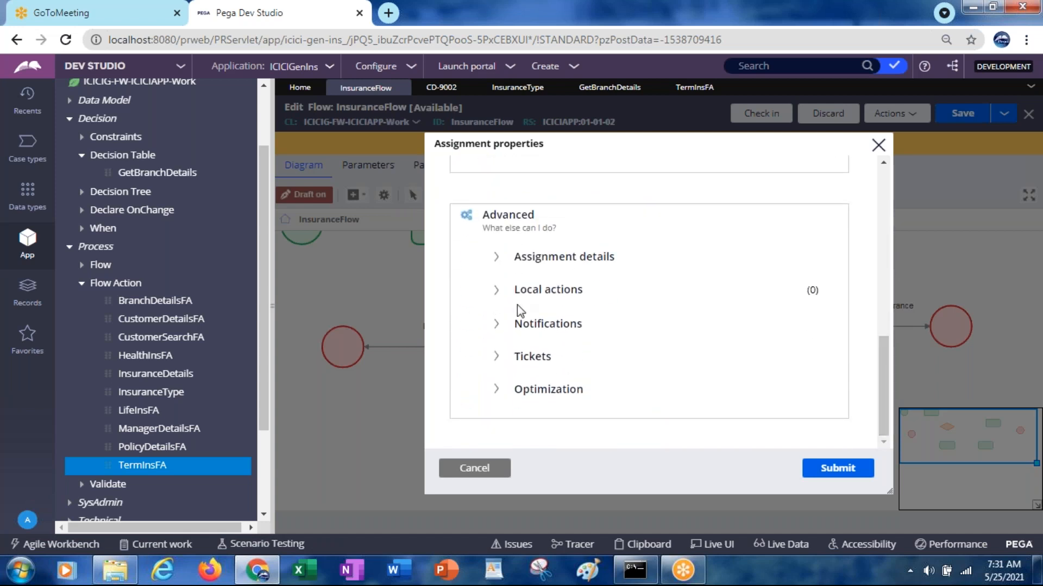
left_click(496, 292)
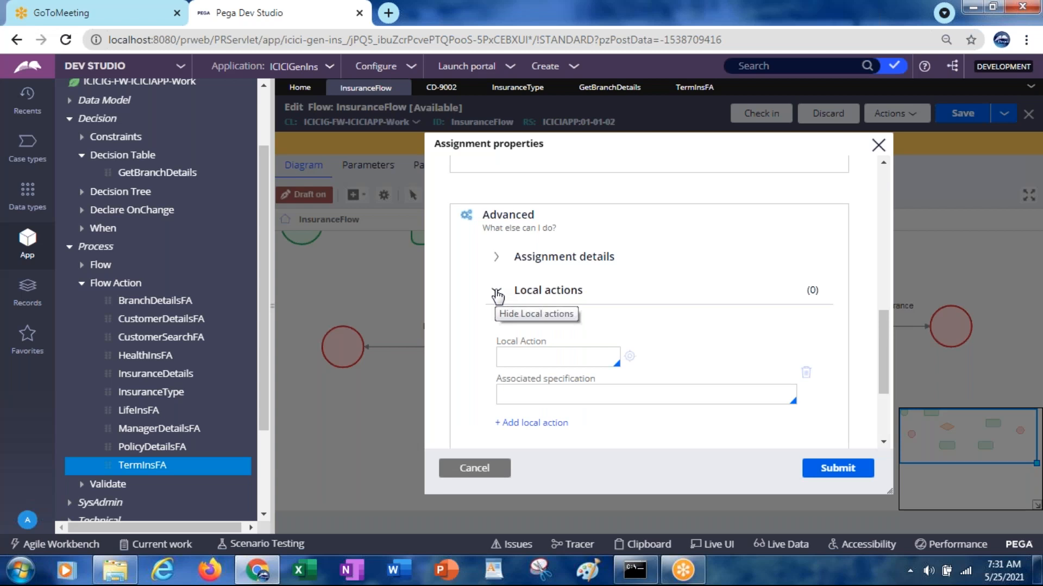
left_click(516, 353)
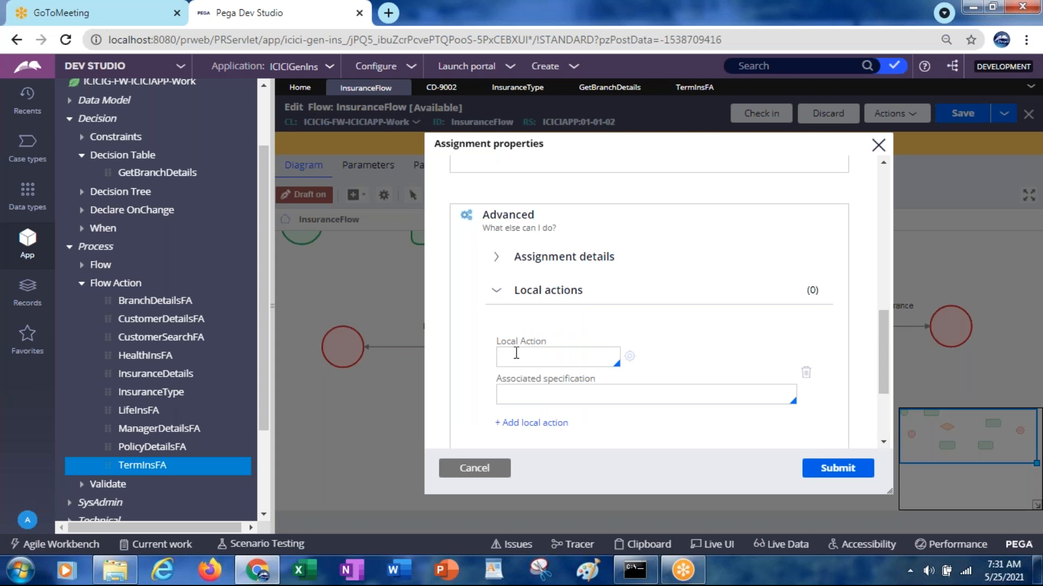
left_click(516, 354)
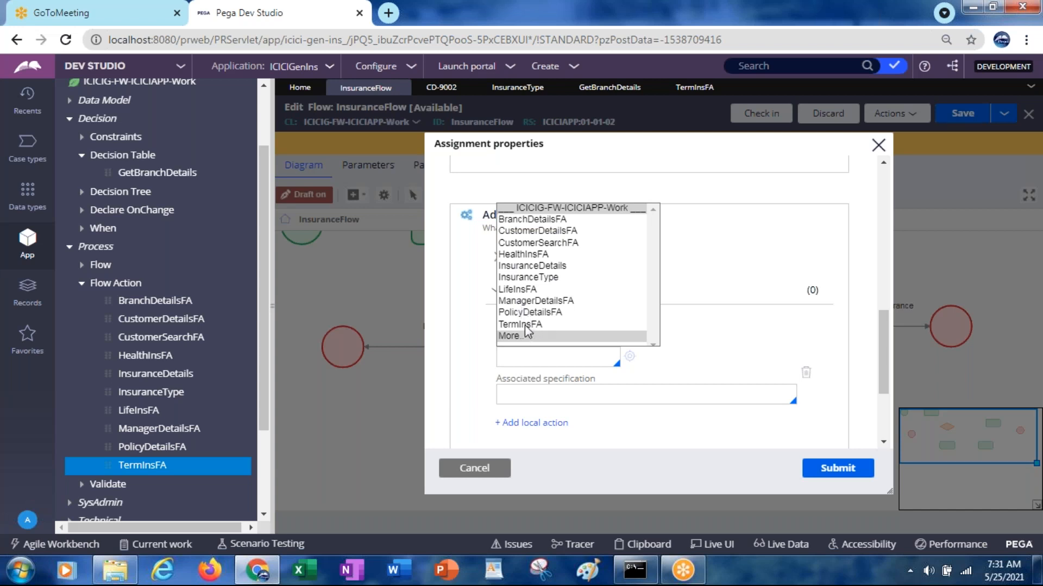
Step: Set the Used as indicator of the TermInsFA flow action to Connector Action
left_click(686, 91)
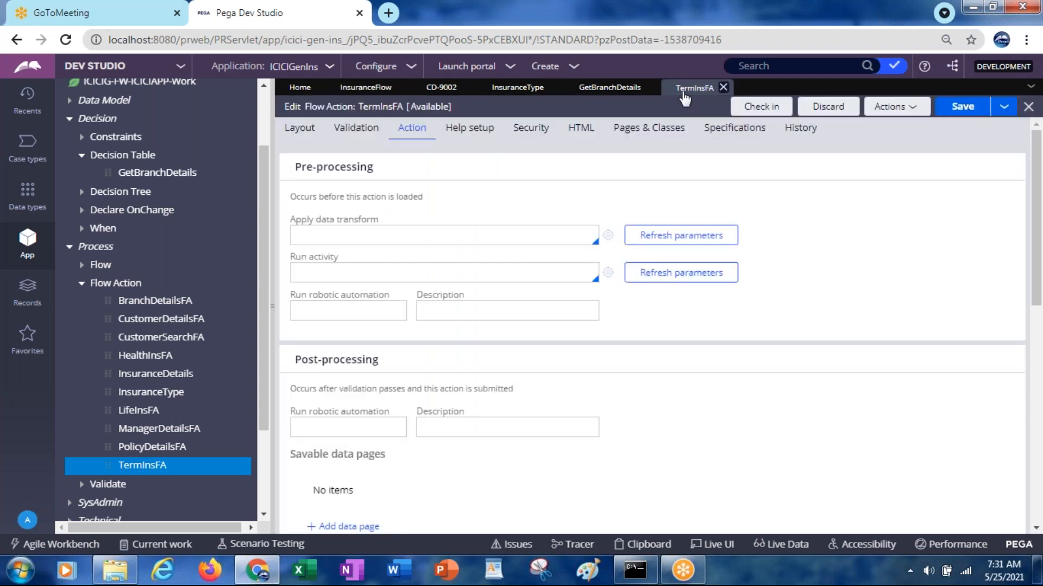
left_click_drag(1038, 298, 1029, 529)
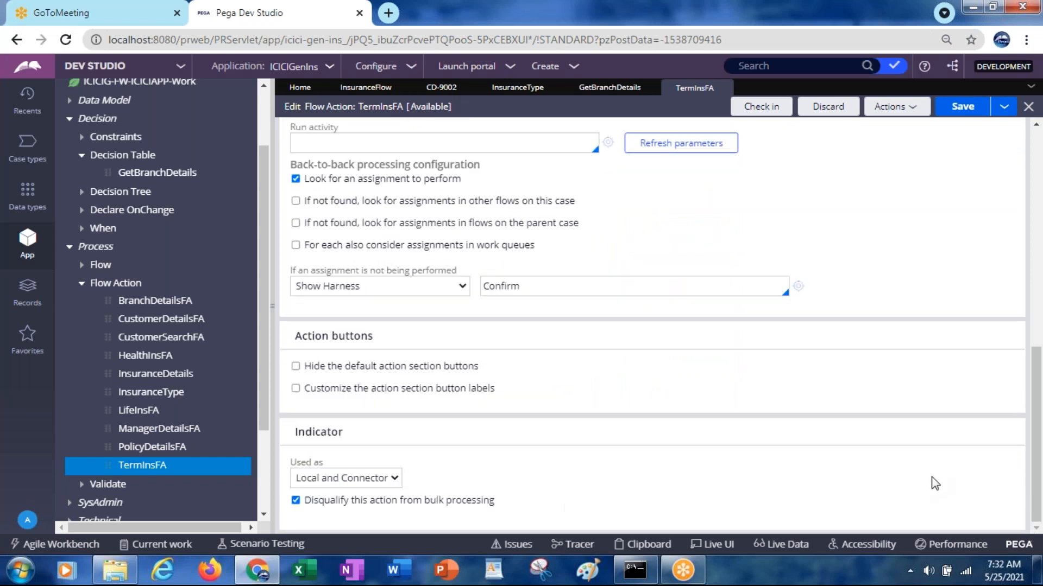
left_click_drag(1037, 429, 1024, 187)
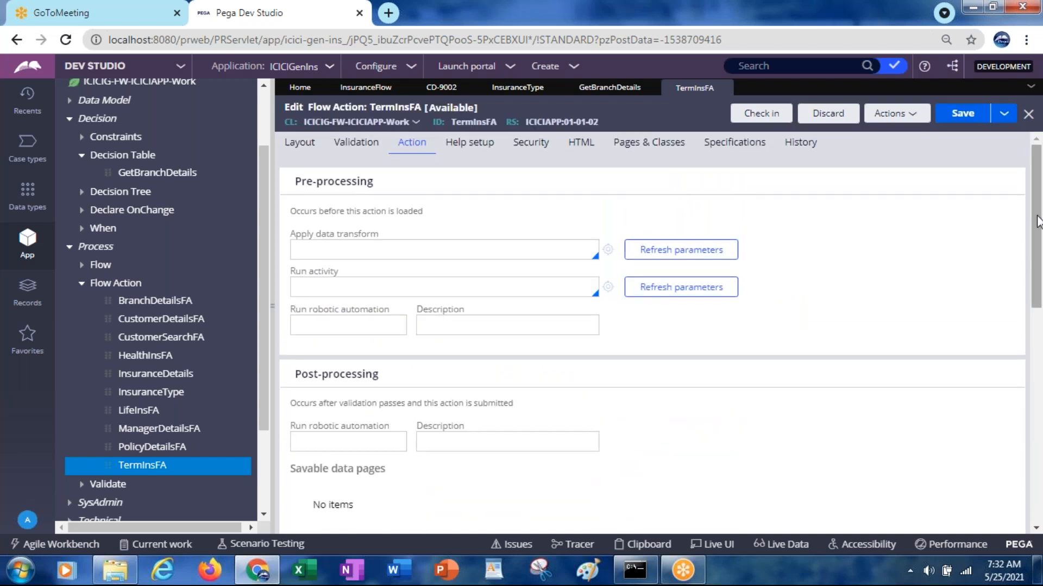
left_click_drag(1037, 222, 1012, 456)
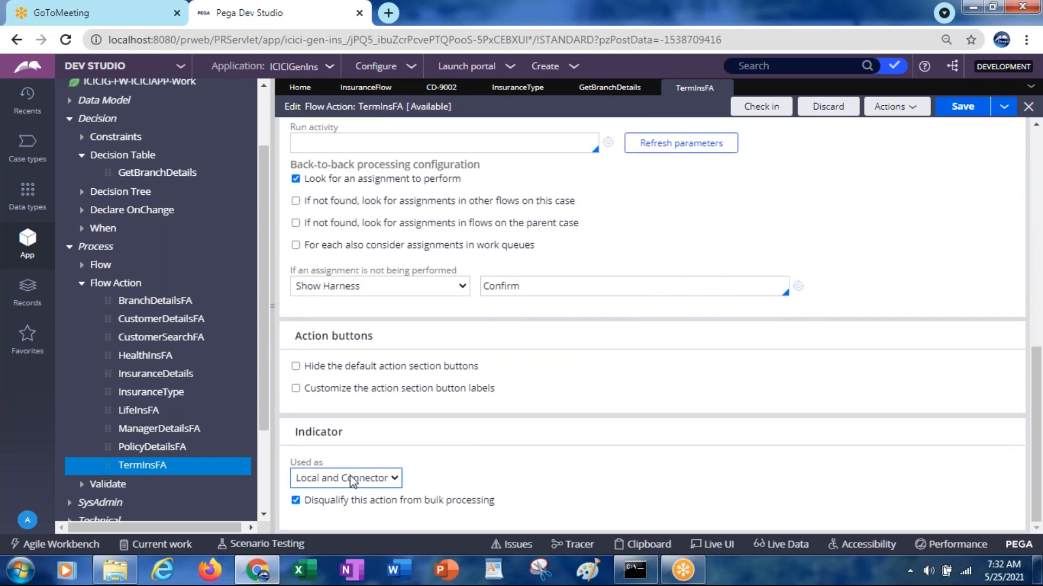
left_click(315, 476)
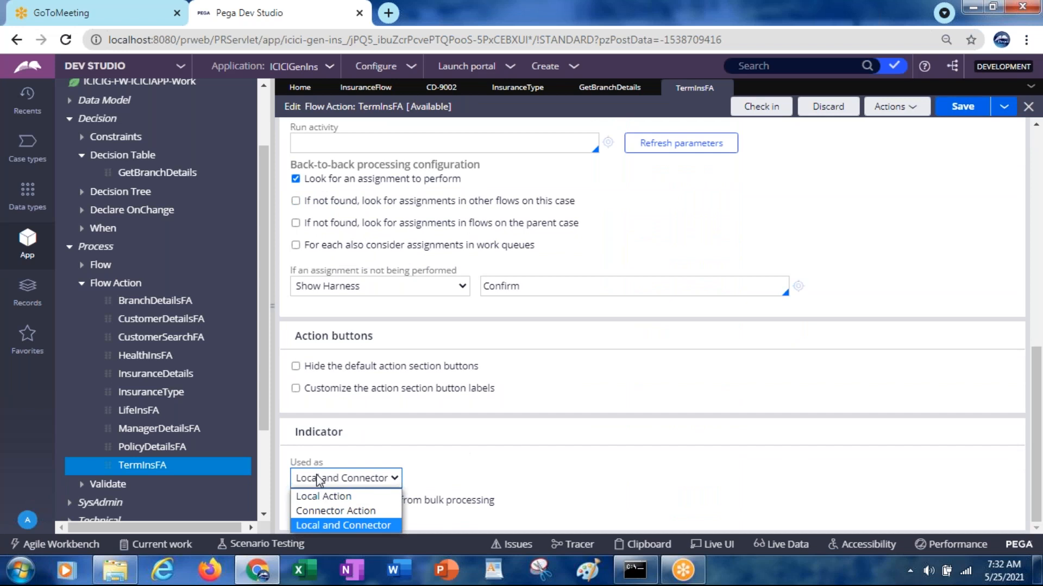
left_click(314, 510)
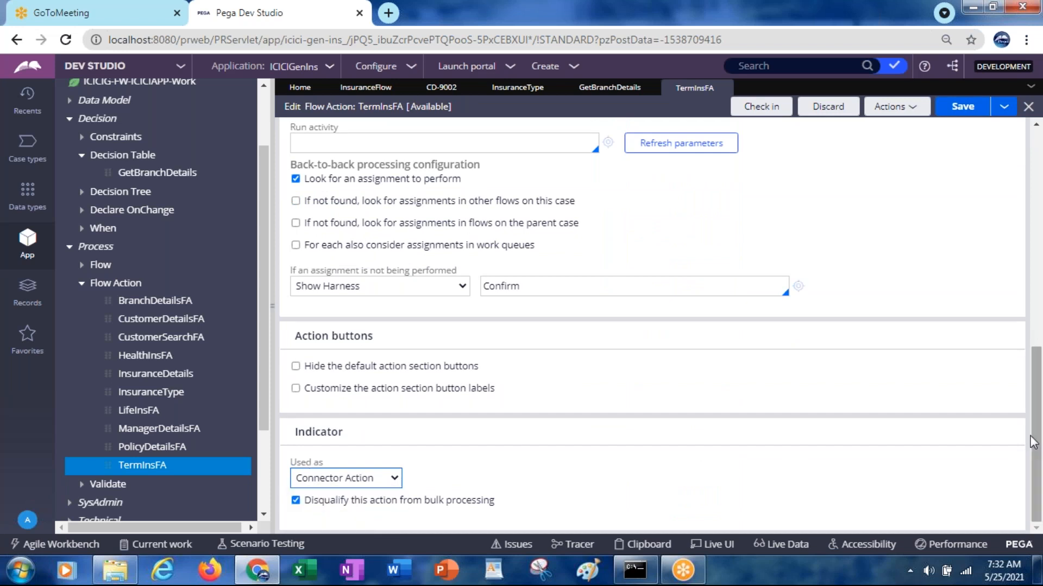
Step: Save the TermInsFA flow action and cancel the assignment properties left open in InsuranceFlow
left_click_drag(1038, 443, 1036, 182)
left_click(969, 118)
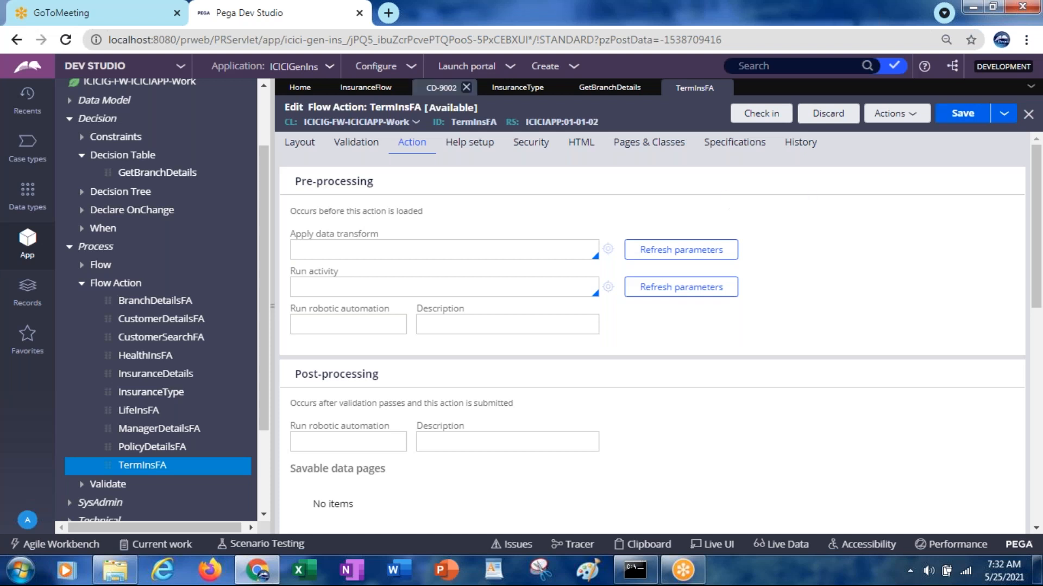
left_click(377, 92)
left_click(471, 468)
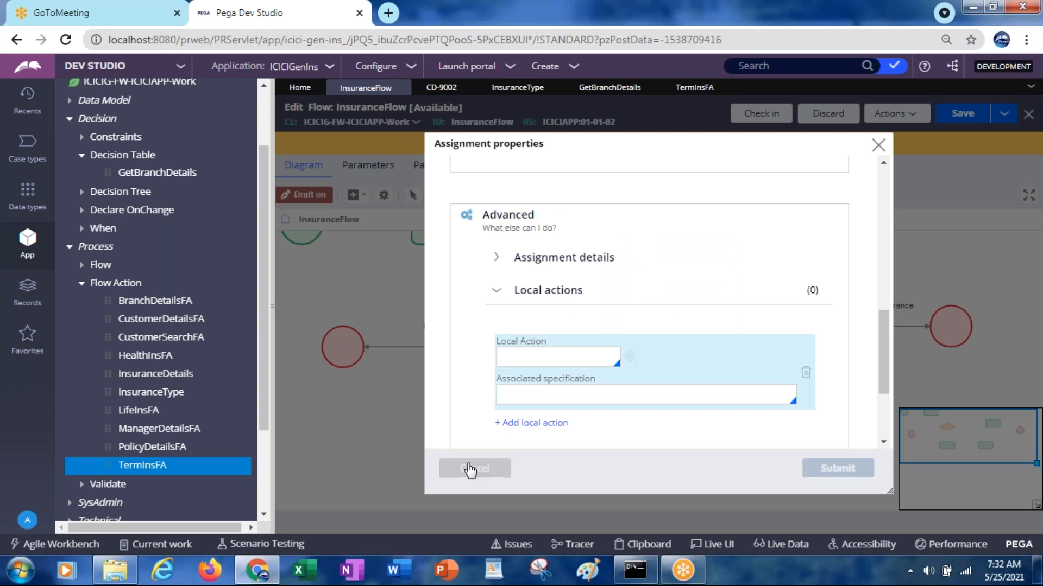
Step: Add TermInsFA as a local action in the advanced properties of InsuranceFlow's term insurance assignment
left_click(805, 287)
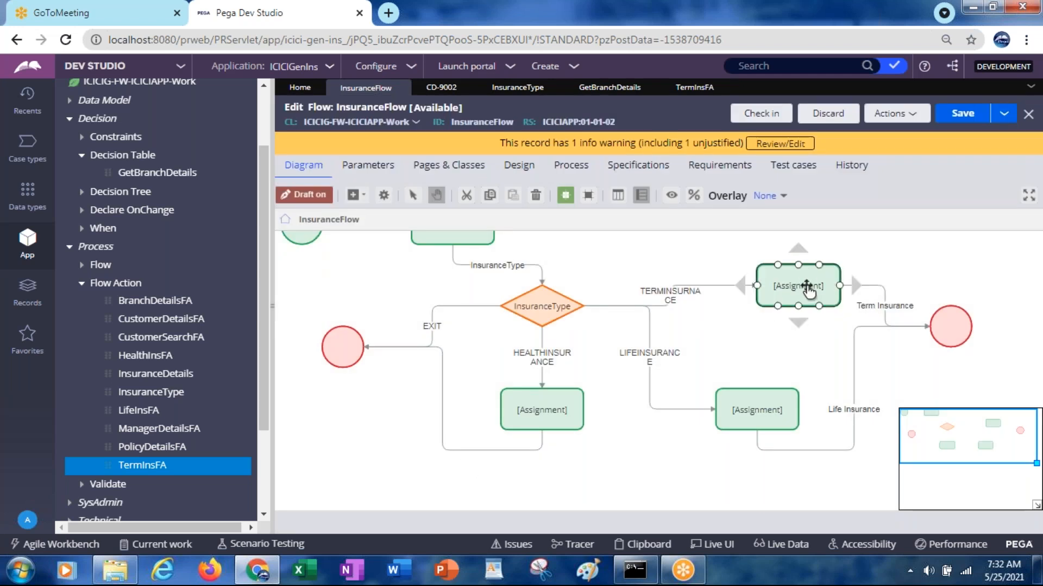
double_click(808, 290)
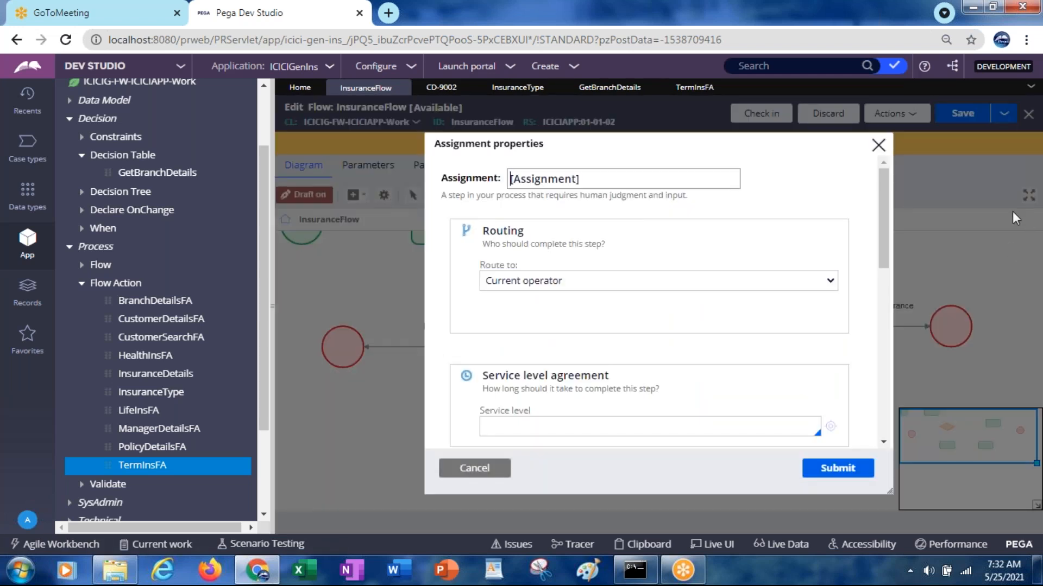
left_click_drag(884, 207, 907, 424)
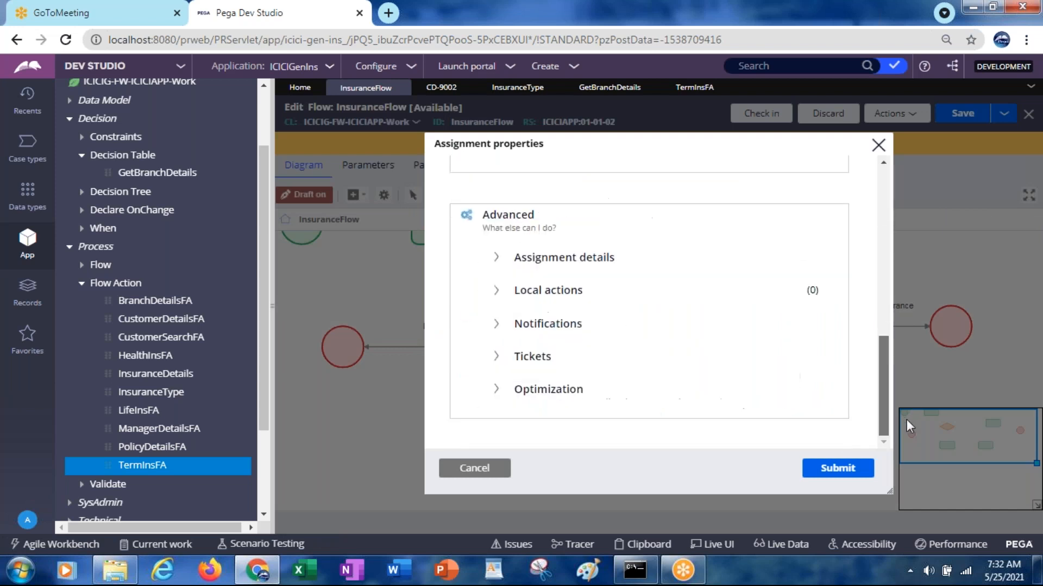
left_click(496, 291)
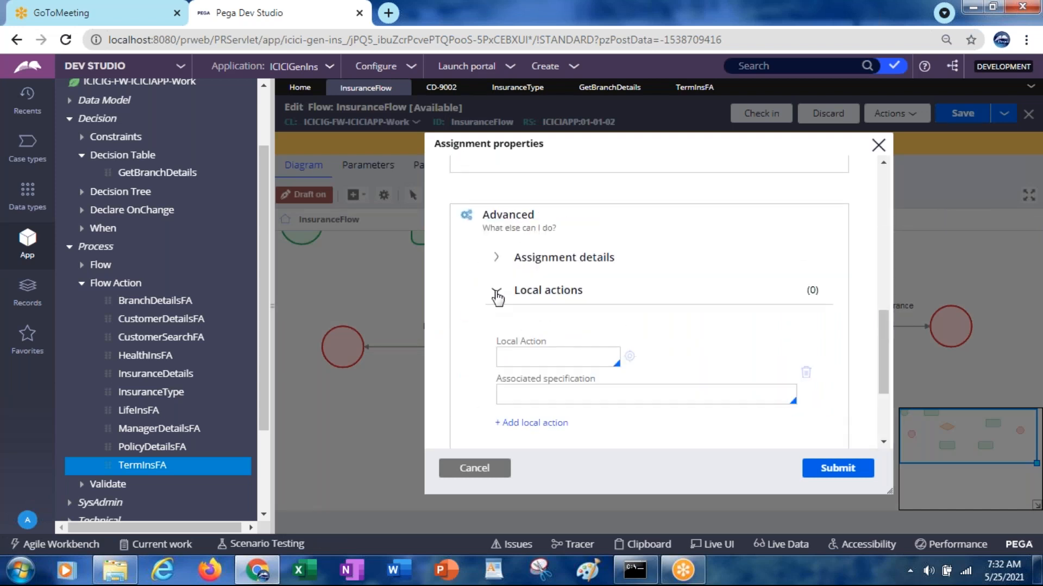
left_click(535, 348)
left_click(559, 359)
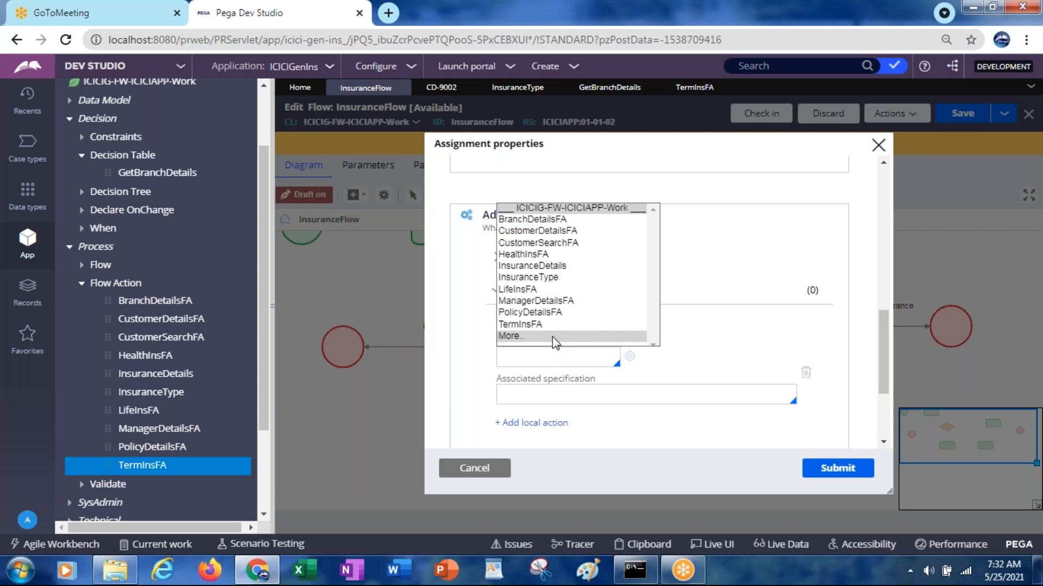
left_click(551, 324)
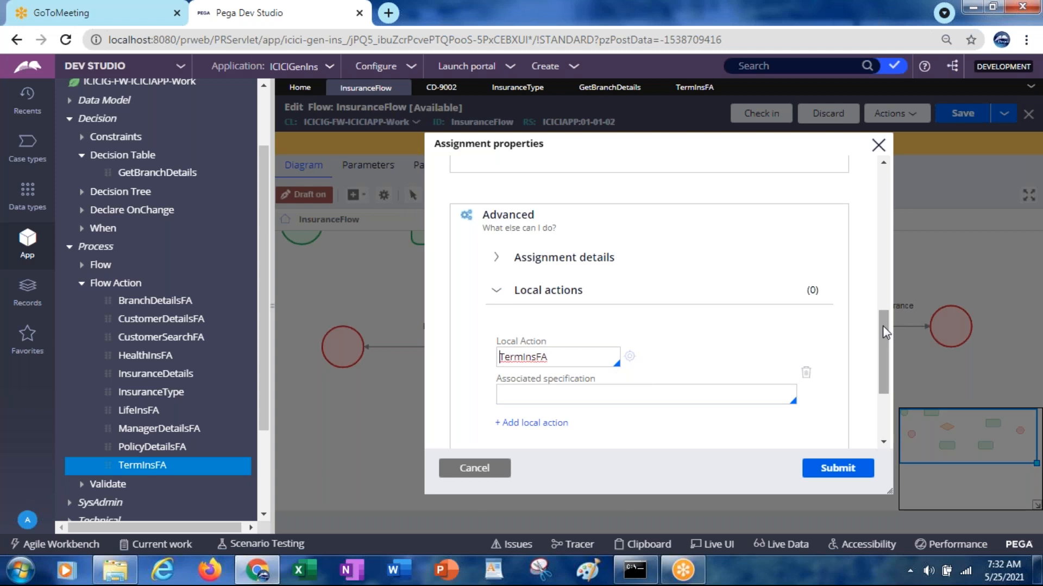
left_click_drag(882, 325, 882, 356)
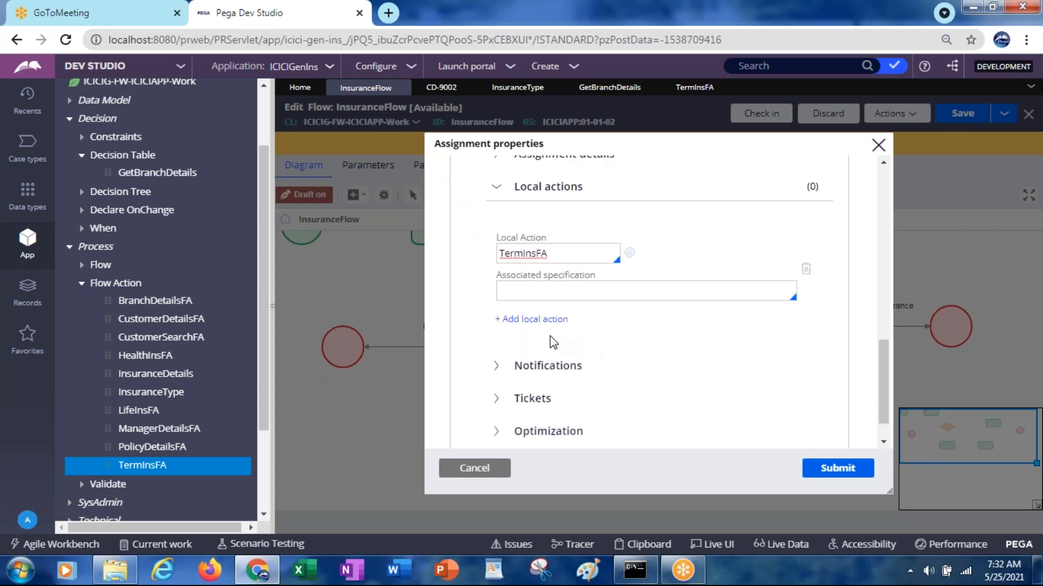
Step: Add AttachAFile as the assignment's second local action and save the change to InsuranceFlow
left_click(536, 320)
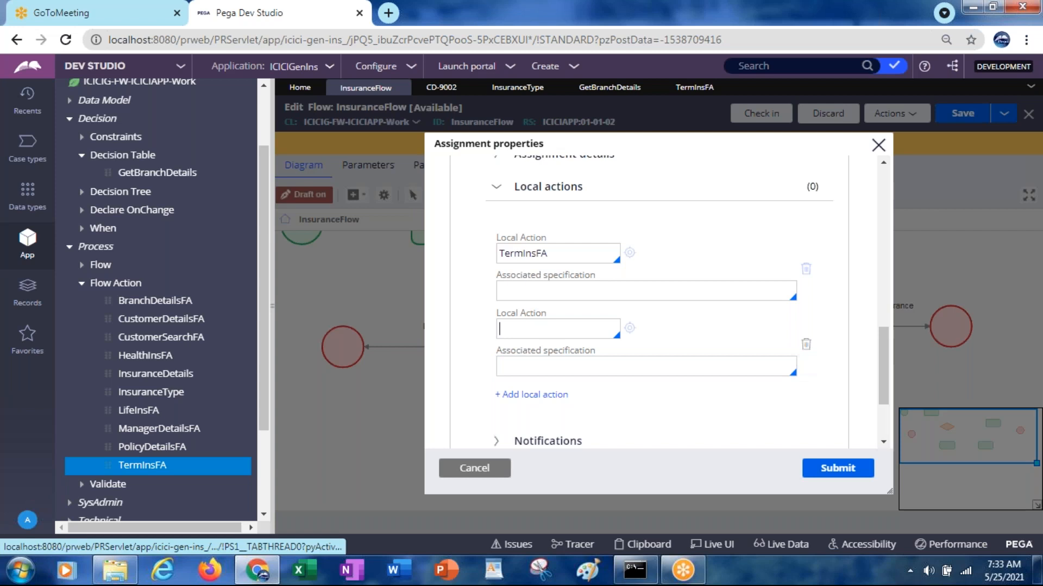
left_click(806, 346)
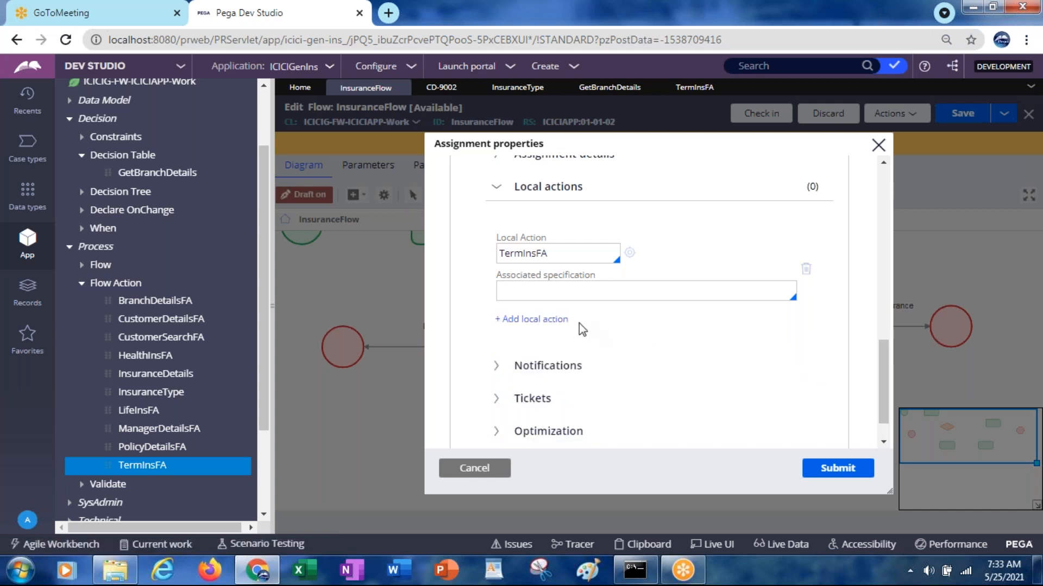
left_click(543, 319)
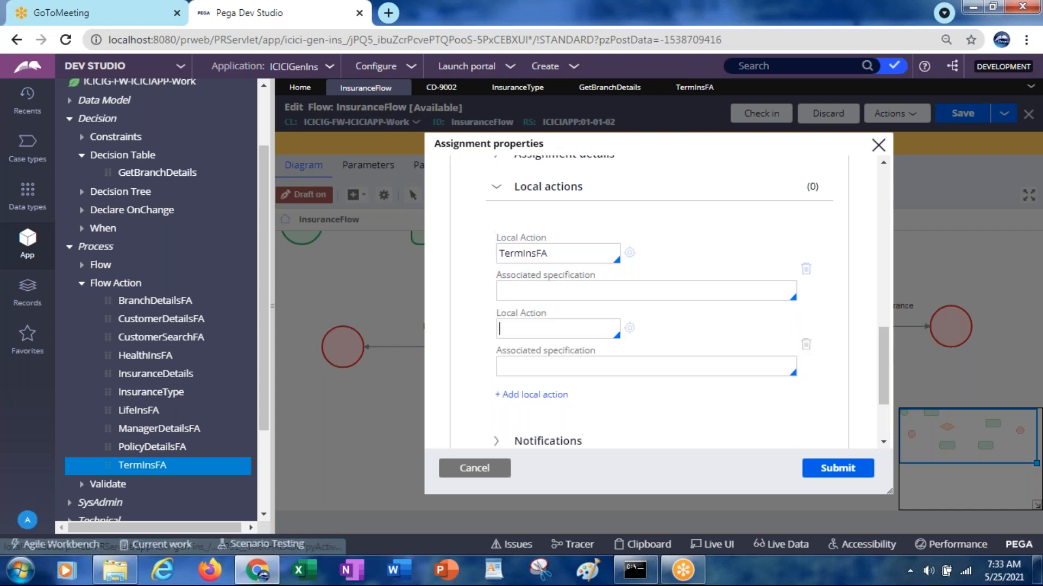
left_click(519, 327)
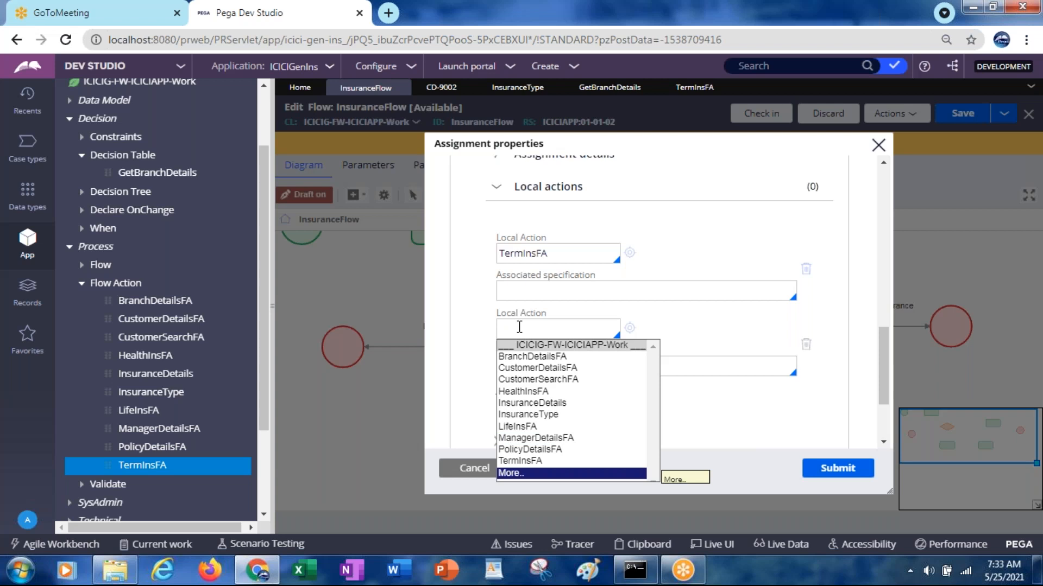
left_click(519, 327)
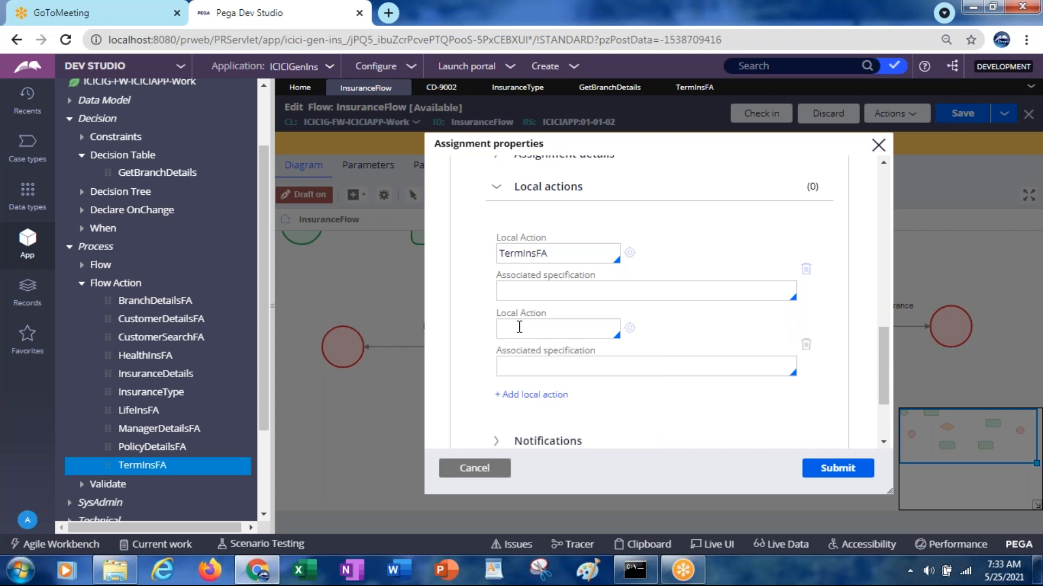
left_click(519, 327)
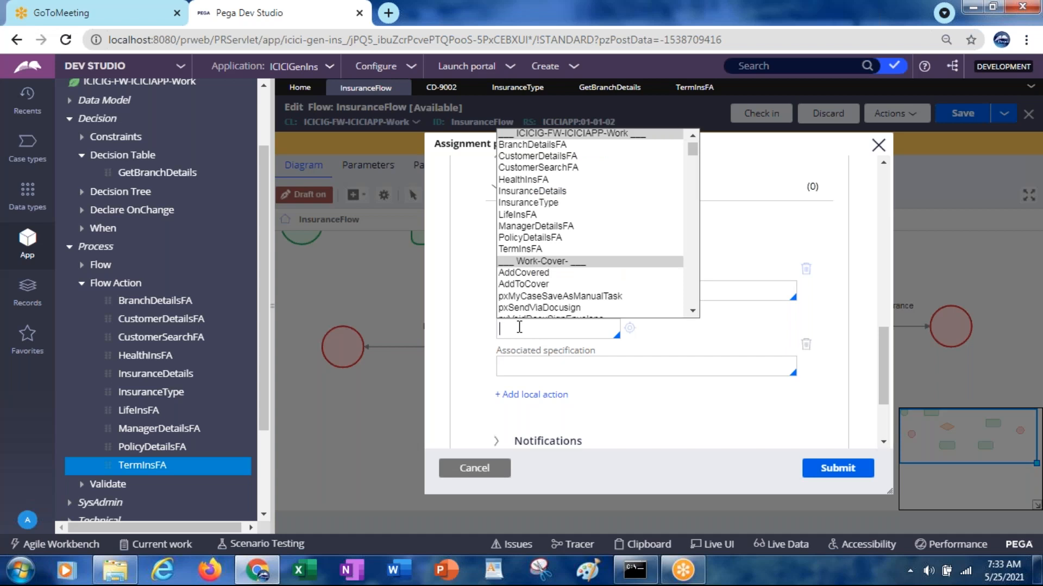
type("attachfile")
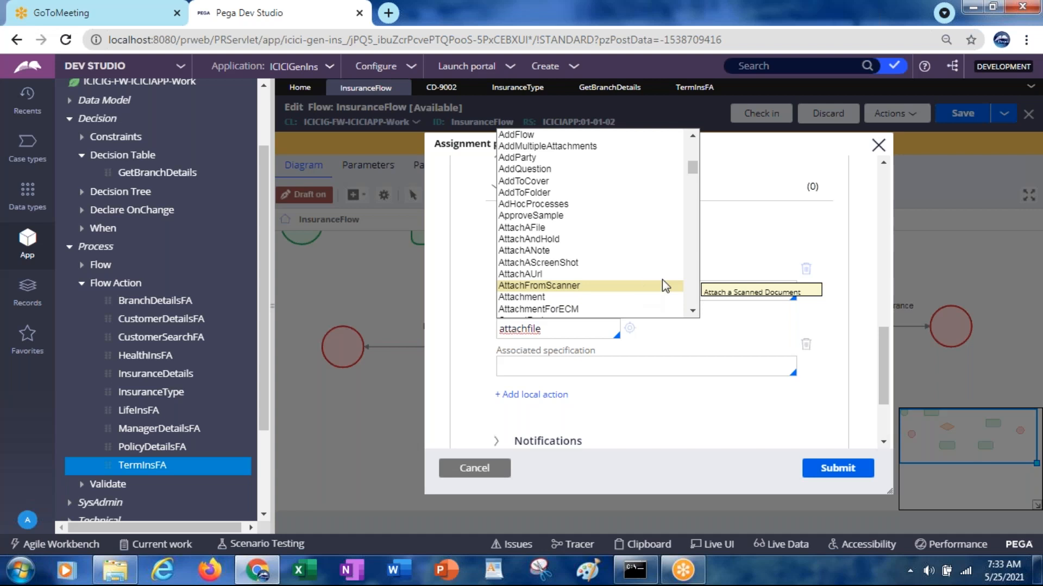
left_click(692, 313)
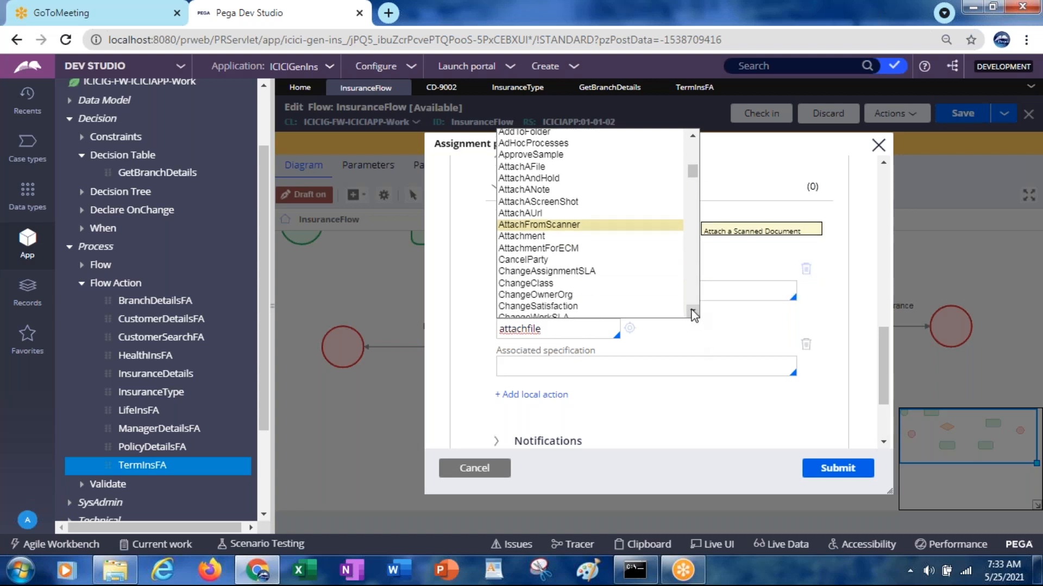
left_click(526, 170)
left_click(526, 167)
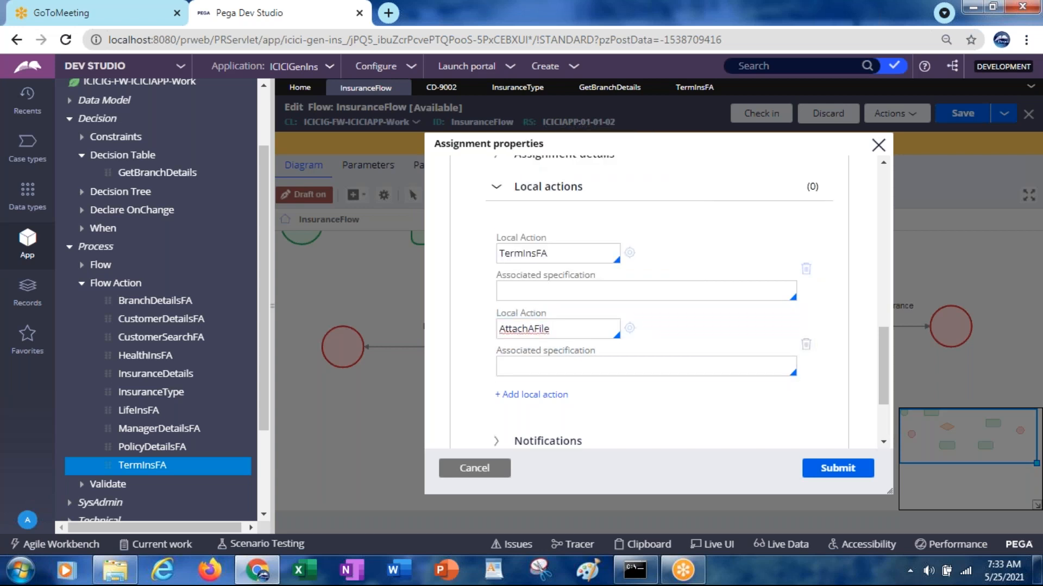
left_click(831, 471)
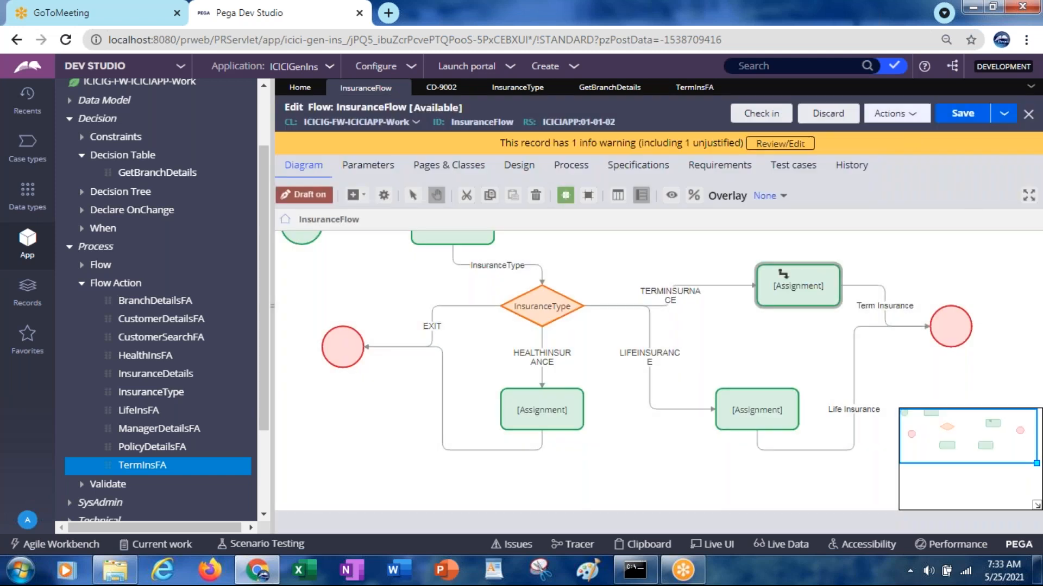
left_click(957, 114)
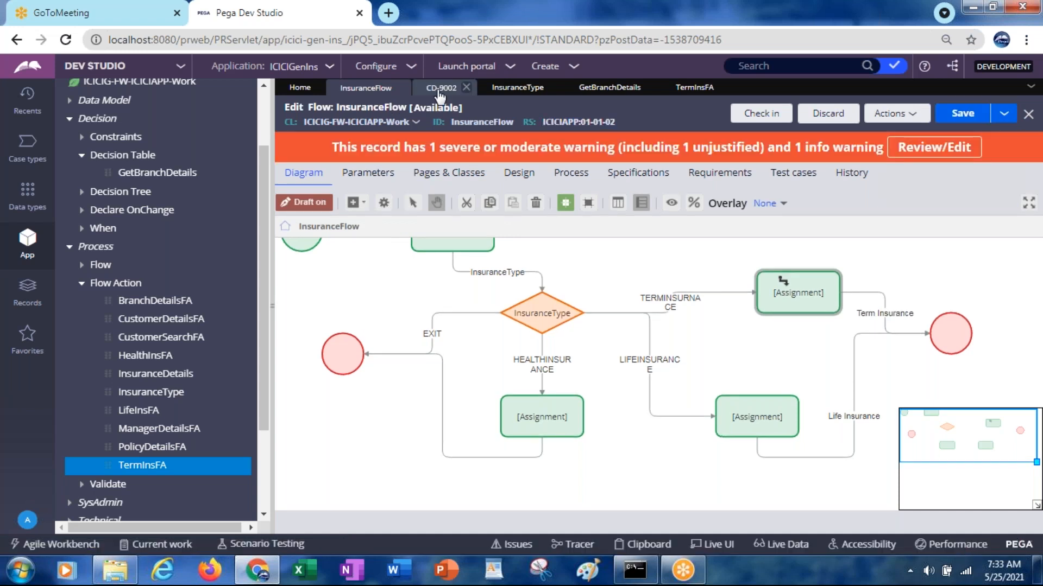
Step: Run InsuranceFlow and submit the new case with Term Insurance as the insurance type
left_click(894, 113)
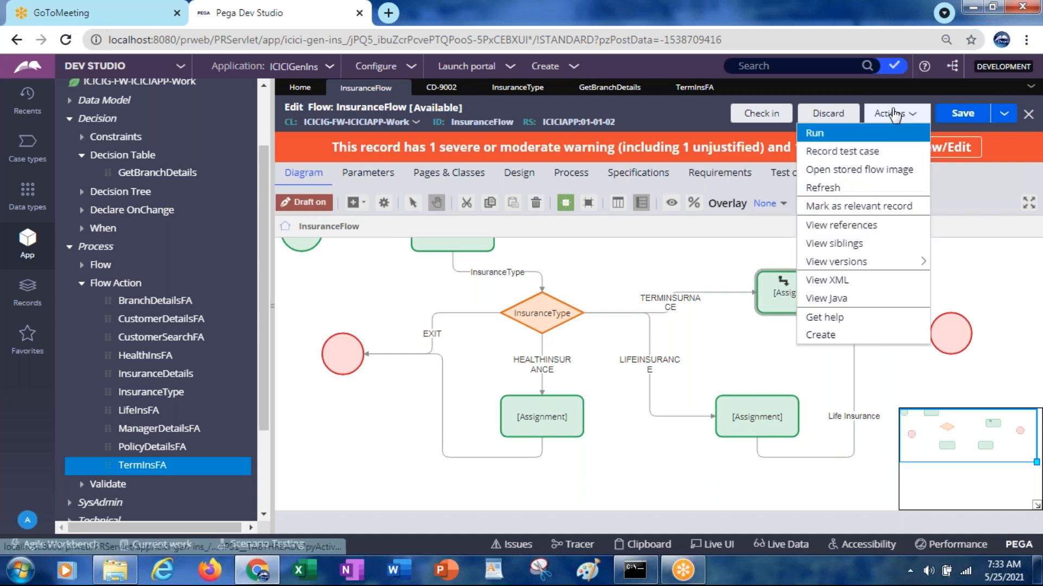
left_click(818, 134)
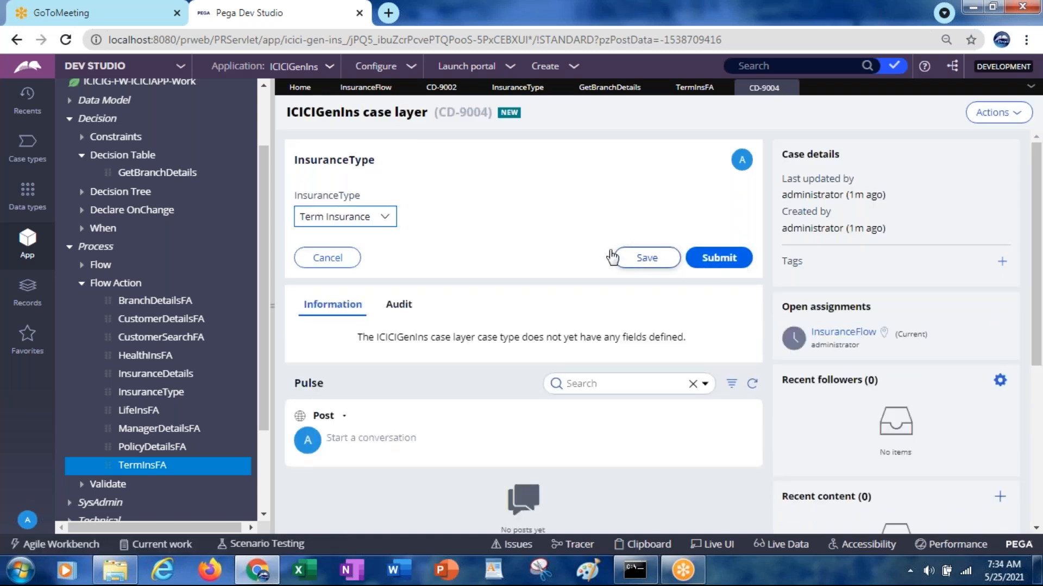
left_click(721, 259)
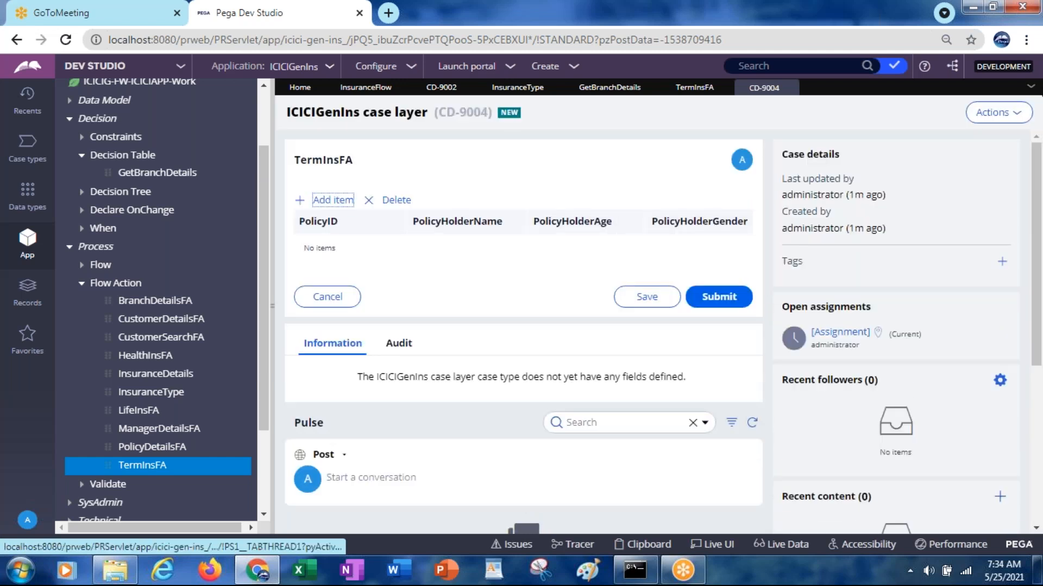
Step: Check which actions the running case offers and compare them with the usage indicator of the TermInsFA flow action
left_click(1000, 118)
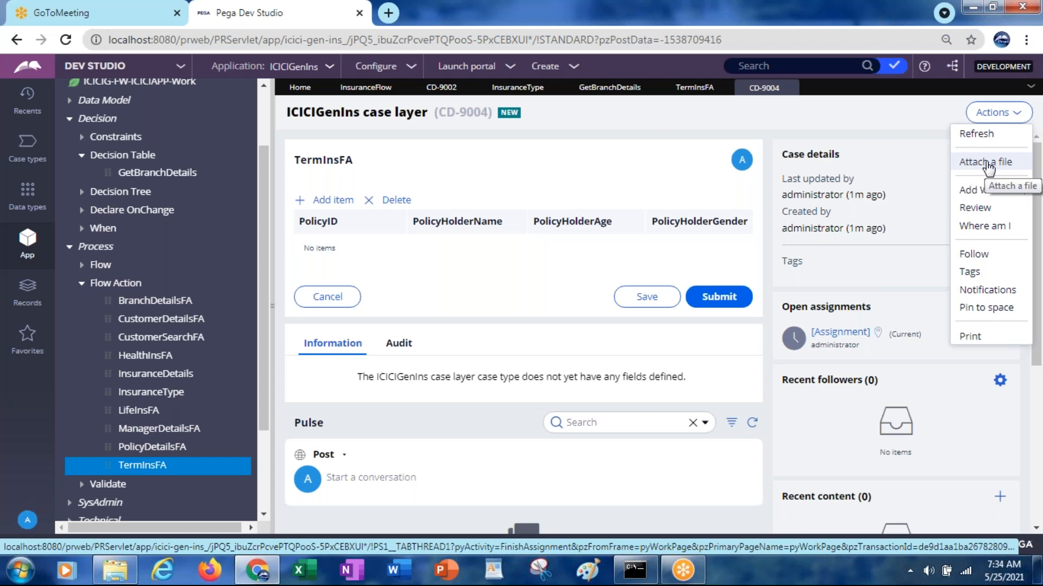
left_click(692, 95)
left_click_drag(1037, 217, 1038, 418)
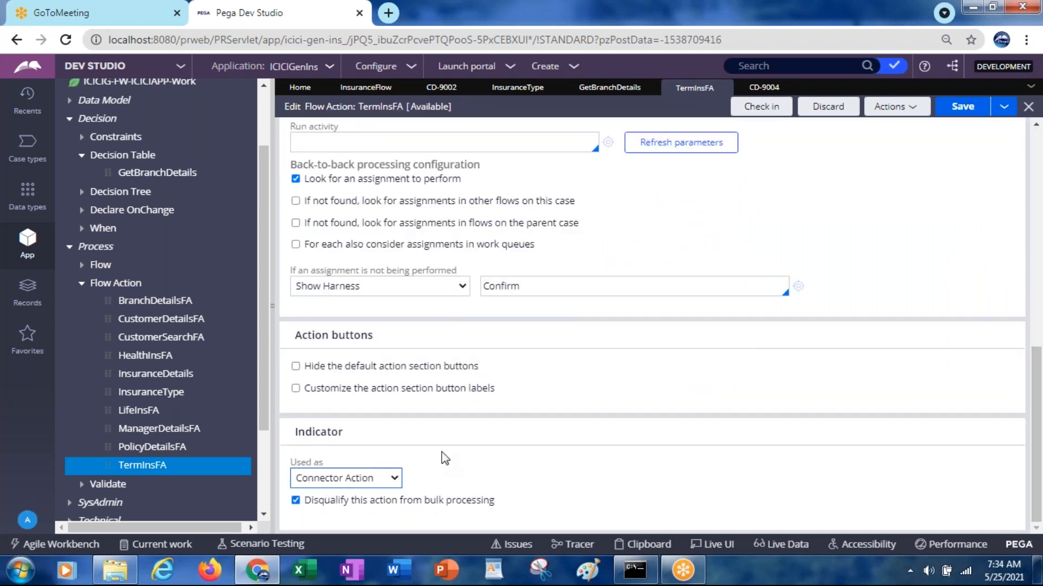
left_click(755, 90)
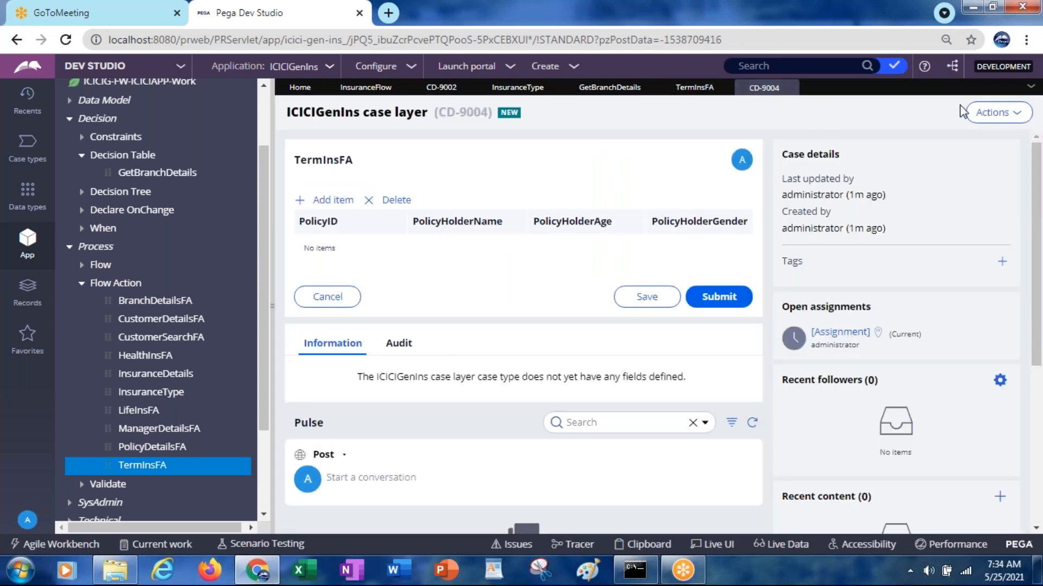
left_click(983, 115)
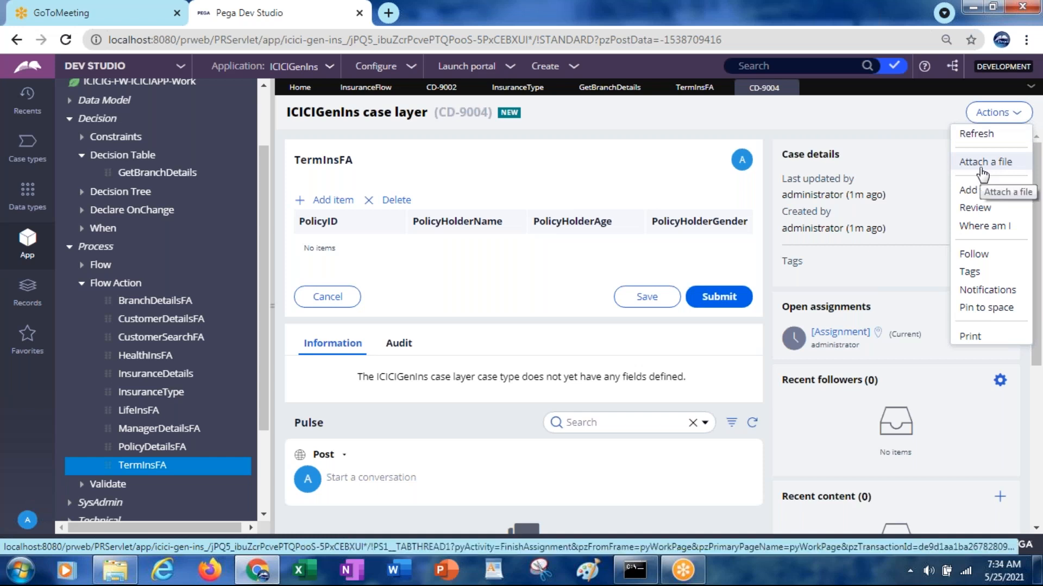
mouse_move(980, 190)
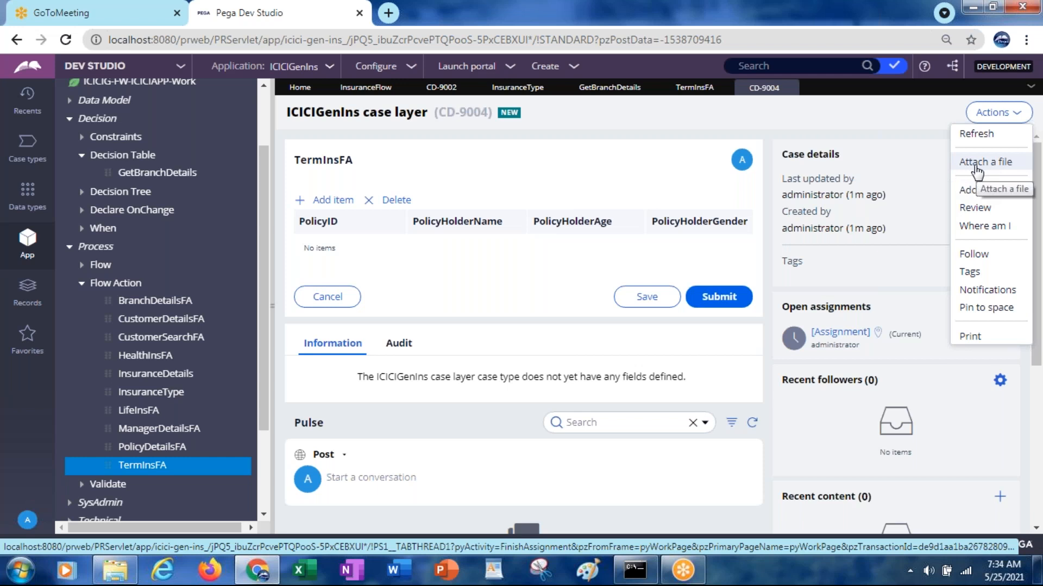
Step: Review the local actions configured on InsuranceFlow's term insurance assignment and close its properties
left_click(363, 88)
left_click(806, 284)
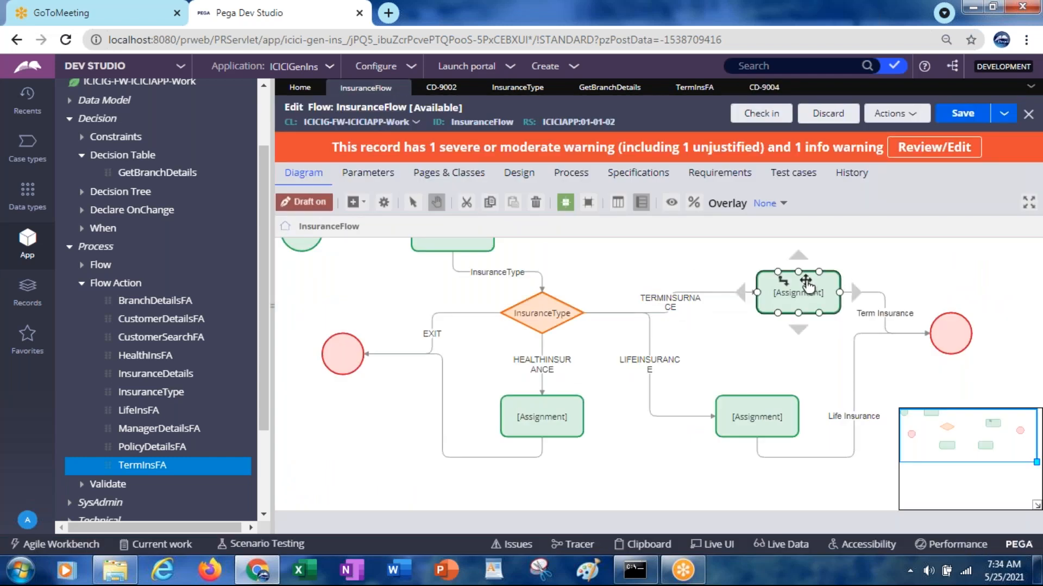
double_click(807, 284)
scroll(881, 352, "down", 3)
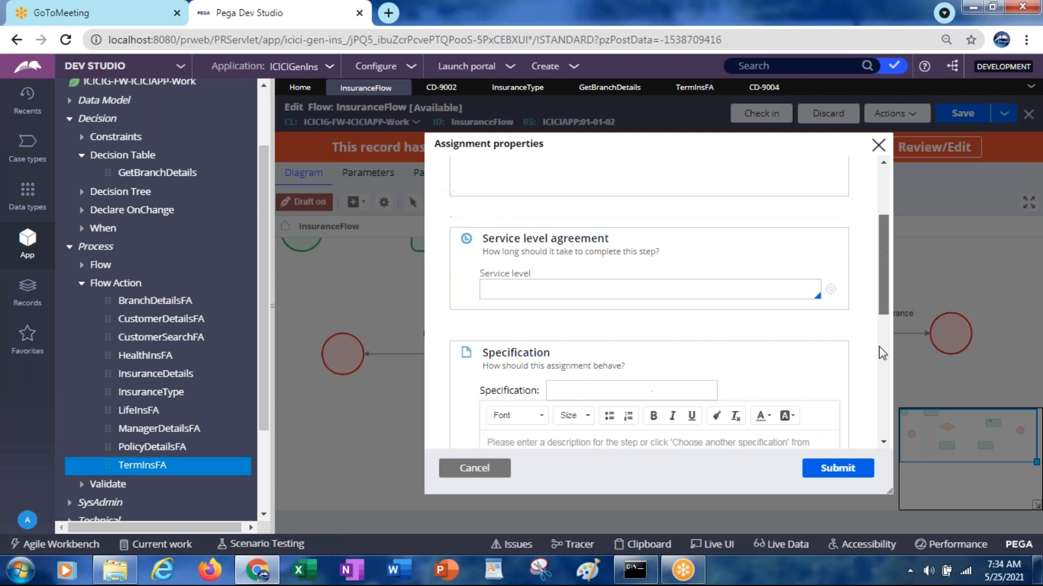
scroll(882, 354, "down", 5)
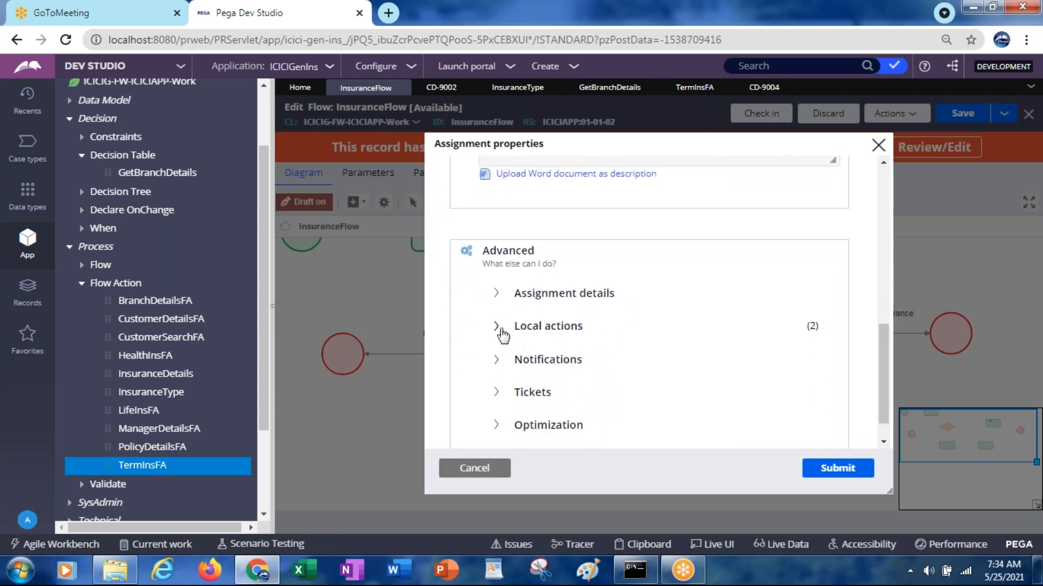
left_click(496, 328)
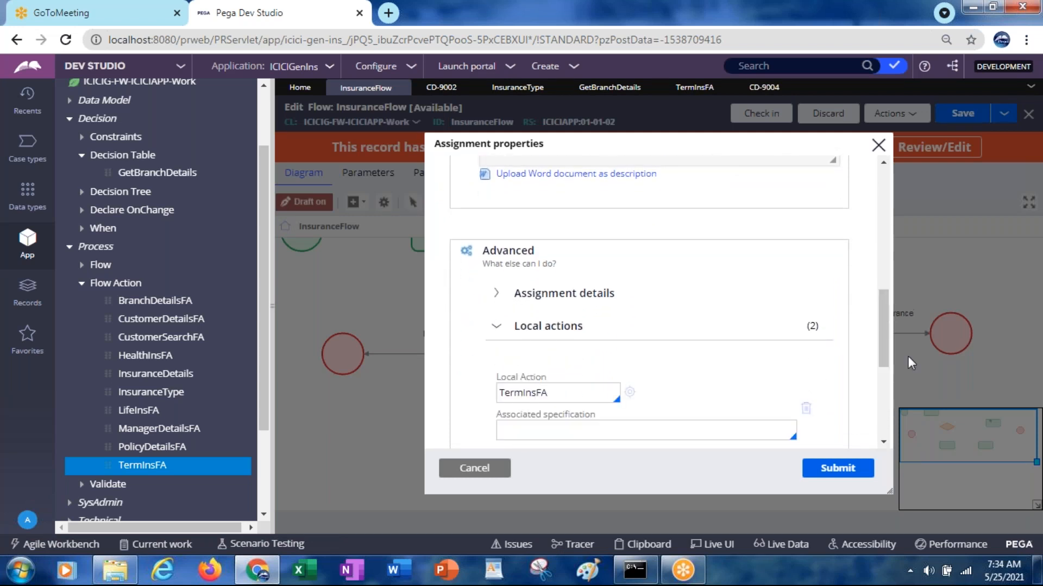
left_click_drag(882, 347, 885, 401)
scroll(885, 400, "up", 1)
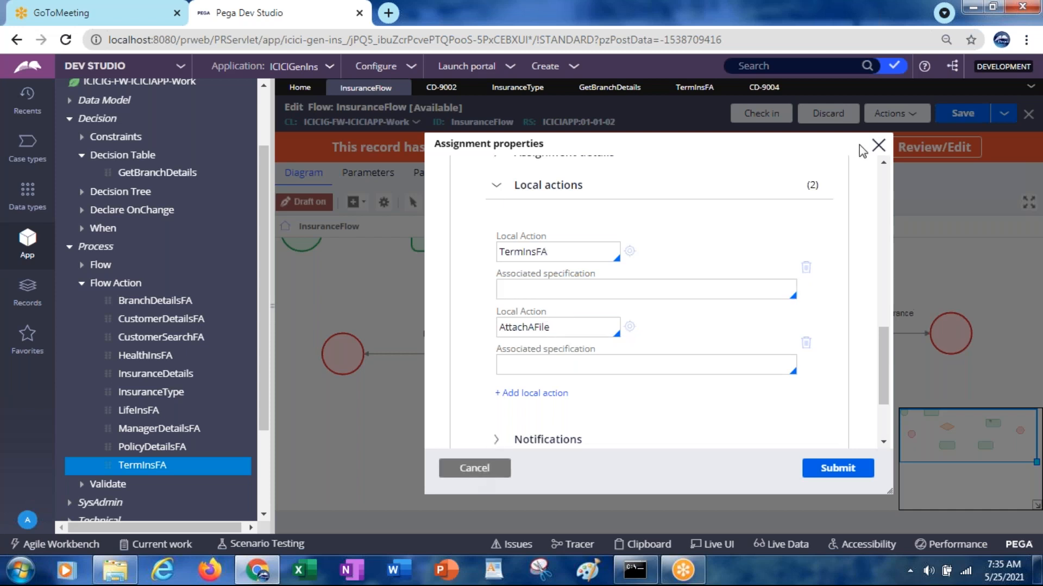
left_click(878, 145)
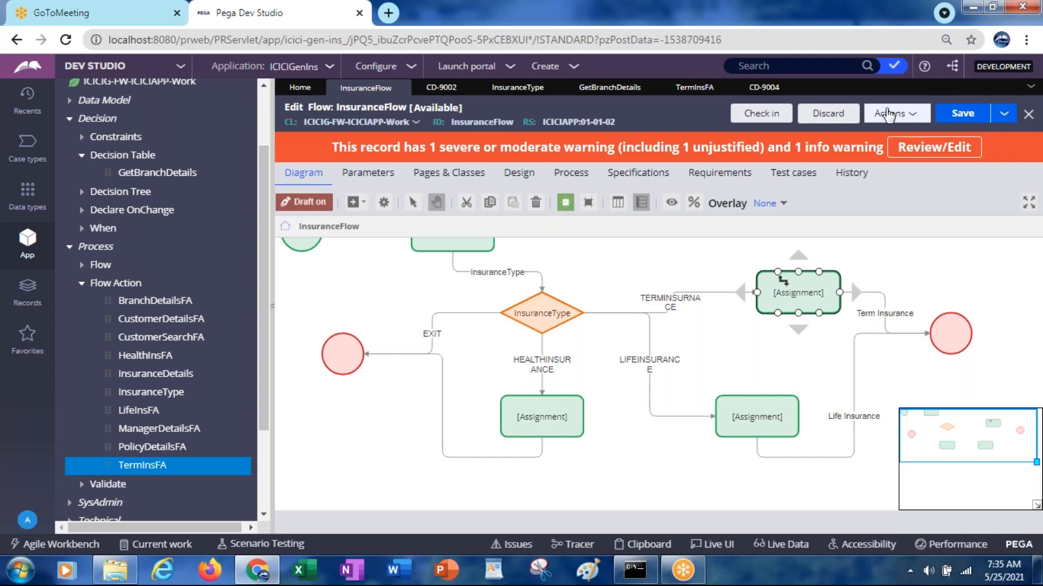
Step: Run InsuranceFlow with Health Insurance as the submitted insurance type and check which actions the case offers
left_click(890, 113)
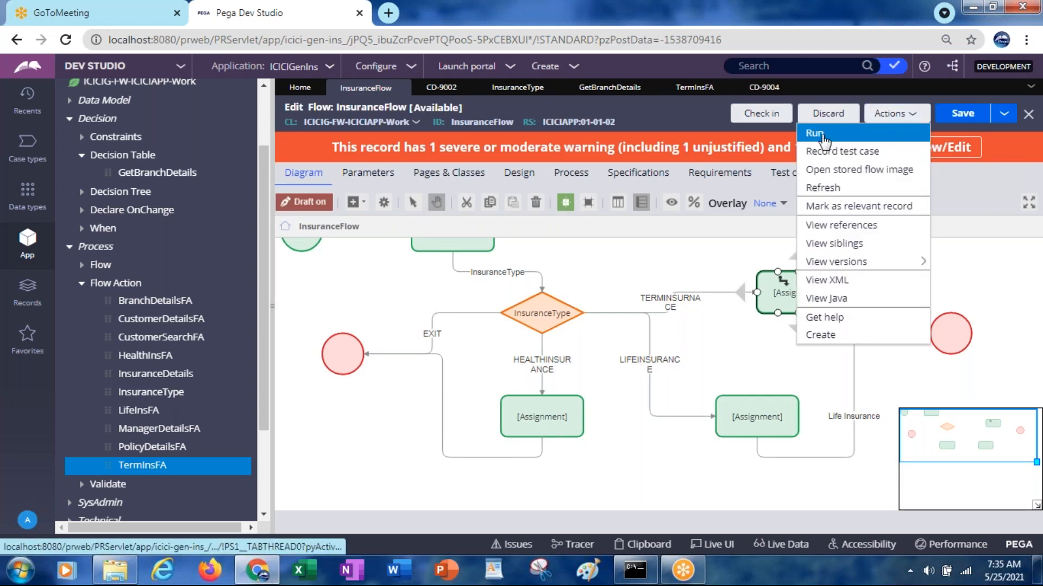
left_click(825, 135)
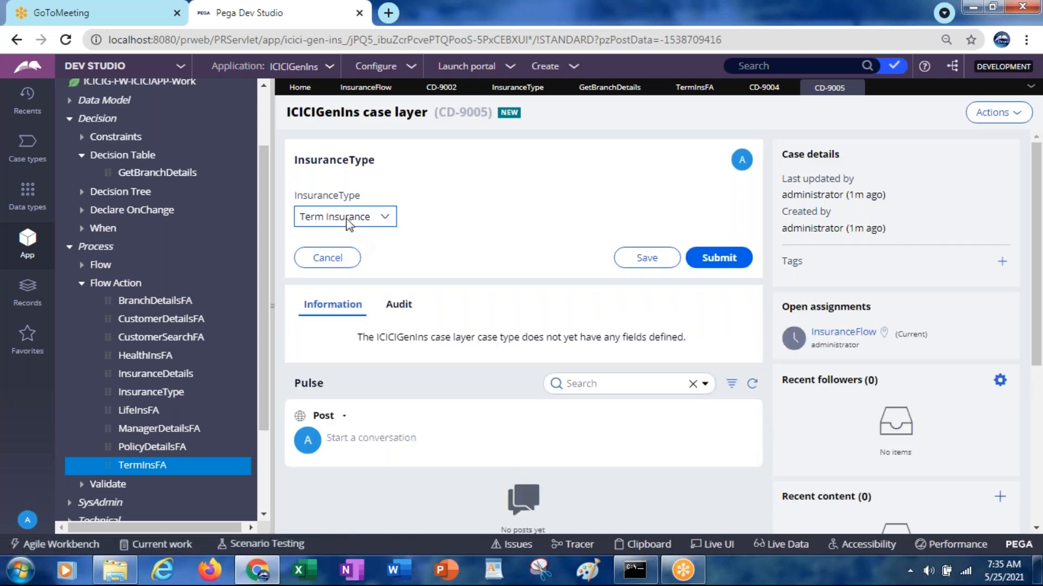
left_click(348, 217)
left_click(343, 247)
left_click(716, 259)
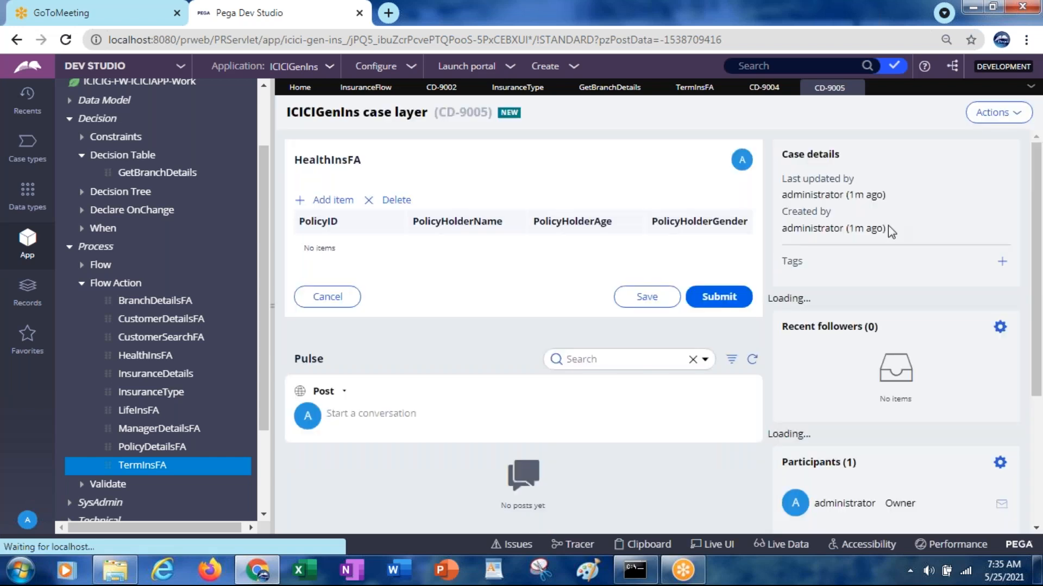
left_click(993, 114)
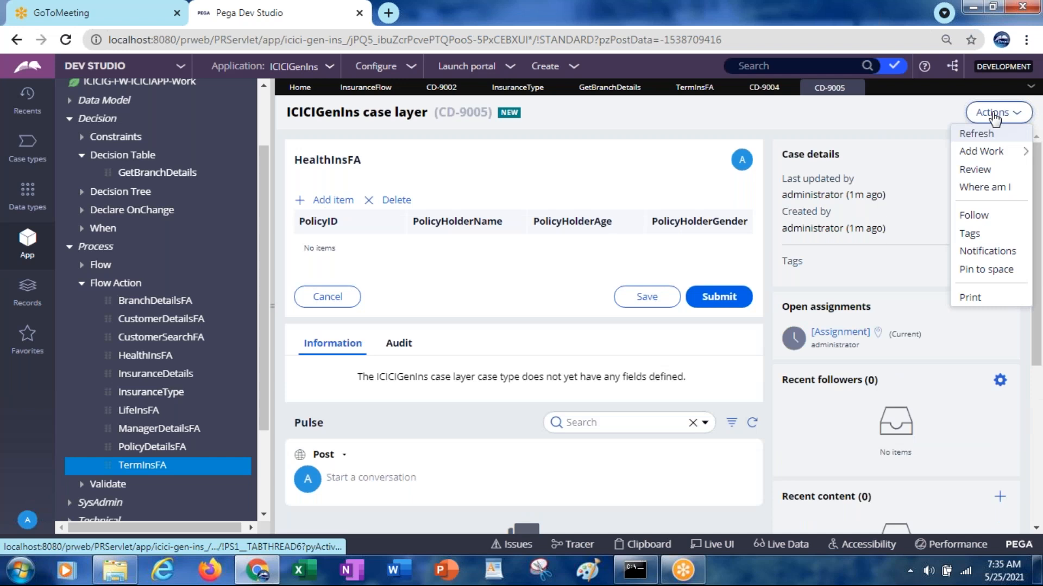
mouse_move(987, 152)
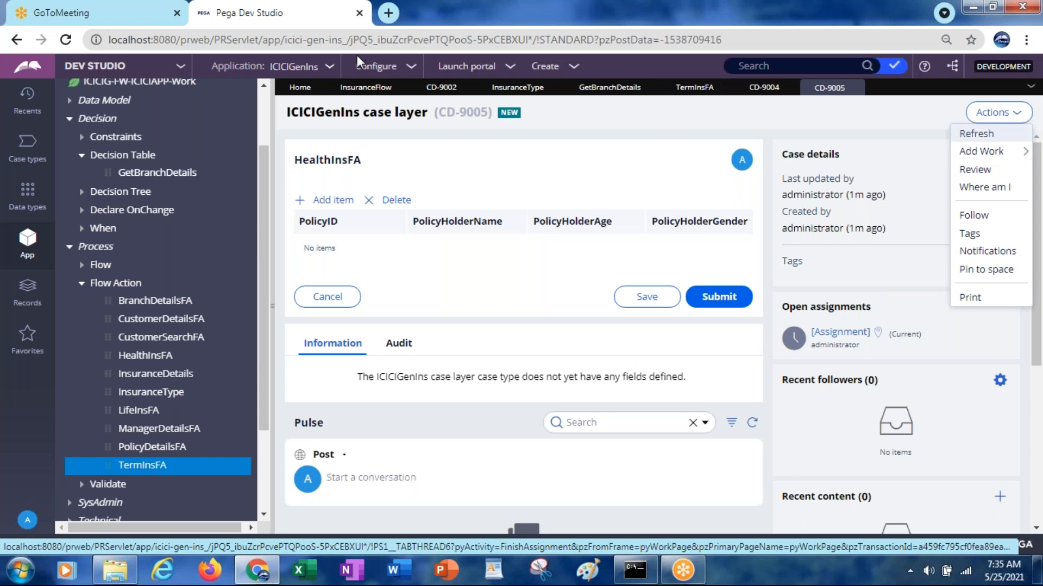
Step: Review the local actions configured on InsuranceFlow's health insurance assignment
left_click(367, 90)
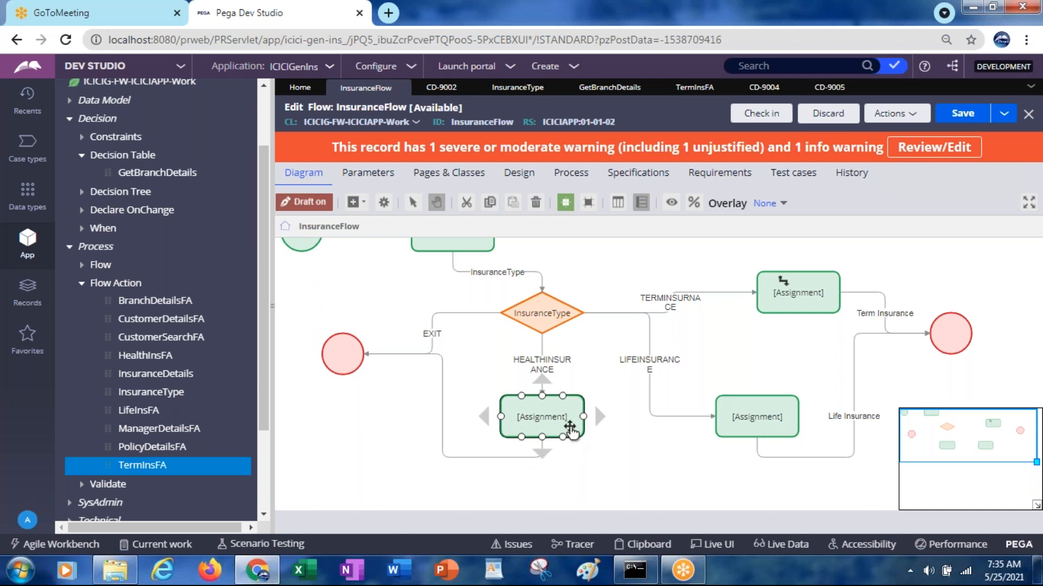
double_click(569, 428)
left_click_drag(884, 255, 882, 418)
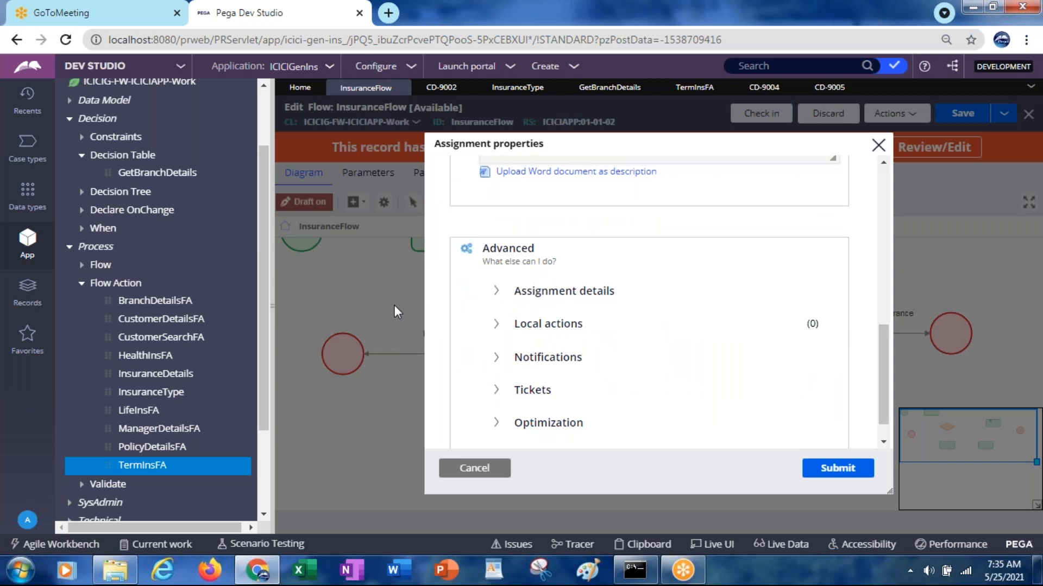
left_click(496, 325)
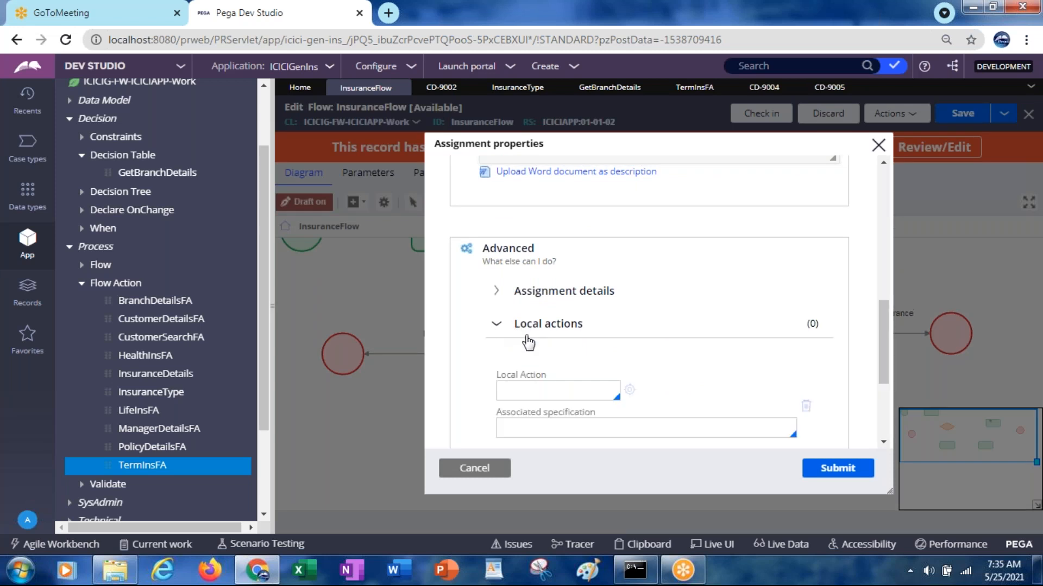
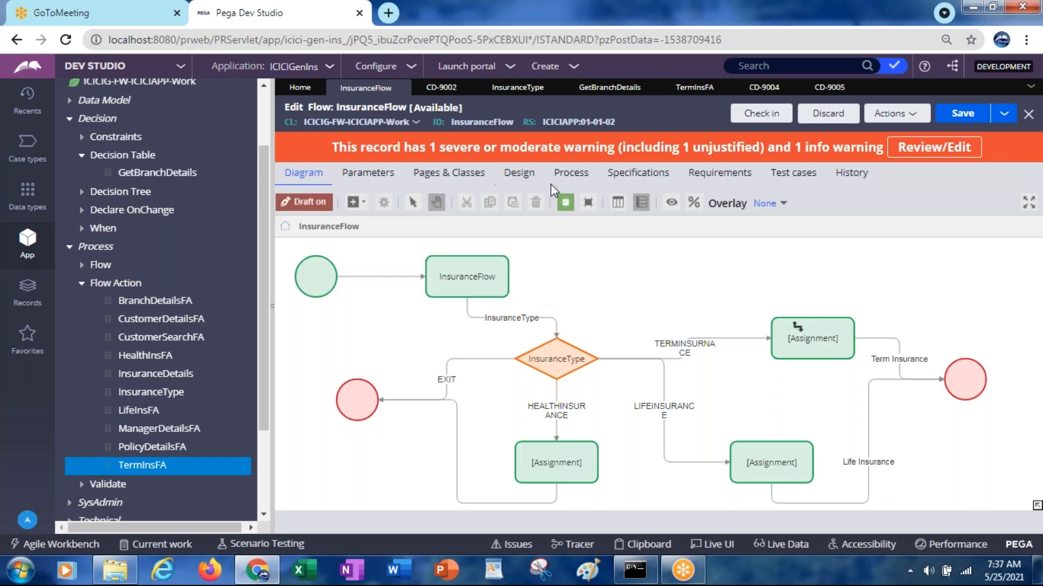
Step: In InsuranceFlow's refreshed design settings, enable displaying the flow-wide local actions first and in alphabetical order
left_click(519, 174)
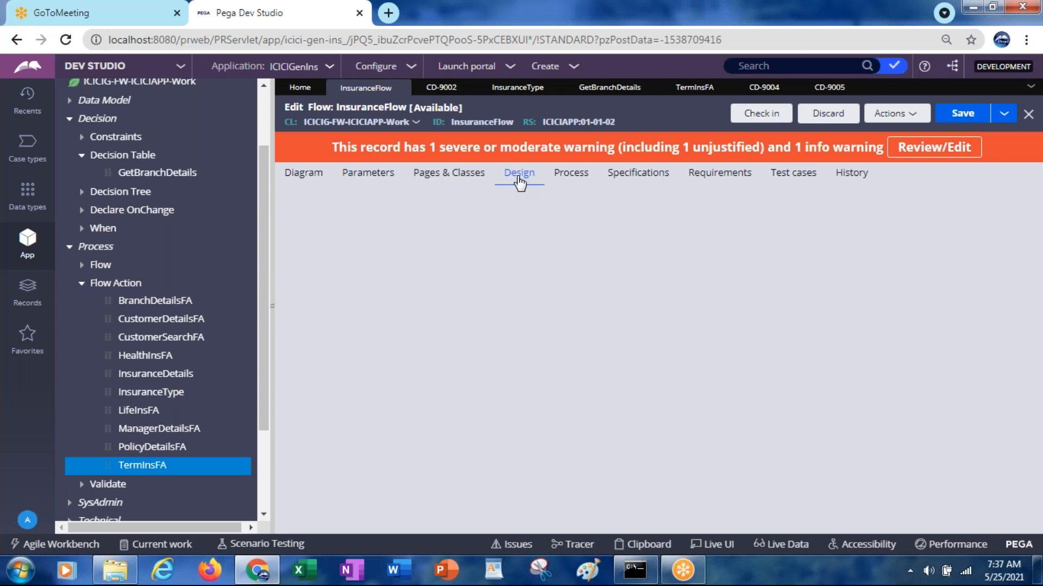
left_click(891, 115)
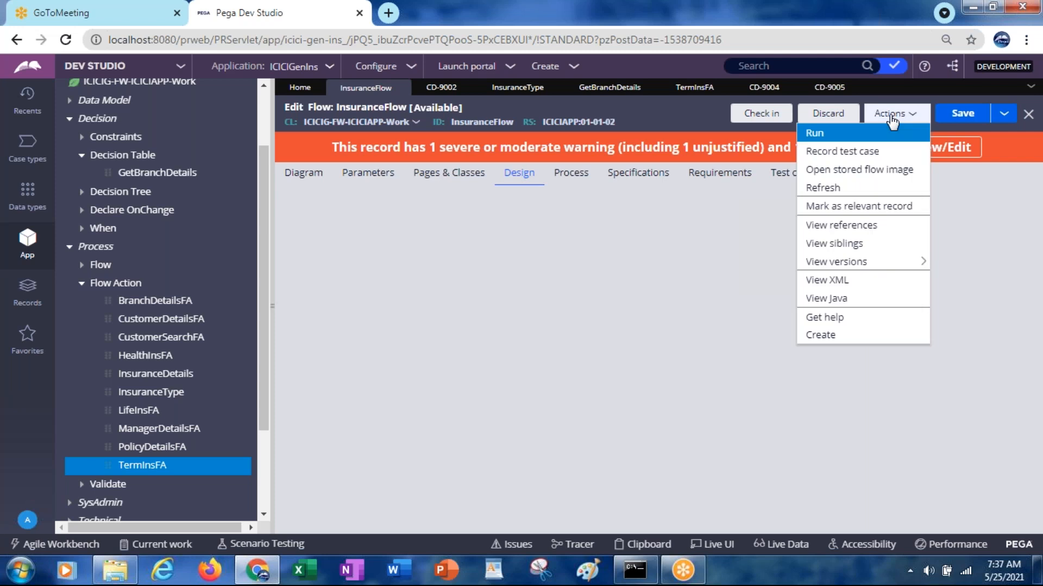
left_click(823, 188)
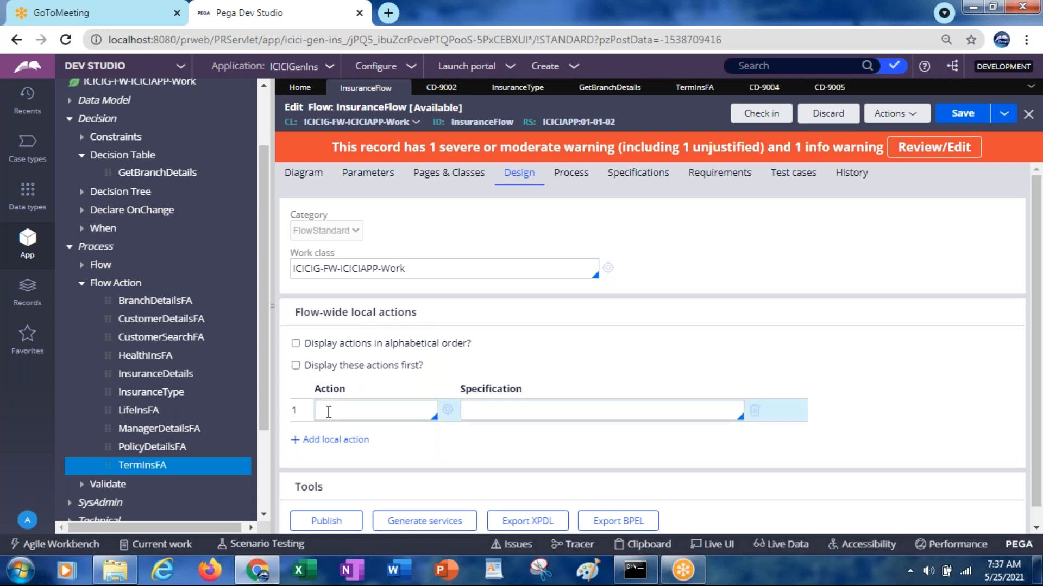
left_click(295, 366)
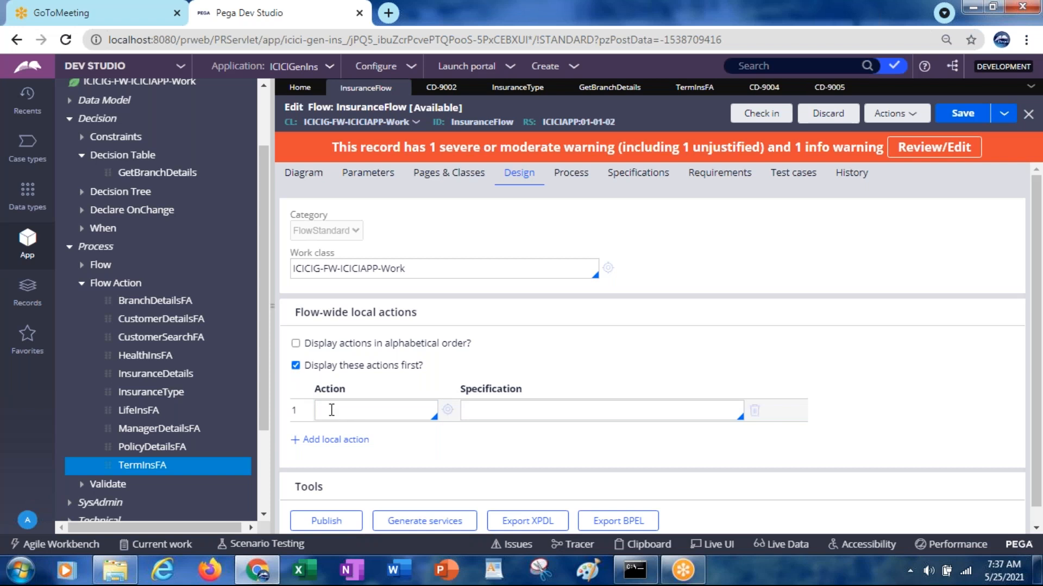
left_click(296, 344)
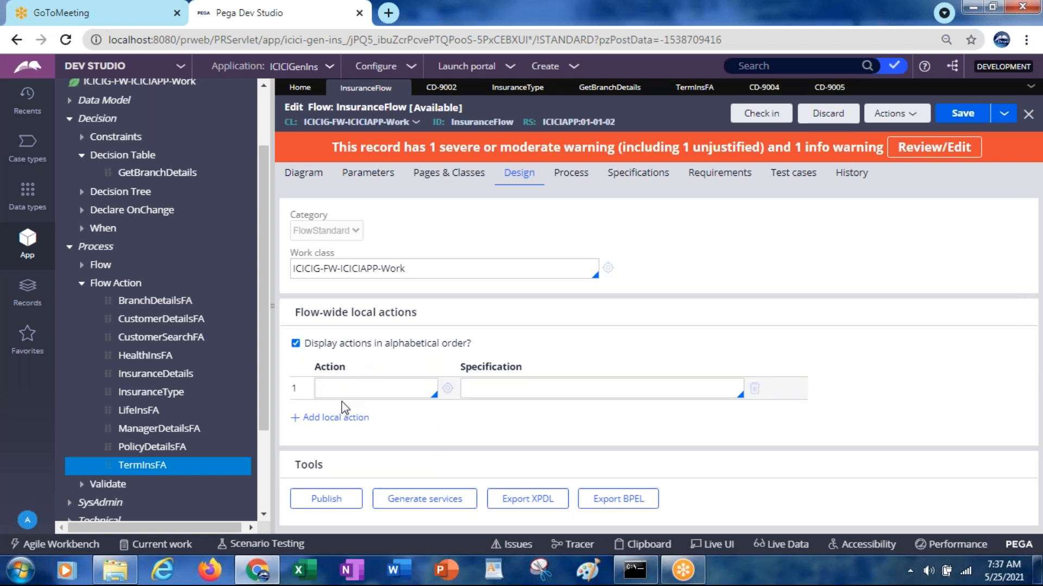
Step: Set AttachAFile as the first flow-wide local action of InsuranceFlow
left_click(330, 393)
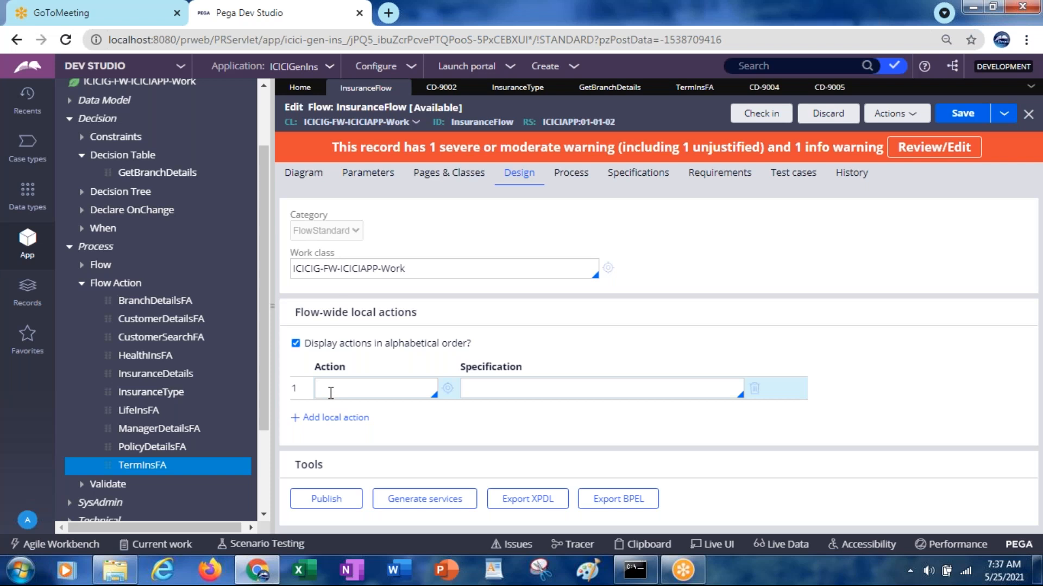
left_click(331, 392)
key("Down")
key("Down")
key("Down")
key("Down")
key("Down")
key("Down")
key("Down")
key("Down")
key("Down")
key("Down")
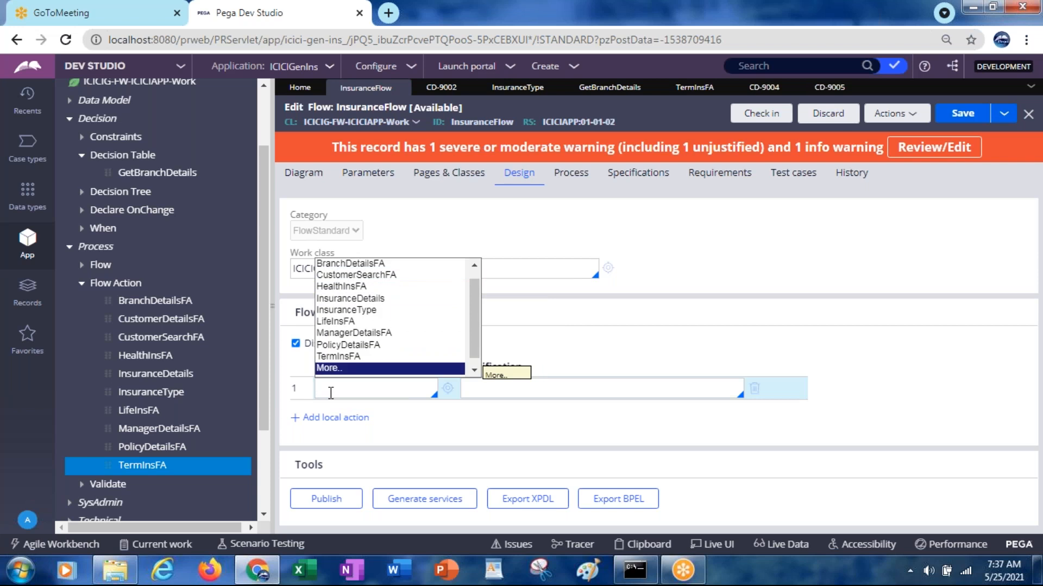
key("Return")
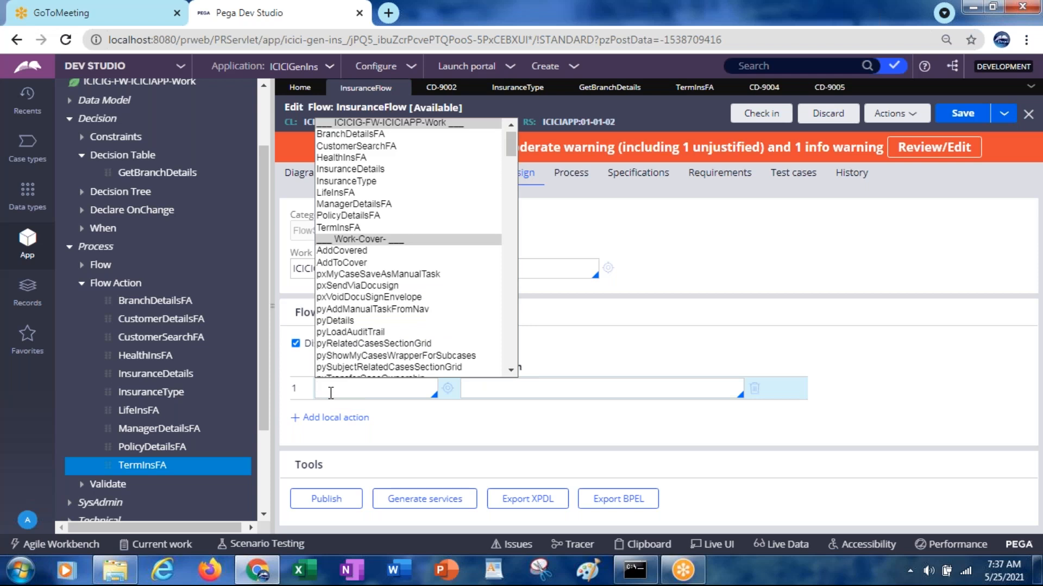
type("attach")
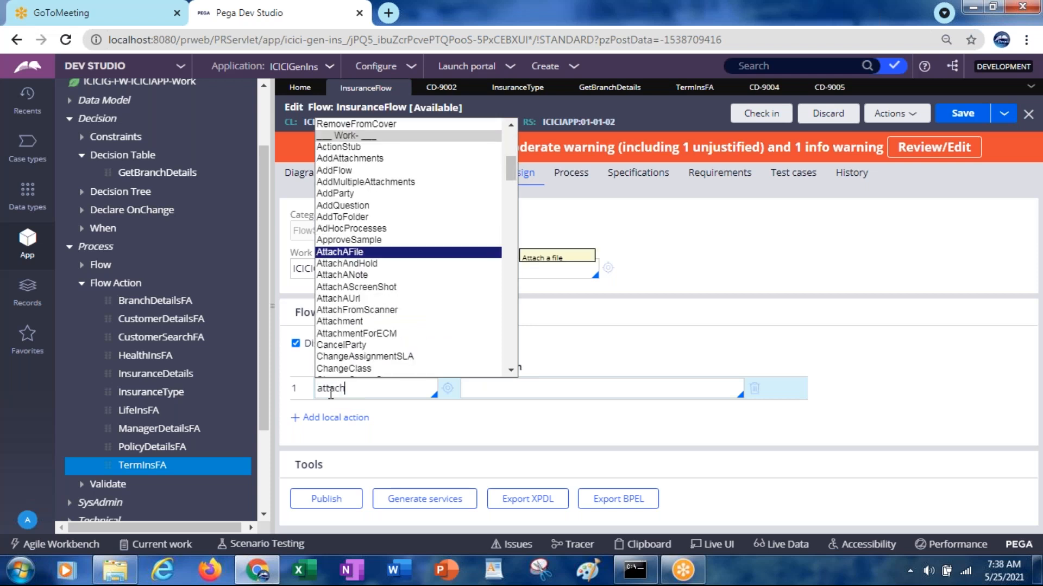
key("Return")
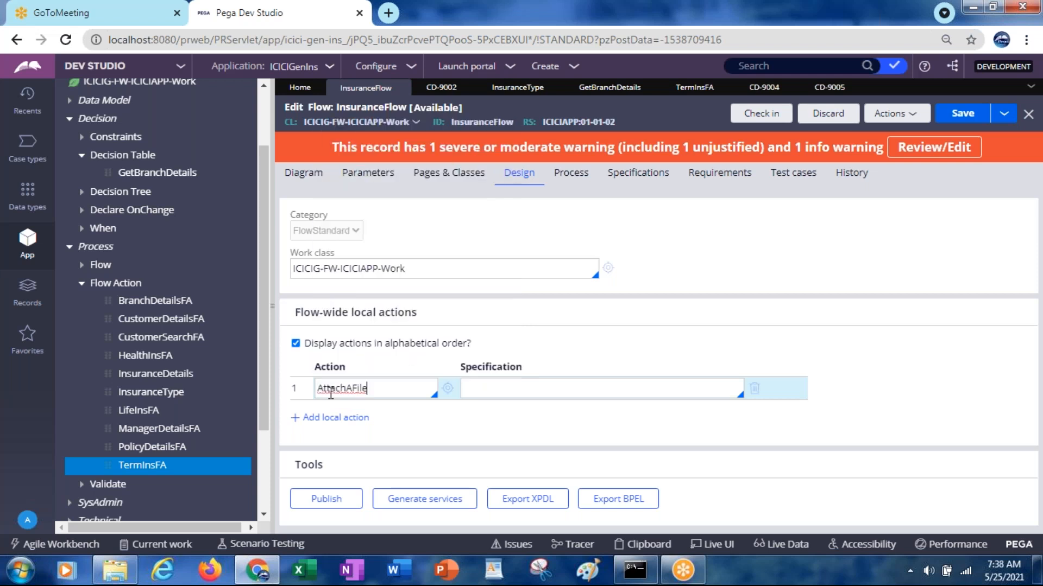
Step: Add AttachANote as the second flow-wide local action and save InsuranceFlow
left_click(332, 417)
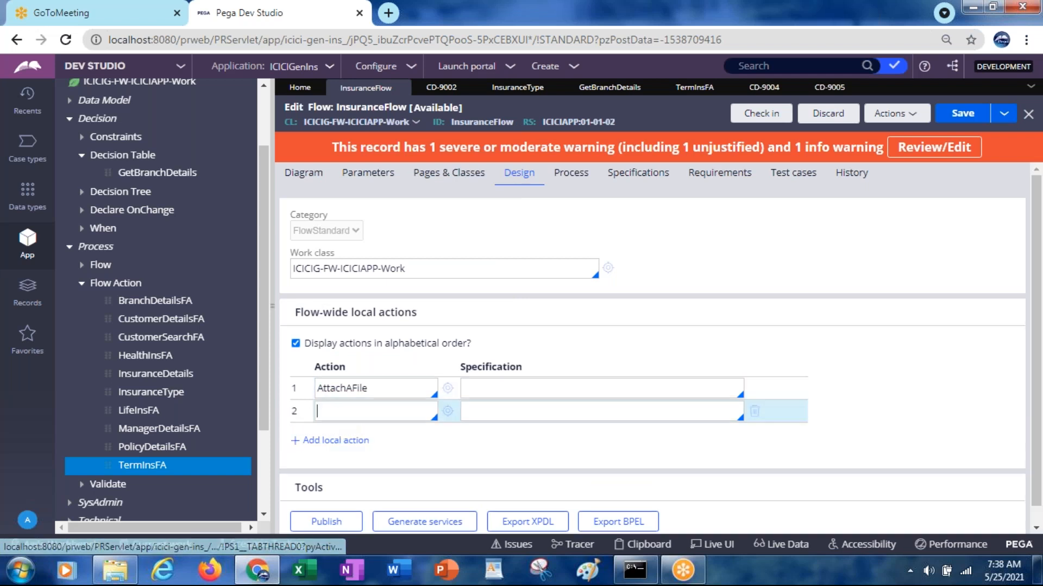
key("Down")
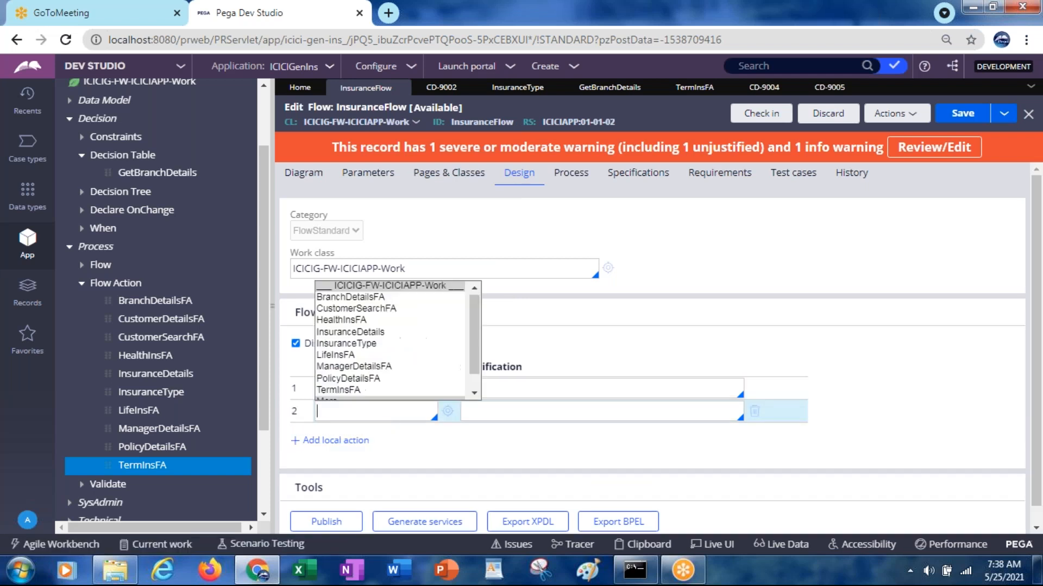
key("Down")
key("Down")
key("Down")
key("Down")
key("Down")
key("Down")
key("Down")
key("Down")
key("Down")
key("Down")
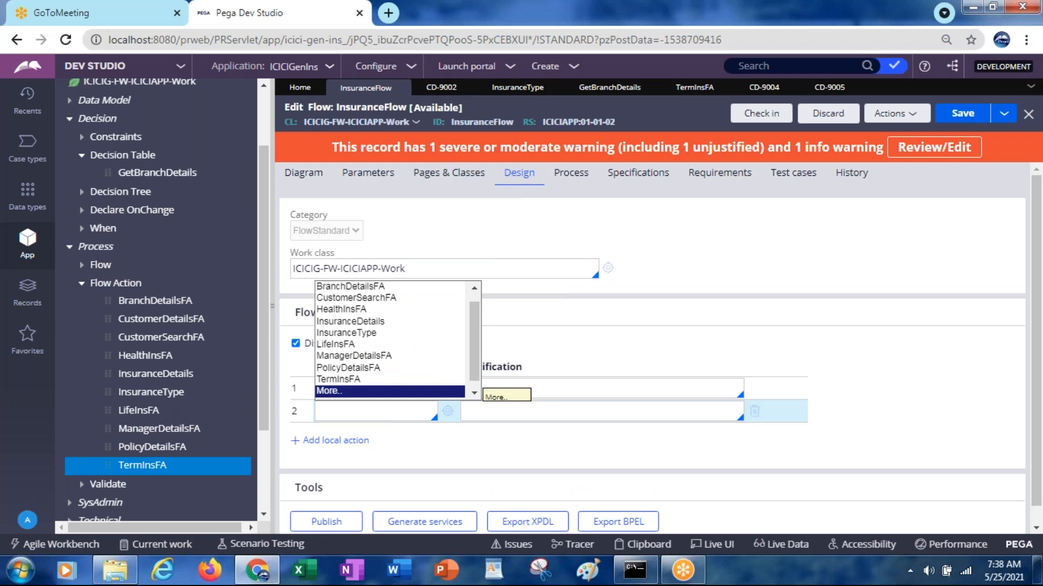
key("Return")
type("att")
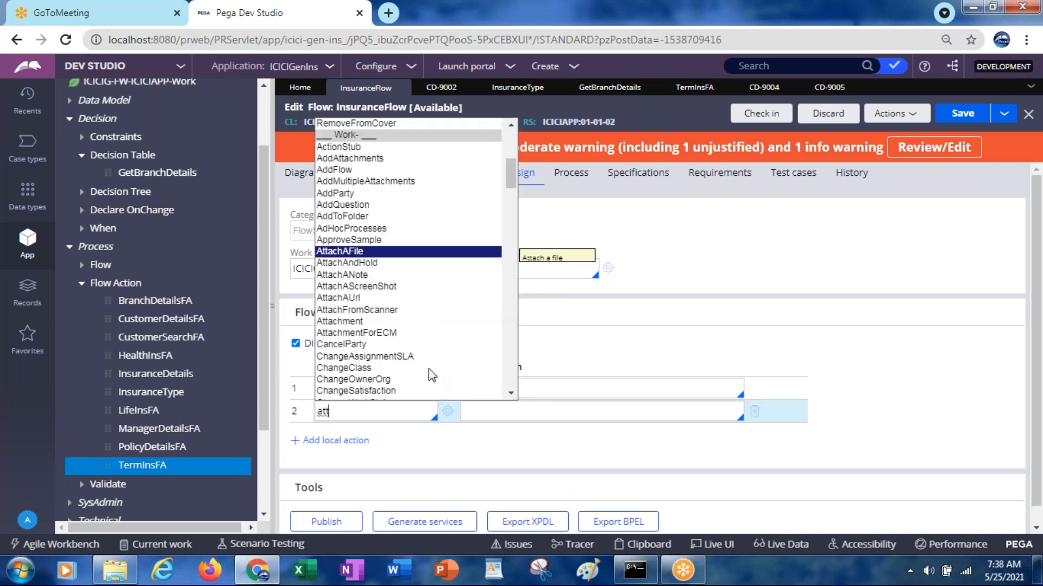
left_click(364, 274)
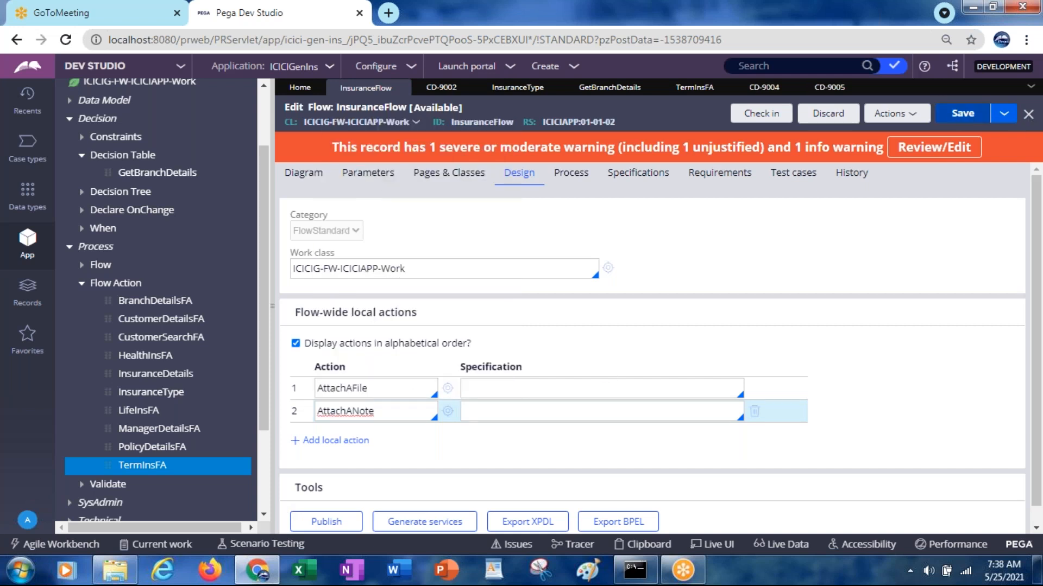
left_click(960, 116)
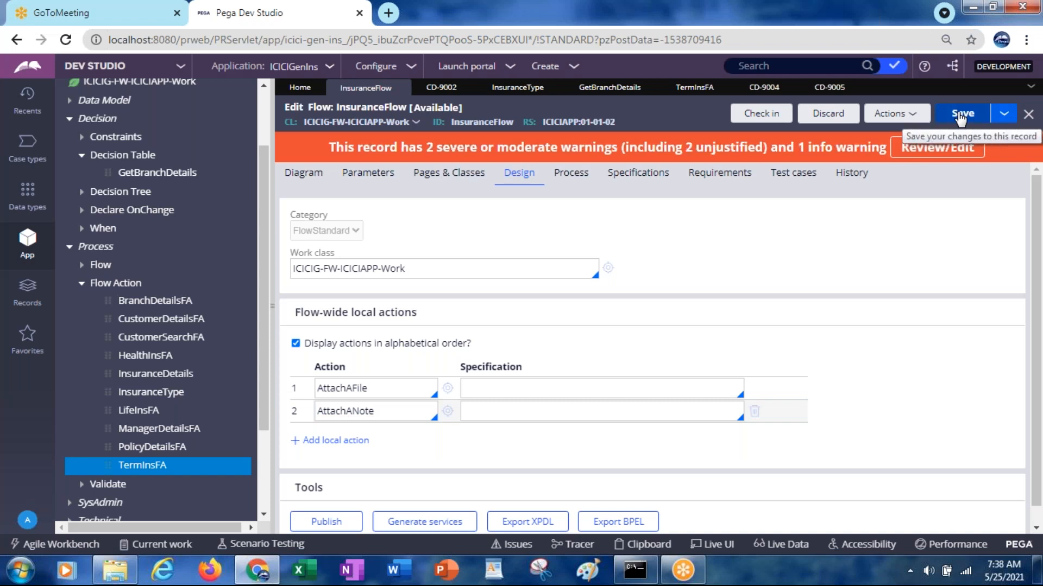
left_click(960, 115)
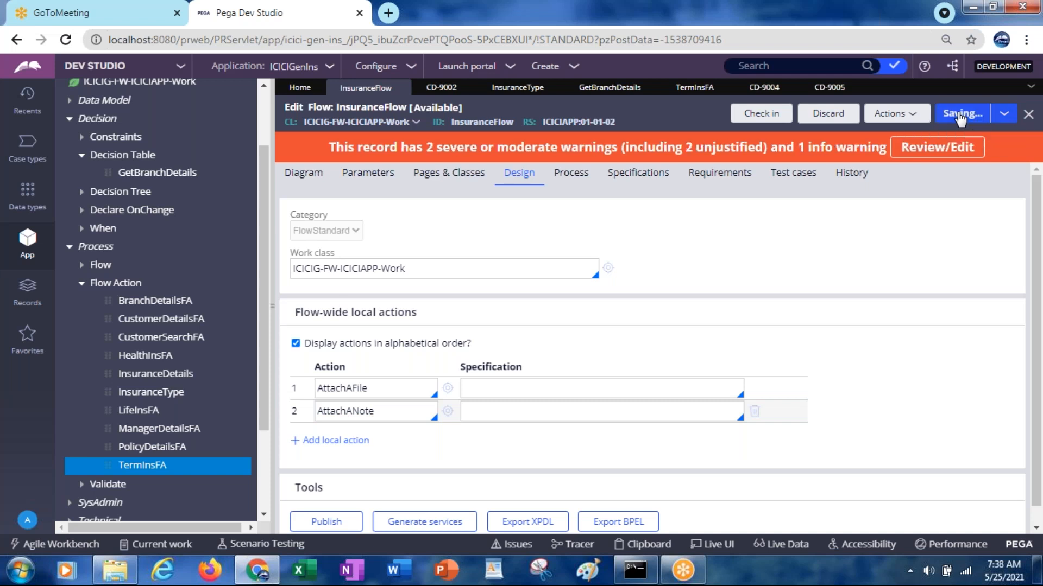
Step: Run the saved InsuranceFlow, submit the case as Health Insurance, and check whether its actions include the flow-wide local actions
left_click(883, 115)
left_click(816, 135)
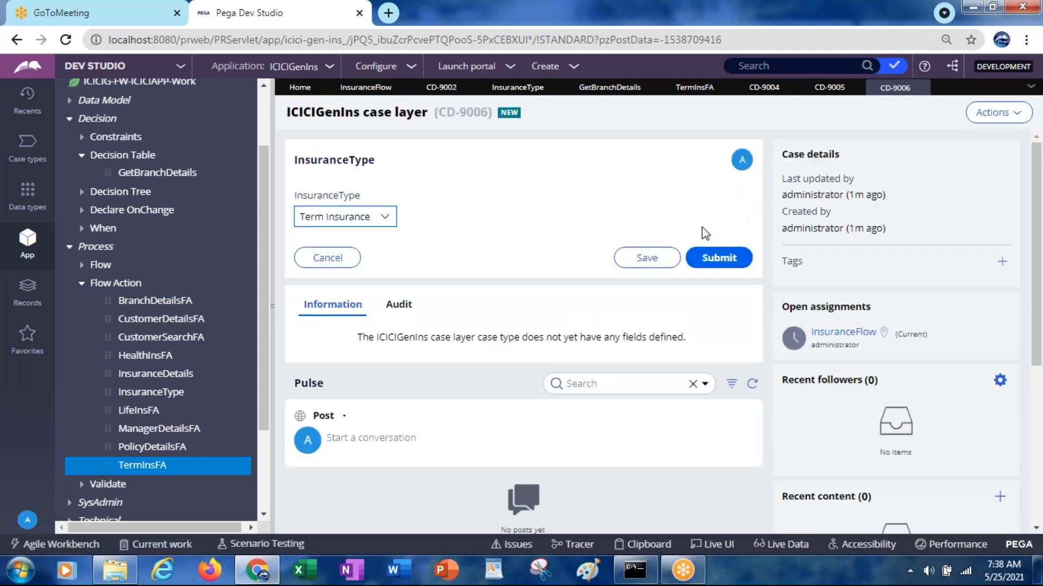
left_click(348, 217)
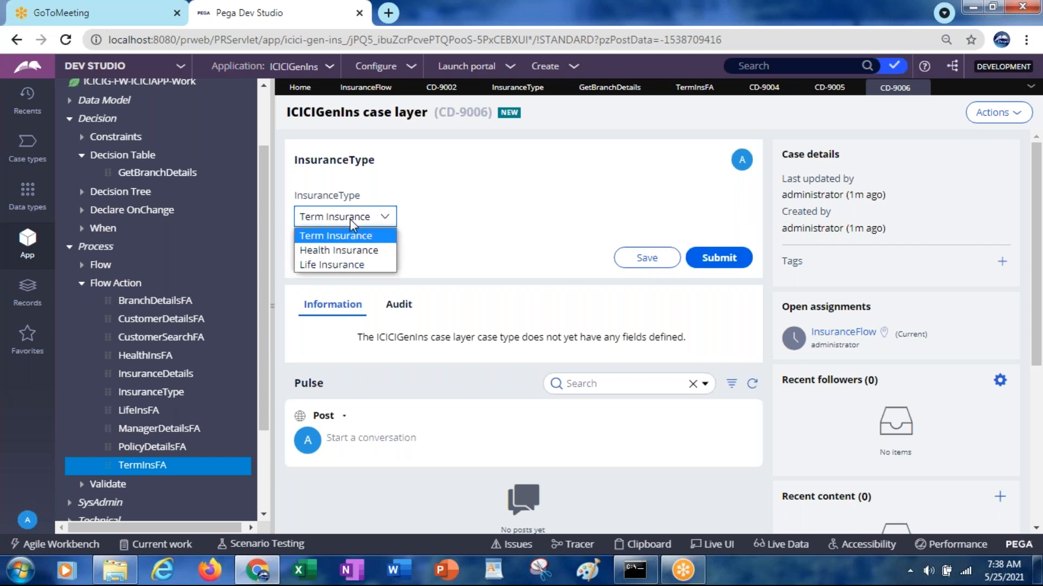
left_click(352, 253)
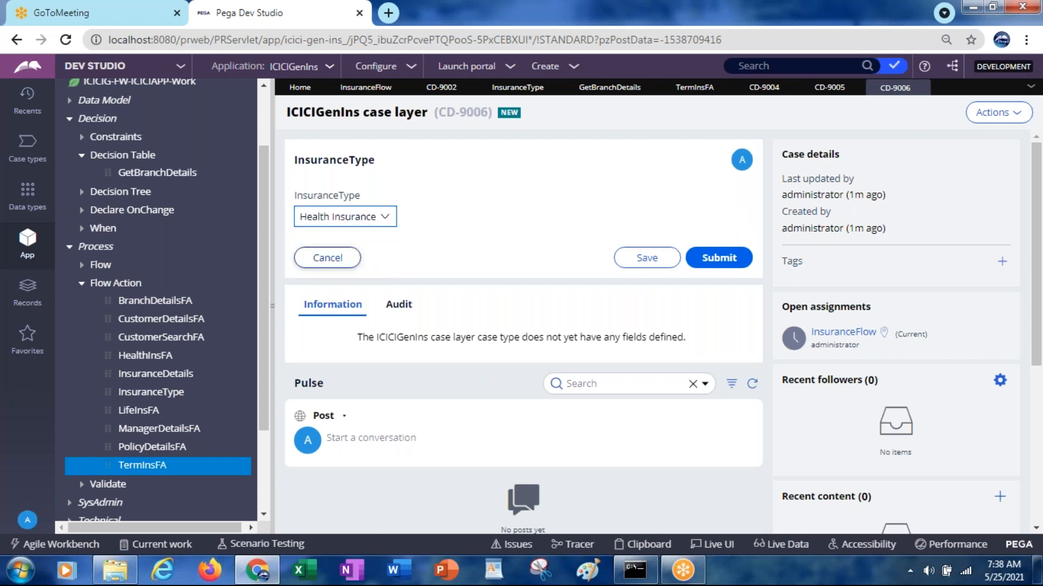
left_click(718, 262)
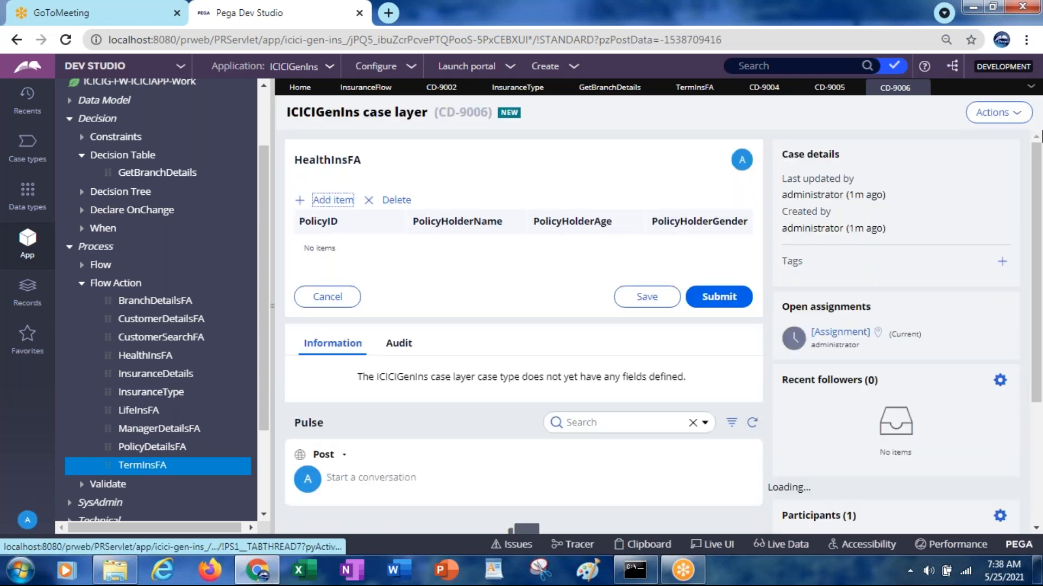
left_click(992, 113)
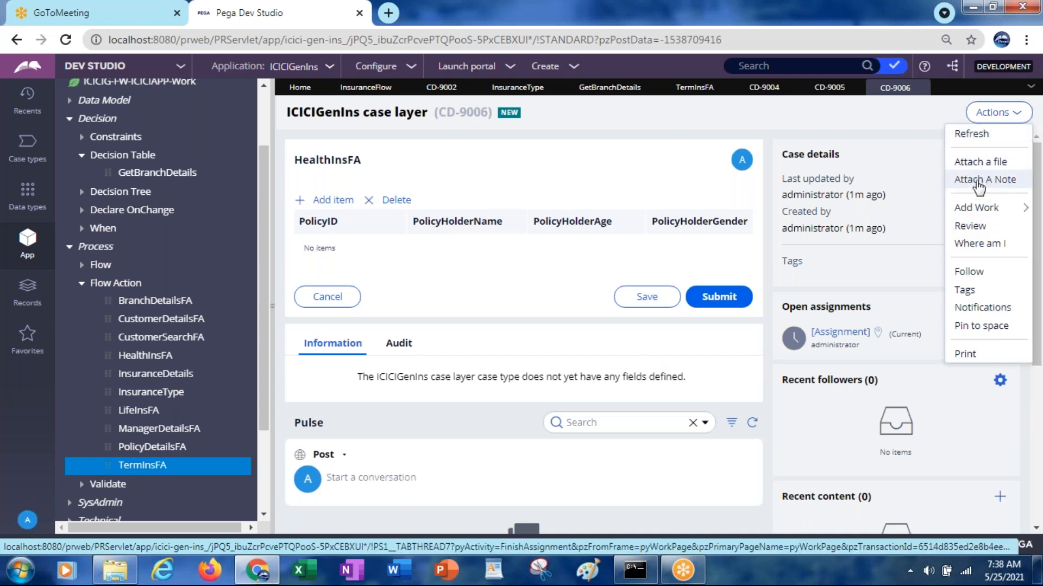
left_click(889, 150)
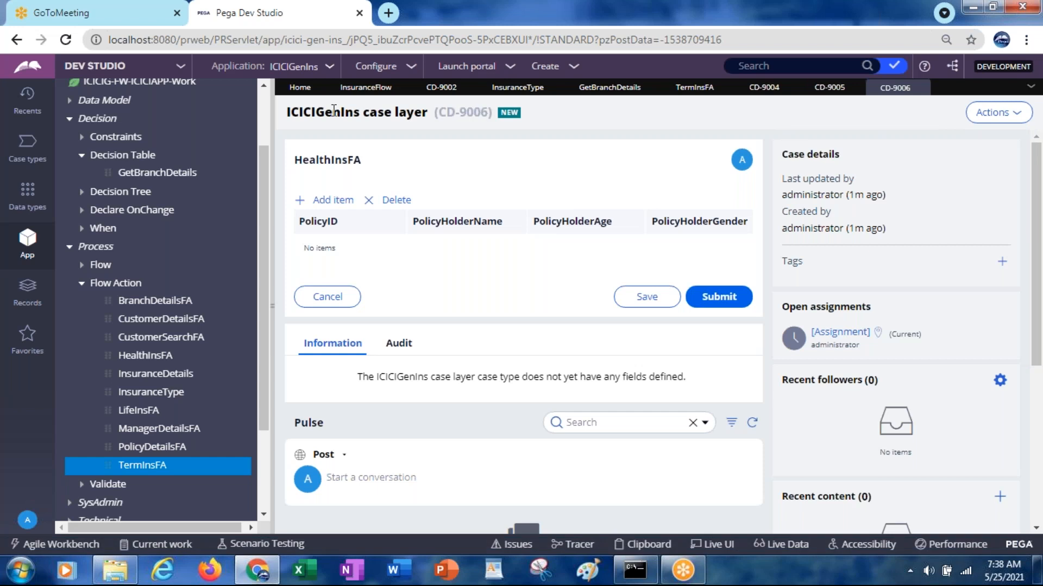
Step: Run InsuranceFlow again and launch the Attach A Note local action on the new case at its InsuranceType assignment
left_click(366, 87)
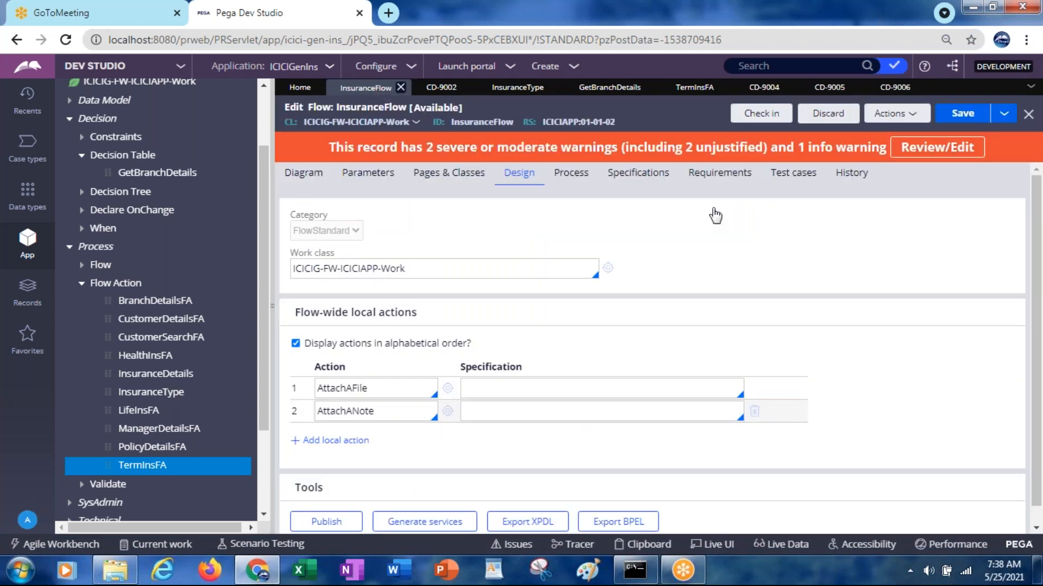
left_click(889, 115)
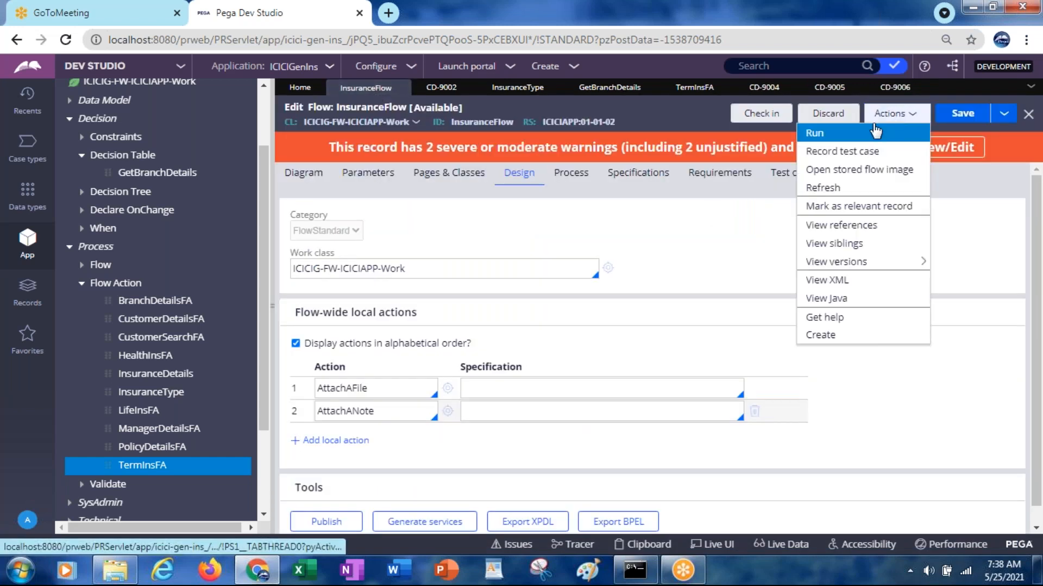
left_click(845, 136)
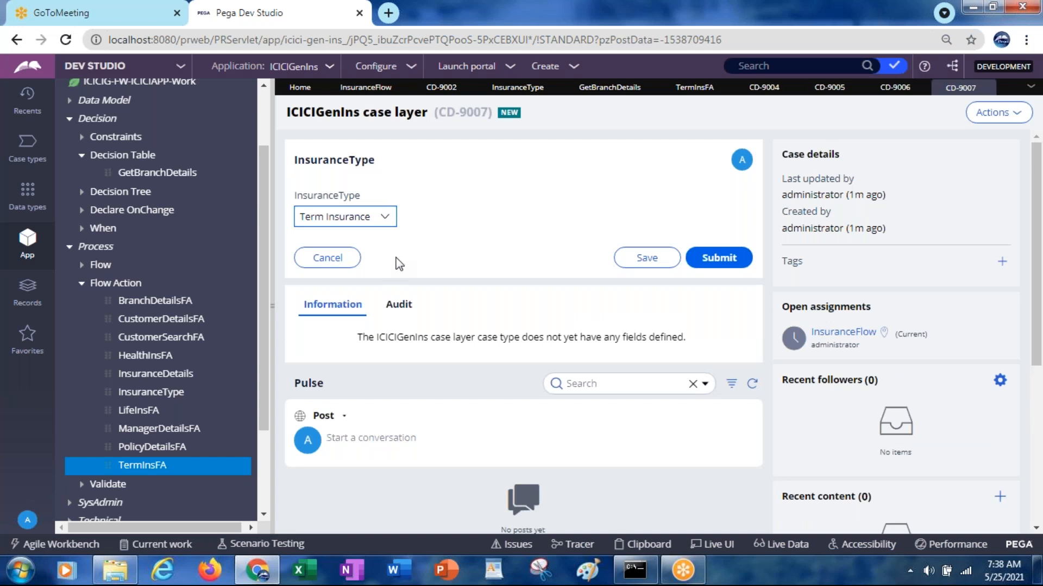
left_click(980, 117)
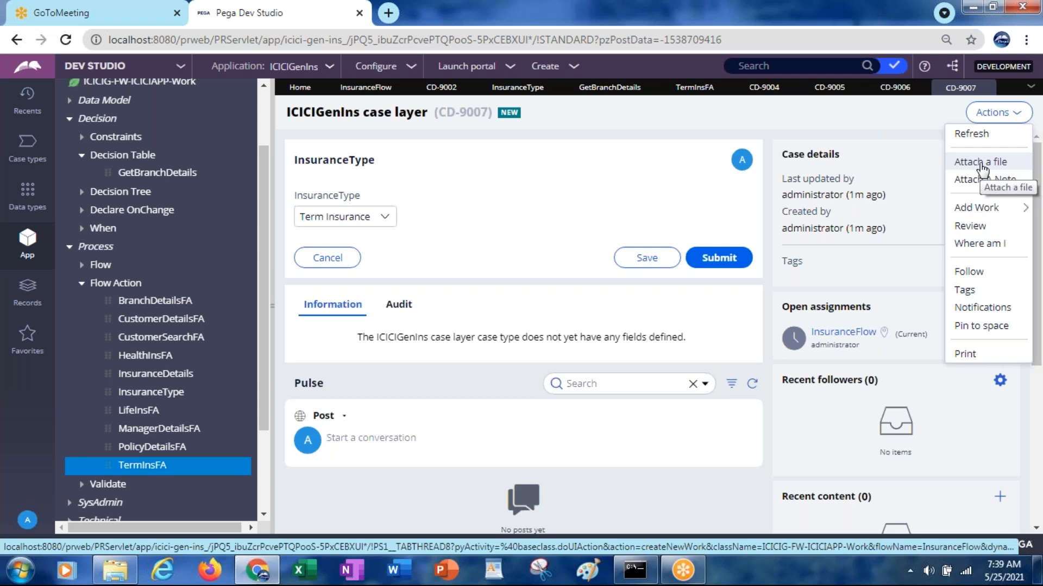
left_click(981, 185)
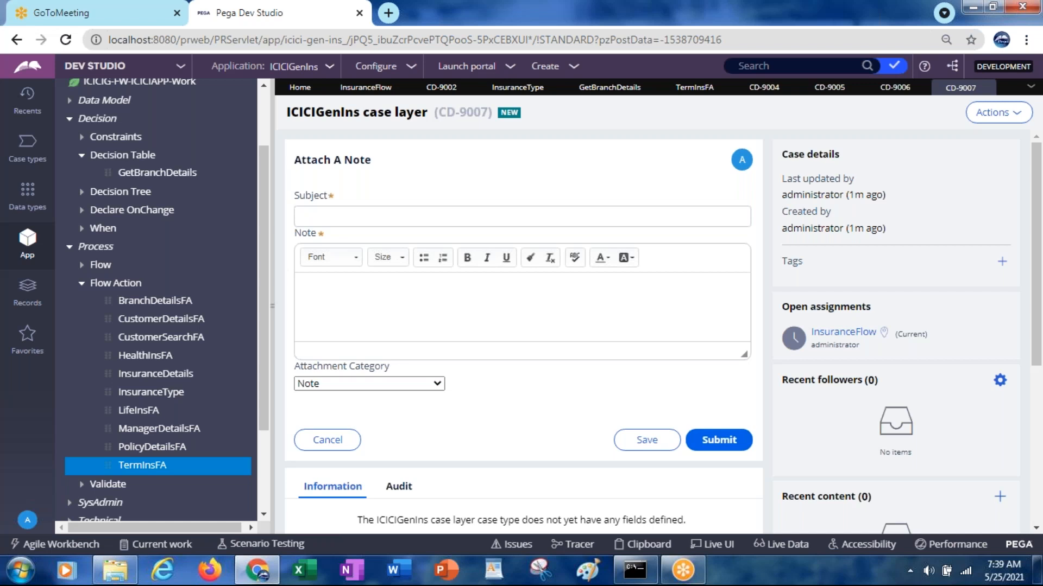
Step: Attach a note with the subject "testing note" and the text "testing note of local actions" to the case
left_click(392, 216)
type("testing note")
key("BackSpace")
key("BackSpace")
key("BackSpace")
type("ote")
key("Tab")
type("testing note")
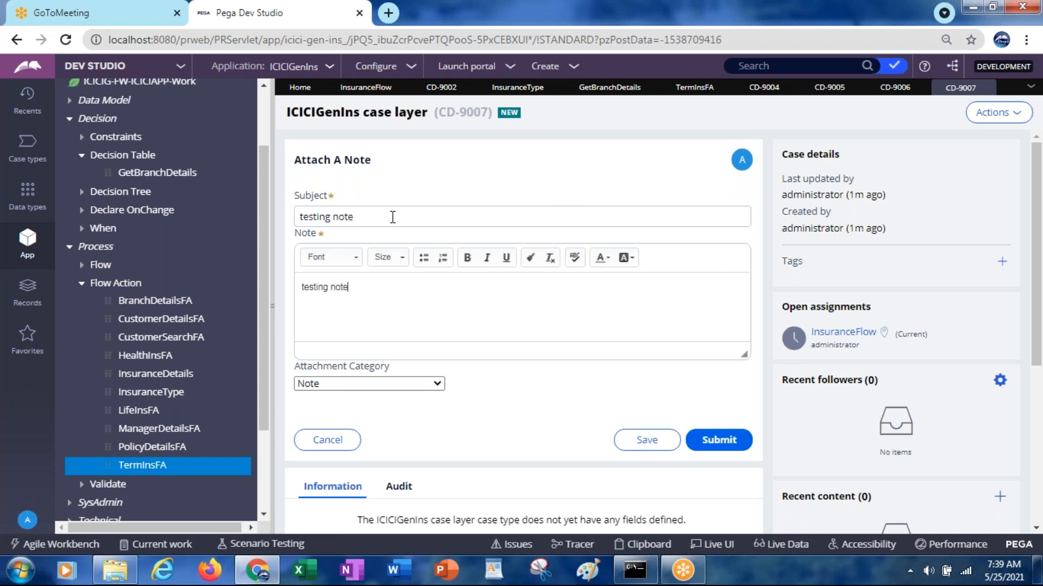
type(" of local actions")
left_click(715, 445)
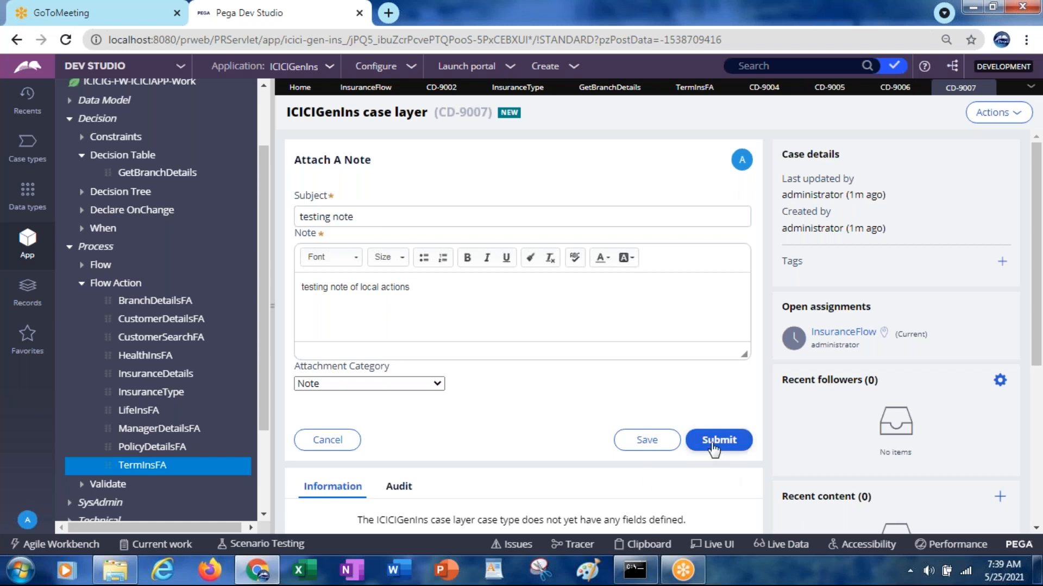
left_click(714, 445)
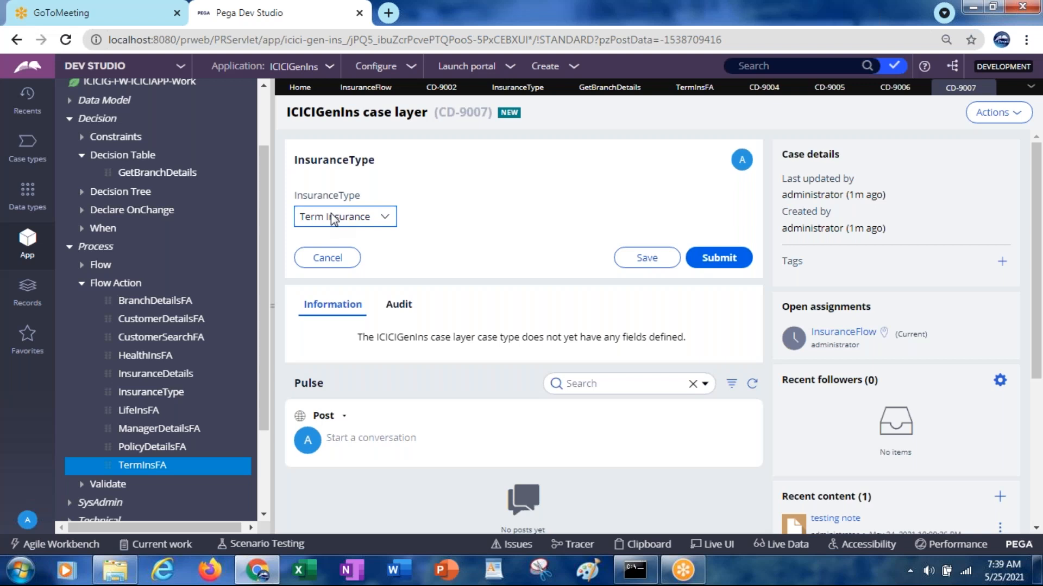
Step: Set the TermInsFA flow action's usage to Local and Connector and save it
left_click(695, 89)
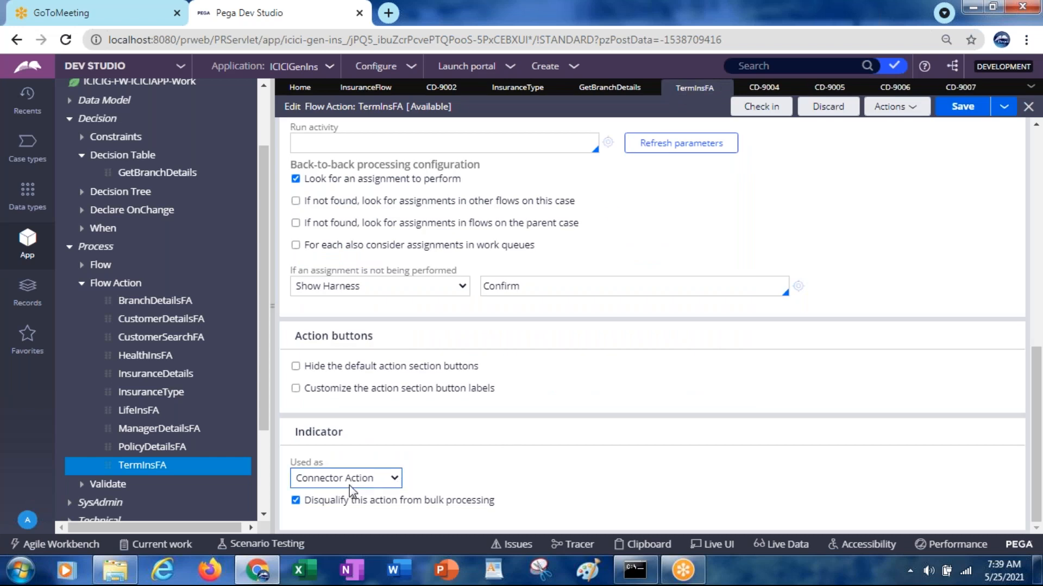
left_click(350, 483)
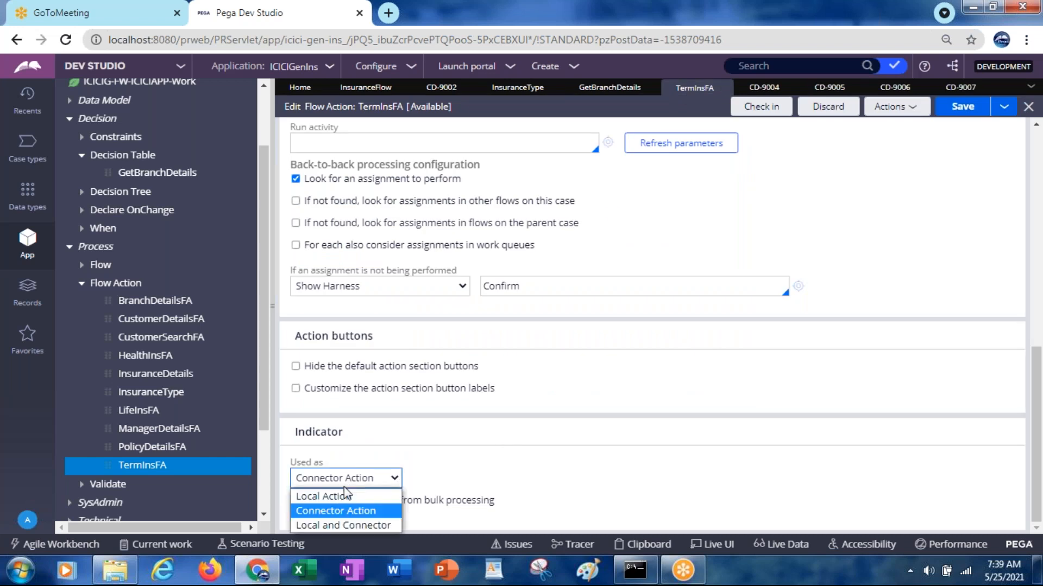
left_click(333, 526)
left_click(971, 119)
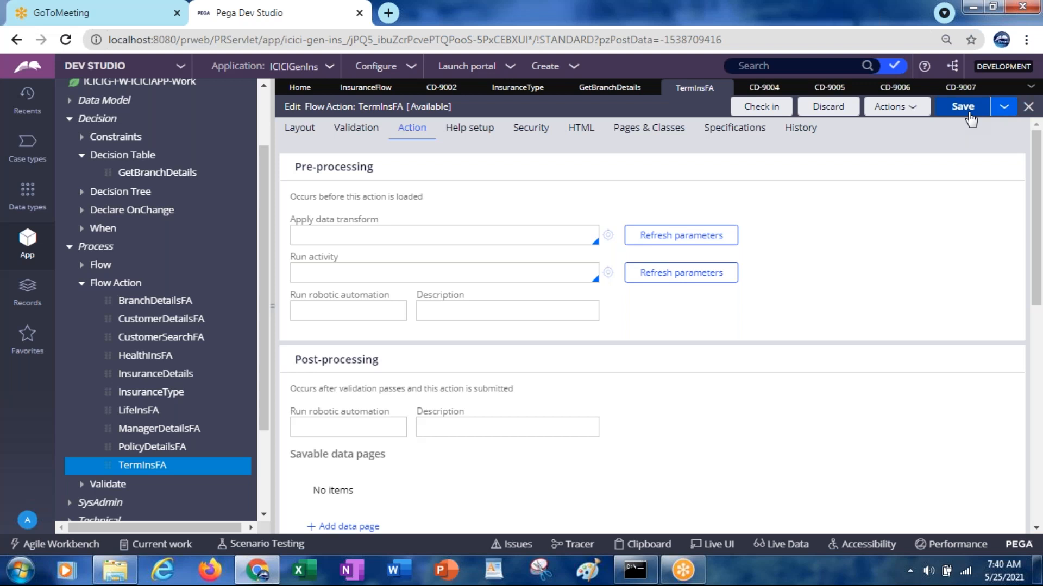
Step: Review InsuranceFlow's diagram, including the Term Insurance assignment, and its flow-wide local actions
left_click(365, 88)
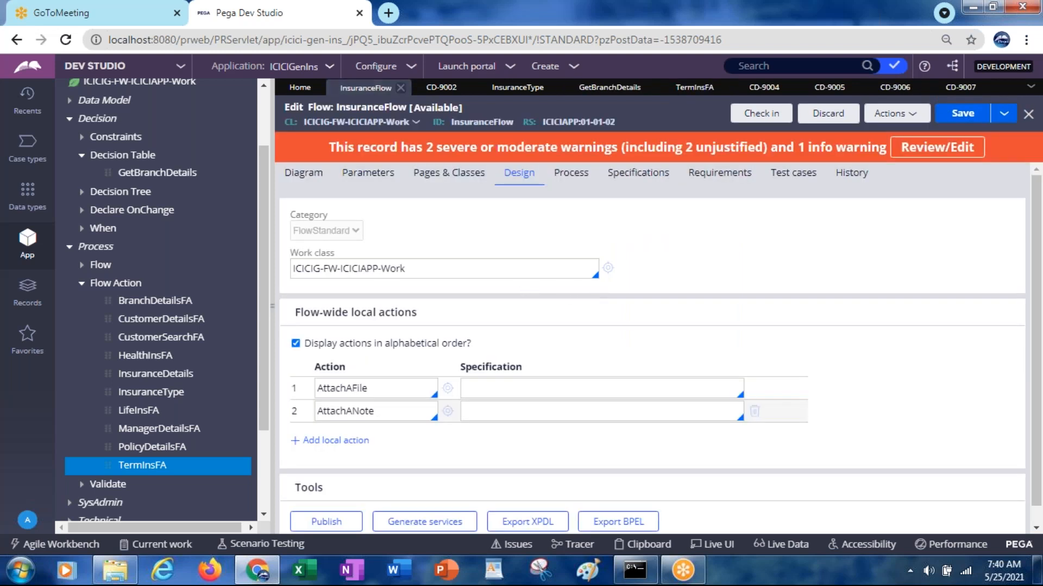
left_click(310, 177)
left_click(812, 342)
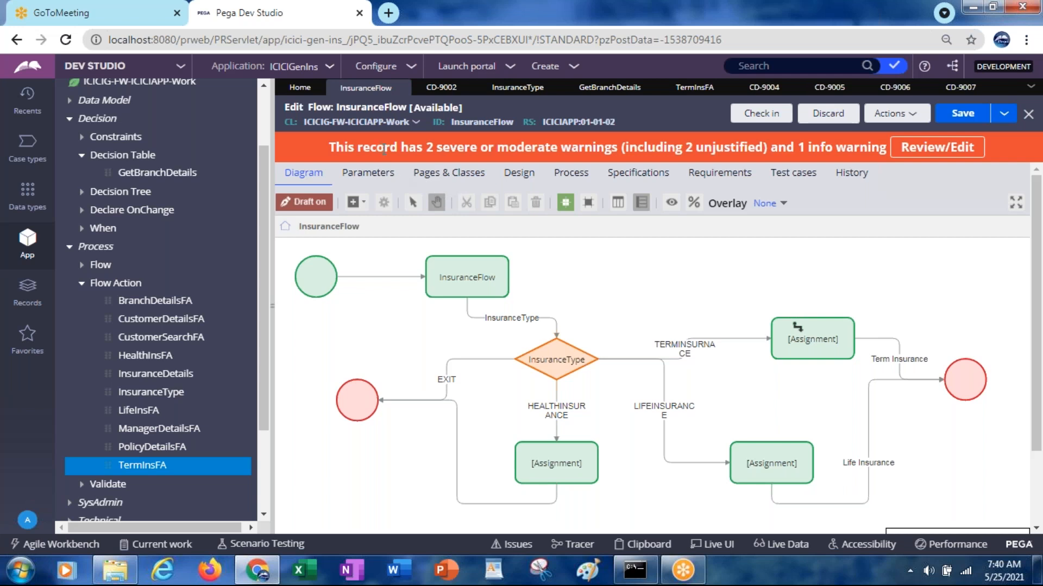
left_click(519, 173)
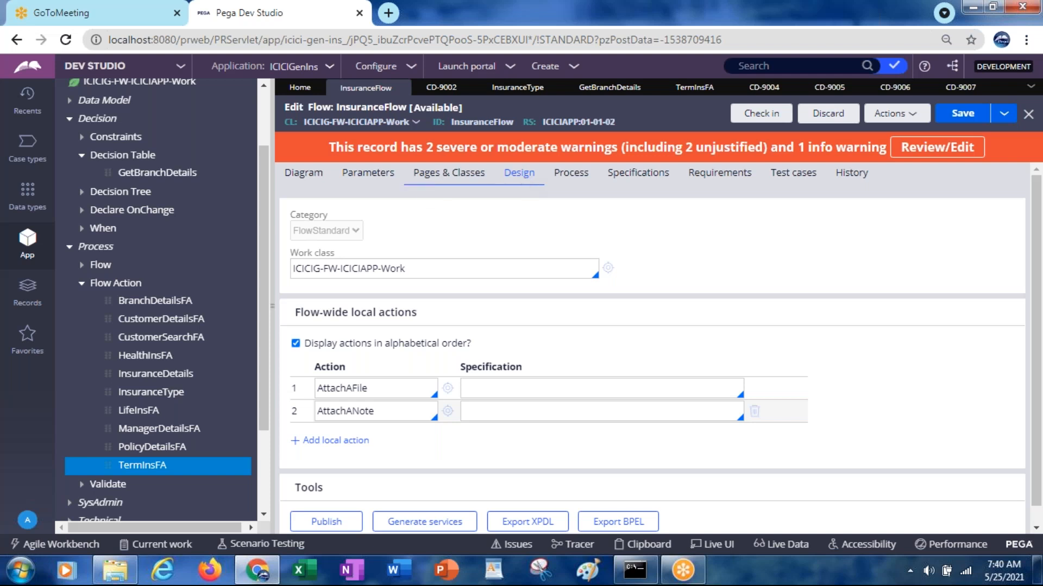
left_click(317, 186)
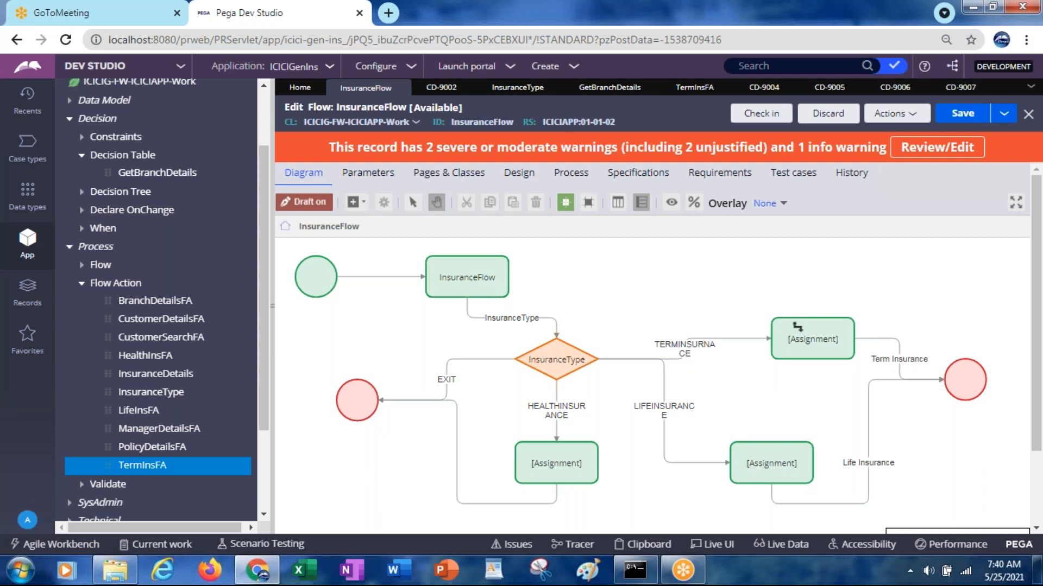
Step: Close the GetBranchDetails decision table and the test cases CD-9004 through CD-9007
left_click(612, 100)
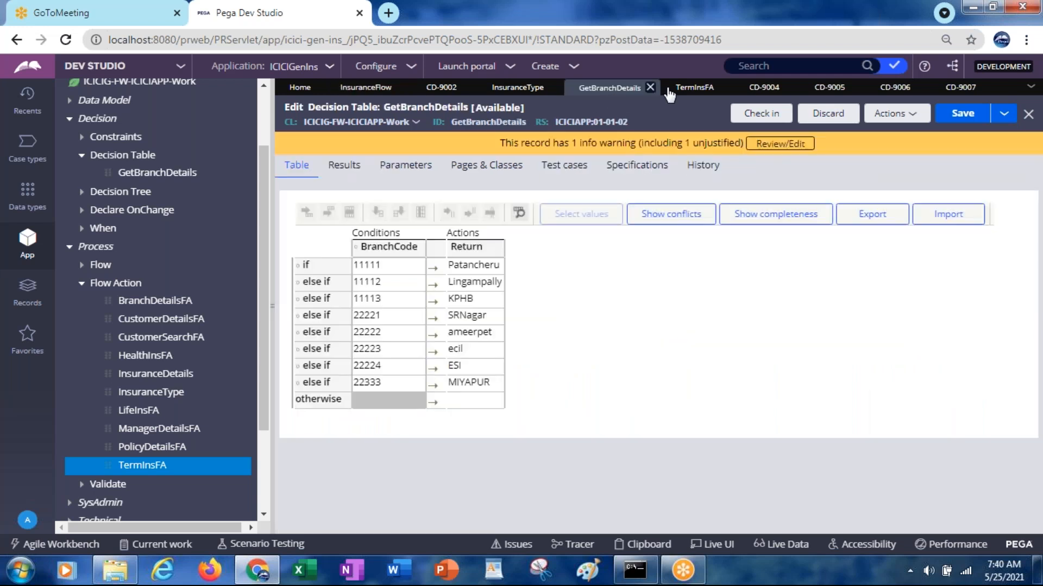
left_click(649, 88)
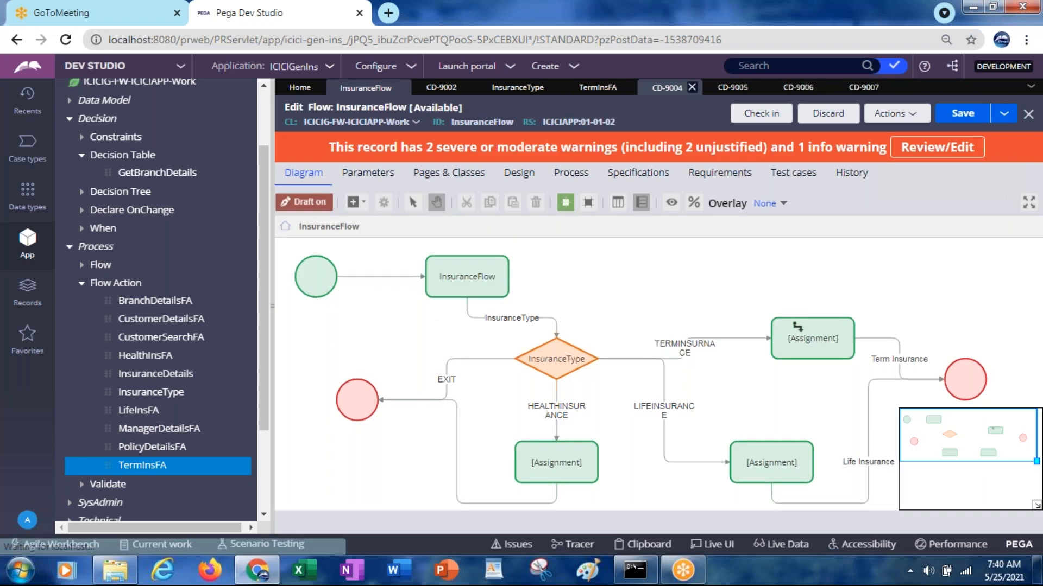
left_click(685, 87)
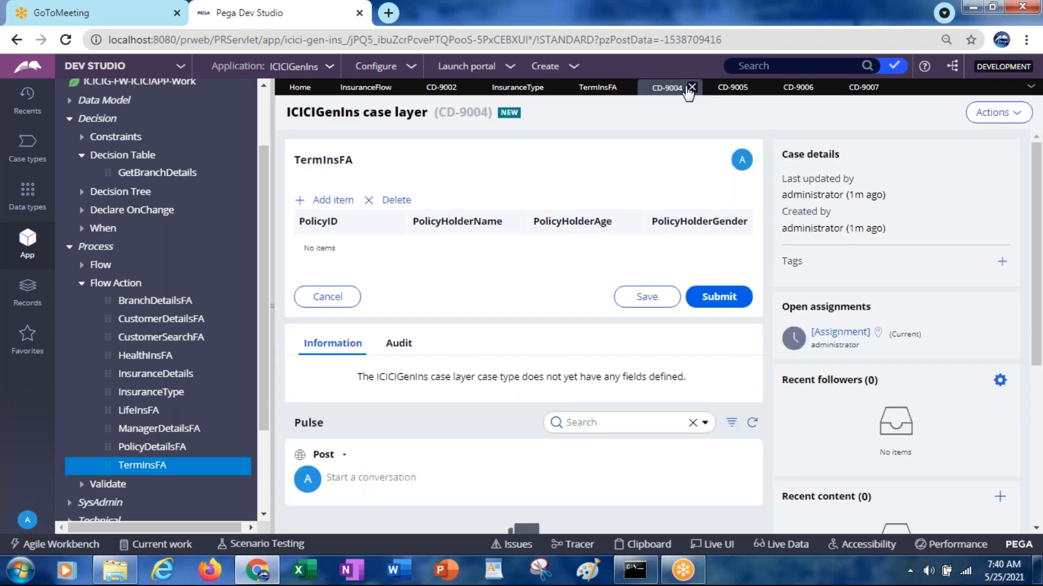
left_click(692, 88)
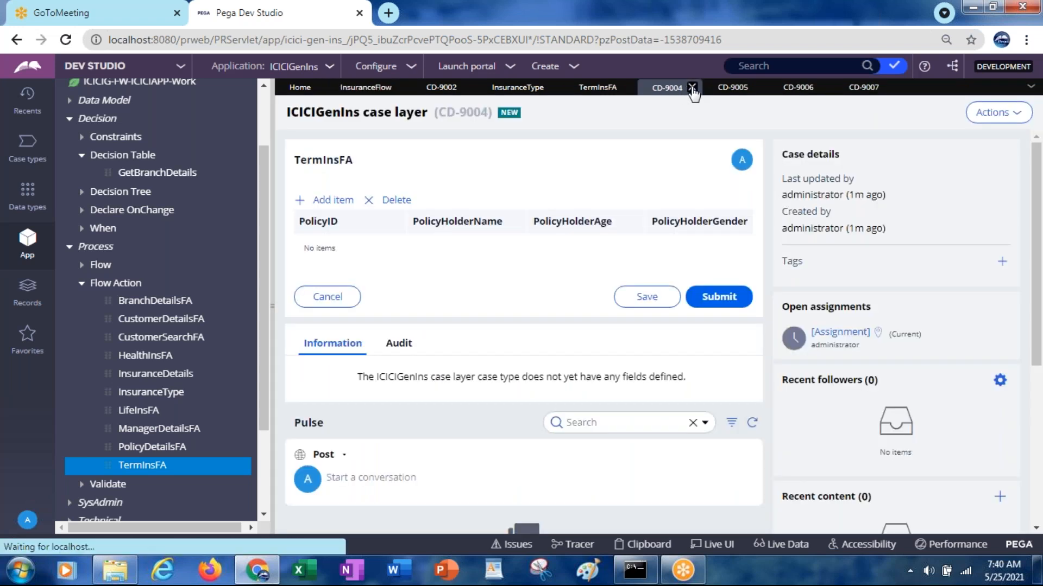
left_click(693, 88)
left_click(692, 88)
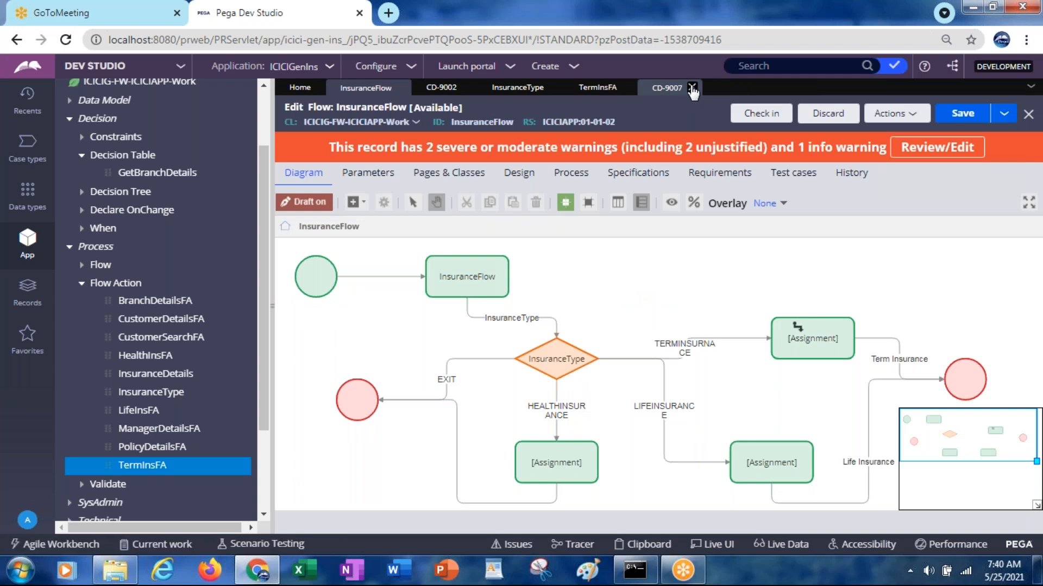
left_click(693, 88)
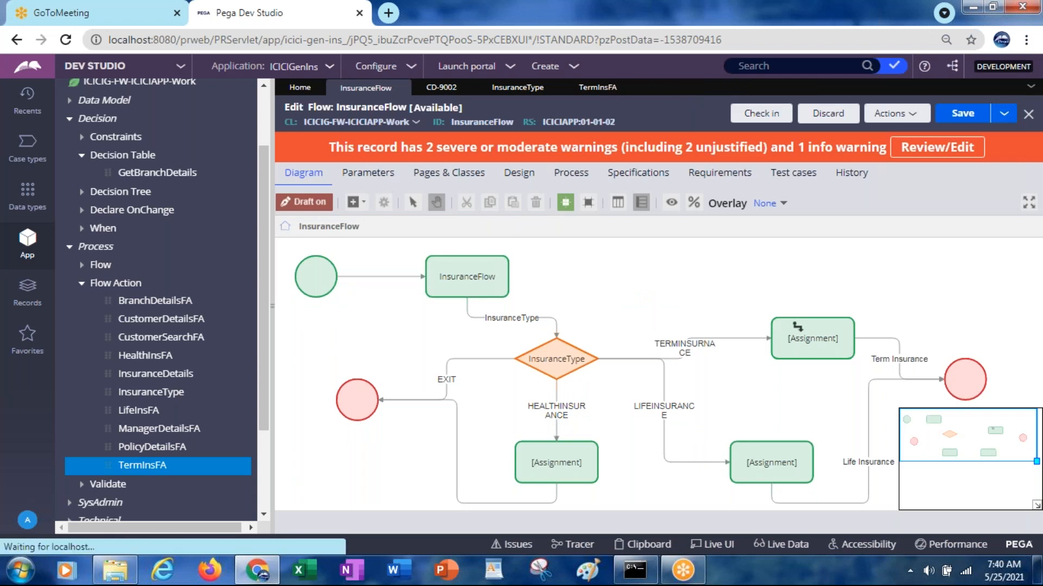
Step: Open the BranchDetails section from the User Interface rules of the work class
left_click(515, 88)
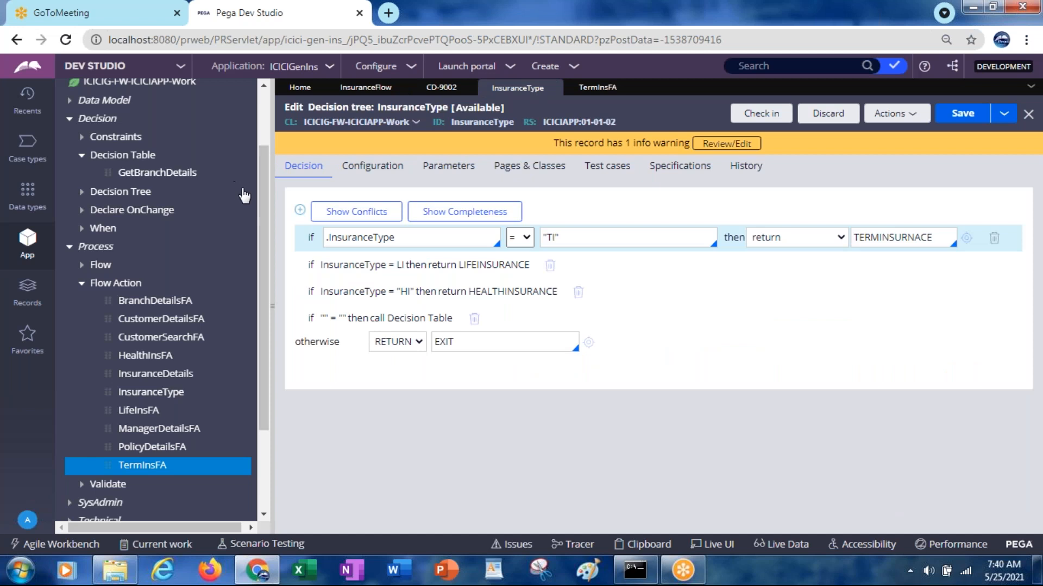
left_click_drag(265, 208, 246, 295)
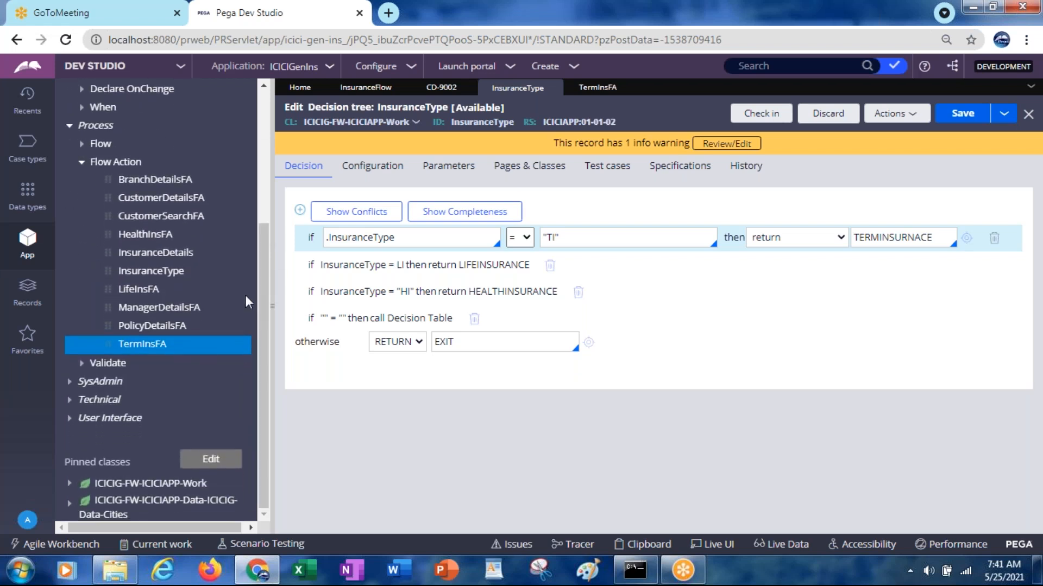
left_click(70, 419)
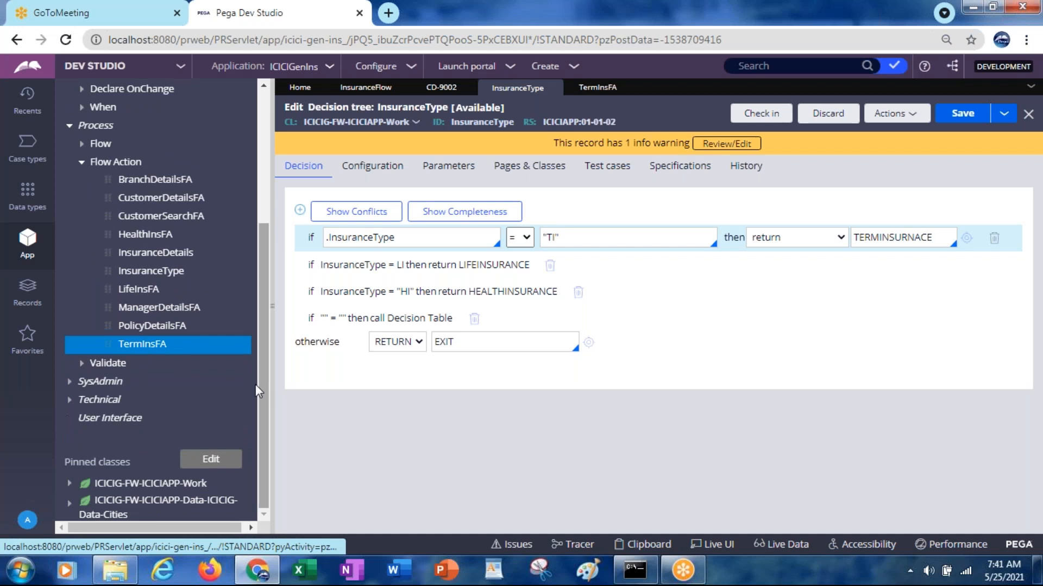
left_click_drag(262, 378, 258, 428)
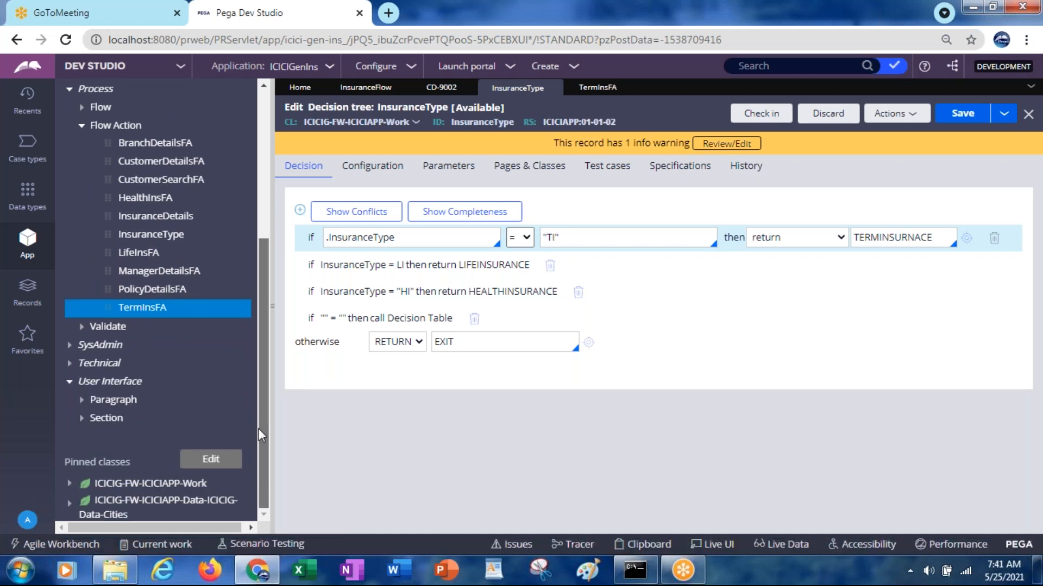
left_click(82, 419)
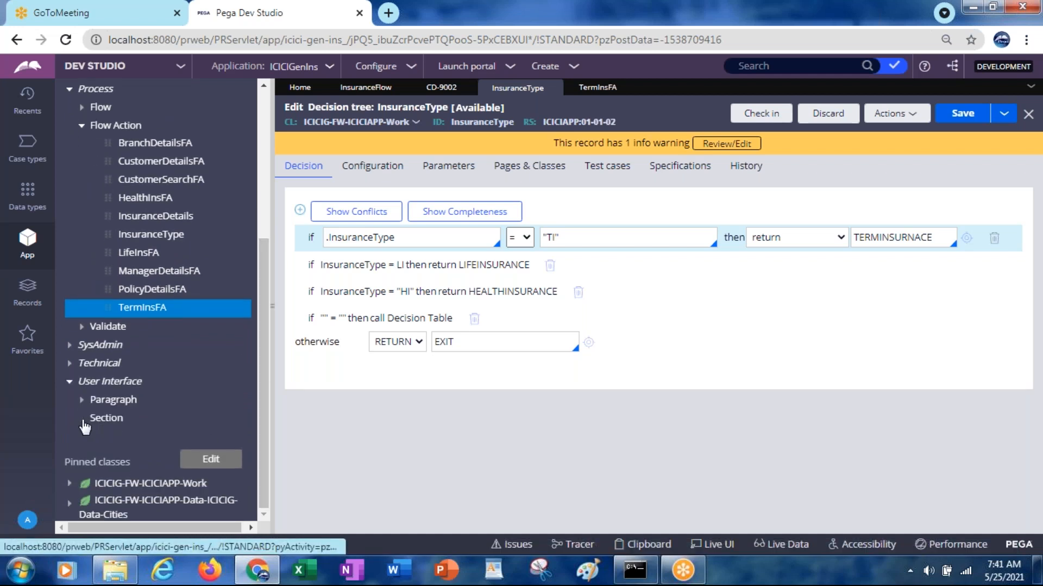
left_click_drag(259, 367, 259, 396)
left_click(150, 380)
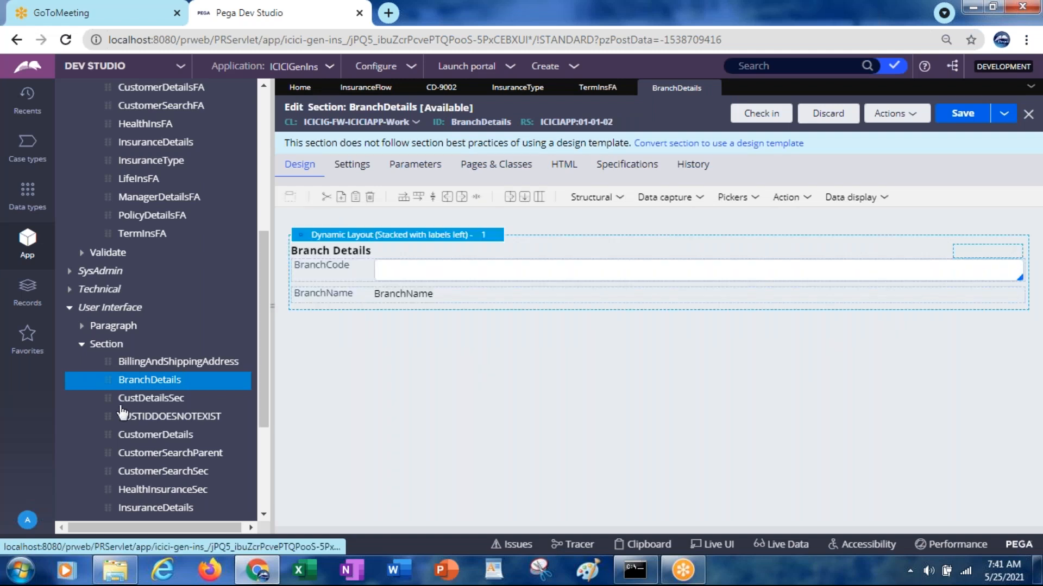
Step: Add a Local Action to the Change event of the BranchCode field in the BranchDetails section
left_click(442, 275)
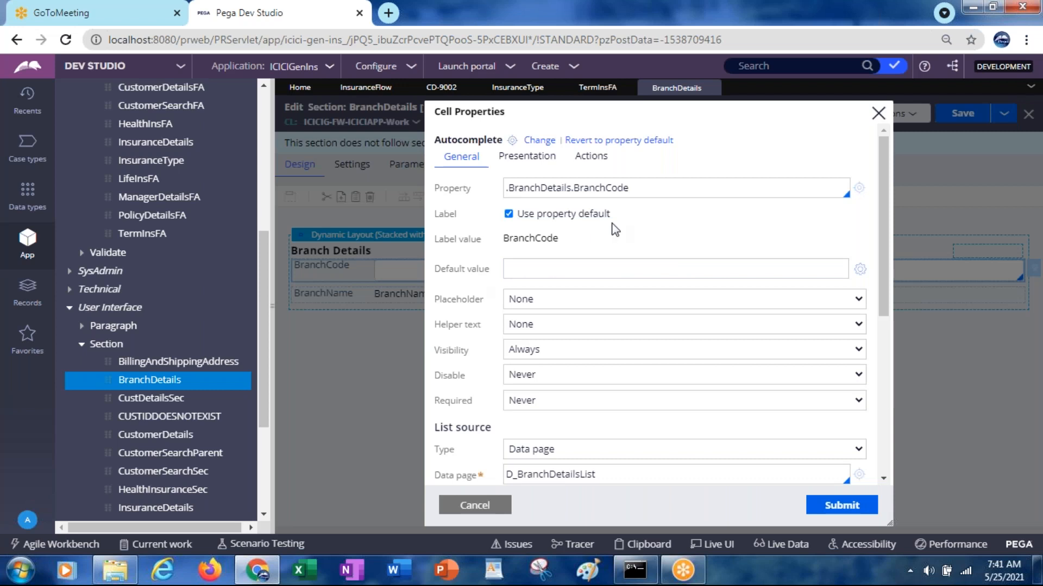
left_click(592, 157)
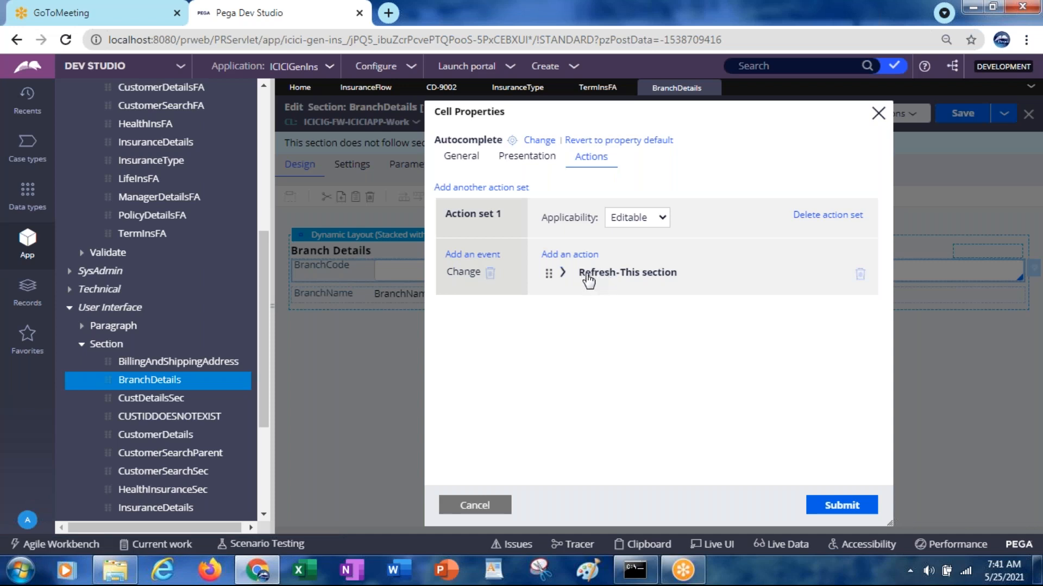
left_click(574, 255)
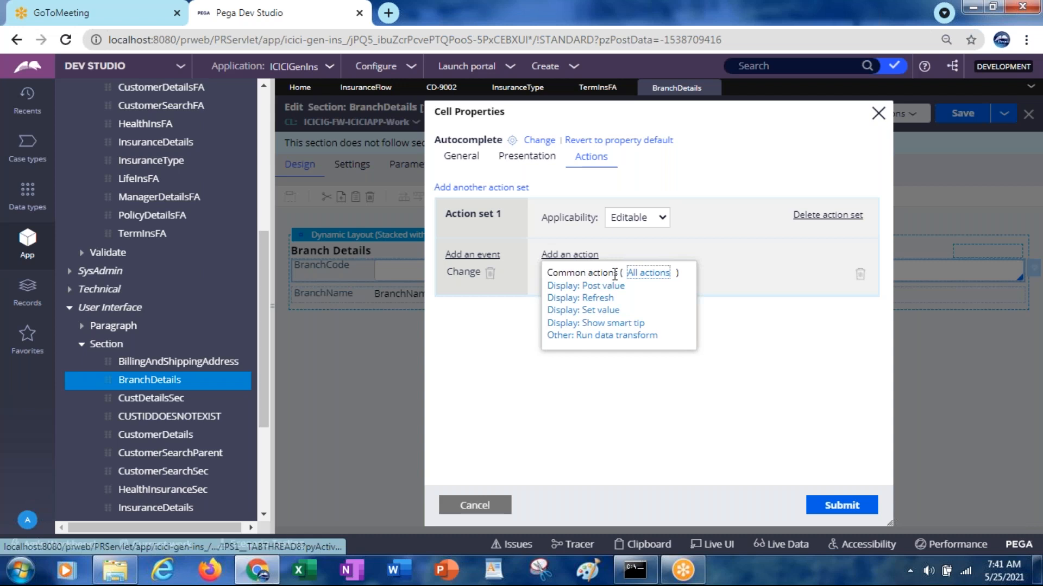
left_click(646, 276)
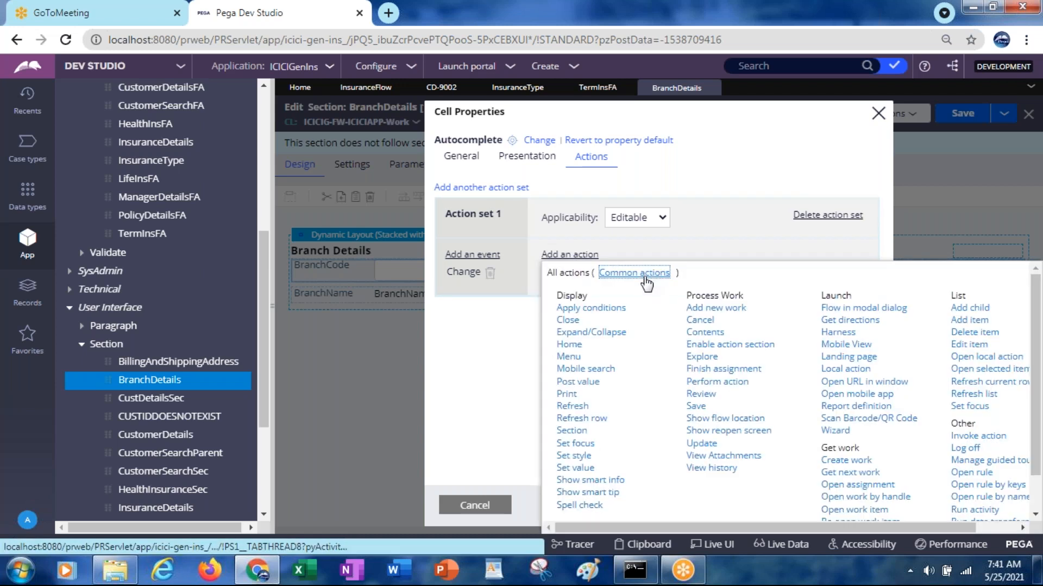
left_click(841, 371)
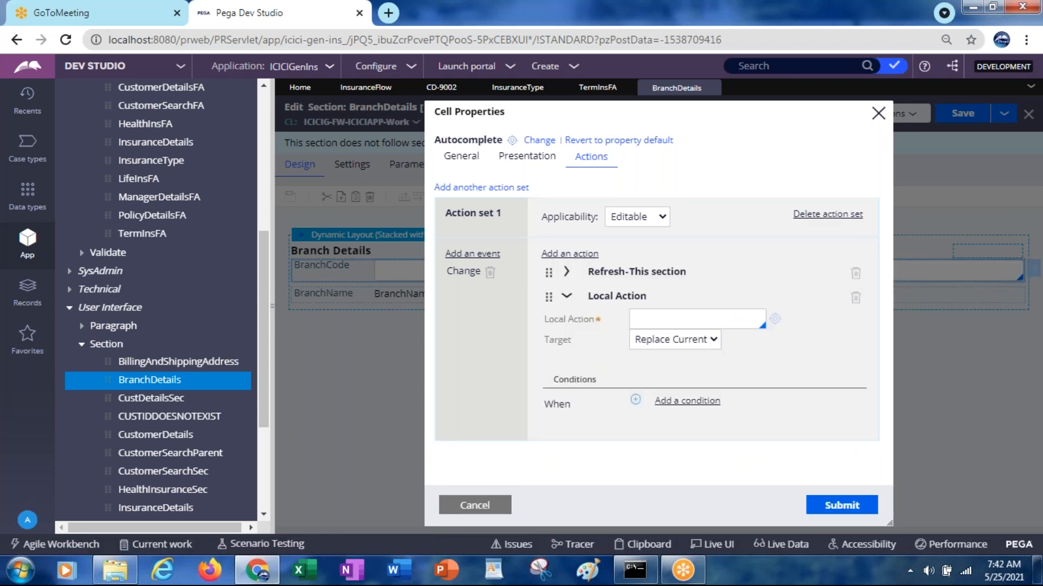
Step: Select AttachAUrl as the local action for BranchCode's Change event and cancel the cell property changes
left_click(682, 318)
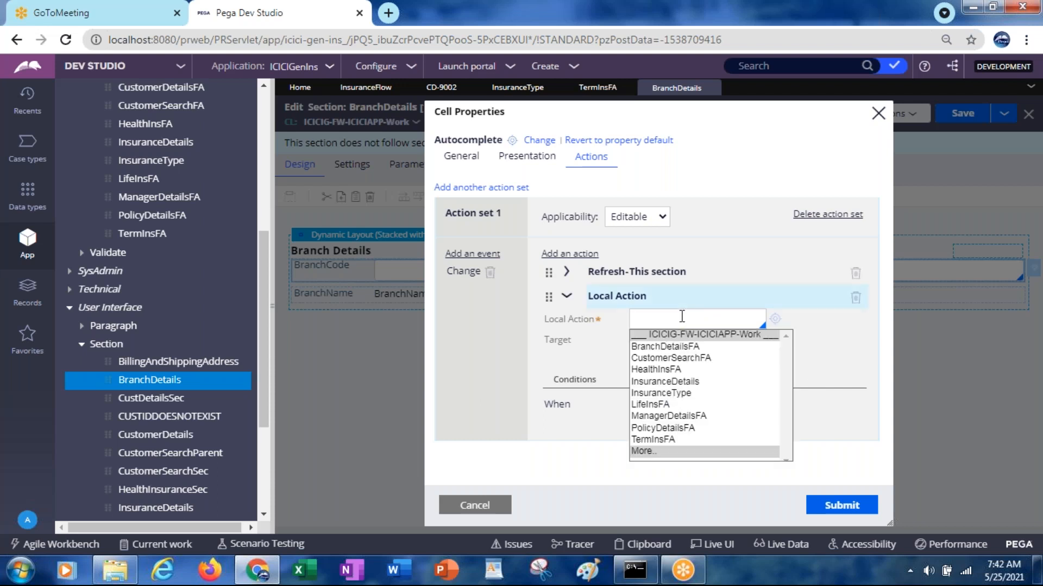
key("Up")
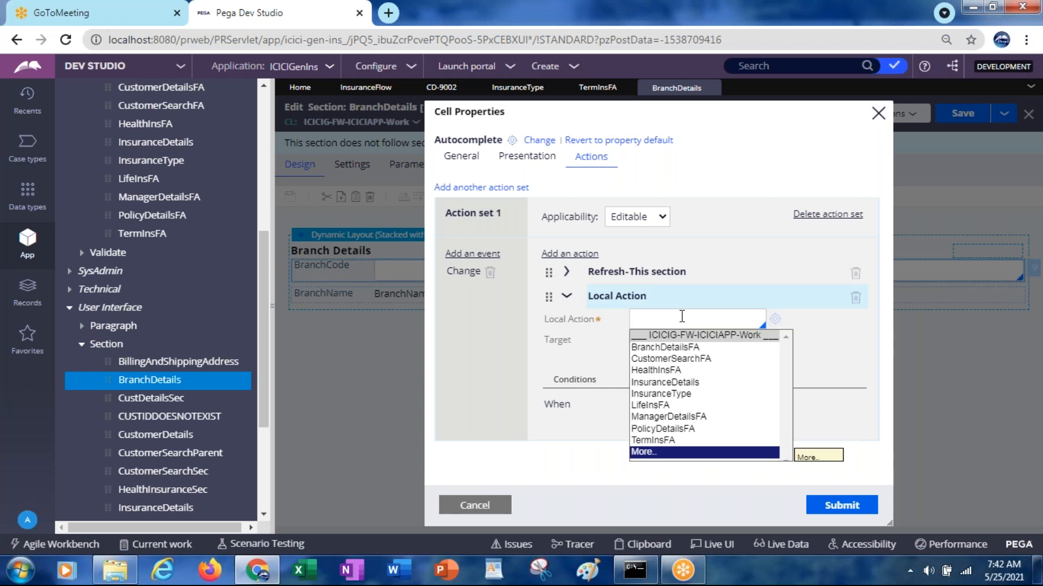
key("Return")
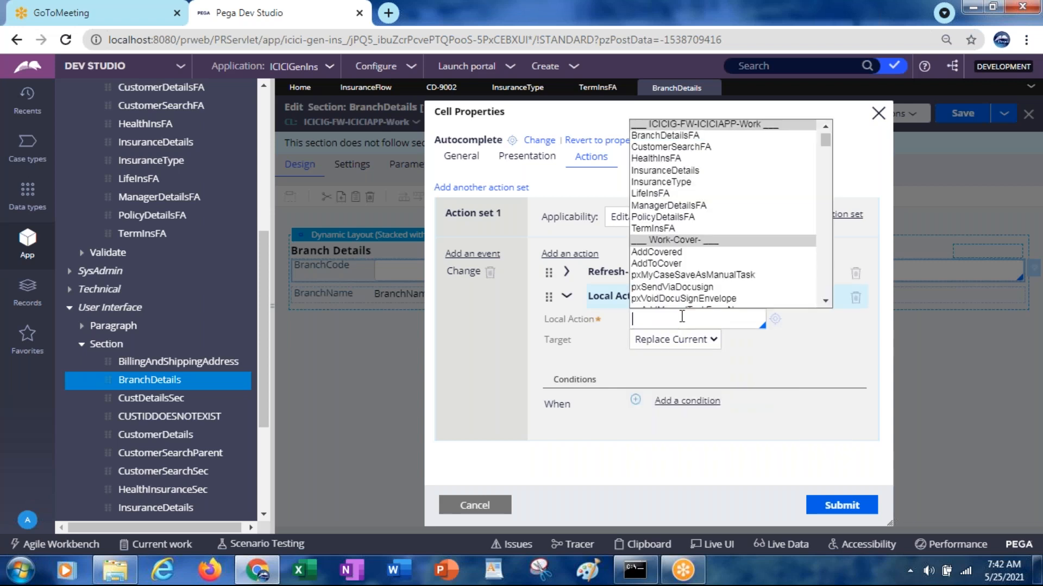
key("Down")
key("Down")
key("Down")
key("Down")
key("Down")
key("Down")
key("Down")
key("Down")
key("Down")
key("Down")
key("Down")
key("Down")
key("Down")
key("Down")
key("Down")
key("Down")
key("Down")
key("Down")
key("Down")
key("Down")
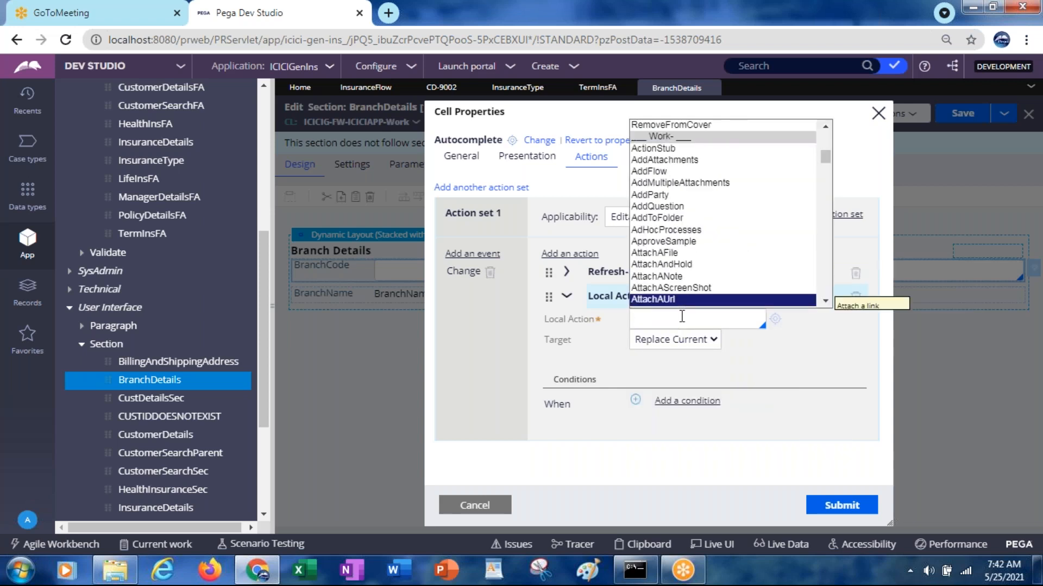
key("Up")
key("Up")
key("Up")
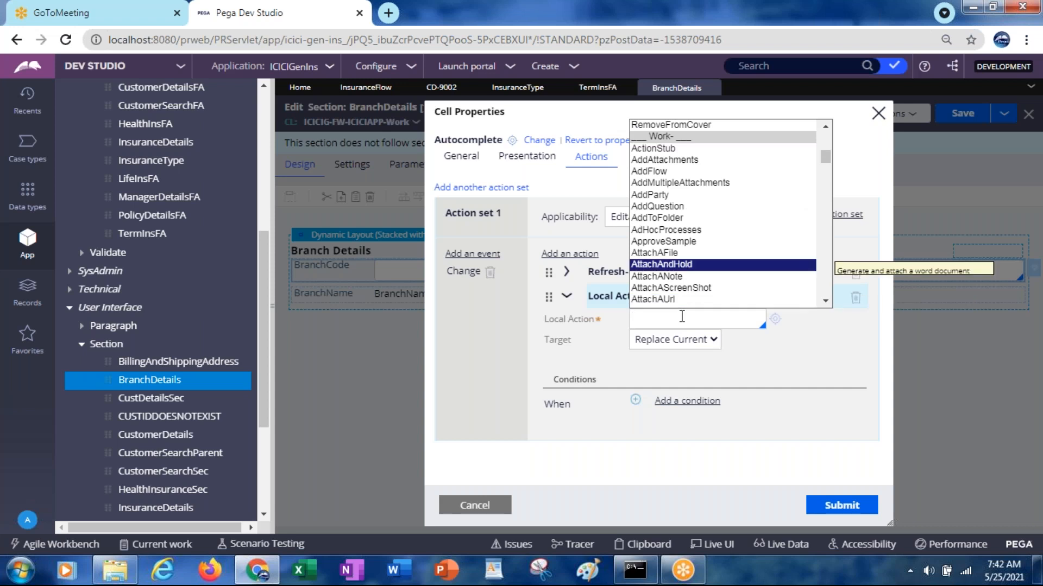
key("Down")
key("Down")
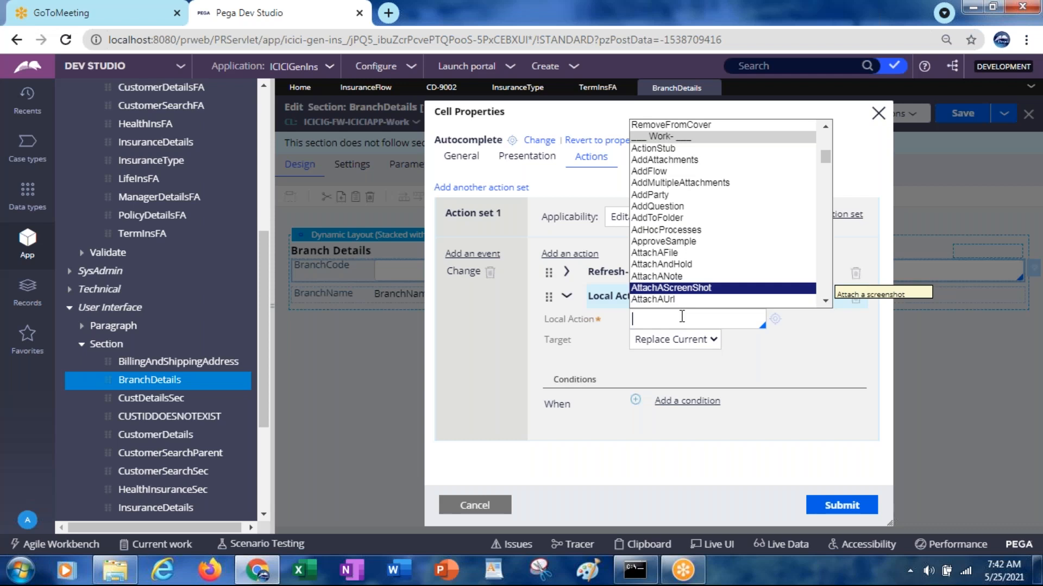
key("Down")
key("Return")
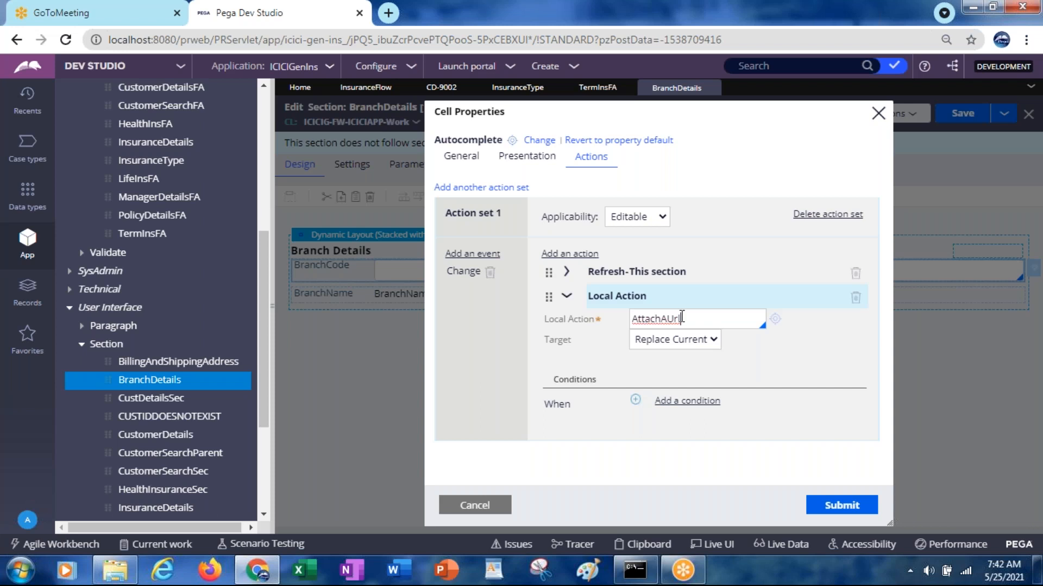
left_click(507, 505)
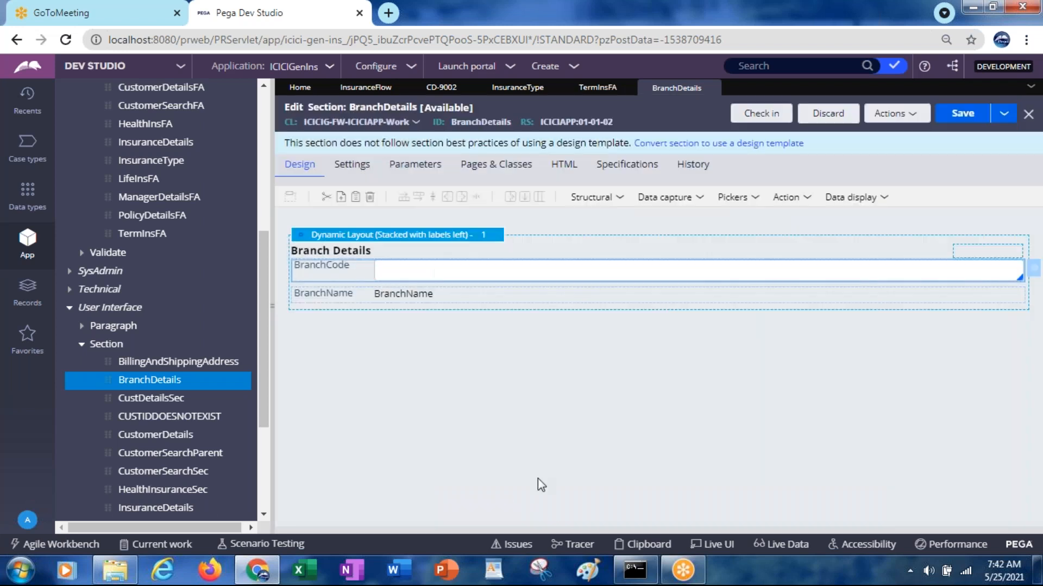
Step: Review the Security, Validation and Action settings of the TermInsFA flow action
left_click(437, 89)
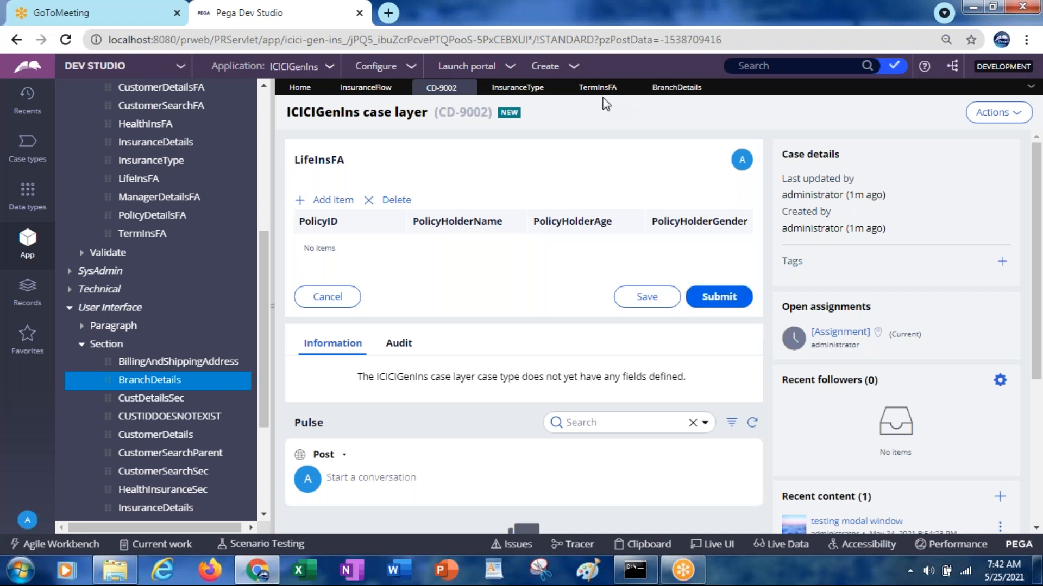
left_click(590, 89)
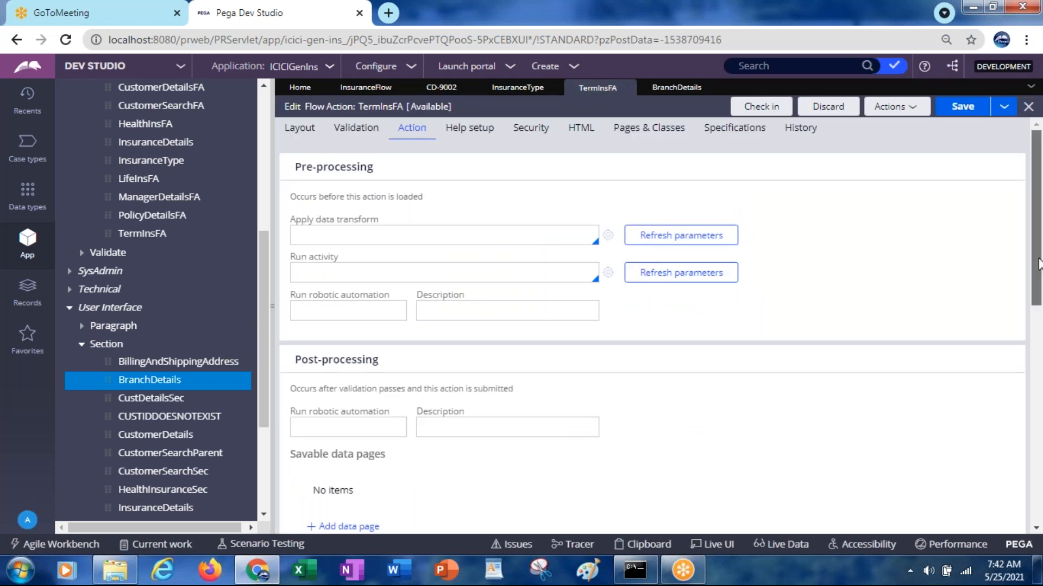
left_click_drag(1038, 268, 1037, 216)
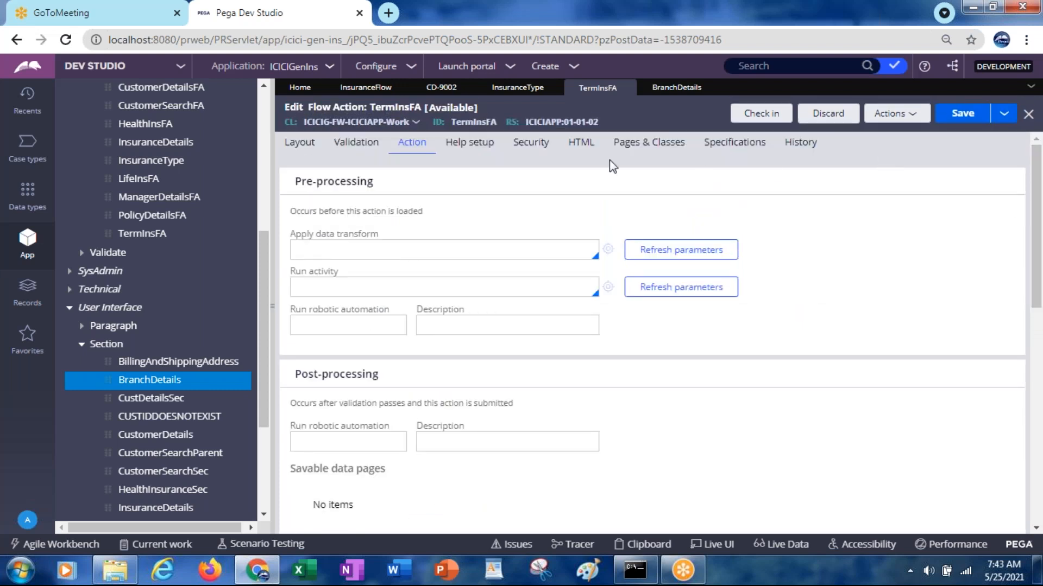
left_click(524, 145)
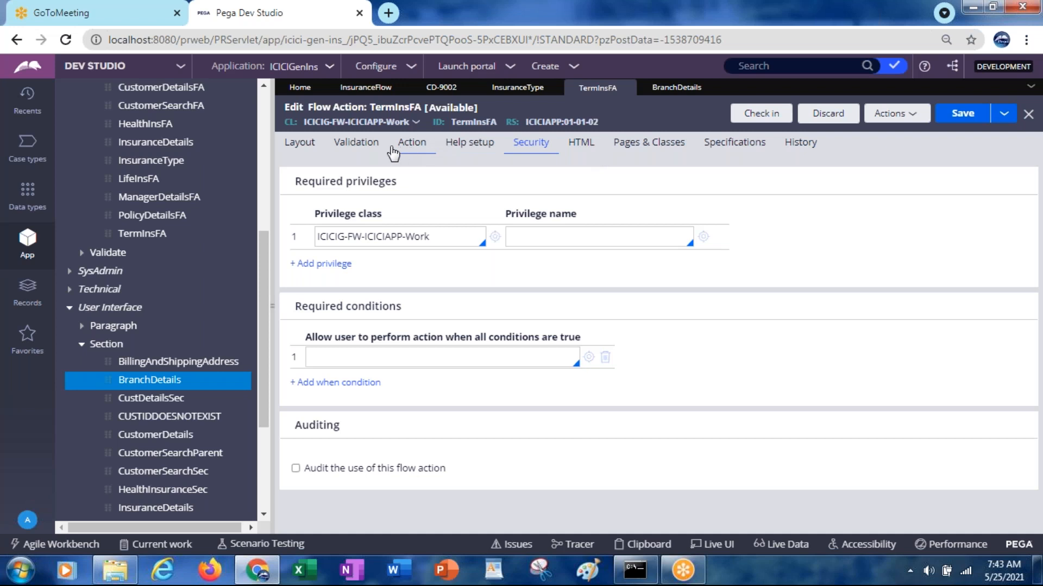
left_click(353, 146)
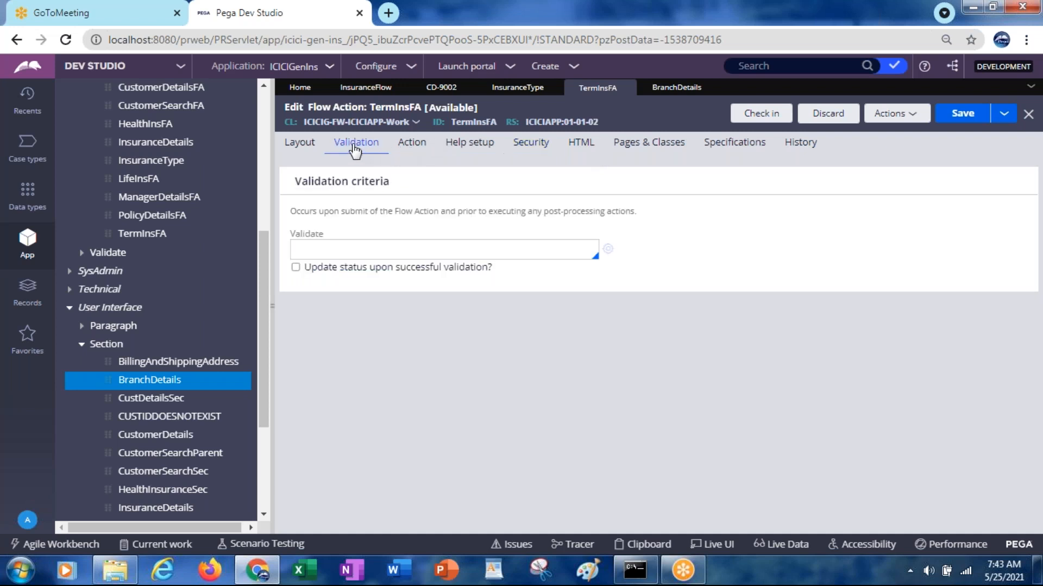
left_click(410, 144)
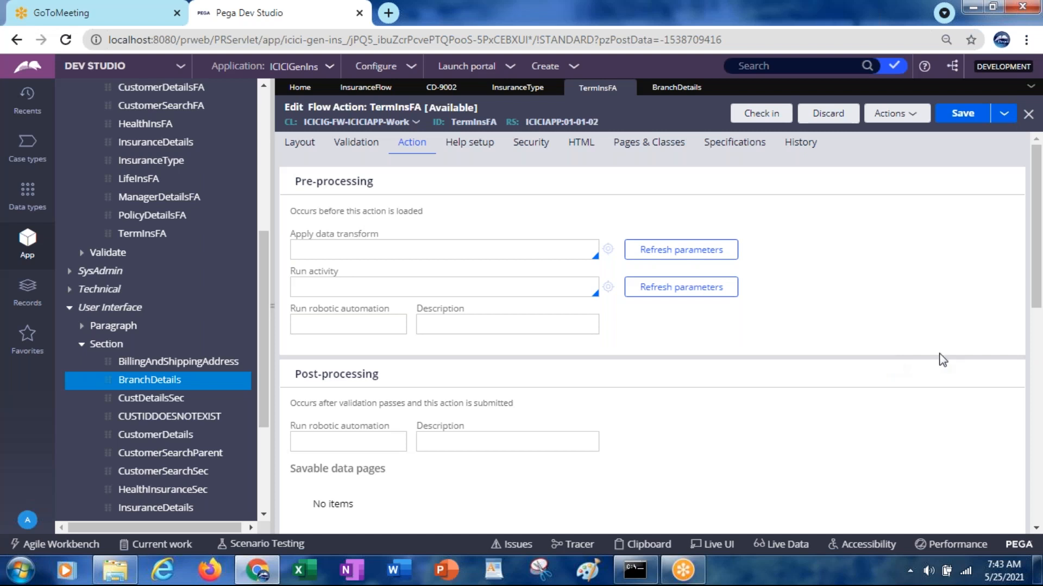
Step: Try hiding the default action section buttons in TermInsFA and switch the option off again
left_click_drag(1037, 296, 1024, 512)
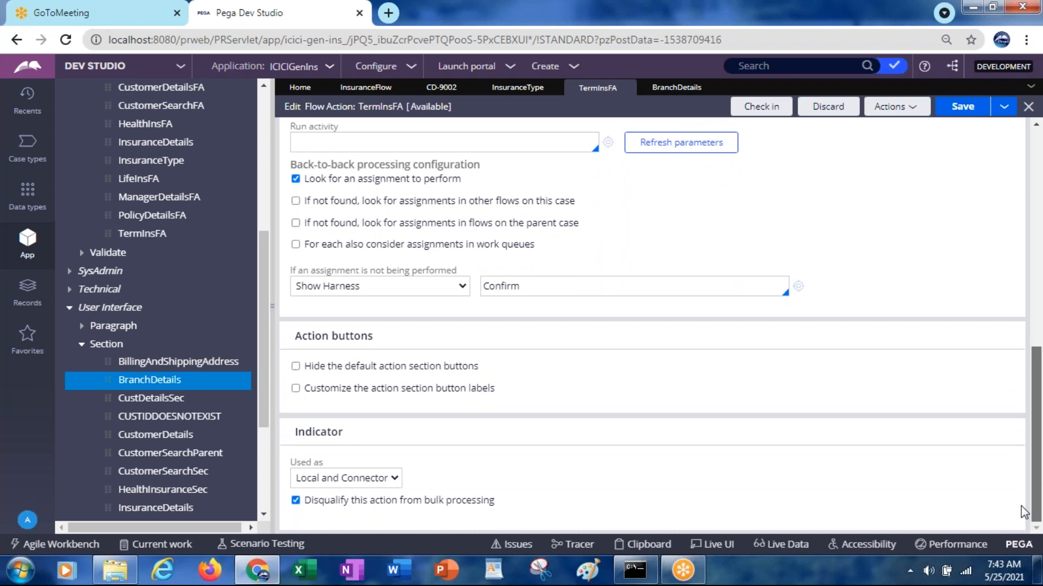
left_click(295, 366)
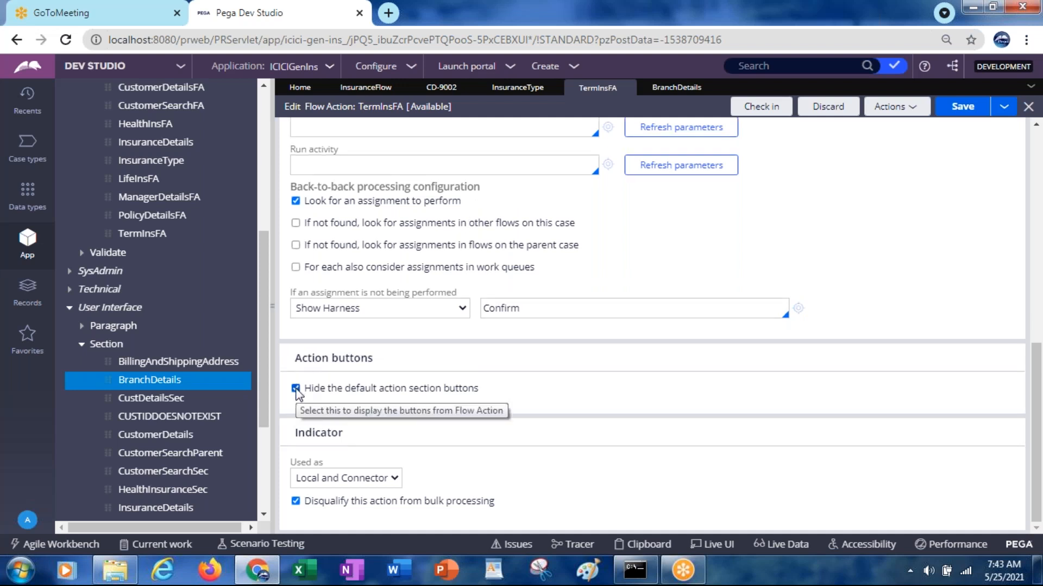
left_click(296, 389)
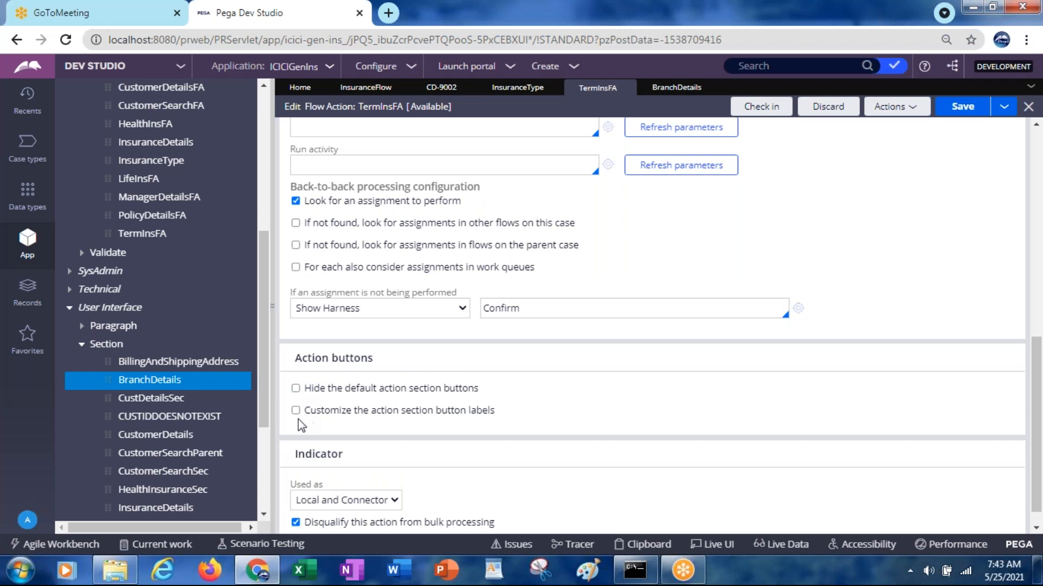
Step: Customize TermInsFA's action section button labels as Submit1, Cancel1, Next1 and Previous1
left_click(295, 412)
left_click_drag(1037, 412, 1032, 470)
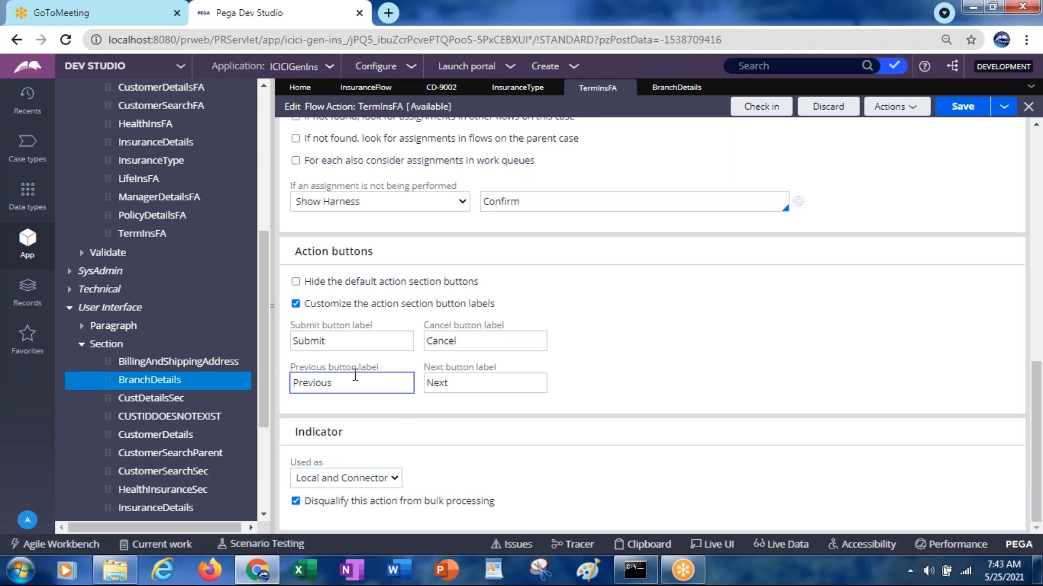
left_click(333, 341)
type("1")
left_click(534, 345)
type("1")
left_click(465, 383)
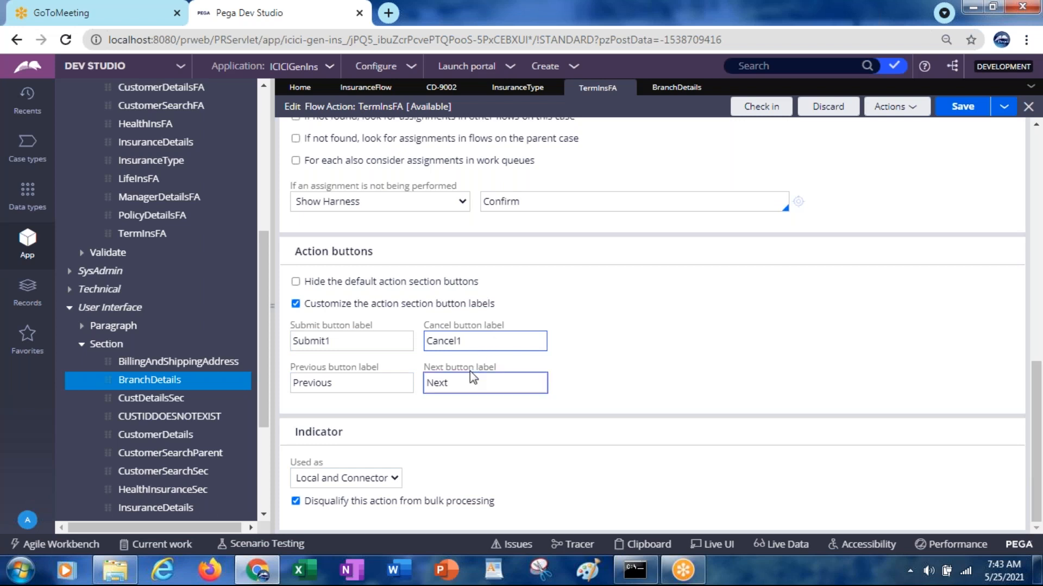
type("1")
left_click(347, 383)
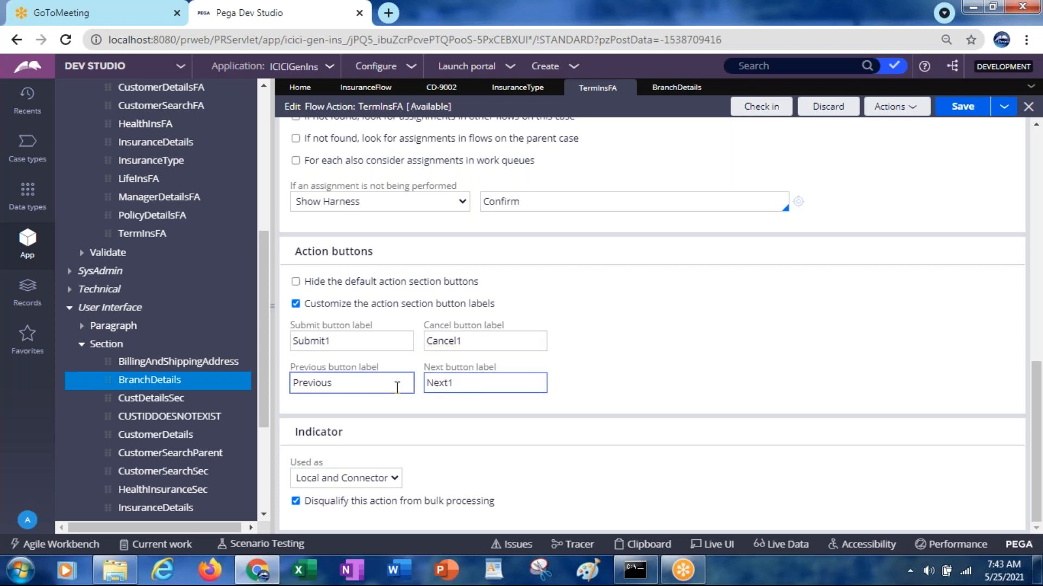
type("1")
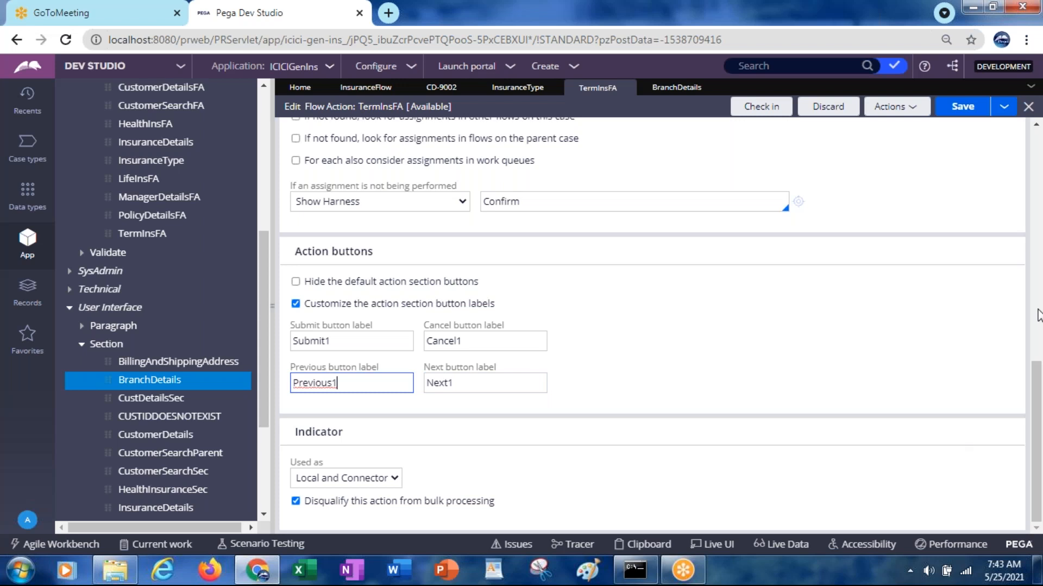
Step: Save the TermInsFA flow action with its customized button labels
left_click_drag(1037, 395, 1022, 150)
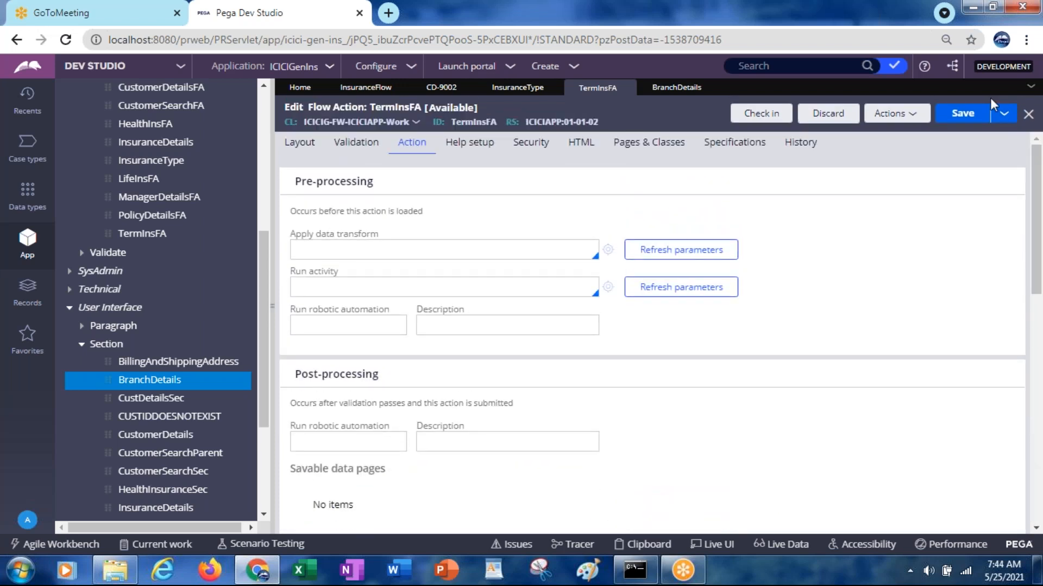
left_click(963, 120)
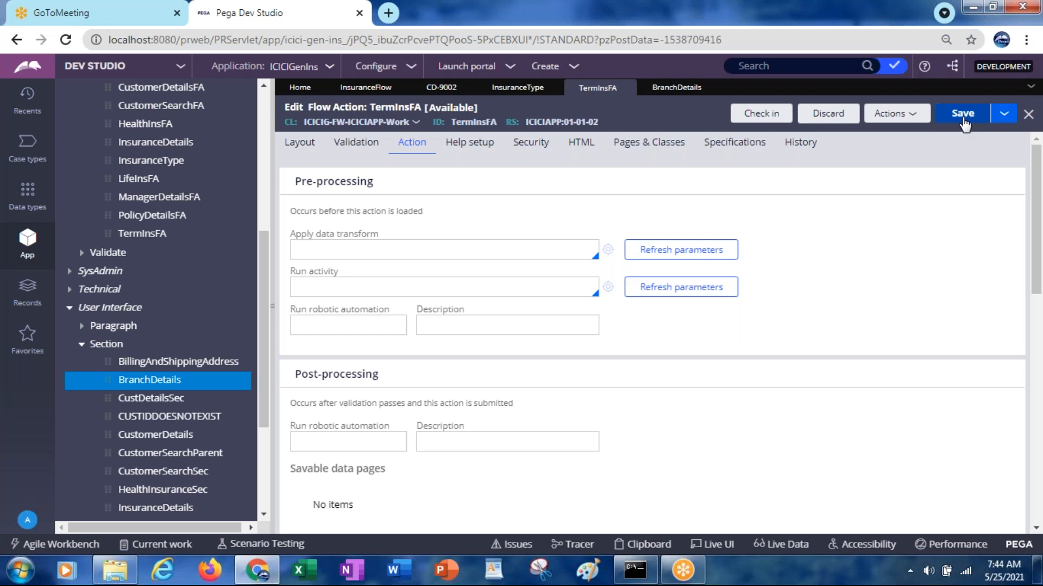
left_click(963, 115)
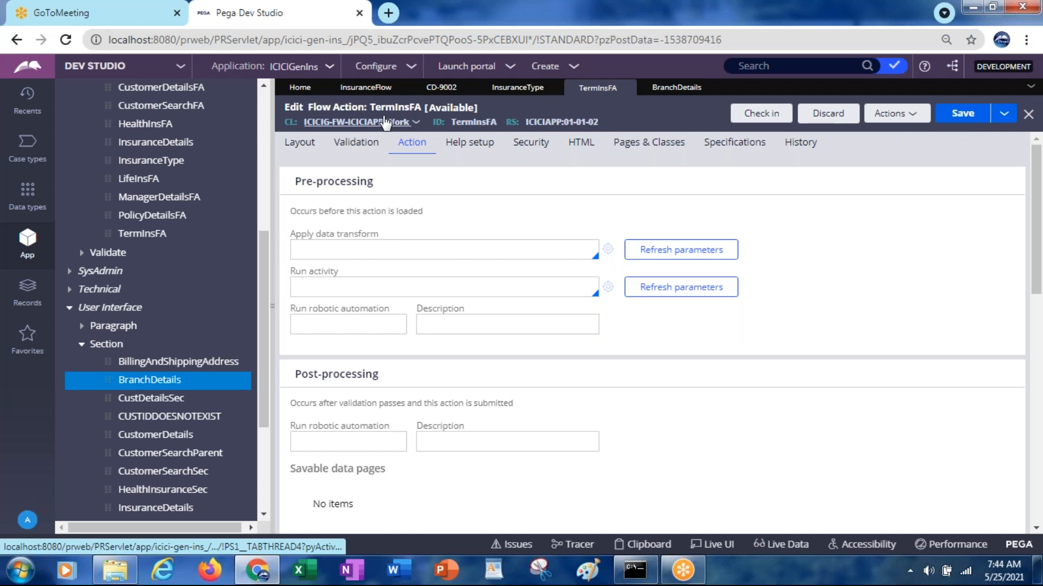
Step: Run InsuranceFlow and submit Term Insurance as the insurance type to reach the TermInsFA assignment
left_click(367, 88)
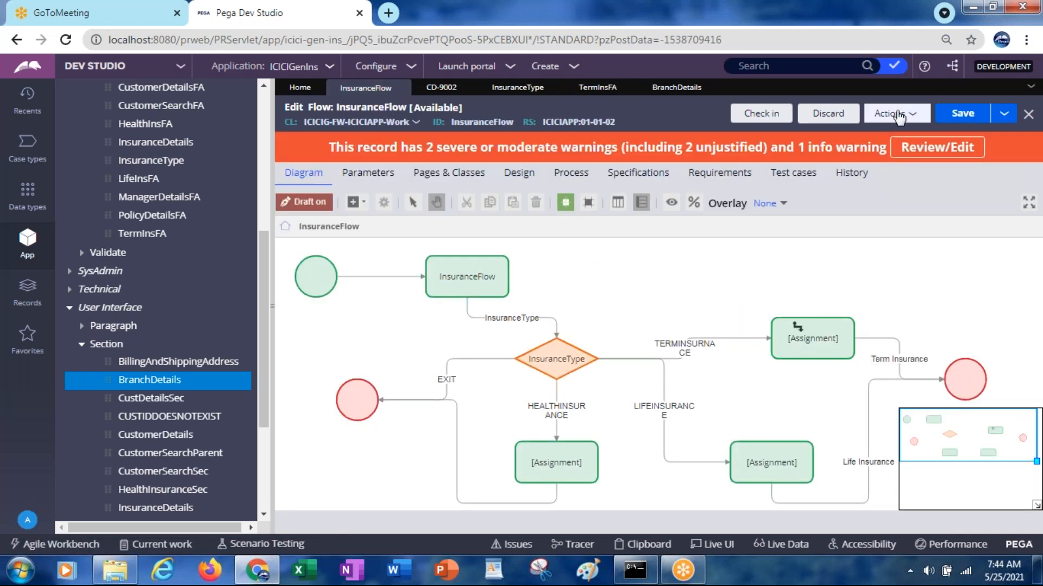
left_click(917, 115)
left_click(839, 134)
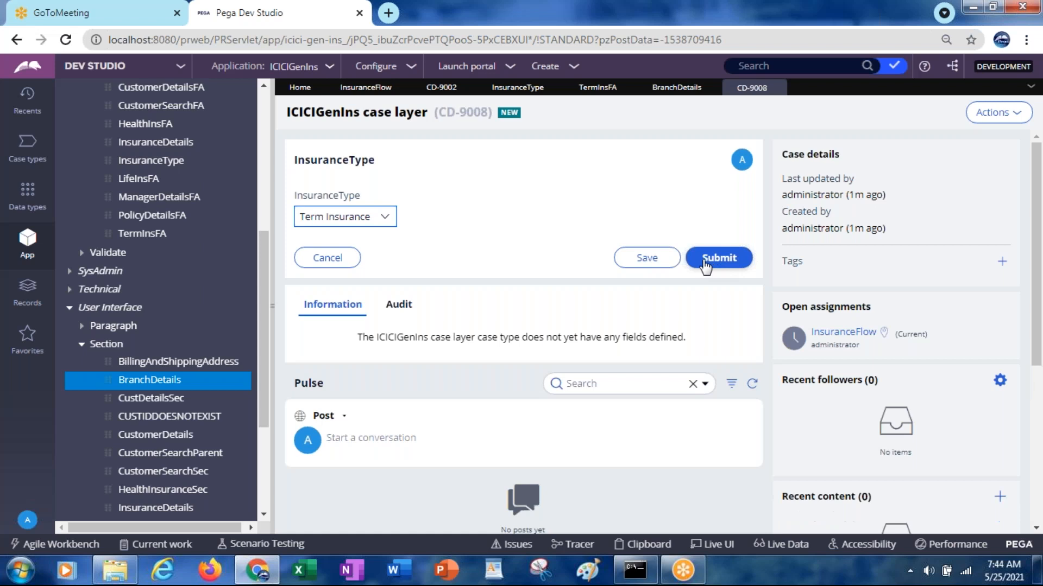
left_click(707, 265)
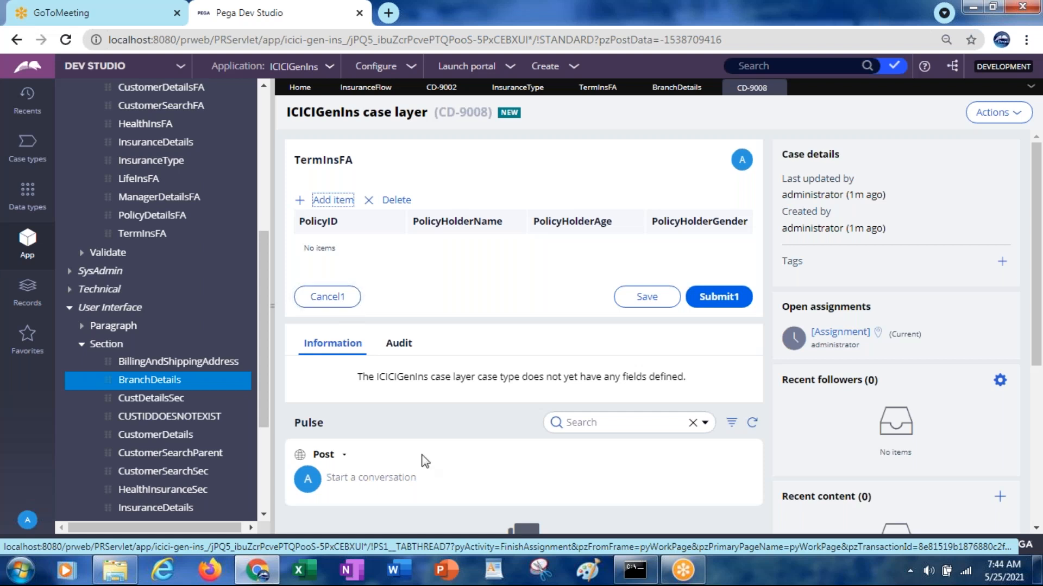
Step: Inspect the Cancel1 button and the Delete link's layout on the TermInsFA form with Live UI, and close test case CD-9008
left_click_drag(1038, 288, 1039, 306)
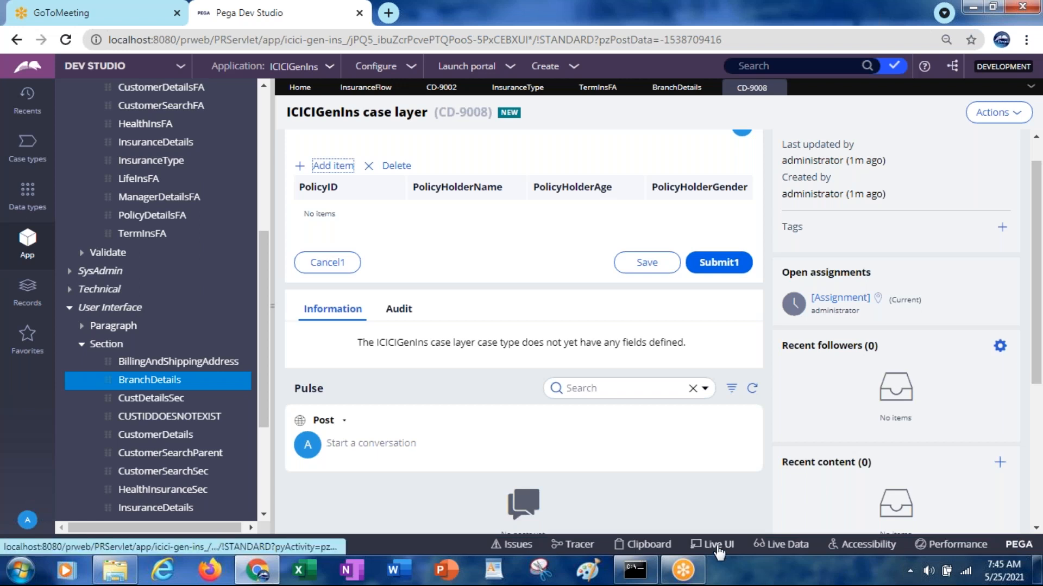
left_click(717, 545)
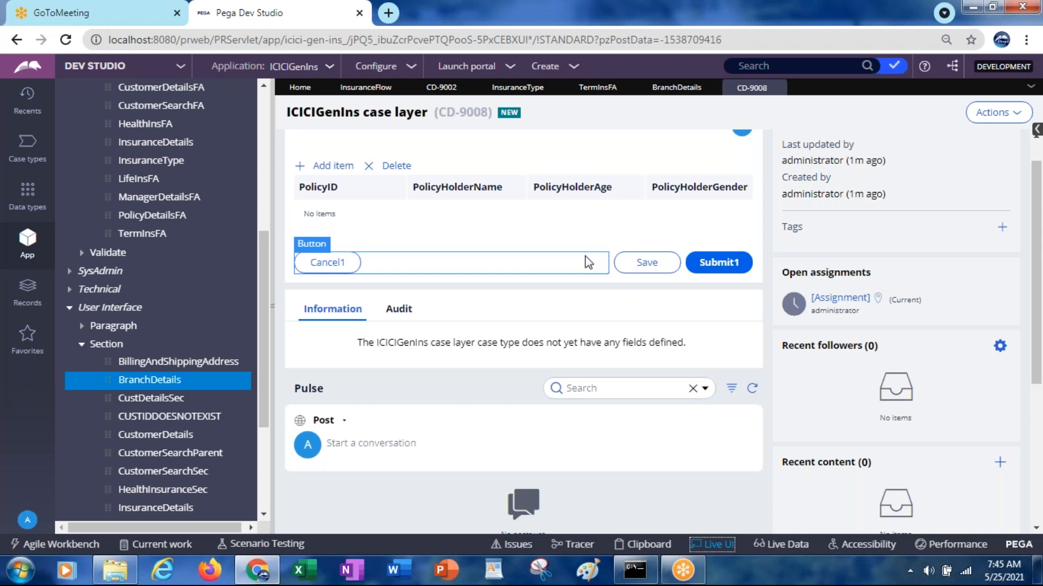
left_click(585, 256)
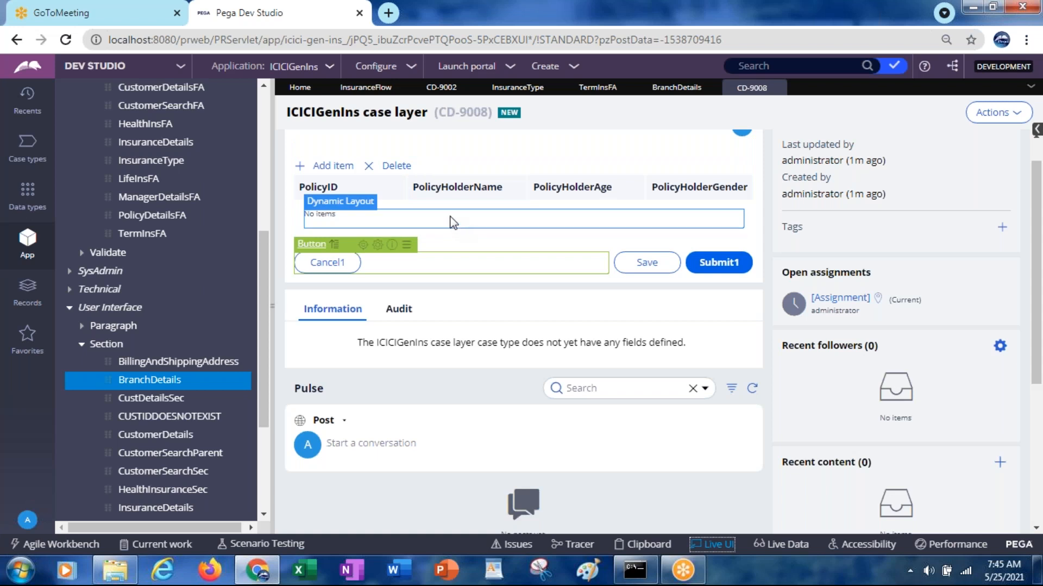
left_click(400, 166)
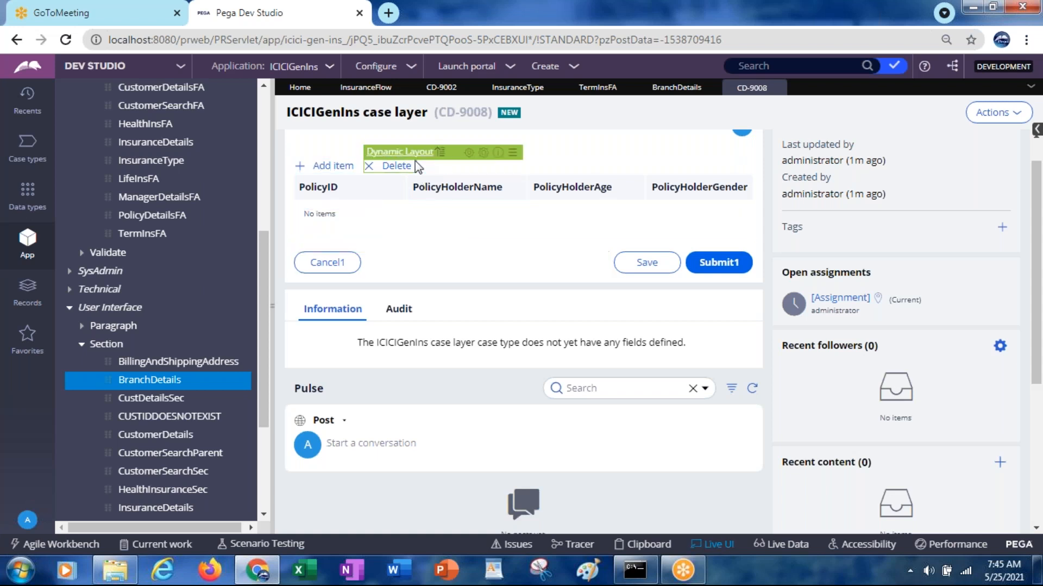
left_click_drag(1038, 186, 1039, 155)
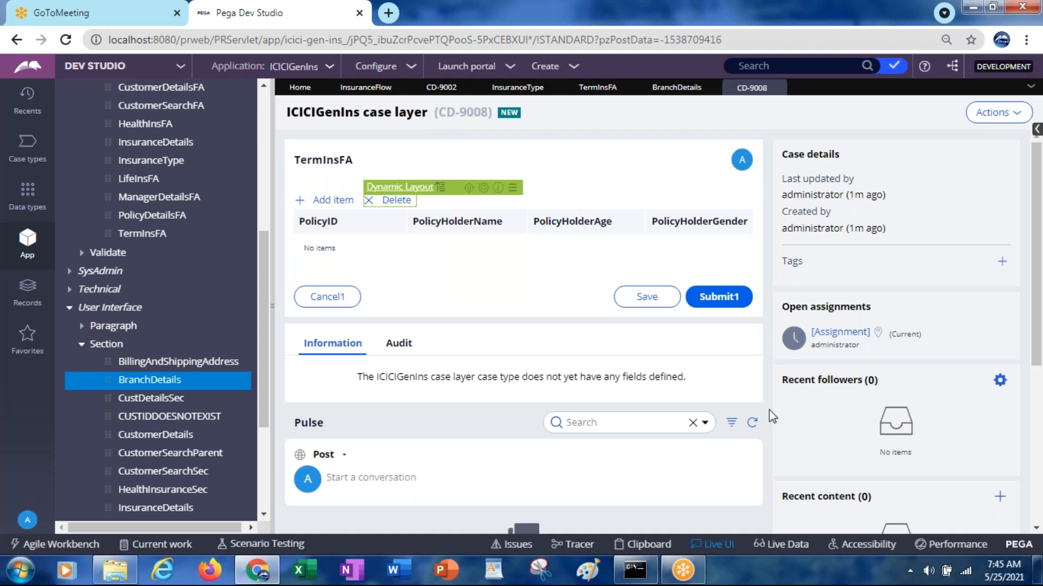
left_click(707, 543)
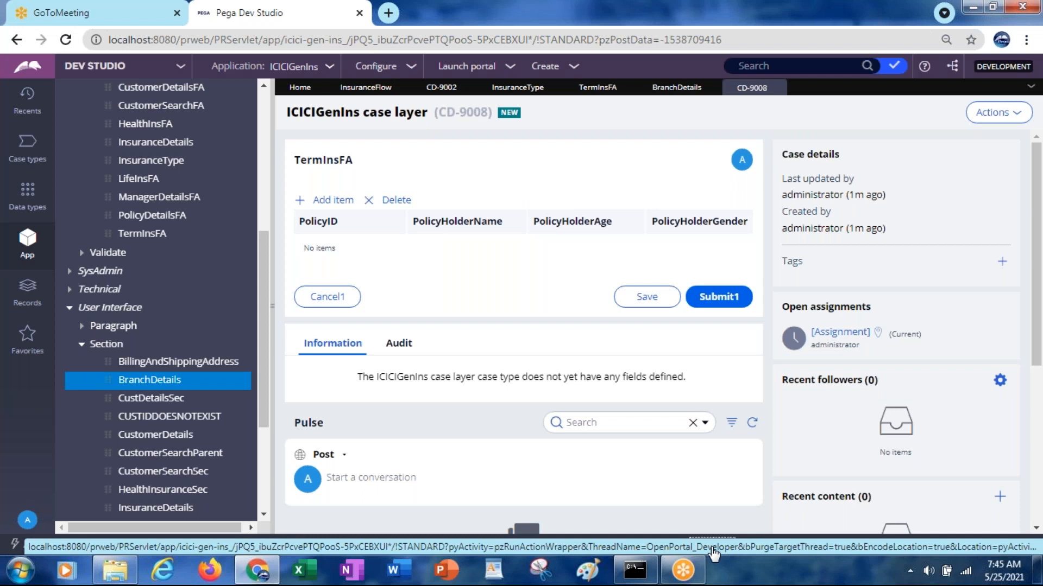
left_click(718, 552)
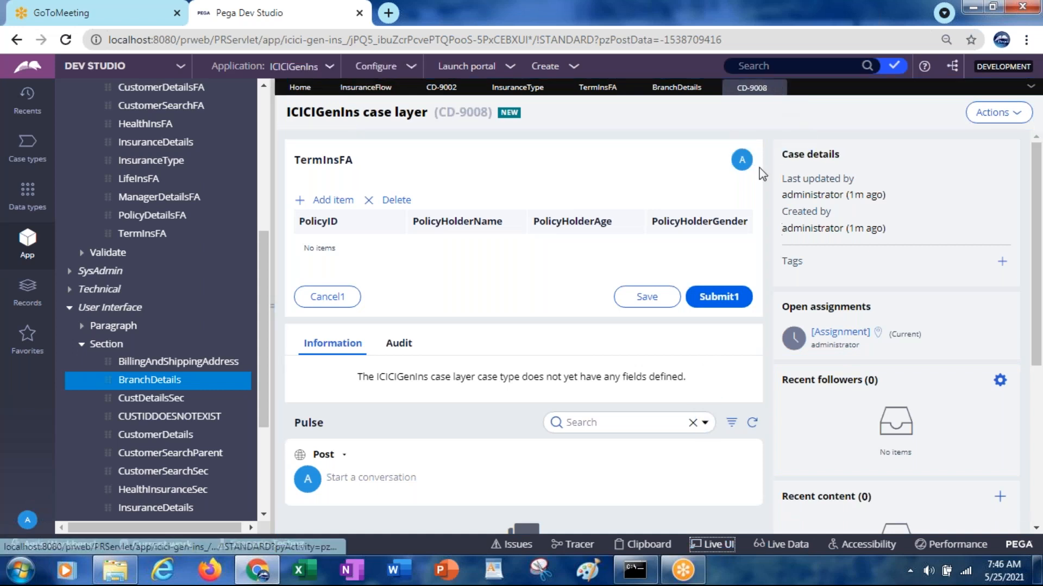
left_click(777, 88)
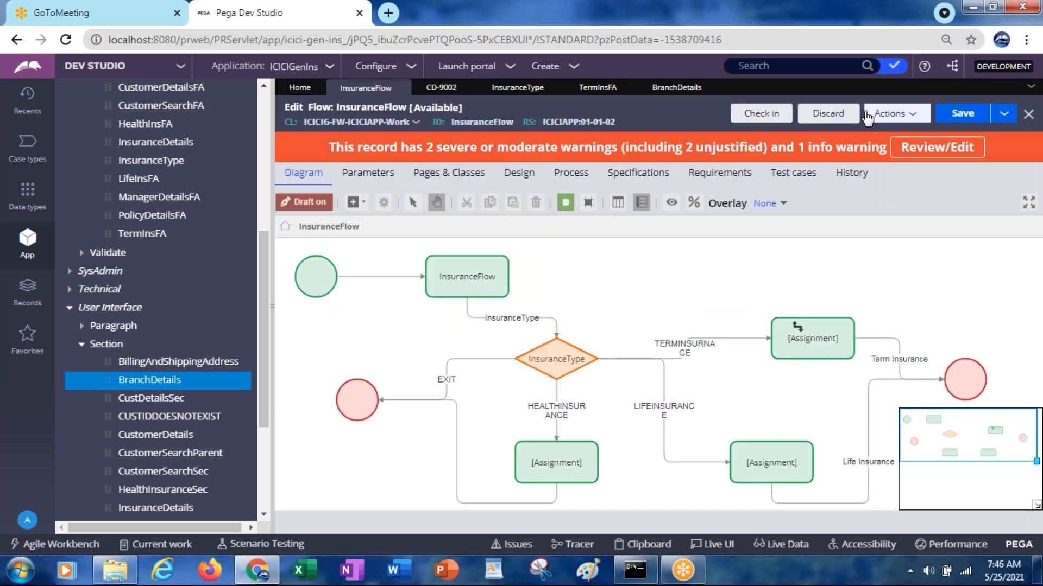
Step: Run InsuranceFlow and inspect the parent sections and harness of the InsuranceType form's Cancel button with Live UI
left_click(887, 116)
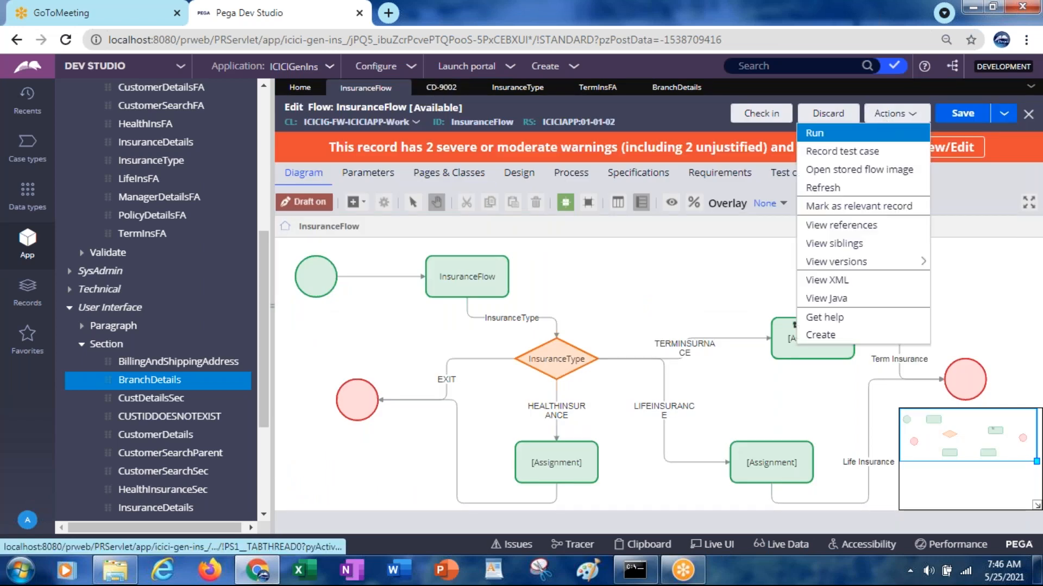
left_click(839, 143)
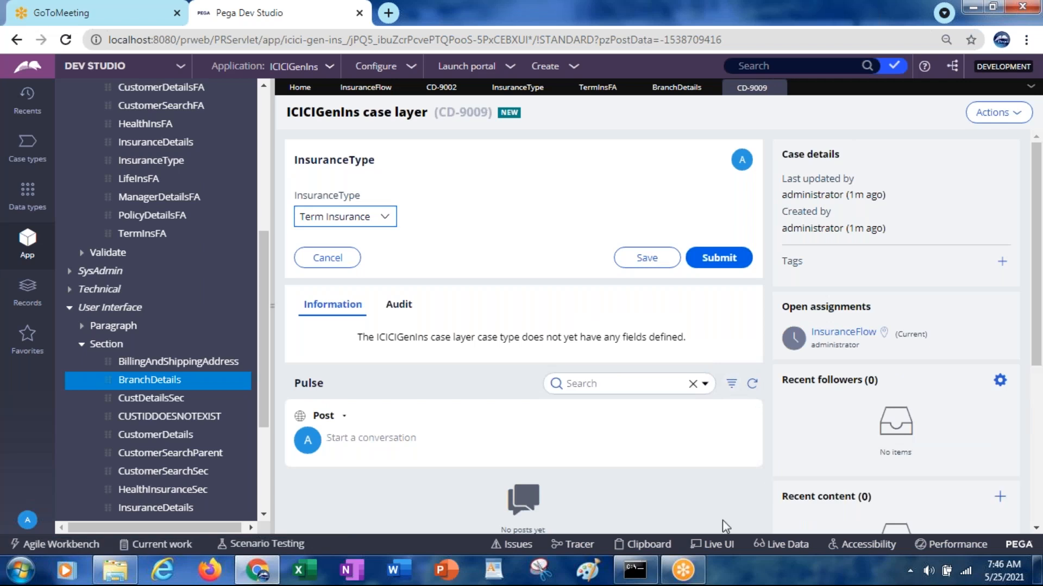
left_click(719, 546)
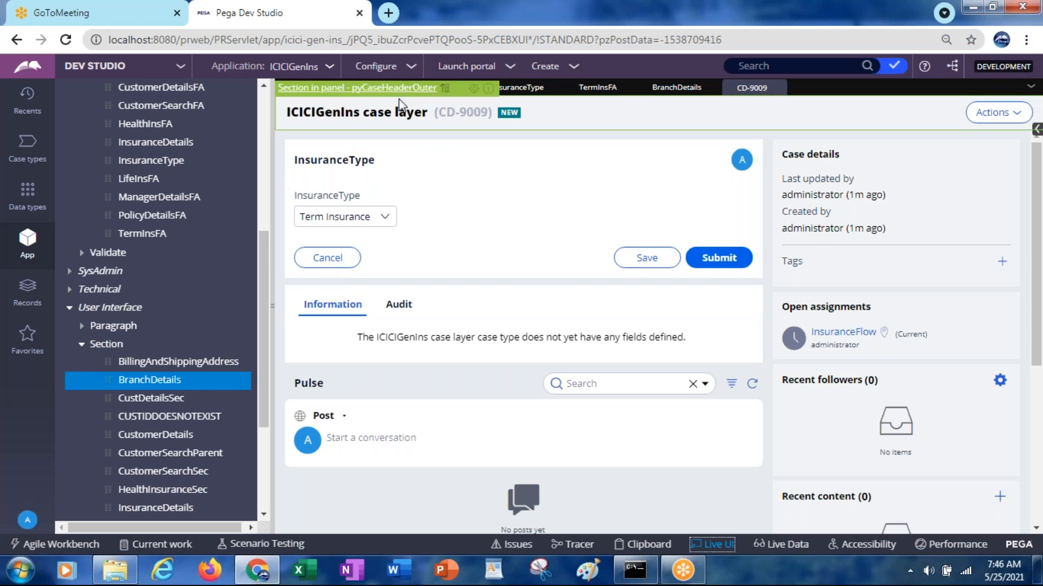
left_click(445, 89)
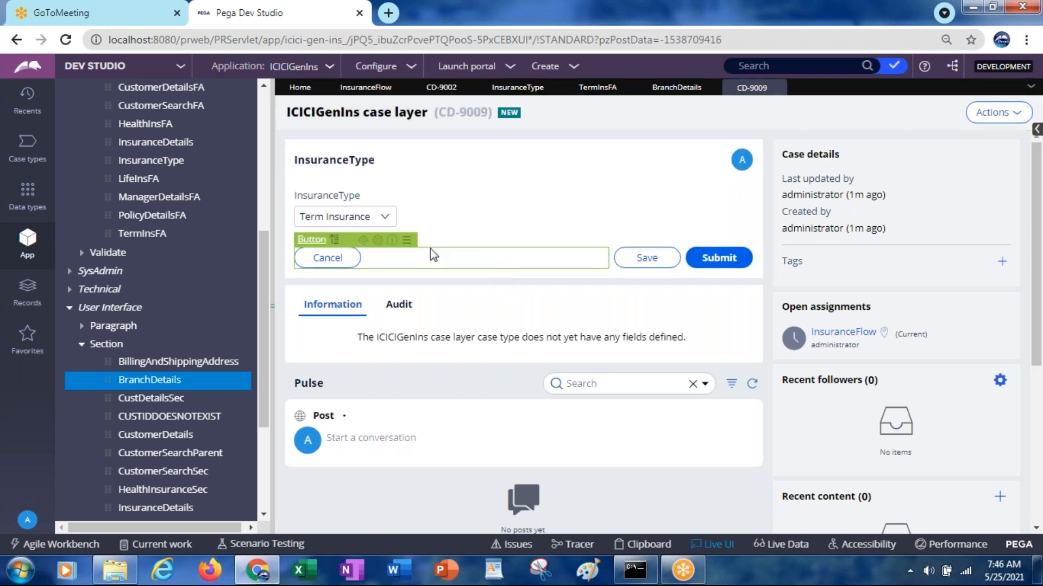
left_click(334, 240)
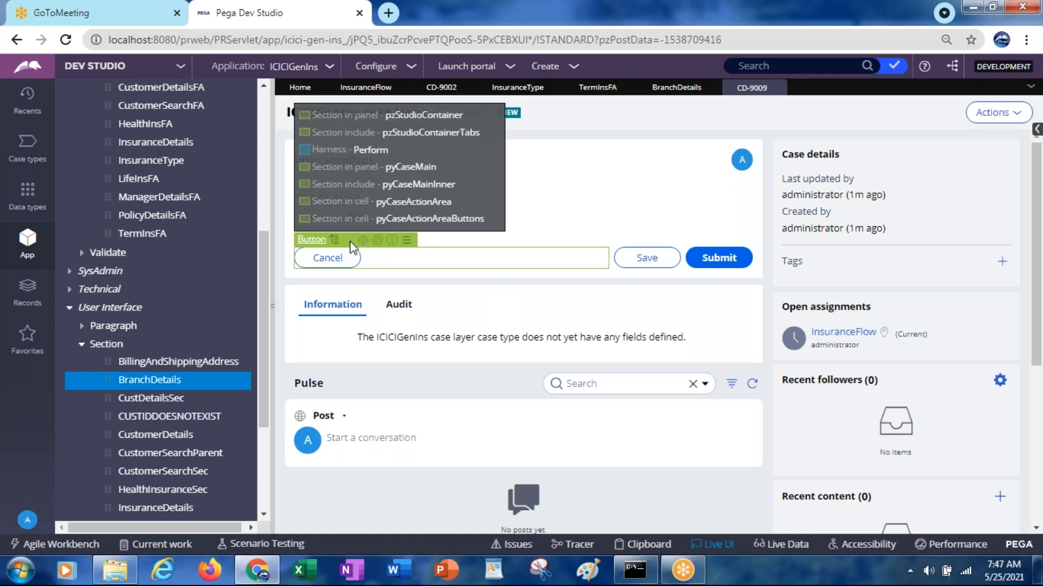
left_click(336, 241)
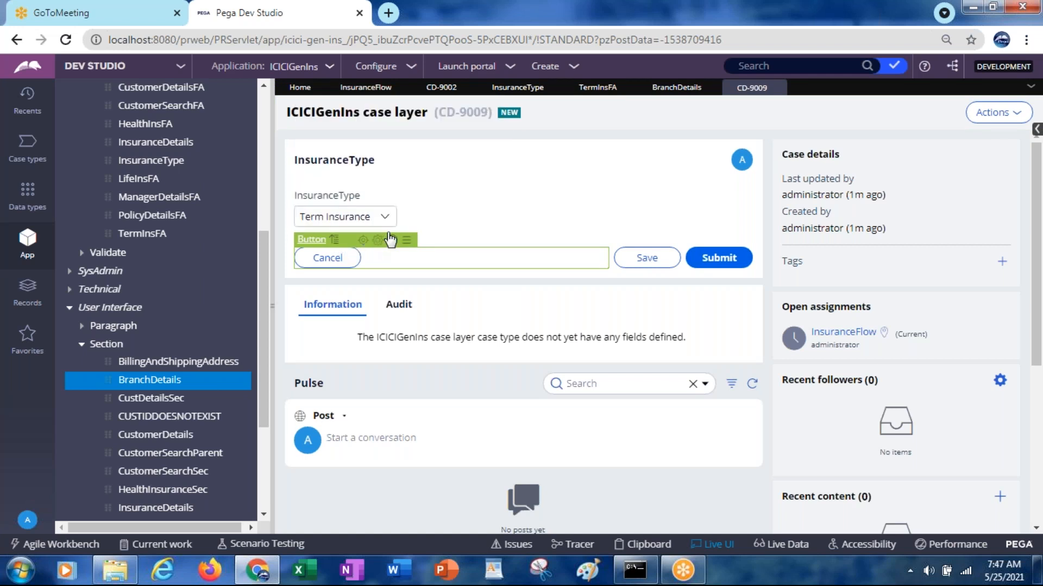
left_click(334, 240)
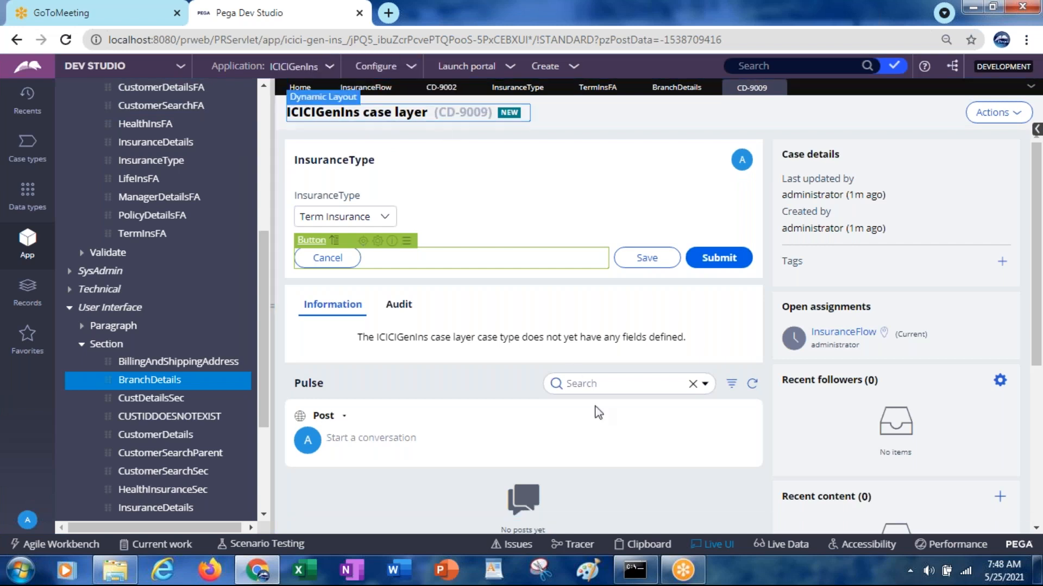
left_click(708, 546)
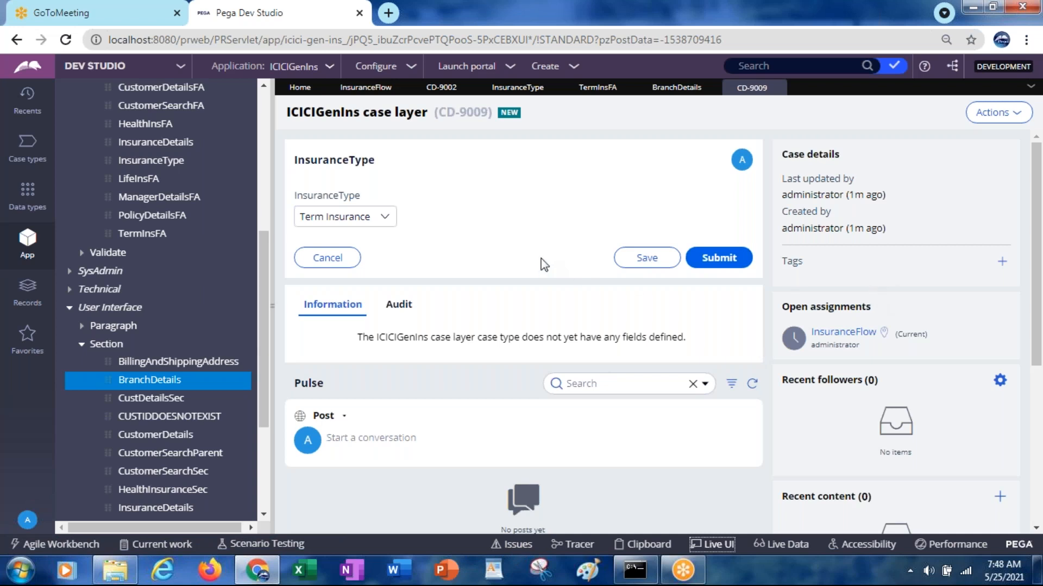
Step: Start a new harness from the User Interface category of the application explorer and label it TestHarness
left_click(82, 346)
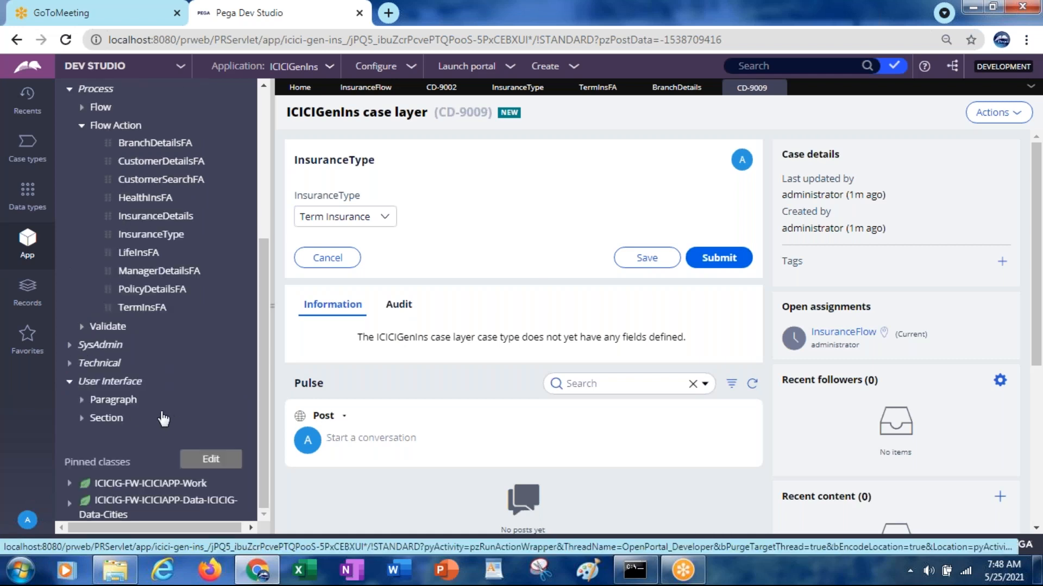
left_click(114, 384)
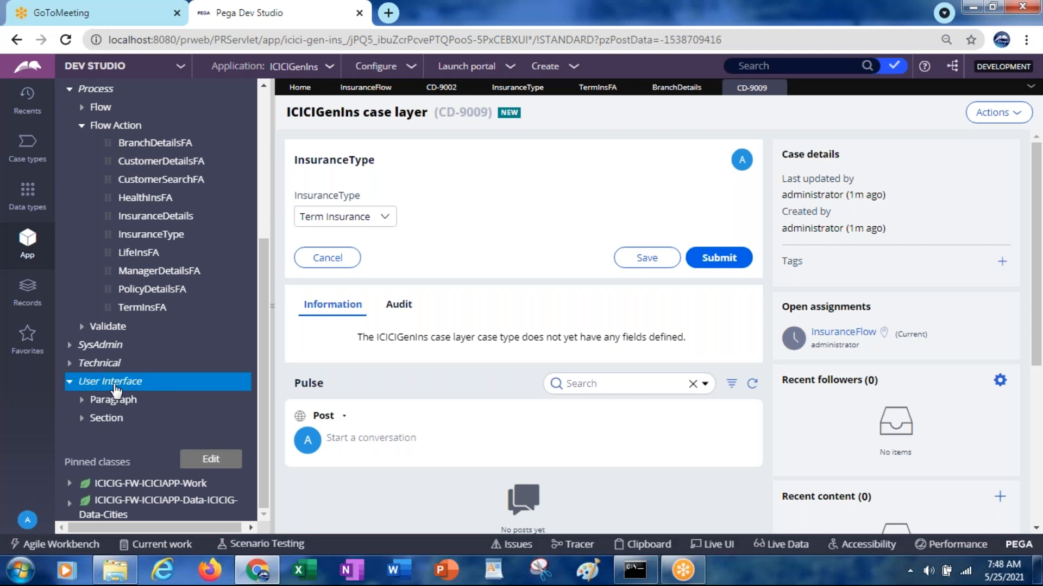
right_click(114, 387)
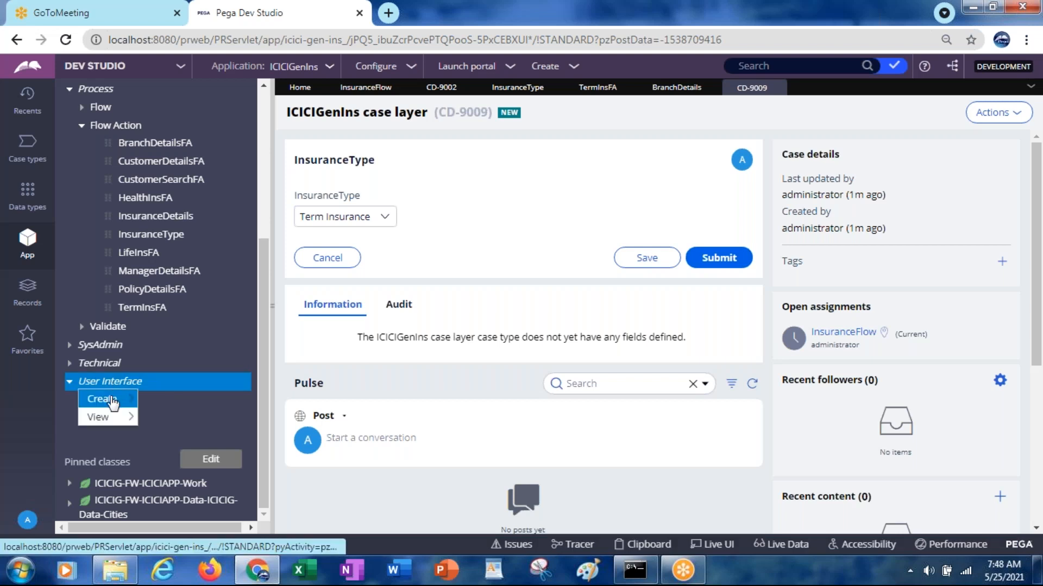
mouse_move(110, 405)
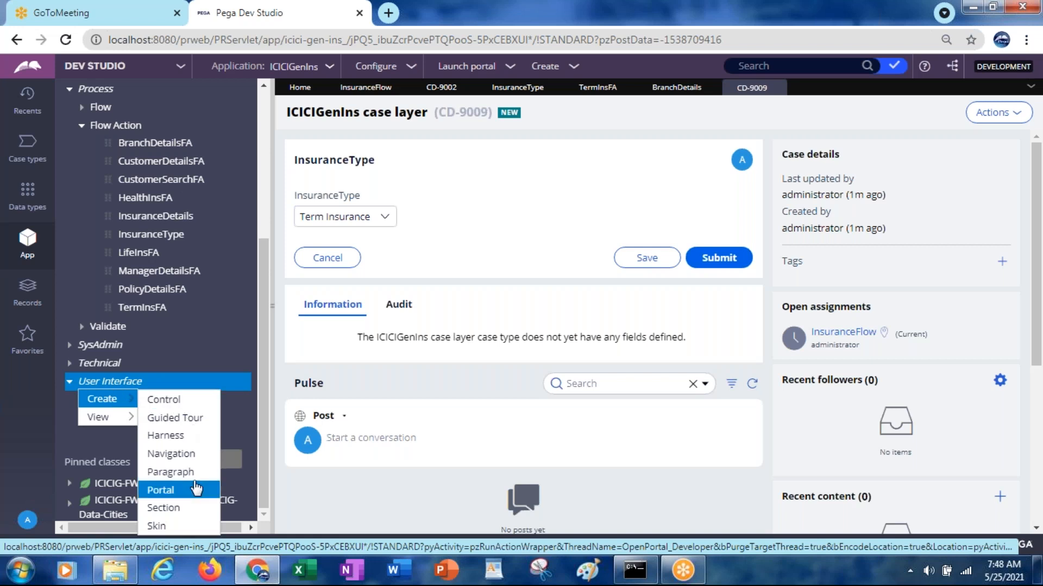
left_click(174, 437)
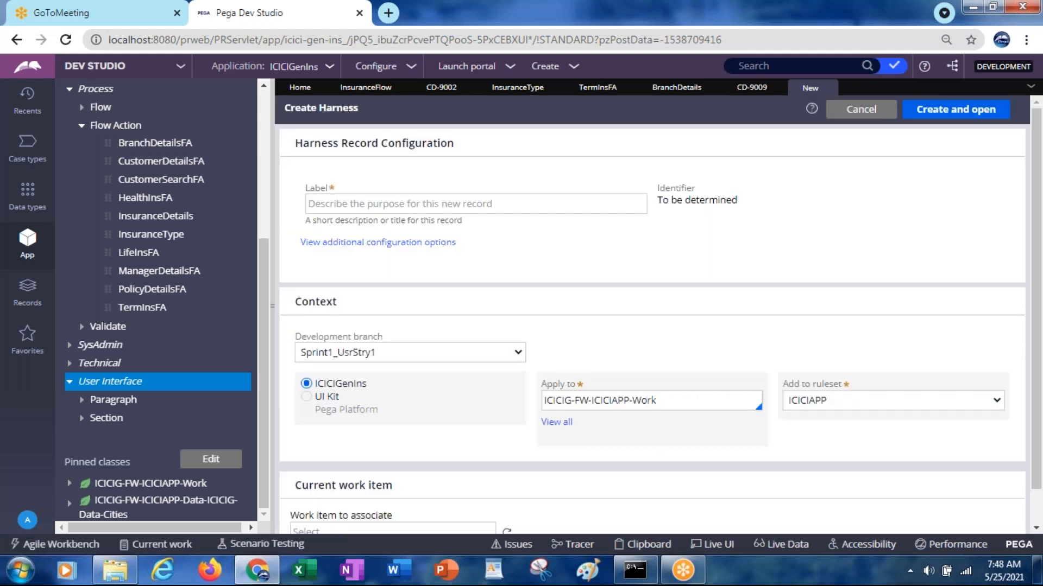
left_click(375, 204)
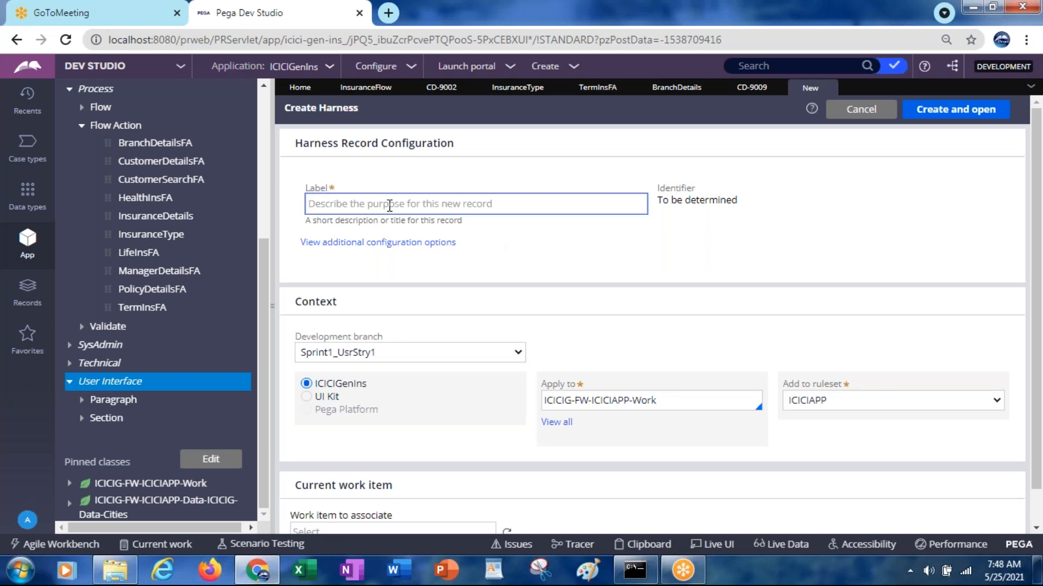
type("TestH")
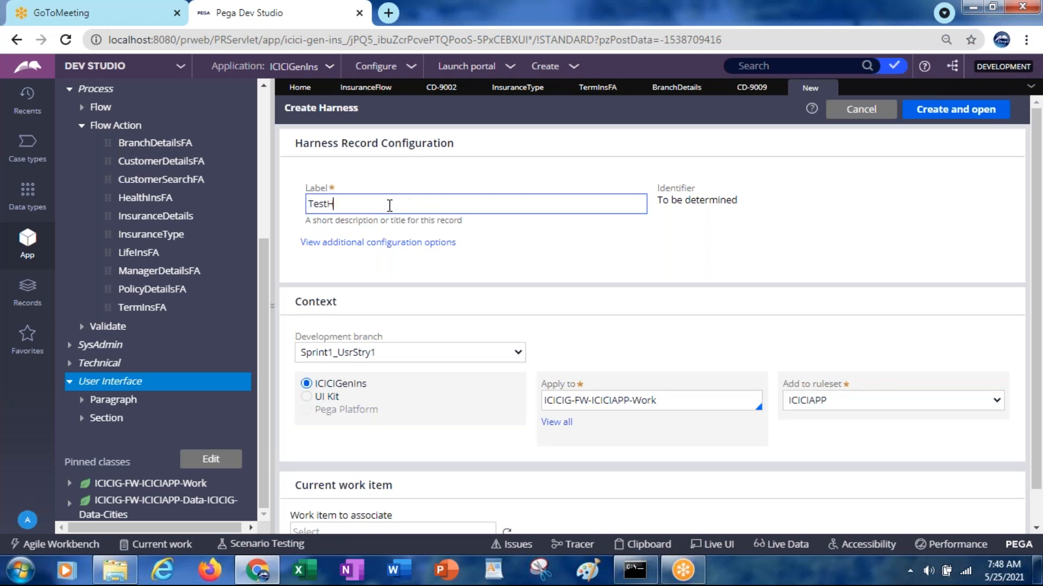
type("arness")
key("Tab")
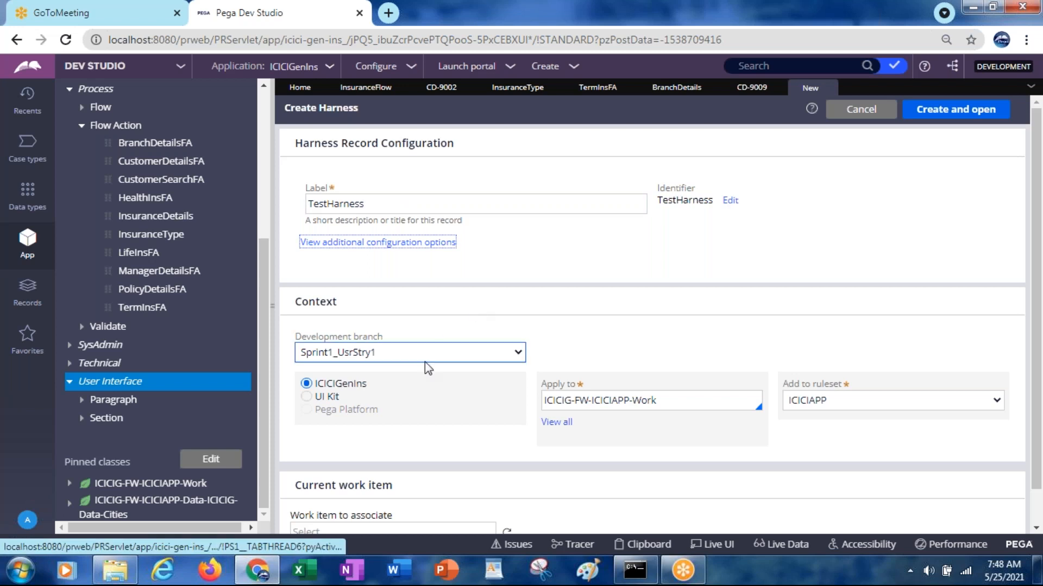
Step: Set TestHarness to [No branch] with ICICIAPP ruleset version 01-01-02, and create and open the record
left_click(393, 354)
left_click(359, 386)
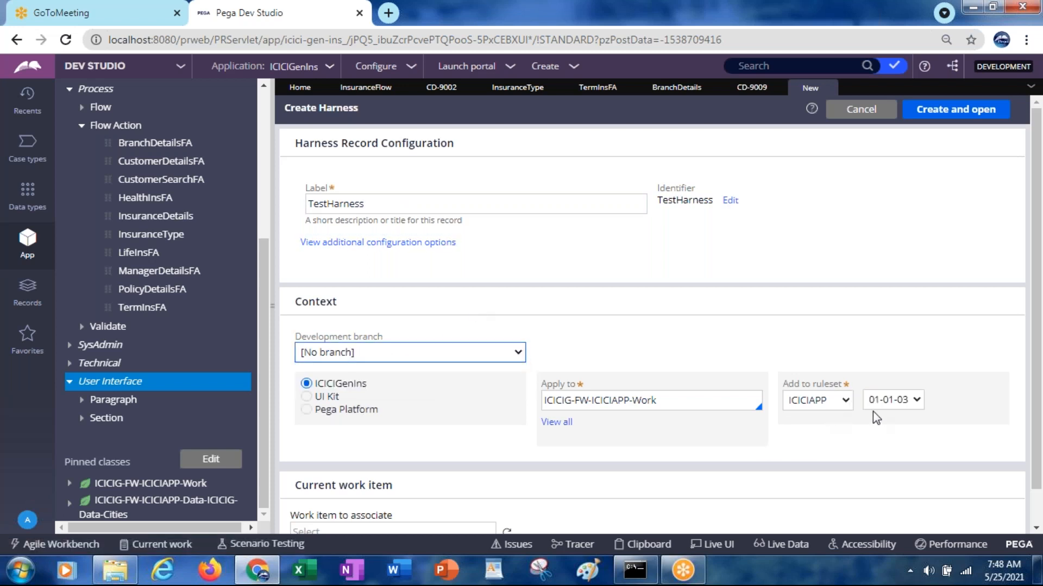
left_click(886, 410)
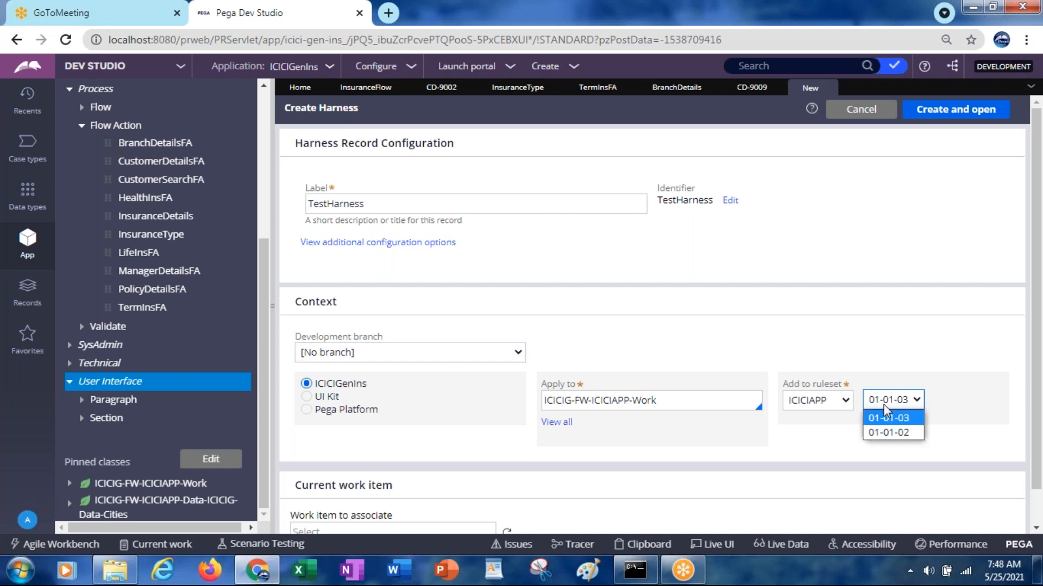
left_click(894, 432)
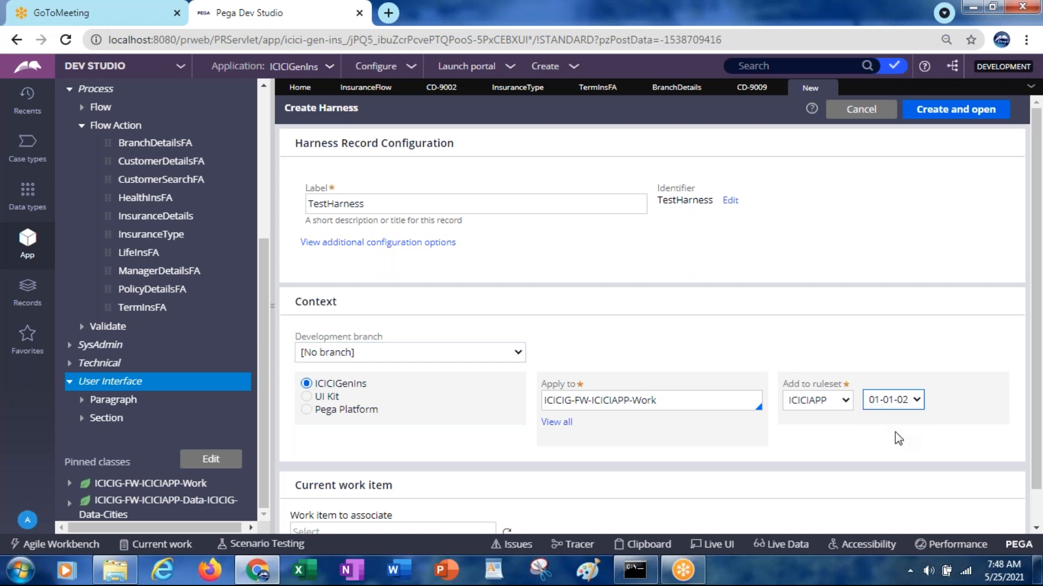
left_click(930, 113)
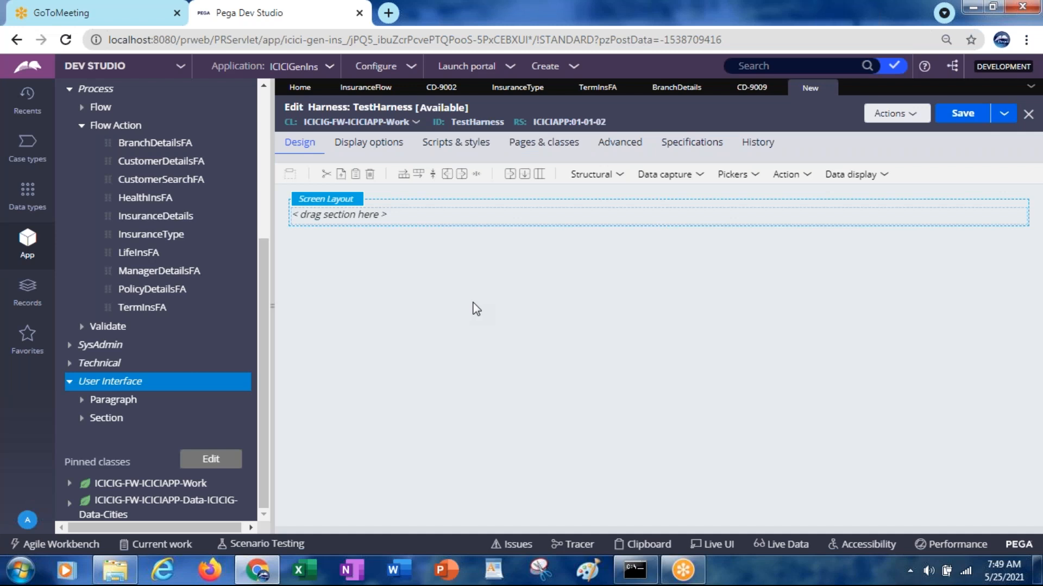
Step: Open Notepad and list the harness names NEW, PERFORM, COCNFIRM, REVIEW and REOPEN on separate lines
key("super+r")
type("notepad")
key("Return")
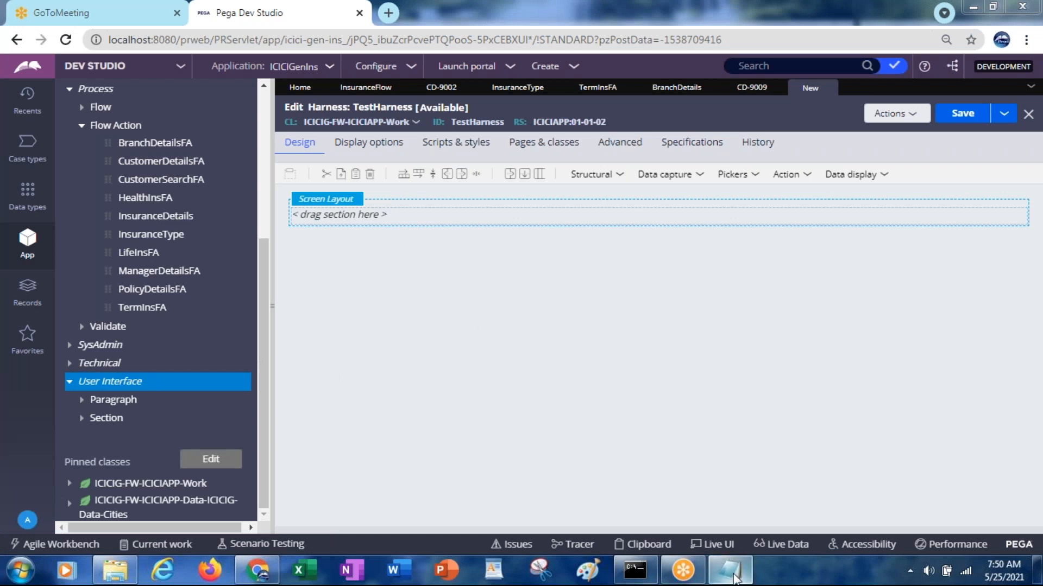
type("NEW")
key("Return")
type("PERFORM")
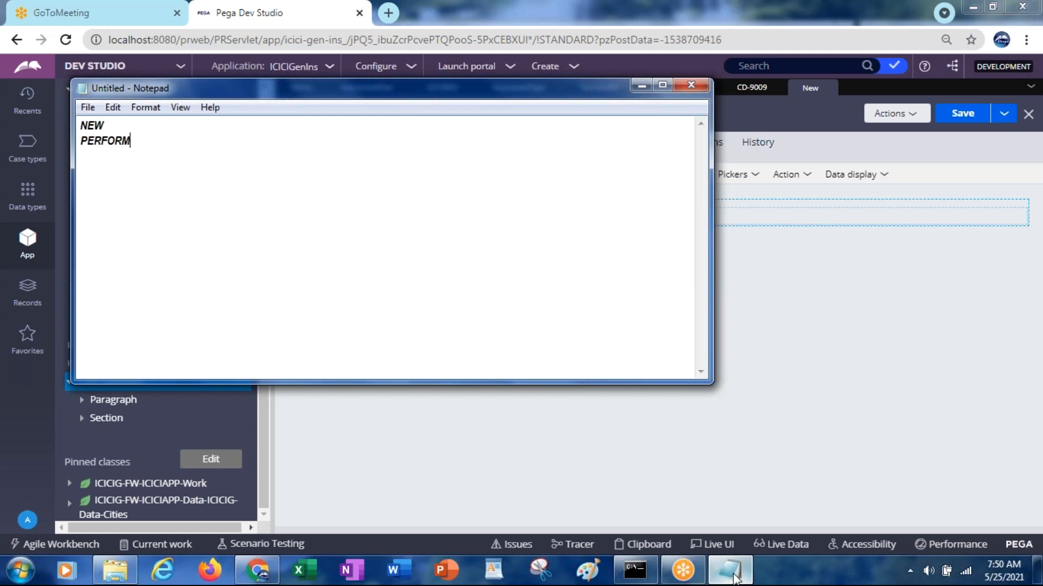
key("Return")
type("COCNFIRM")
key("Return")
type("REVIEW")
key("Return")
type("REOPEN")
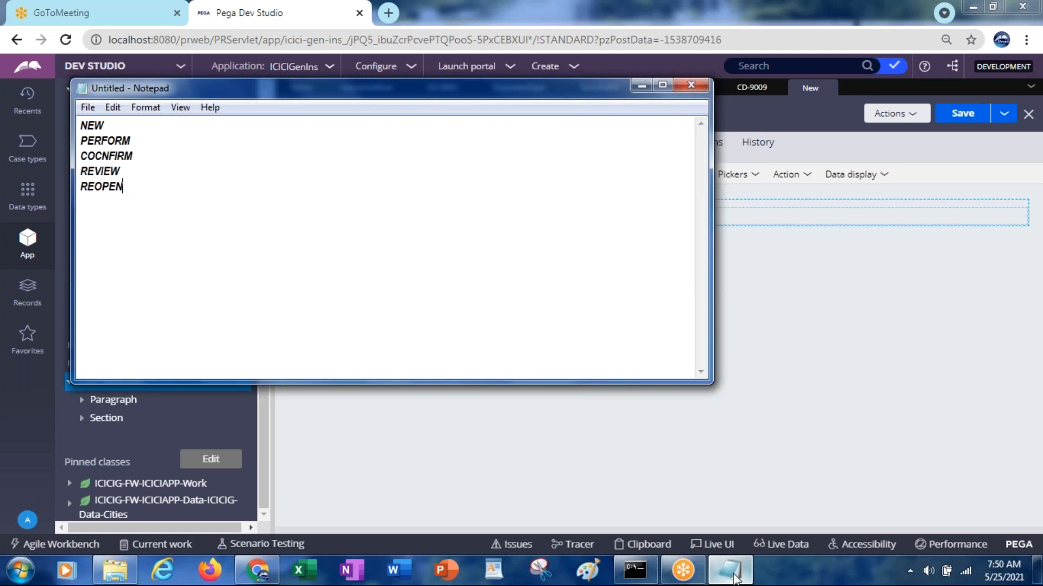
key("Return")
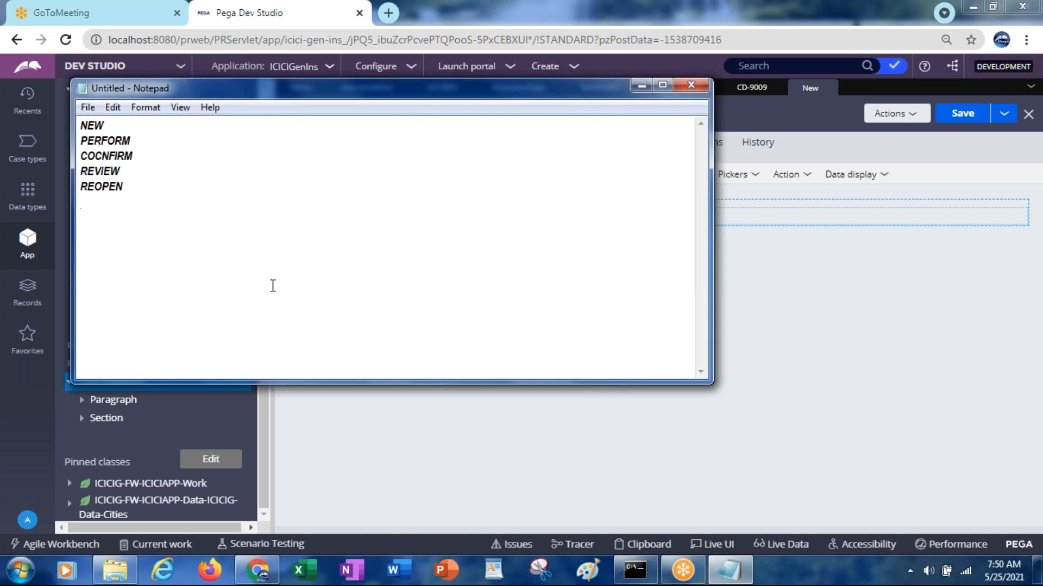
double_click(90, 126)
Step: Switch back to Pega Dev Studio and run InsuranceFlow to start a fresh test case
key("alt+Tab")
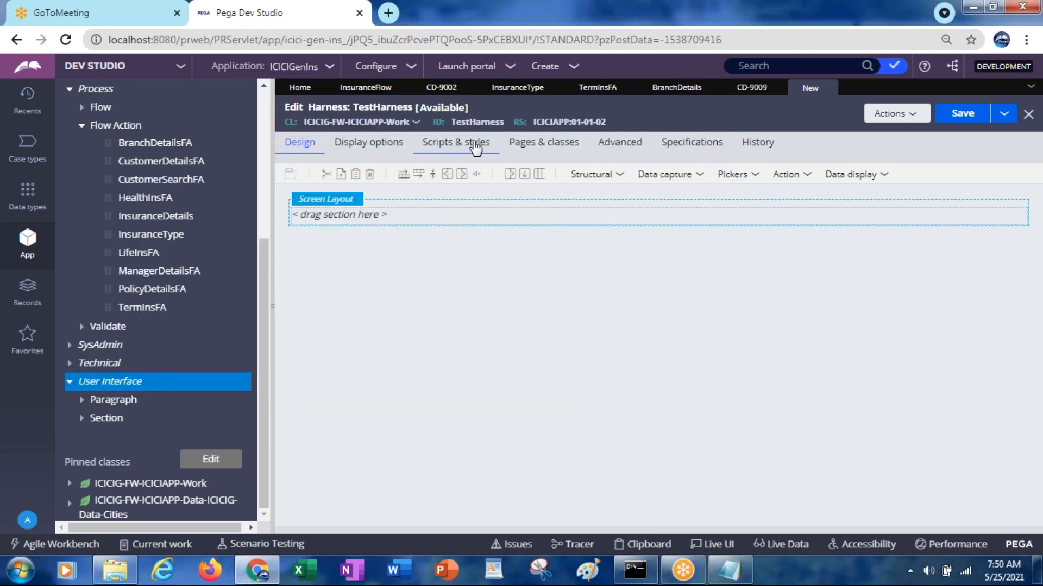
left_click(443, 91)
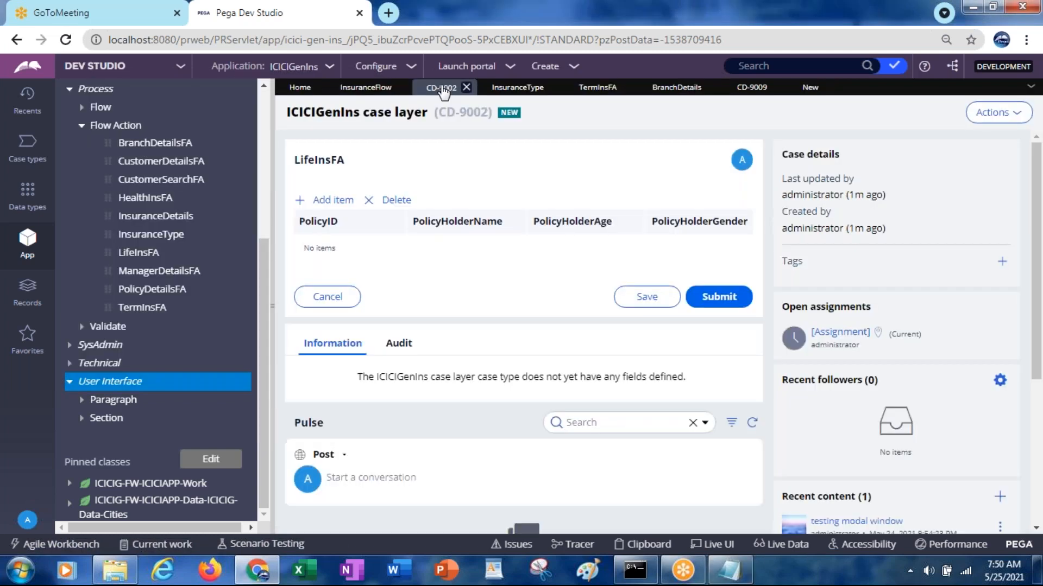
left_click(300, 88)
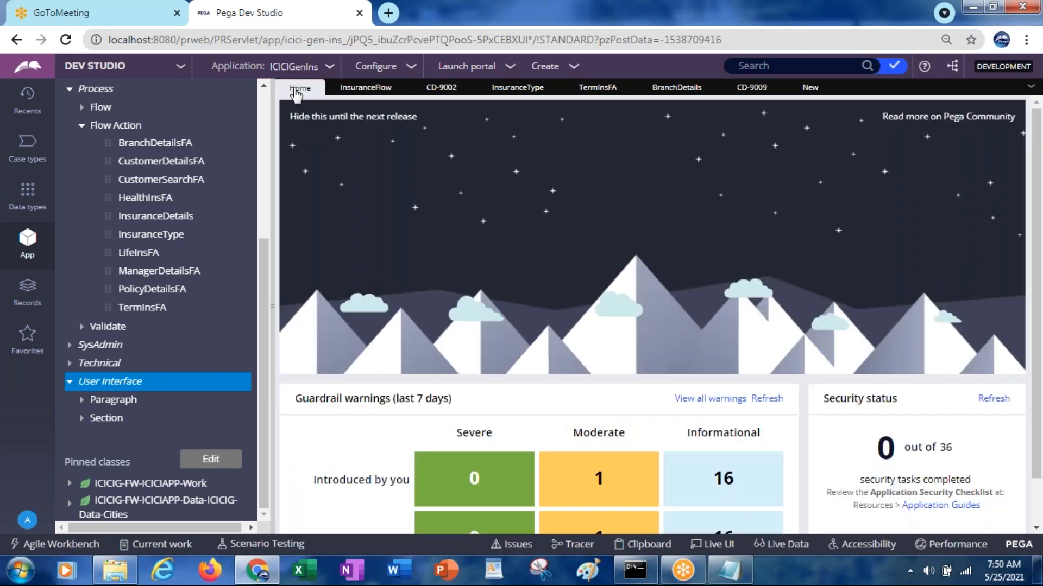
left_click(366, 88)
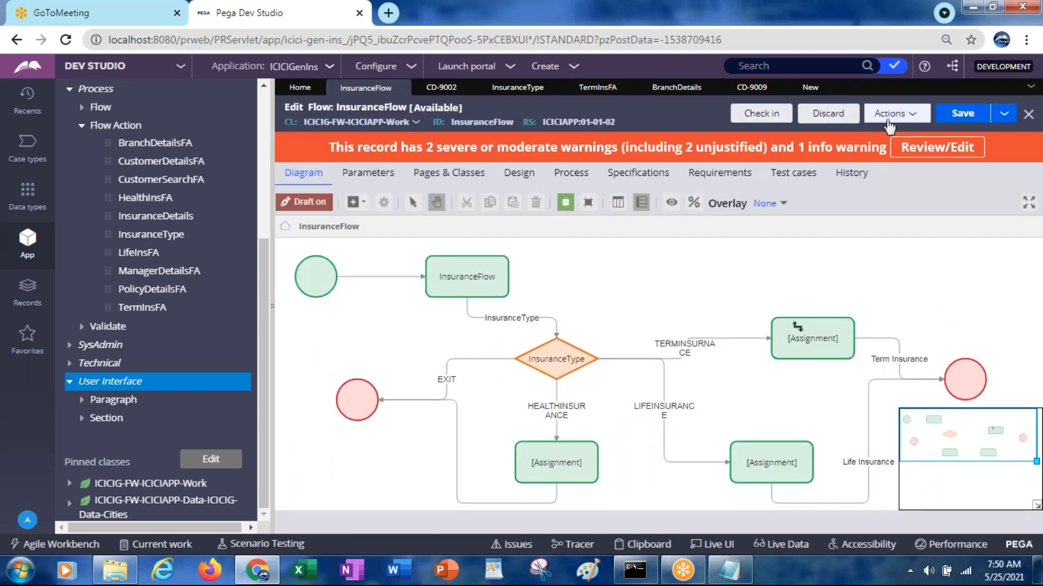
left_click(887, 114)
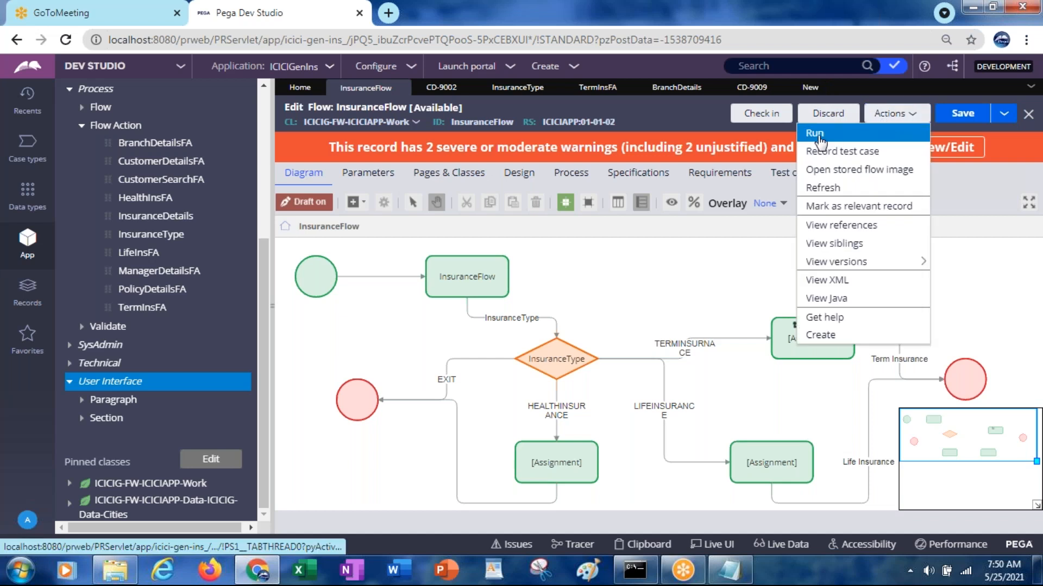
left_click(815, 135)
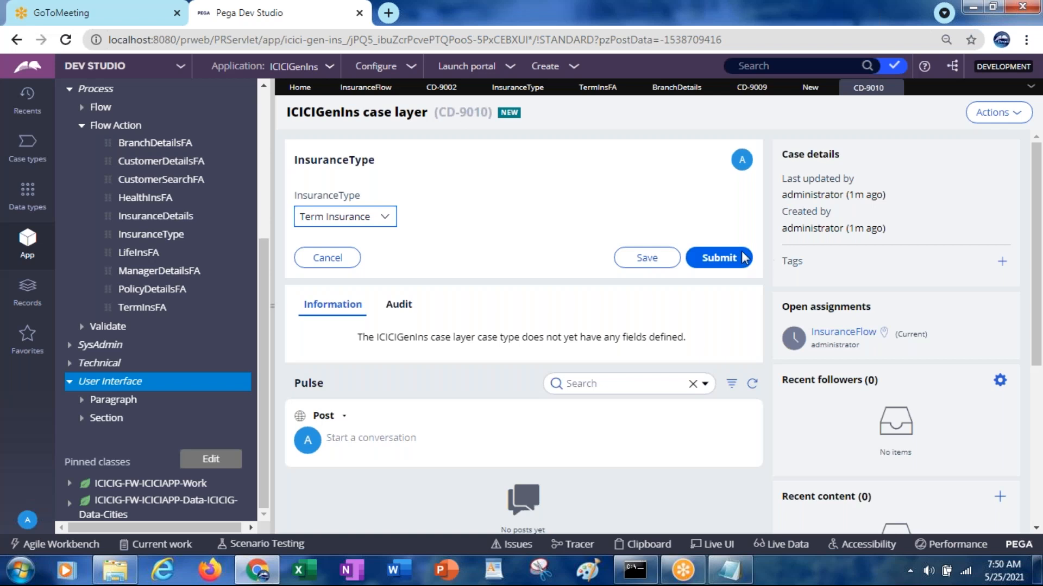
Step: Submit Term Insurance as the insurance type, add an empty policy row on the TermInsFA form and submit that form
left_click(713, 265)
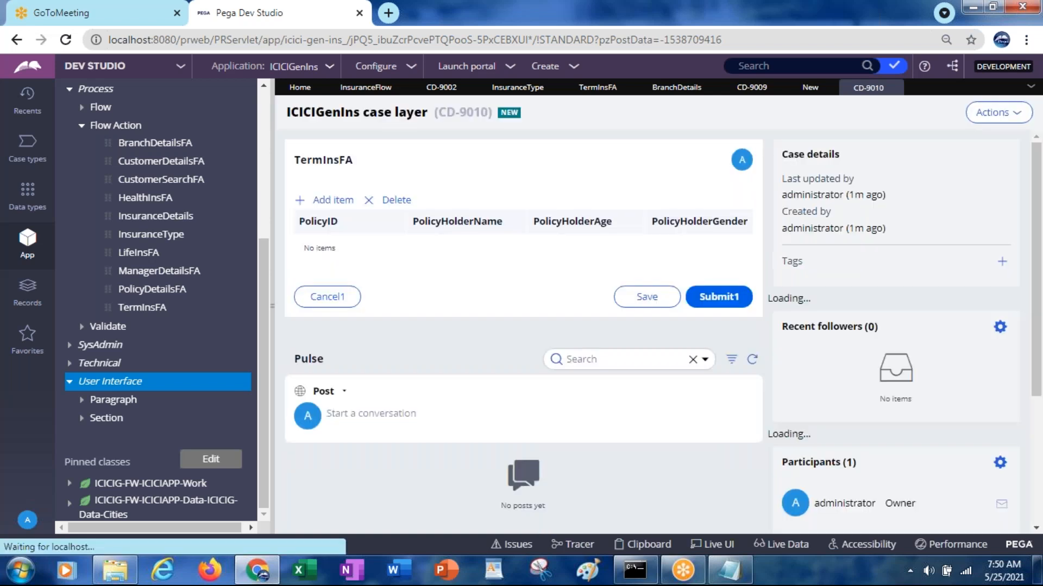
left_click(329, 201)
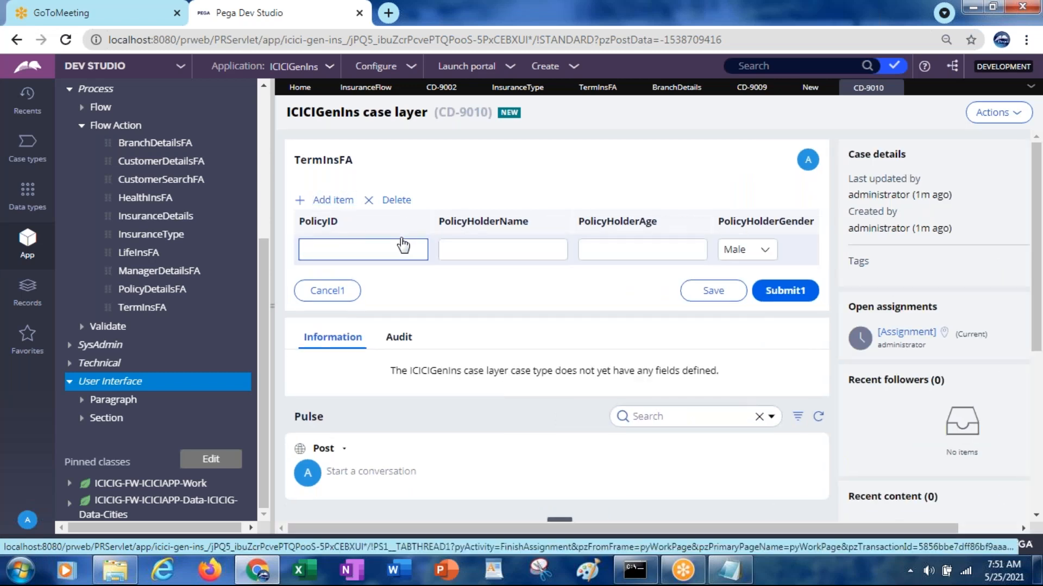
left_click(790, 293)
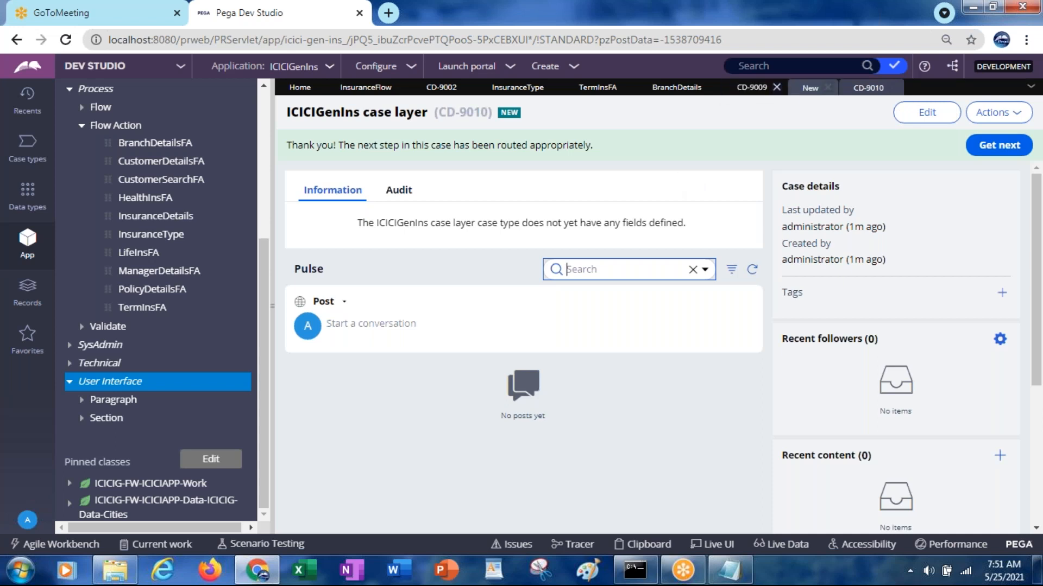
Step: Return to the TestHarness design and try to place a Columns layout in its screen layout
left_click(801, 93)
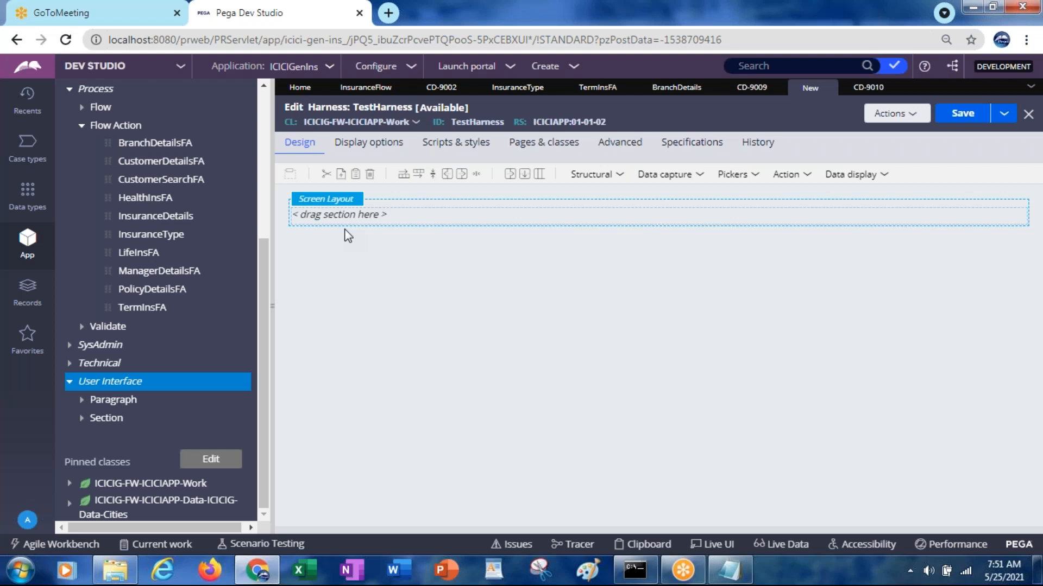
left_click(620, 182)
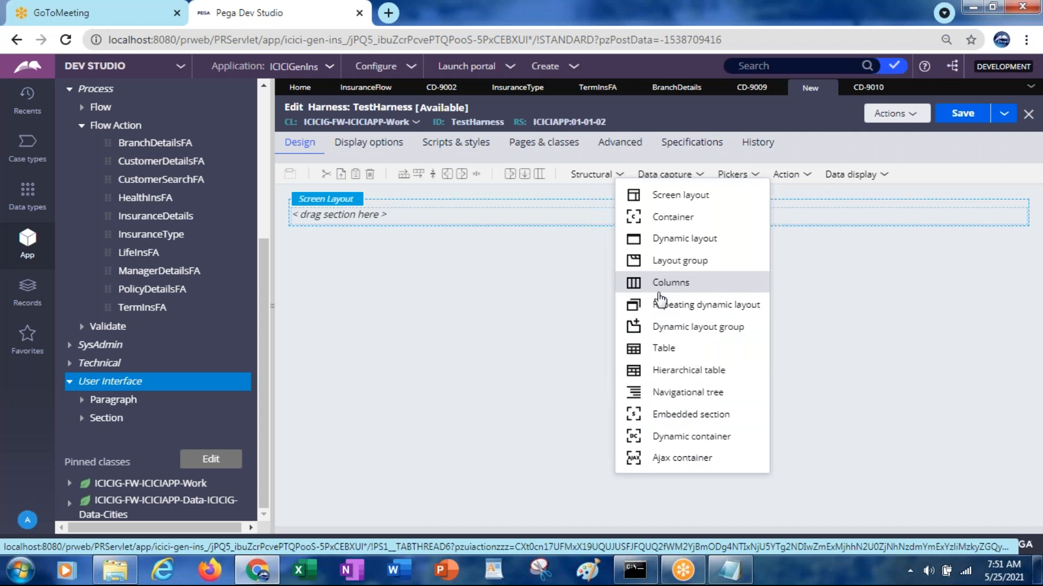
left_click_drag(645, 292, 465, 271)
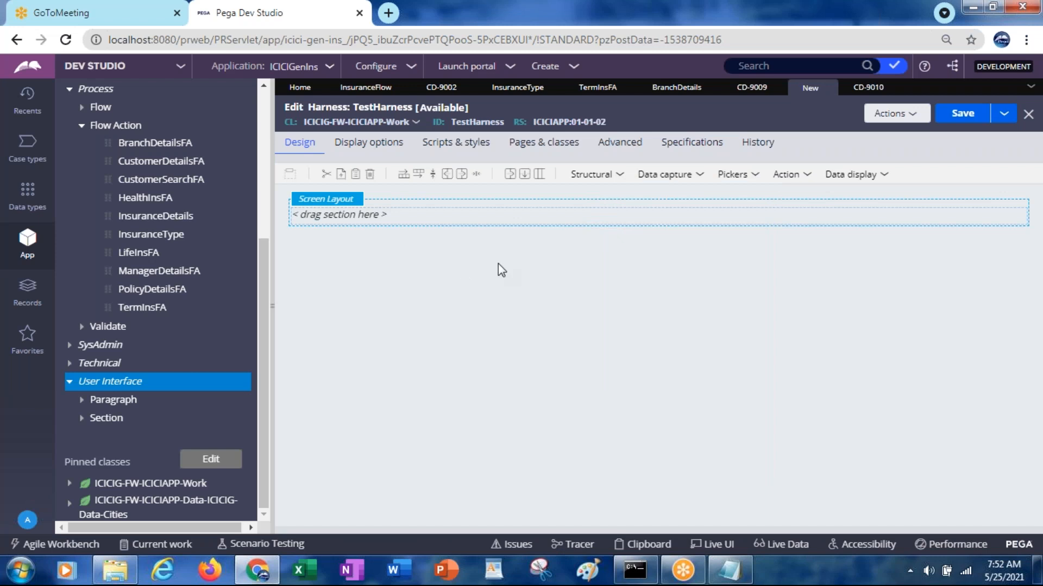
left_click(622, 175)
left_click_drag(652, 286, 426, 230)
left_click(398, 215)
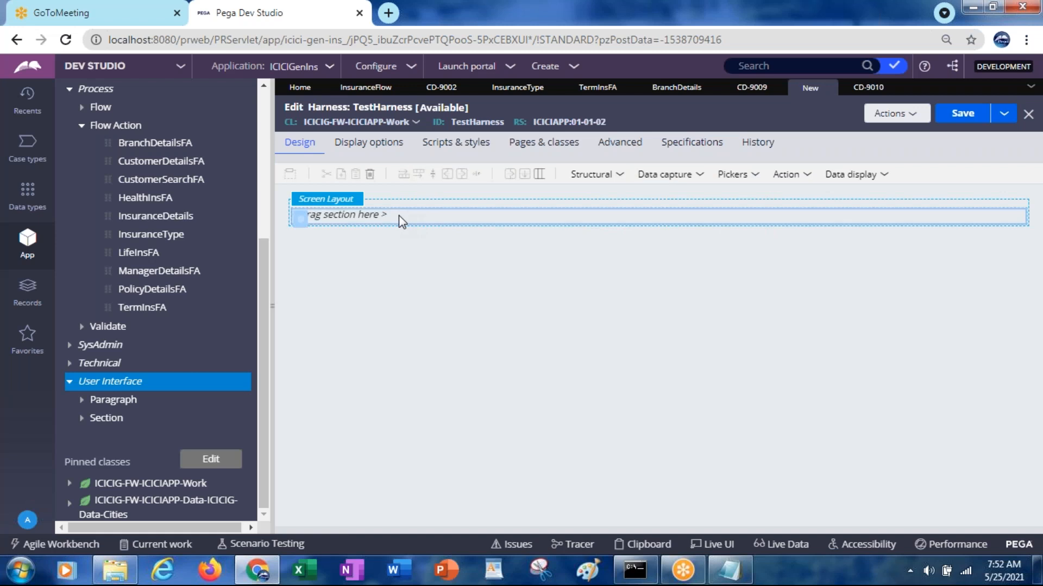
Step: Try to place a dynamic layout in the empty section area of the screen layout
left_click(619, 176)
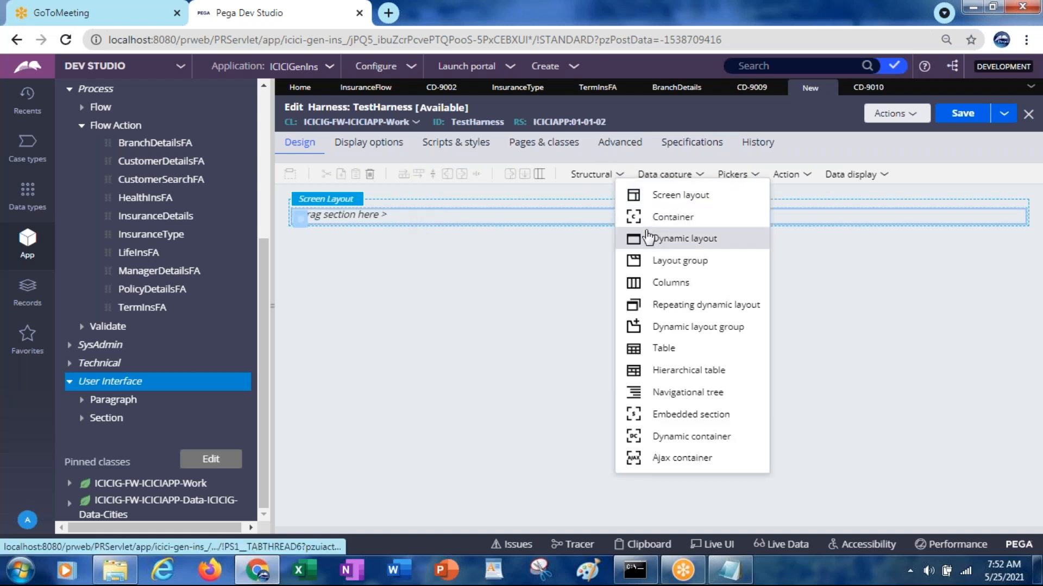
left_click_drag(647, 243, 415, 233)
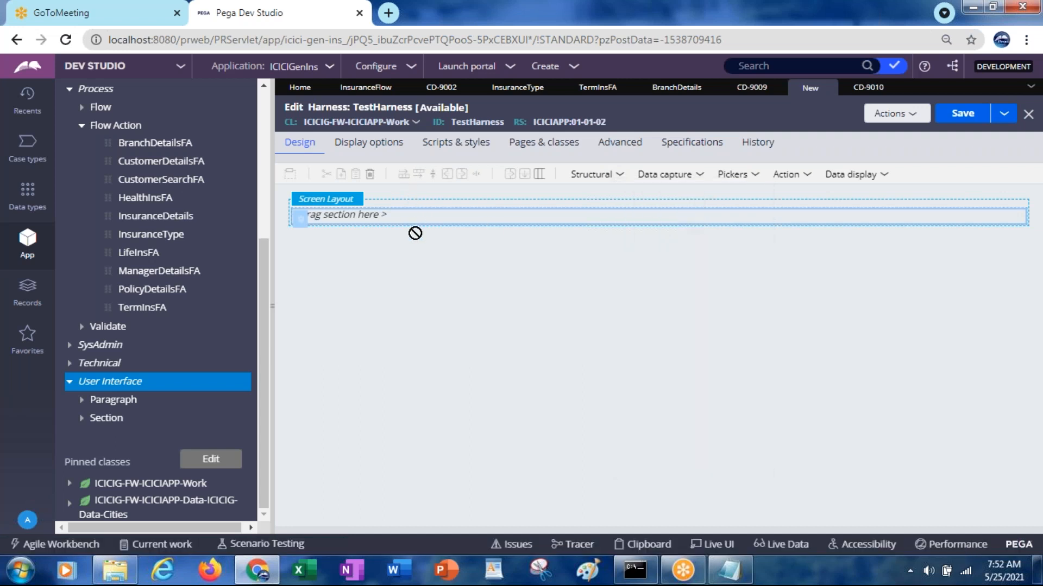
left_click(321, 206)
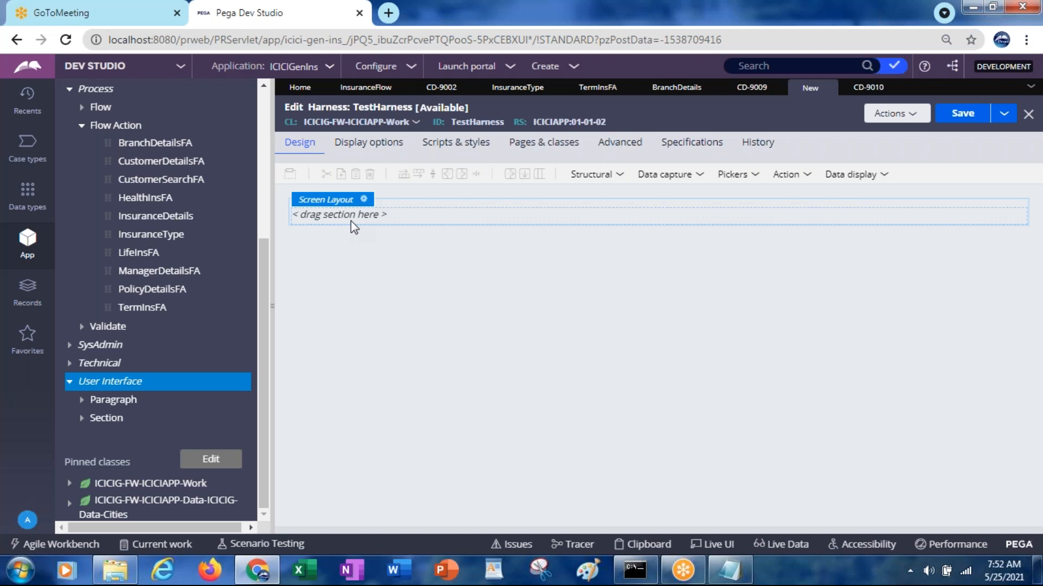
Step: Embed the CustomerDetails section, included by name with the current page context, in the TestHarness screen layout
left_click(619, 185)
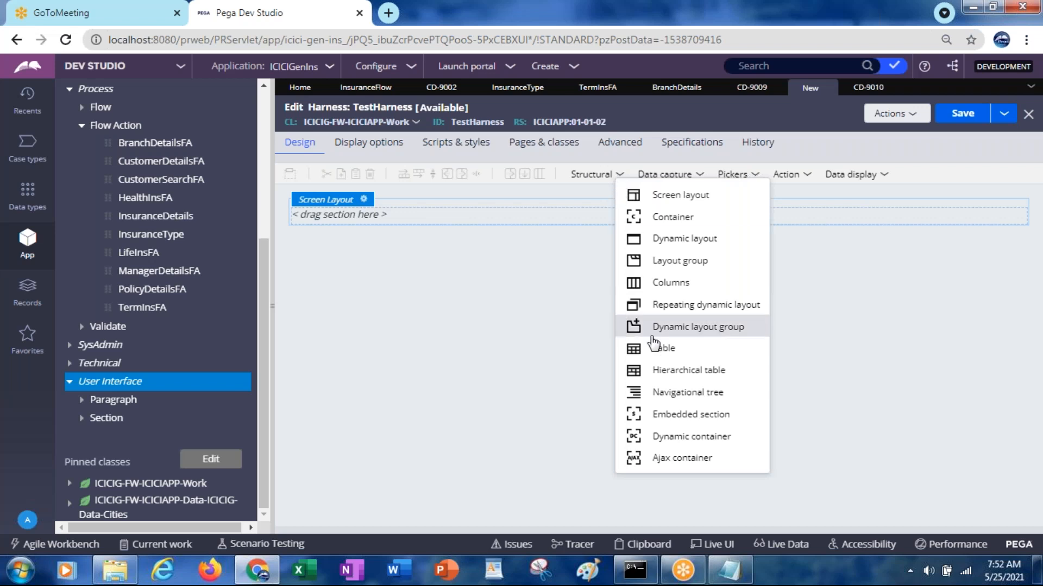
left_click_drag(636, 415, 409, 223)
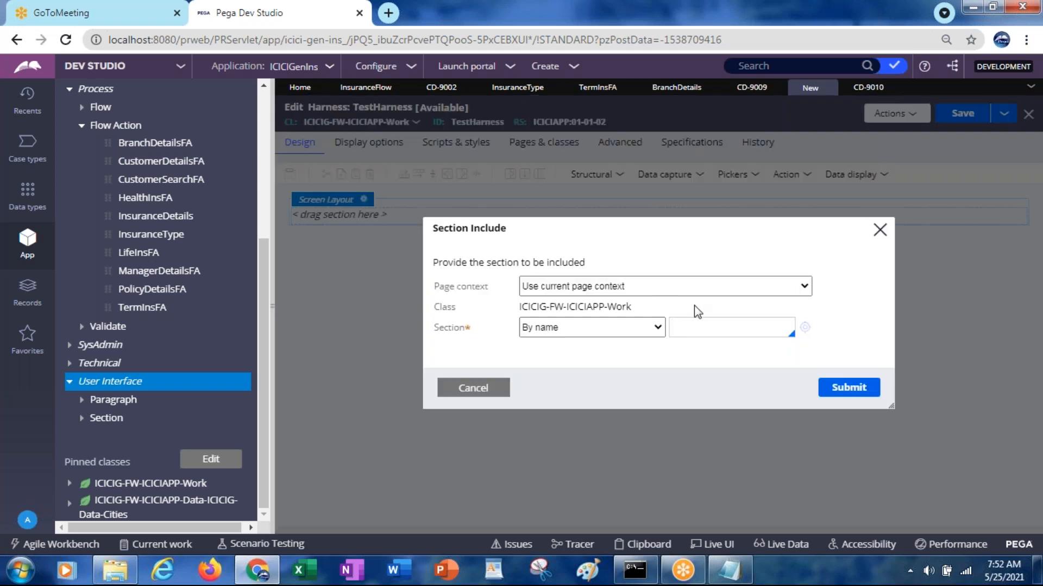
left_click(713, 328)
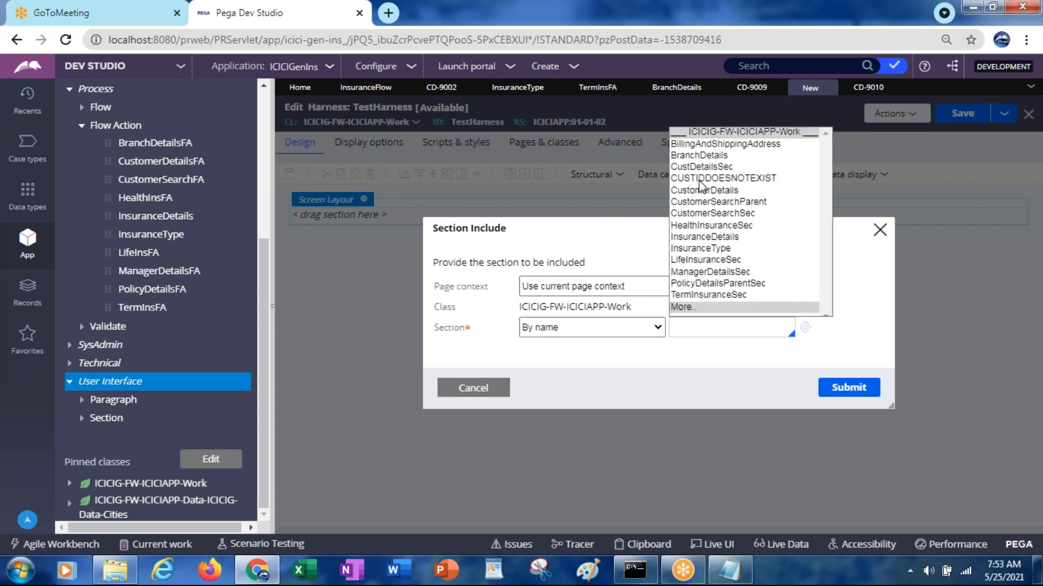
left_click(693, 190)
left_click(858, 397)
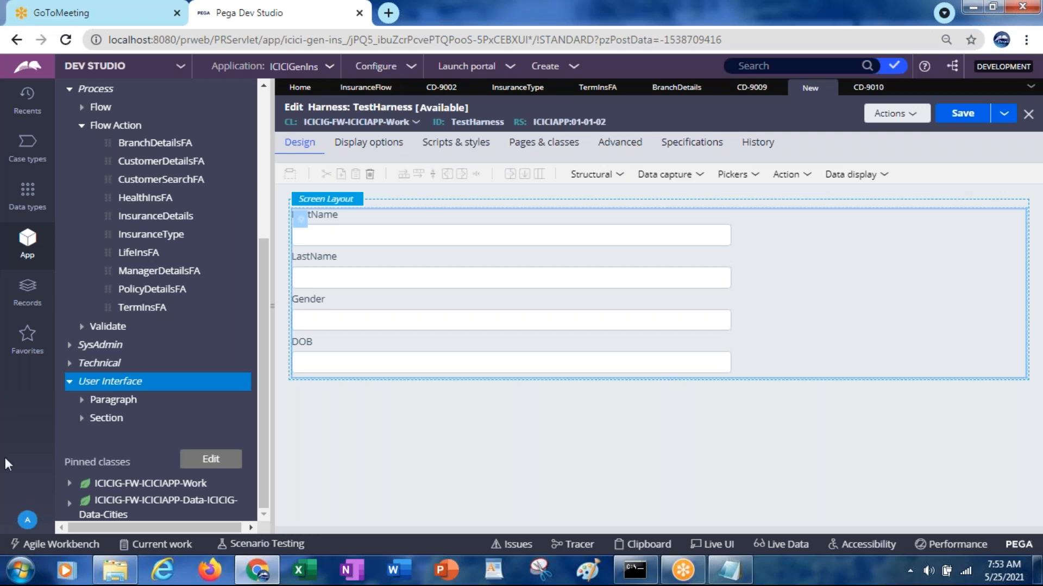
Step: Open the current operator record and its ICICIAPP:Administrators access group, and examine the available portals
left_click(28, 521)
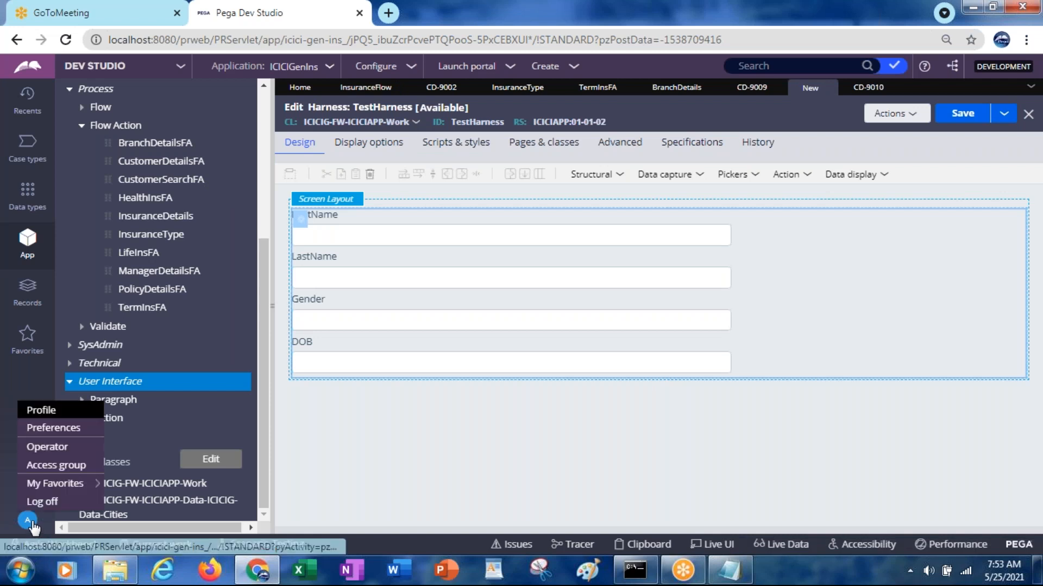
left_click(60, 446)
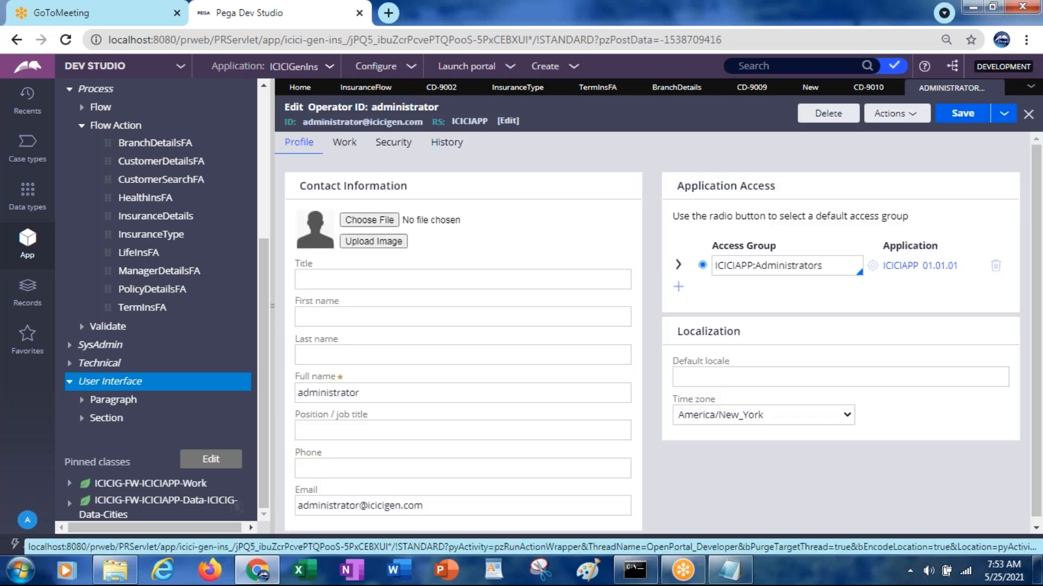
left_click(871, 266)
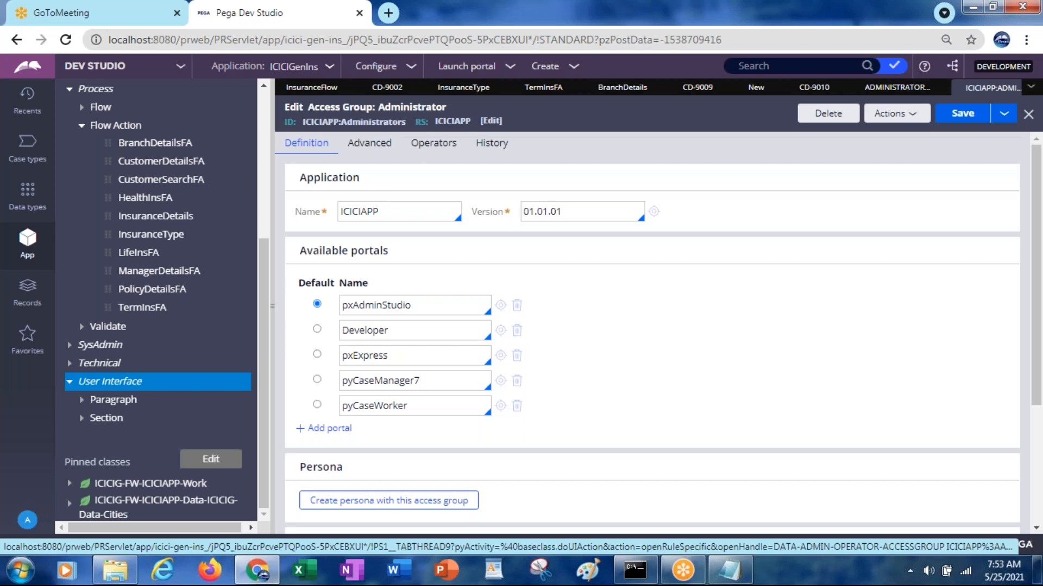
left_click(394, 304)
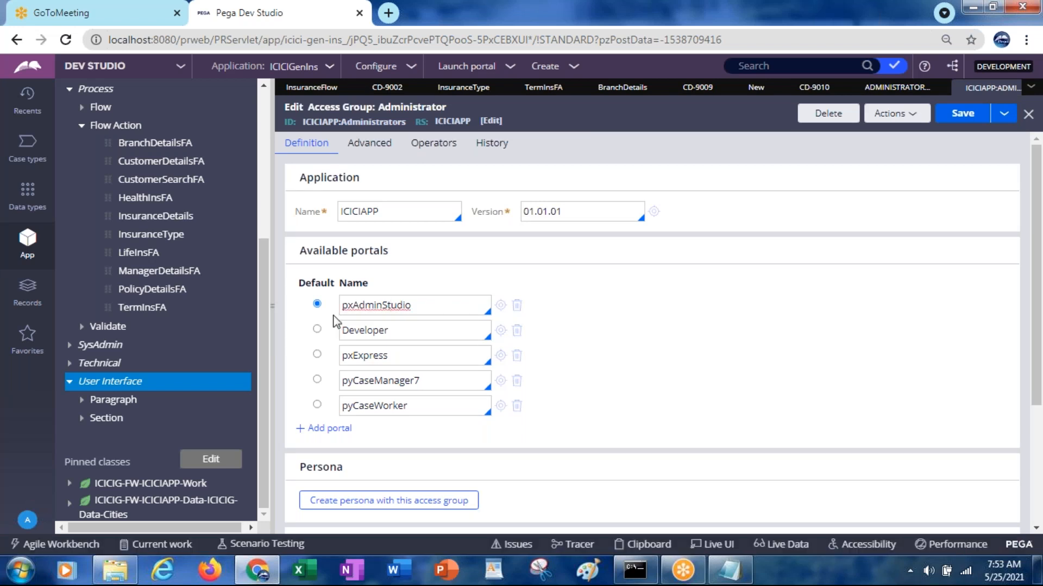
left_click_drag(300, 250, 389, 255)
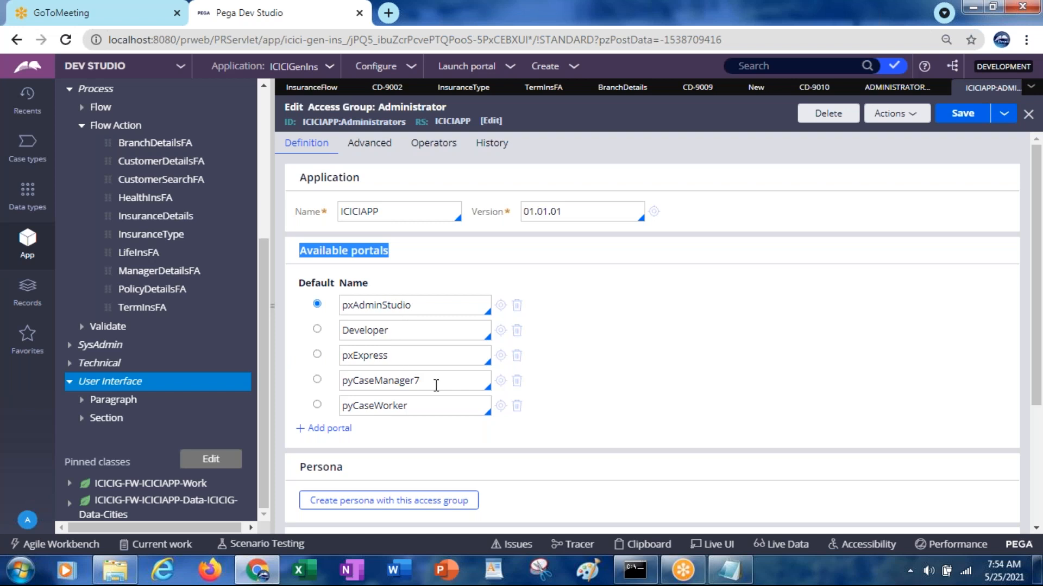
left_click(422, 409)
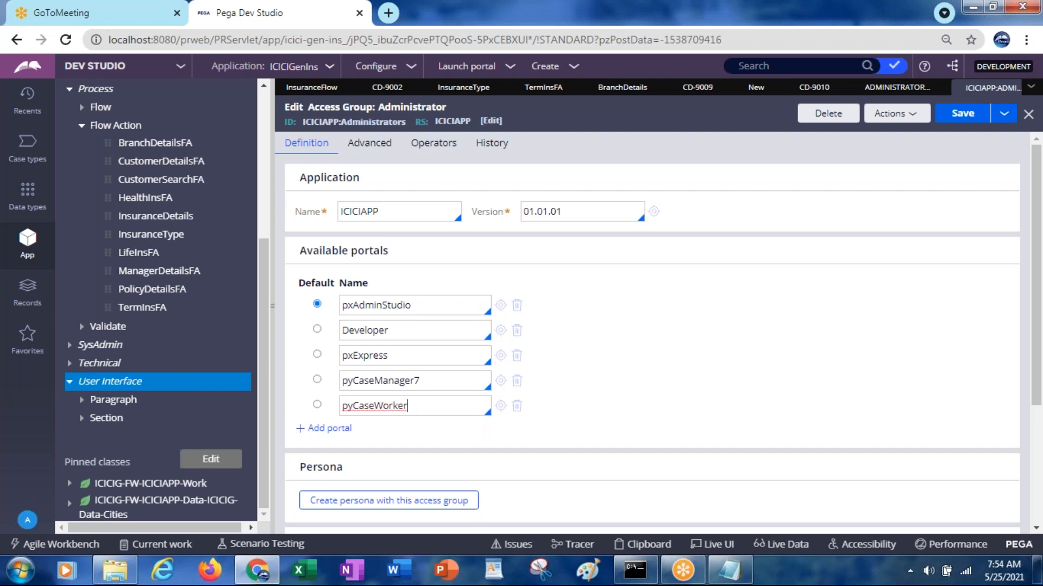
Step: Open the Developer portal rule and its pzStudio harness, and examine the harness design from the header down to the footer
left_click(501, 332)
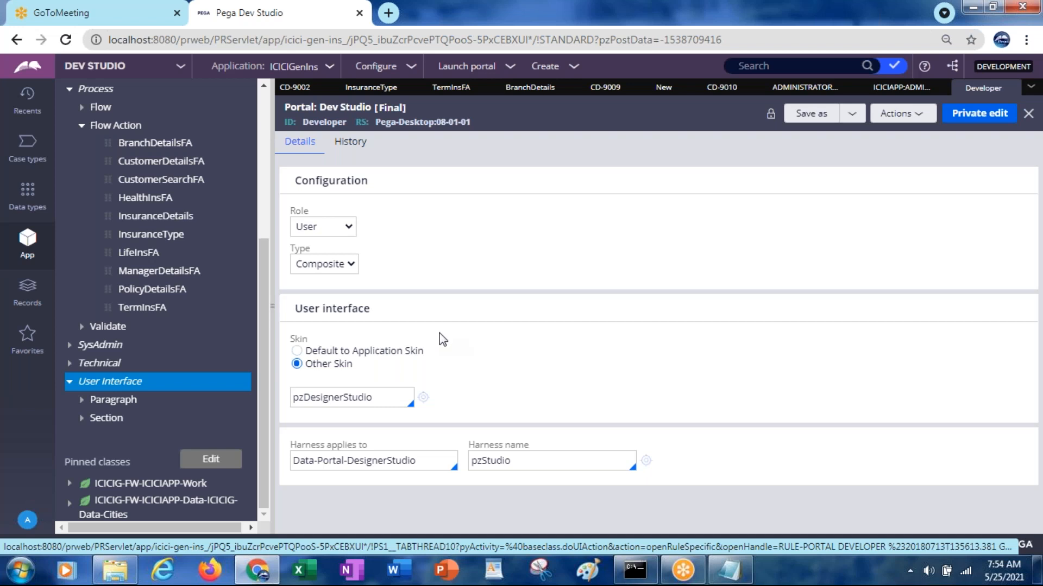
left_click(518, 463)
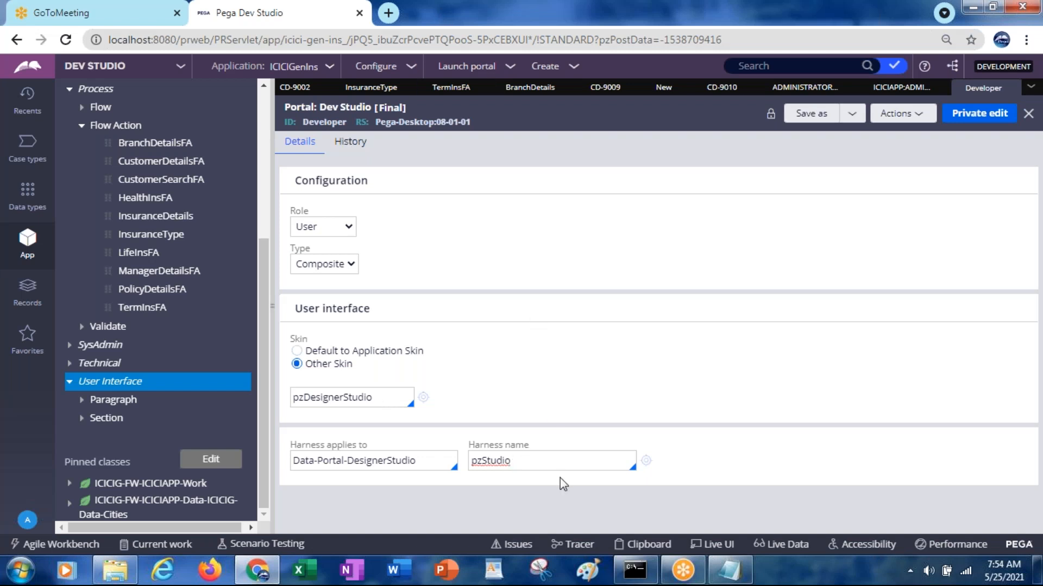
left_click(646, 461)
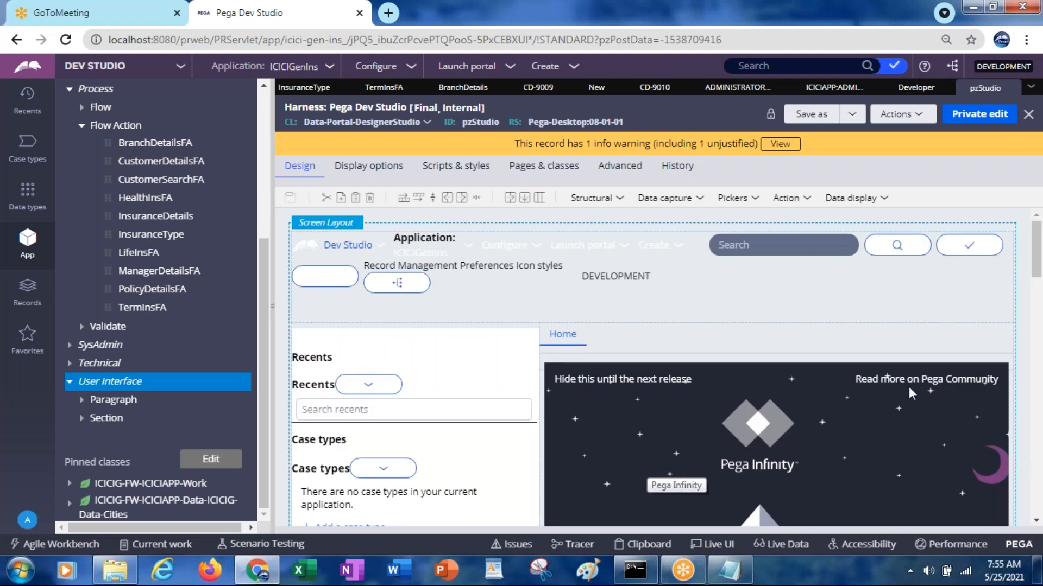
left_click_drag(1040, 255, 1035, 285)
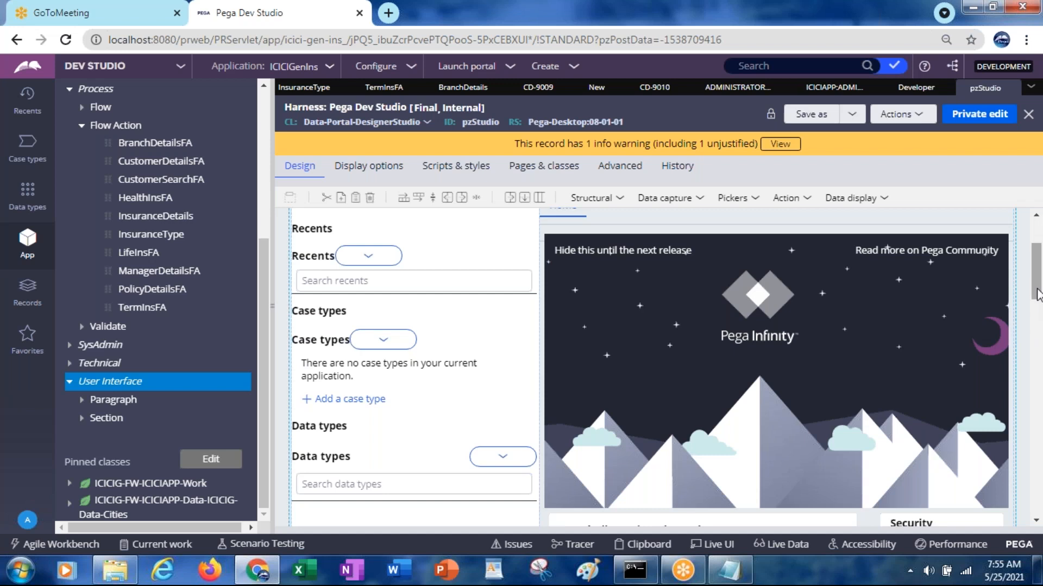
left_click_drag(1038, 296, 1028, 273)
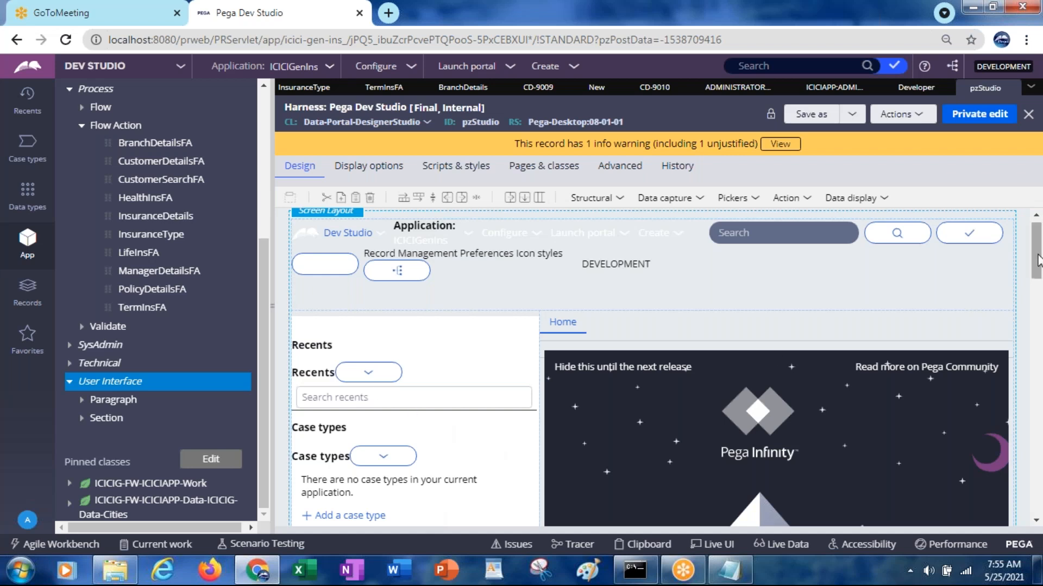
left_click_drag(1038, 262, 998, 312)
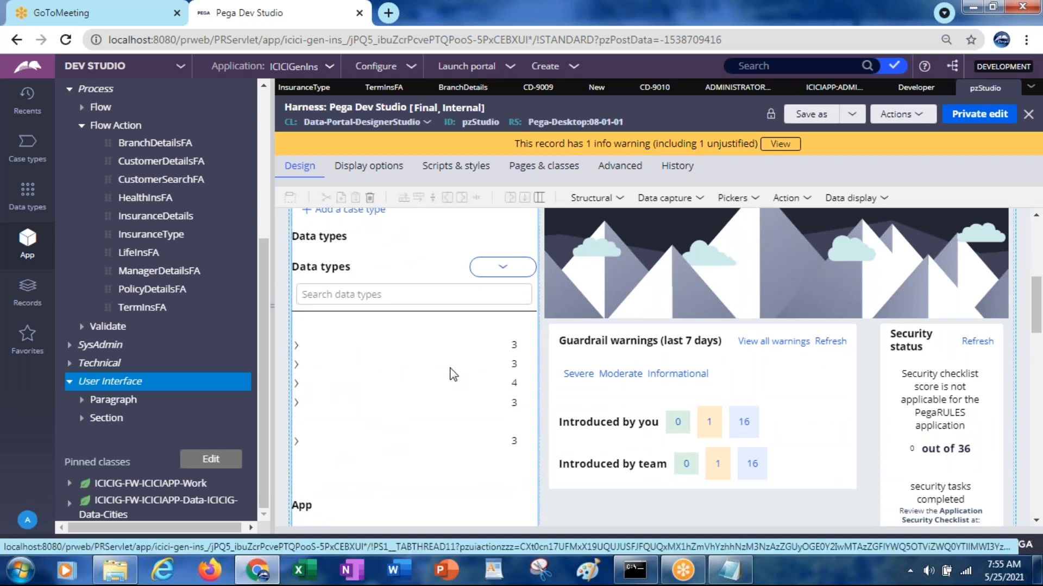
left_click_drag(1037, 284, 1026, 220)
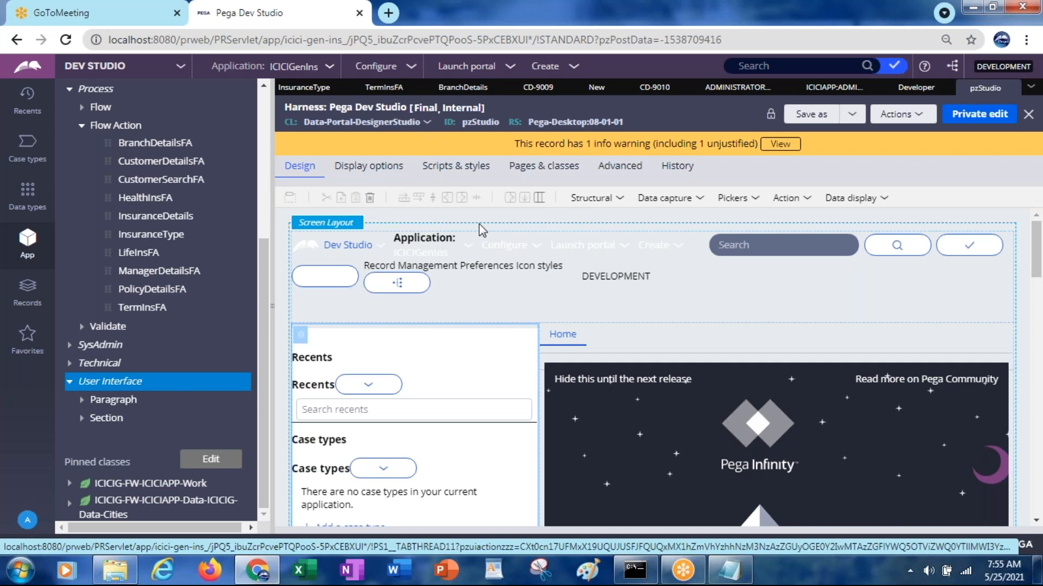
left_click_drag(1037, 262, 1038, 361)
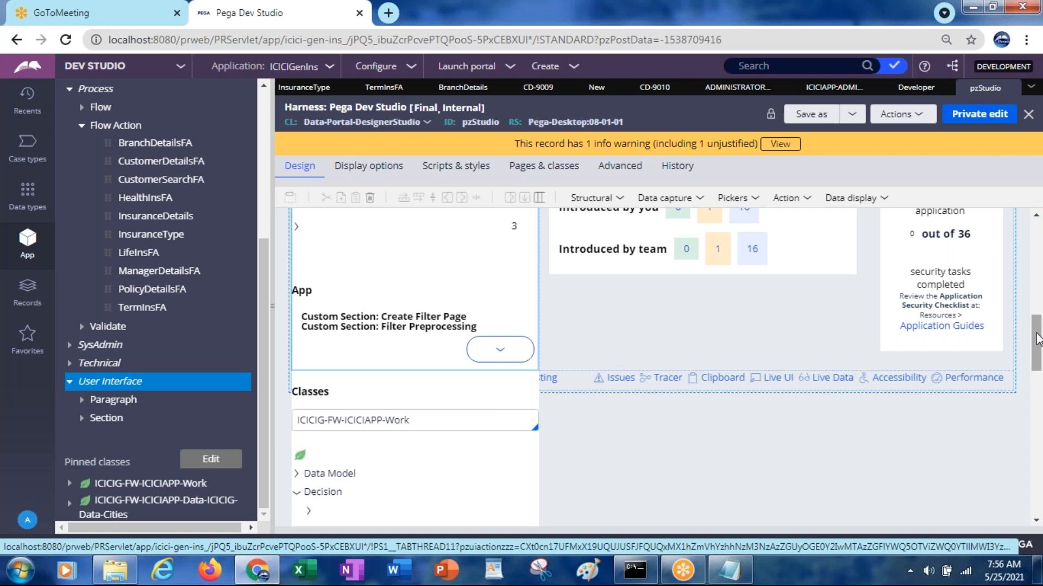
left_click_drag(1037, 339, 1038, 247)
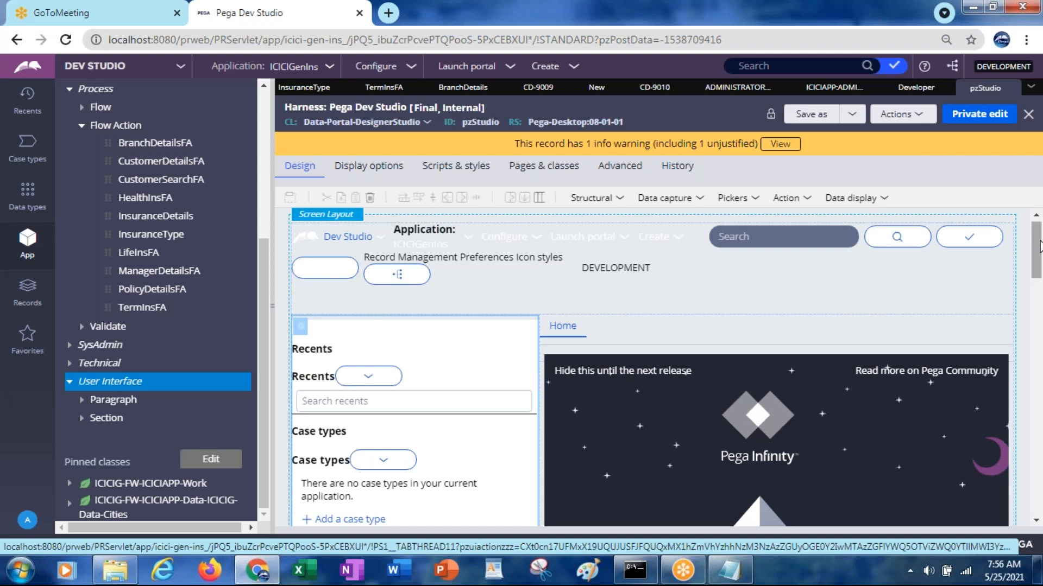
Step: Expand the Technical activities in the App explorer and open ChildActivity
left_click(70, 365)
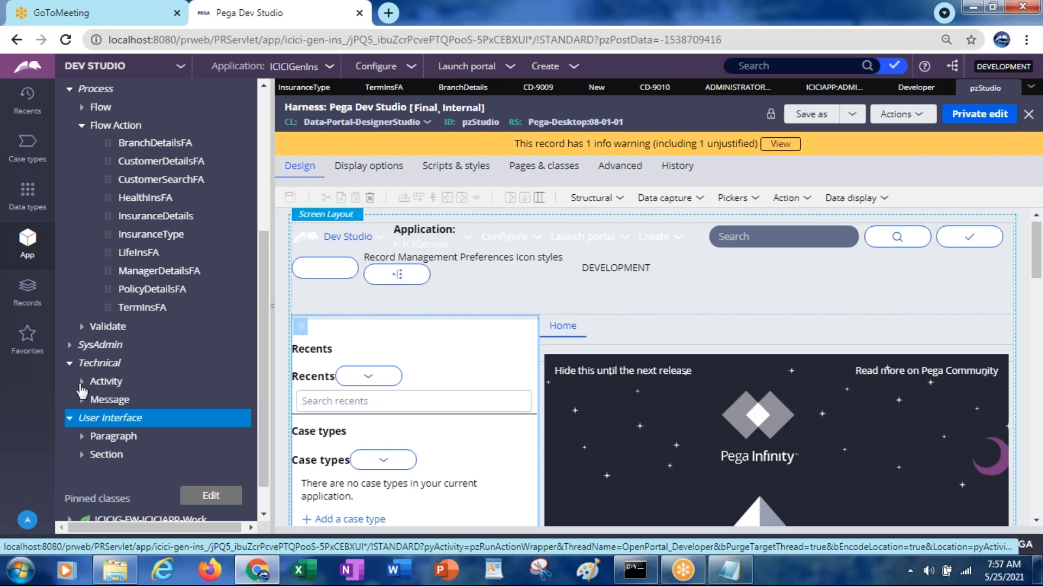
left_click(83, 382)
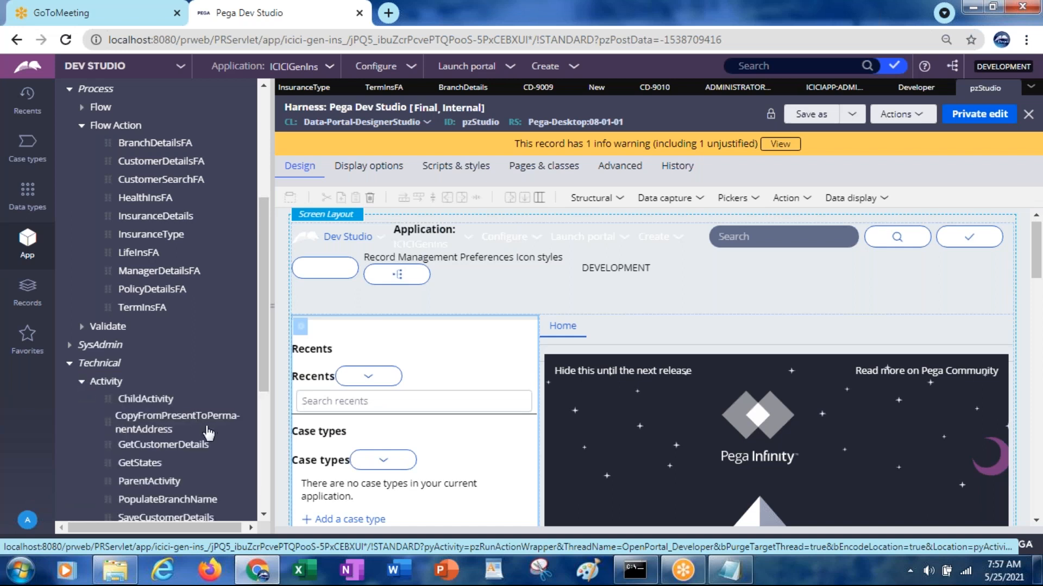
left_click(147, 399)
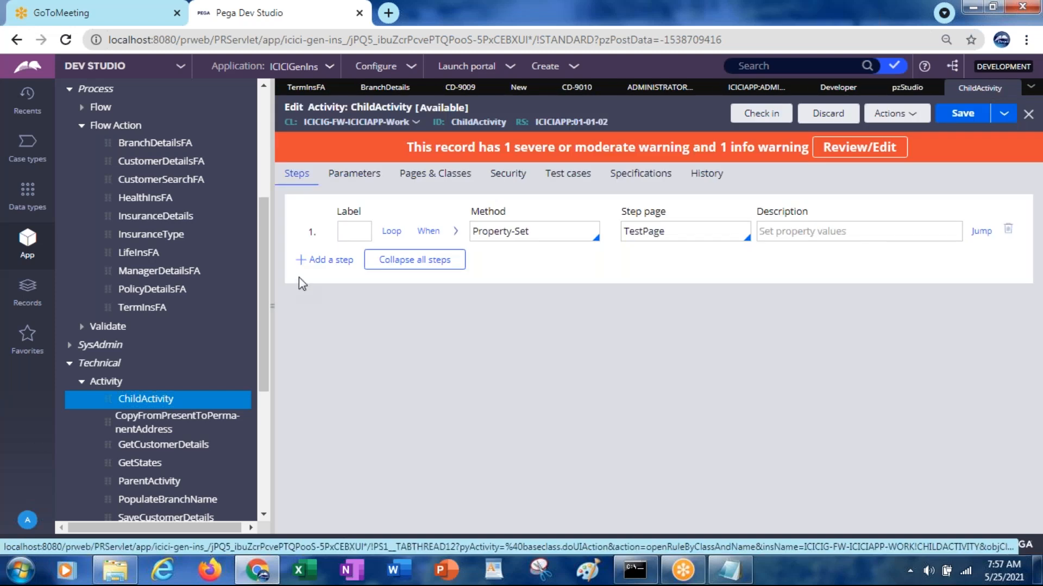
Step: Add a second step to ChildActivity that uses the Show-HTML method
left_click(328, 260)
left_click(525, 261)
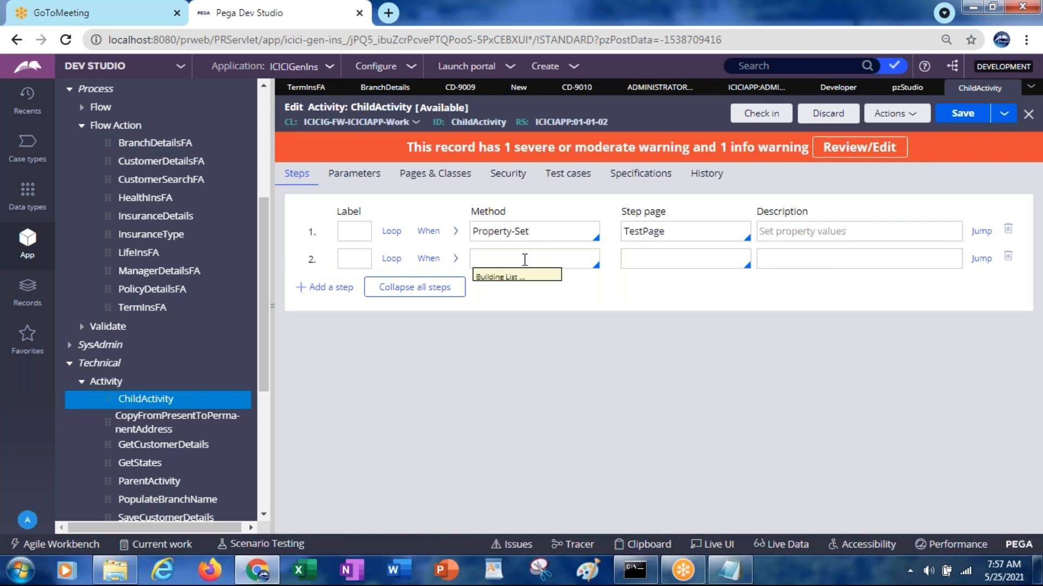
type("SHOW")
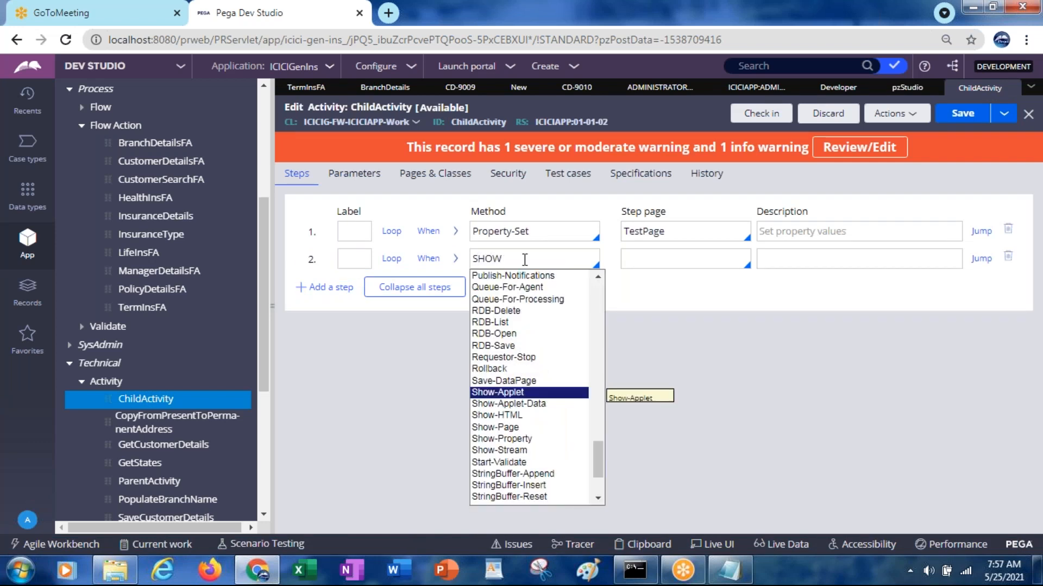
type("-HARN")
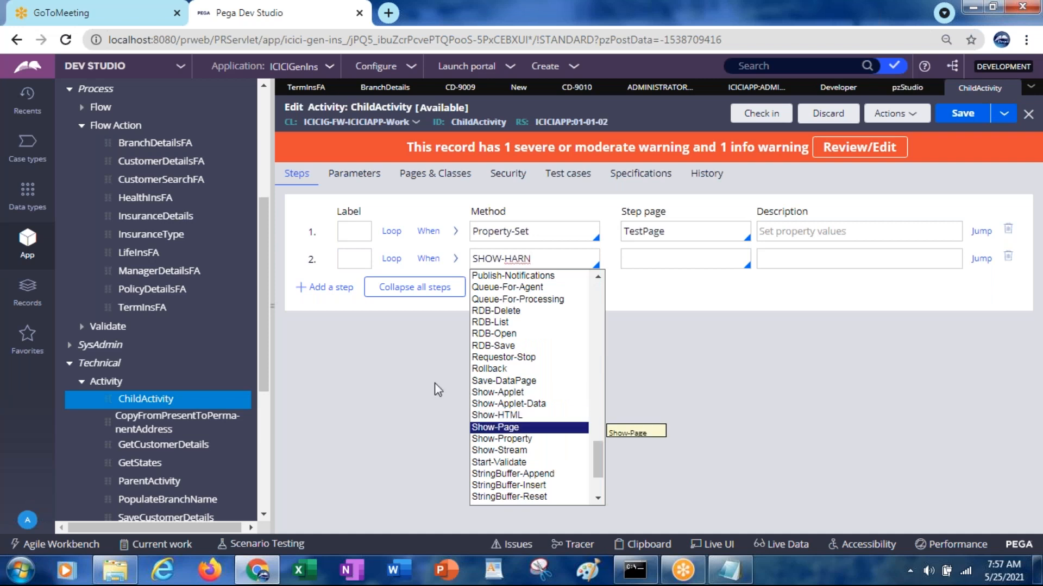
left_click(515, 415)
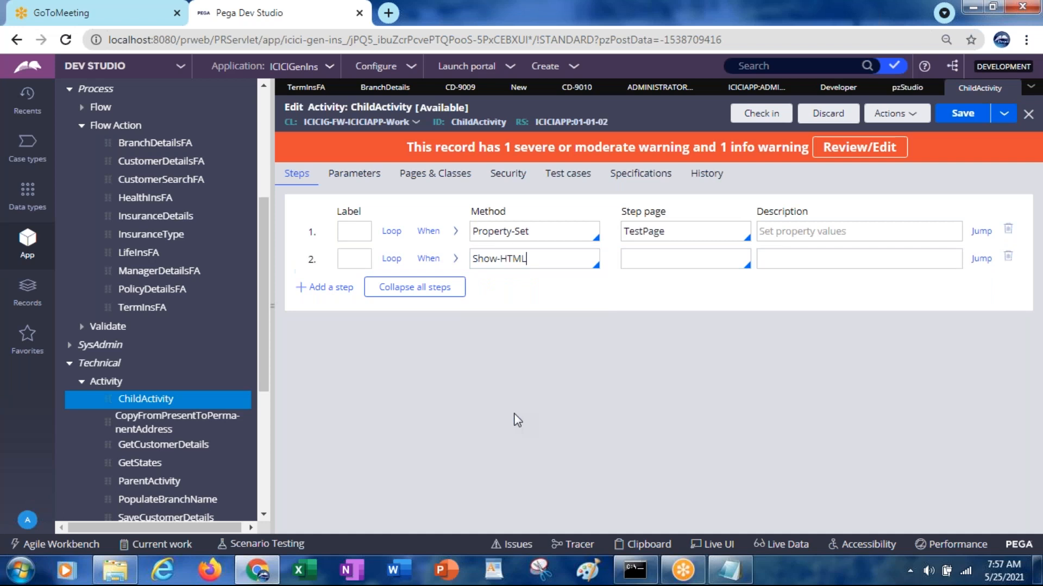
Step: Set the Show-HTML step's HTMLStream parameter to HarnessPerform and save the activity
left_click(456, 260)
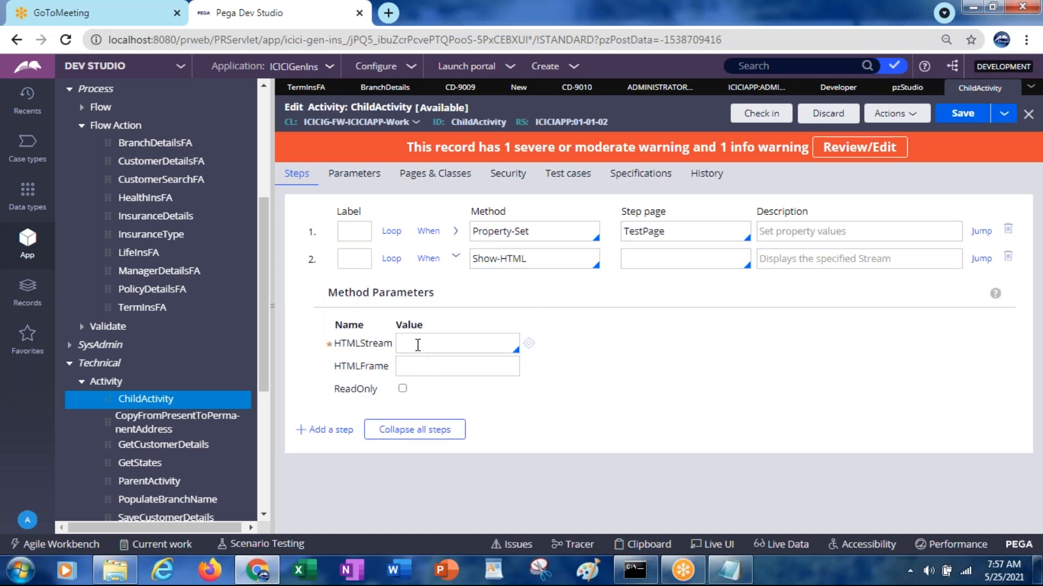
left_click(418, 344)
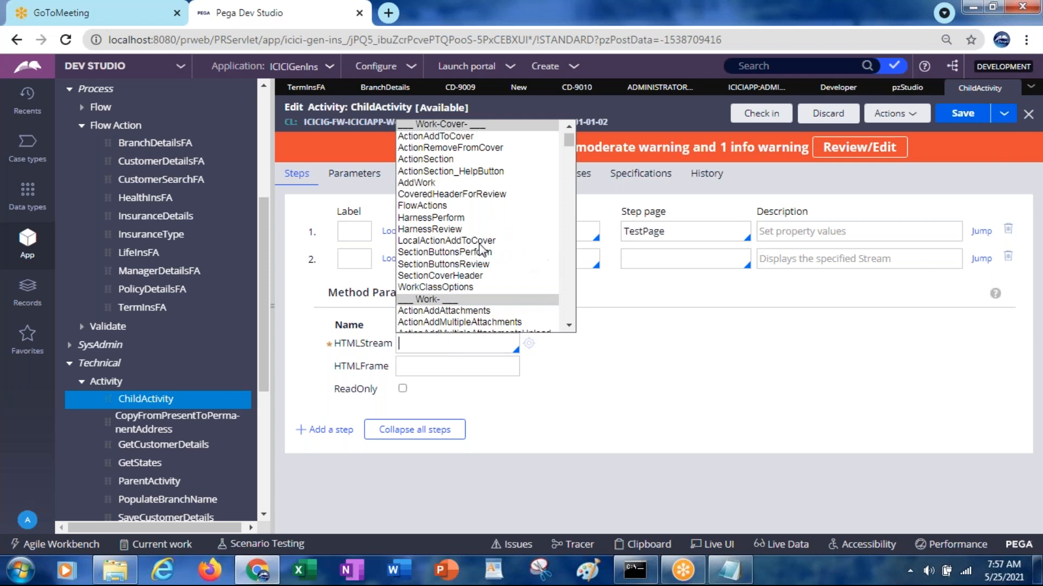
left_click(441, 219)
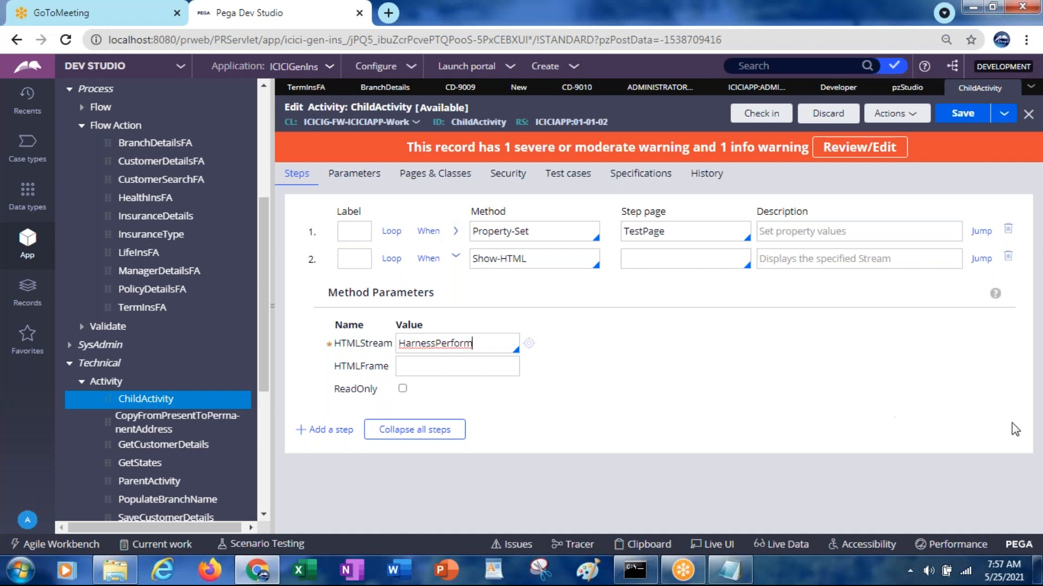
left_click(963, 117)
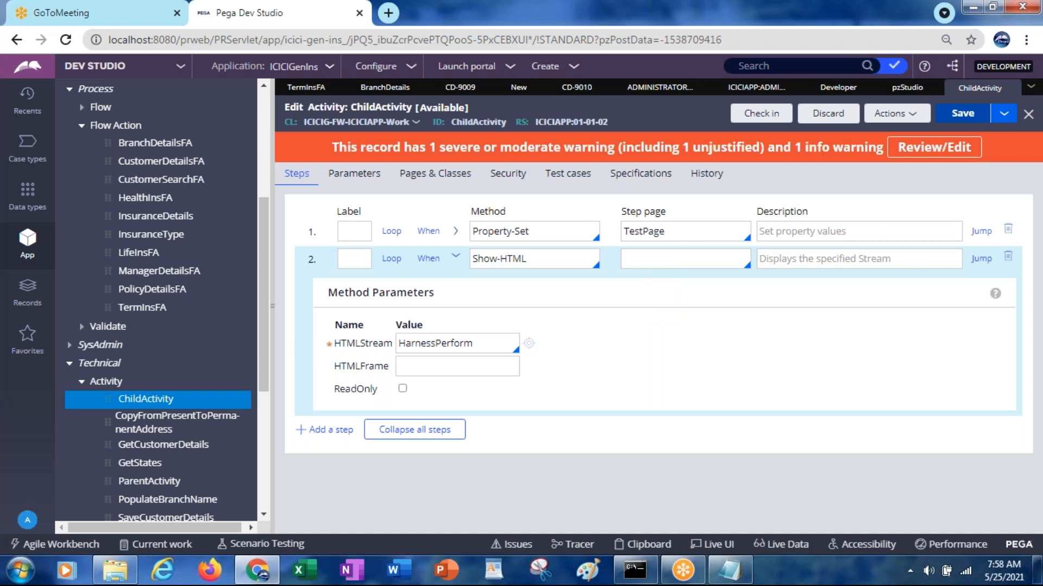
Step: Run ChildActivity with TotMarks 22, TelMarks 33 and EngMarks 33, view the displayed harness, and close both run windows
left_click(895, 113)
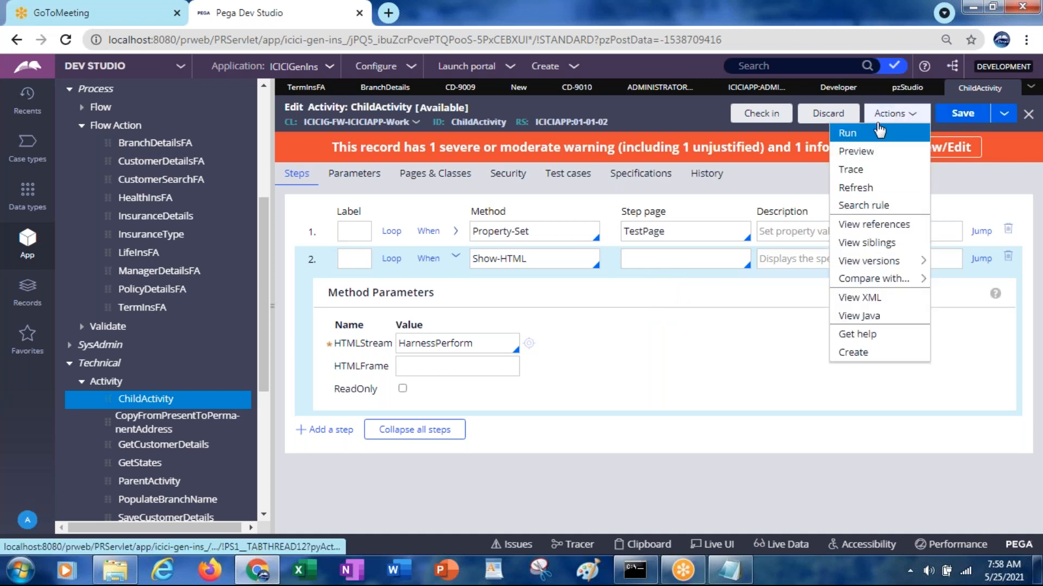
left_click(844, 136)
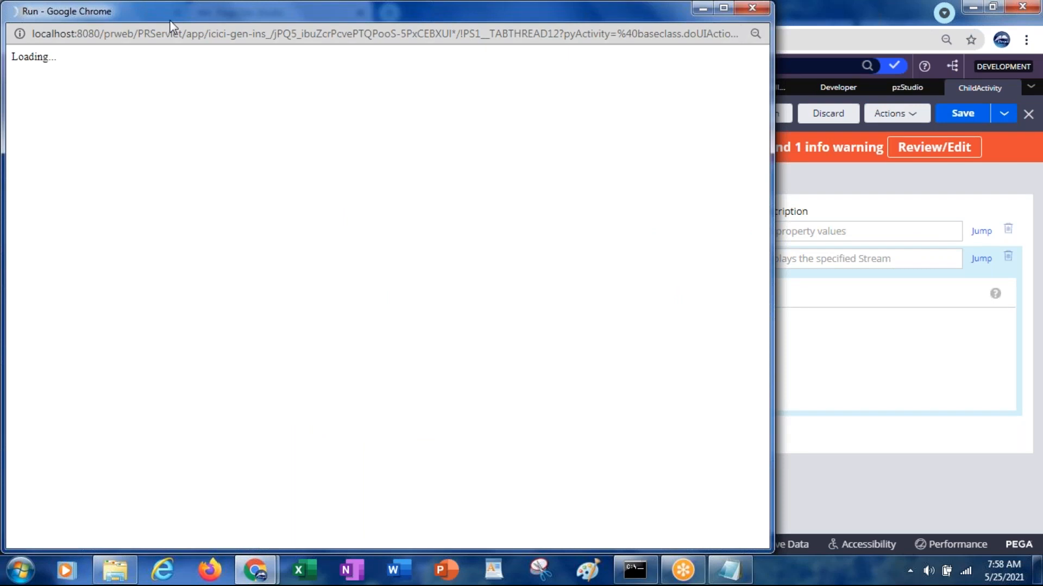
left_click_drag(168, 17, 165, 46)
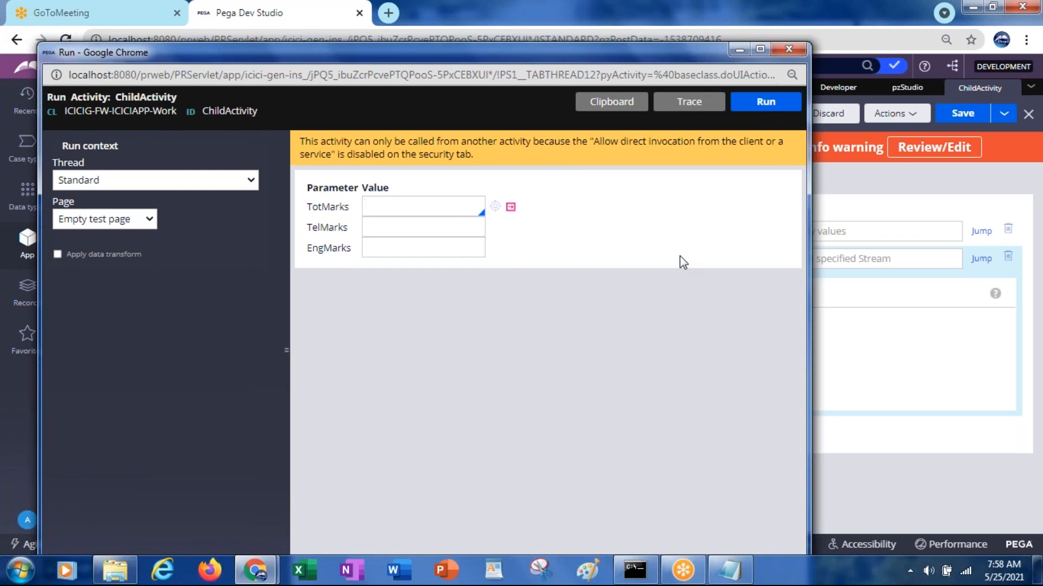
type("22")
type("33")
type("33")
left_click(757, 107)
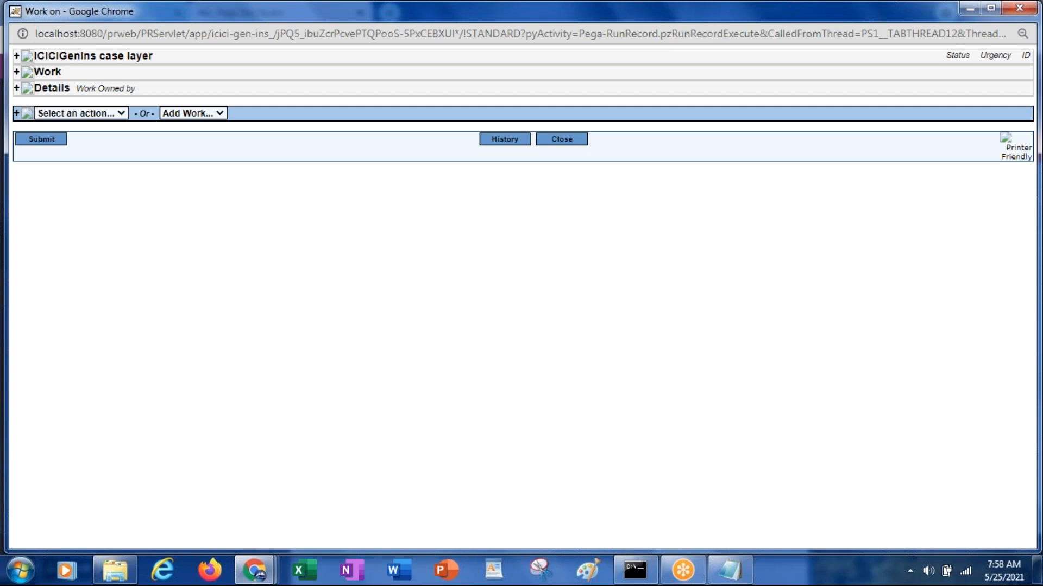
double_click(222, 19)
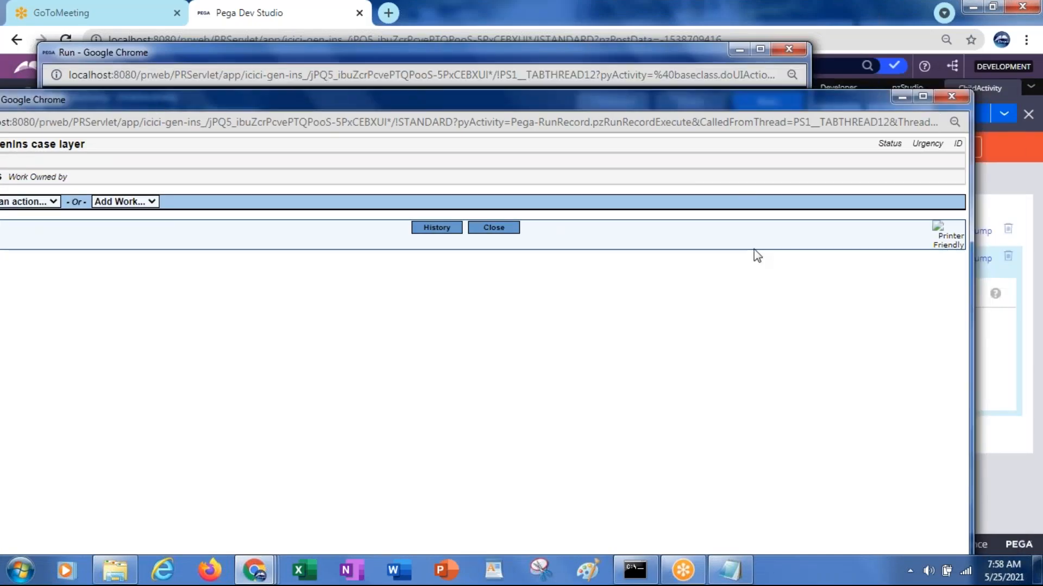
left_click(951, 97)
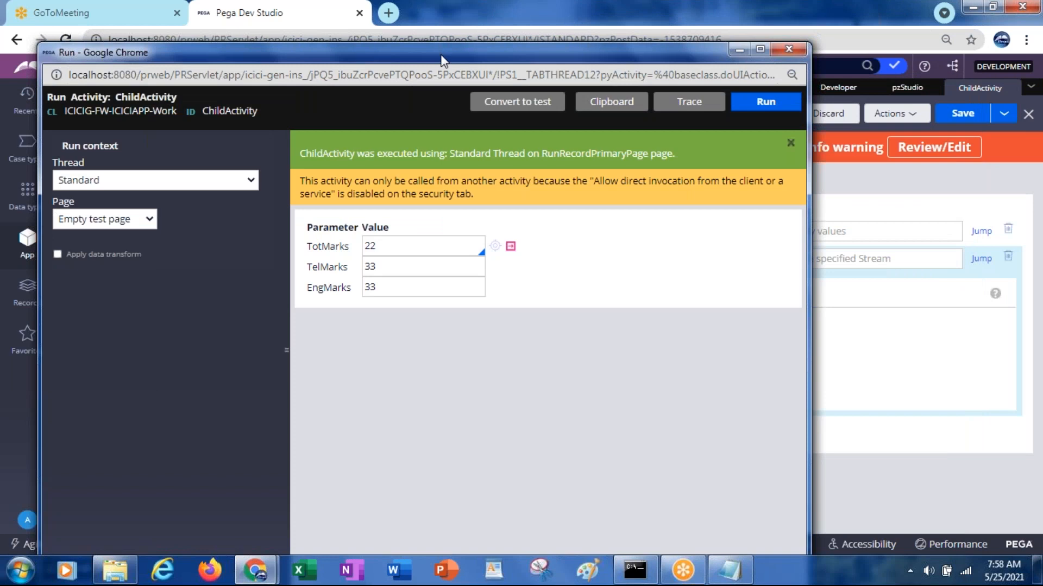
left_click_drag(443, 60, 432, 81)
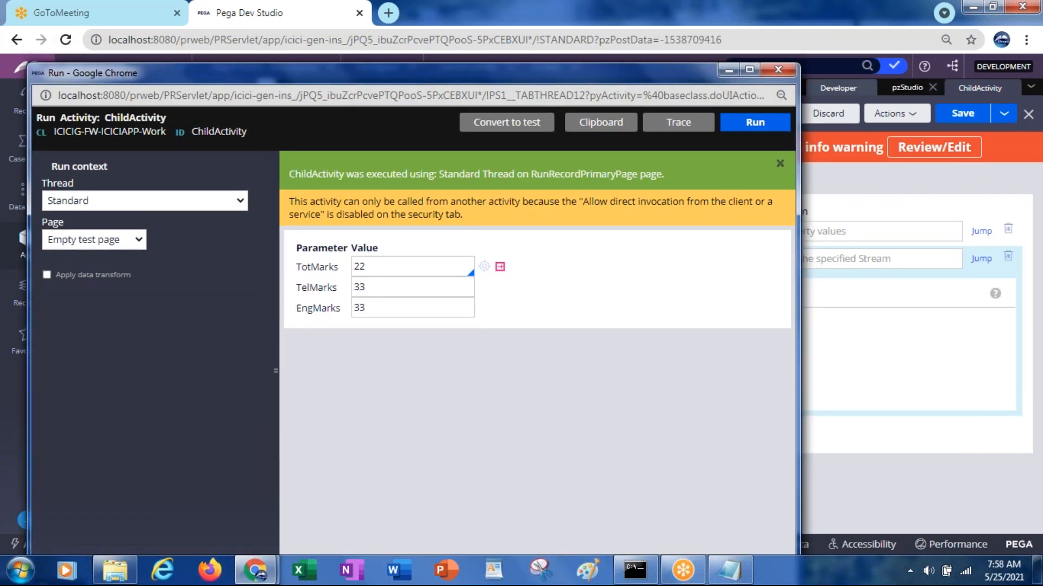
left_click(781, 70)
Step: Comment out the Show-HTML step by labelling it // and save the activity
left_click(356, 255)
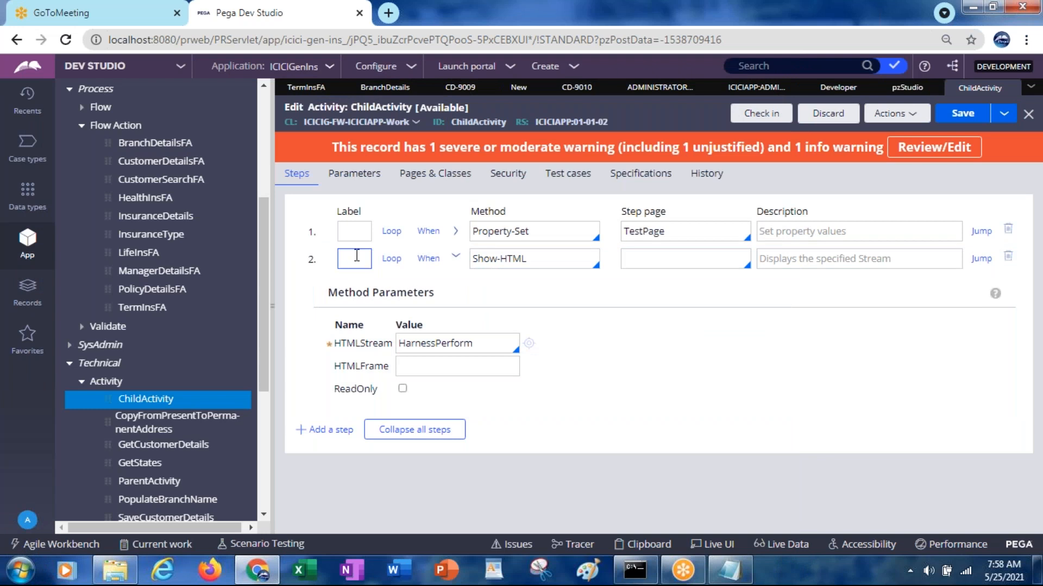
type("//")
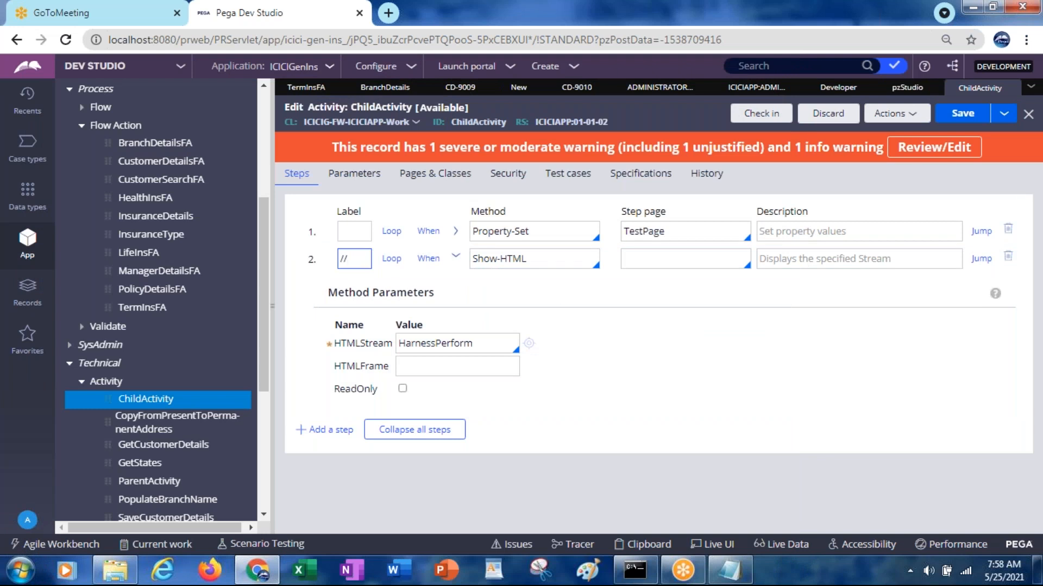
left_click(963, 114)
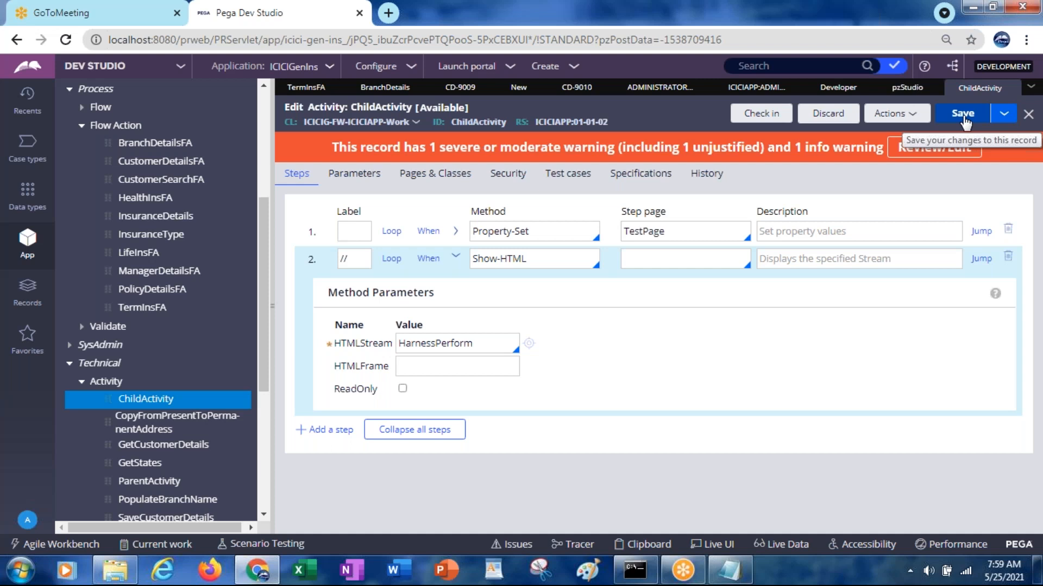
left_click(409, 367)
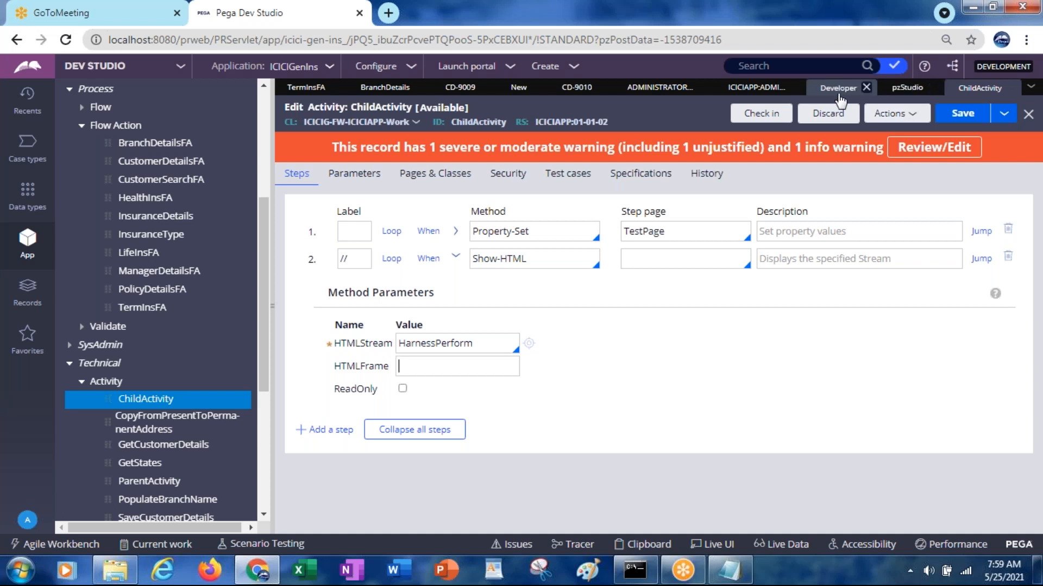
Step: Compare the pzStudio harness design with the Show-HTML step in ChildActivity
left_click(906, 88)
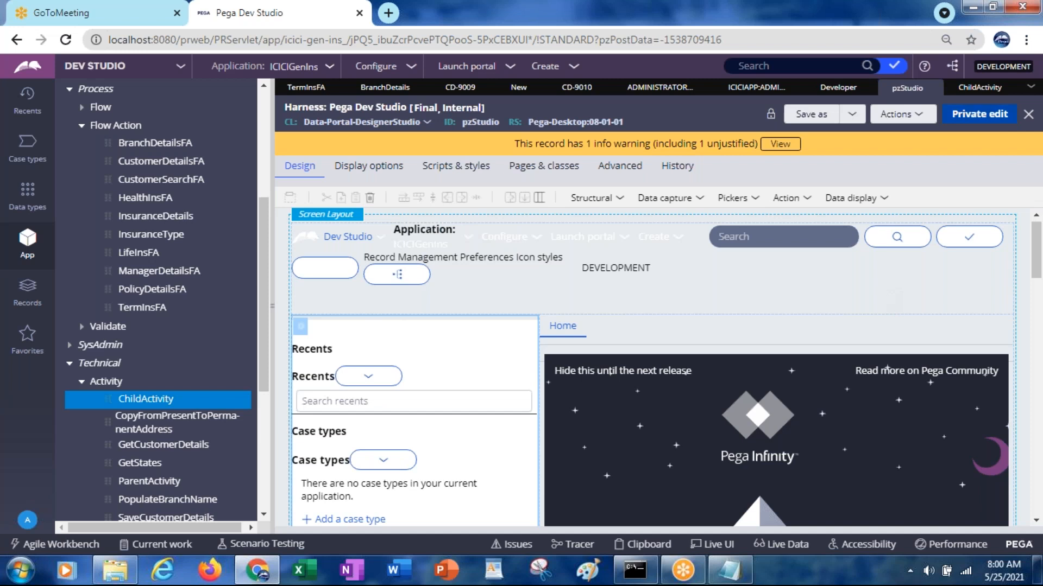
left_click(974, 95)
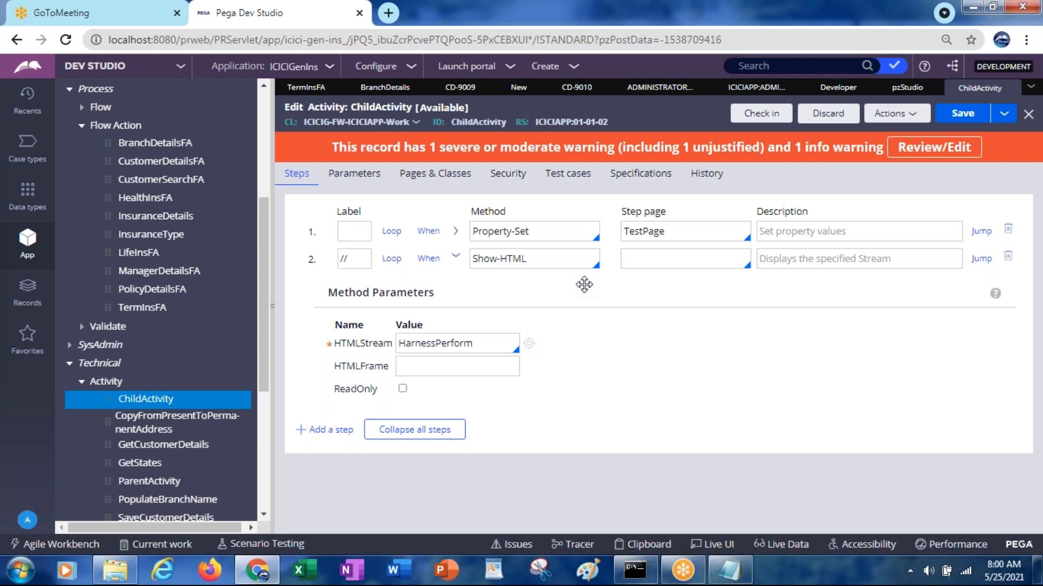
left_click(907, 91)
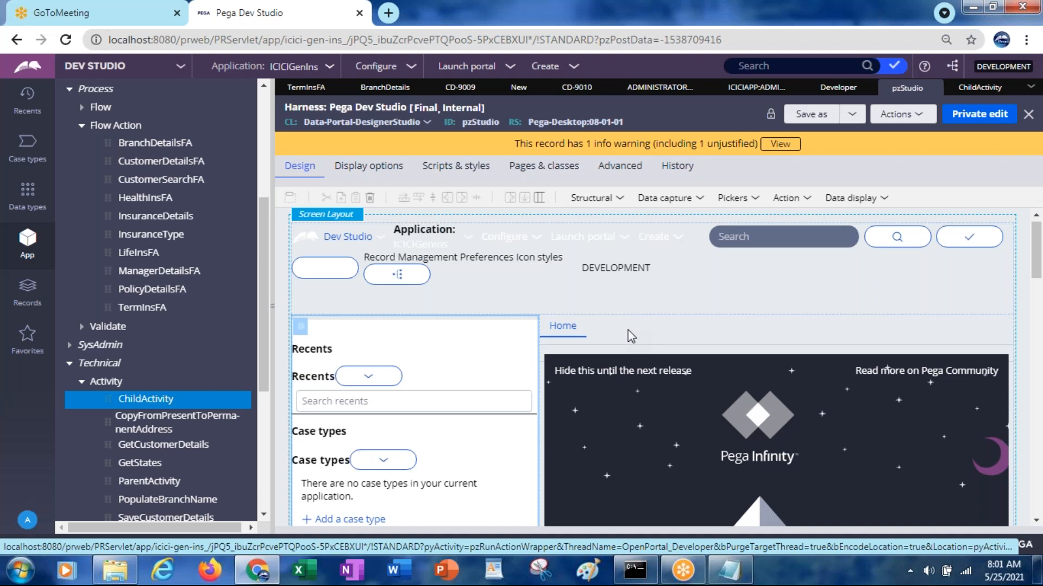
key("alt+Tab")
key("alt+Tab")
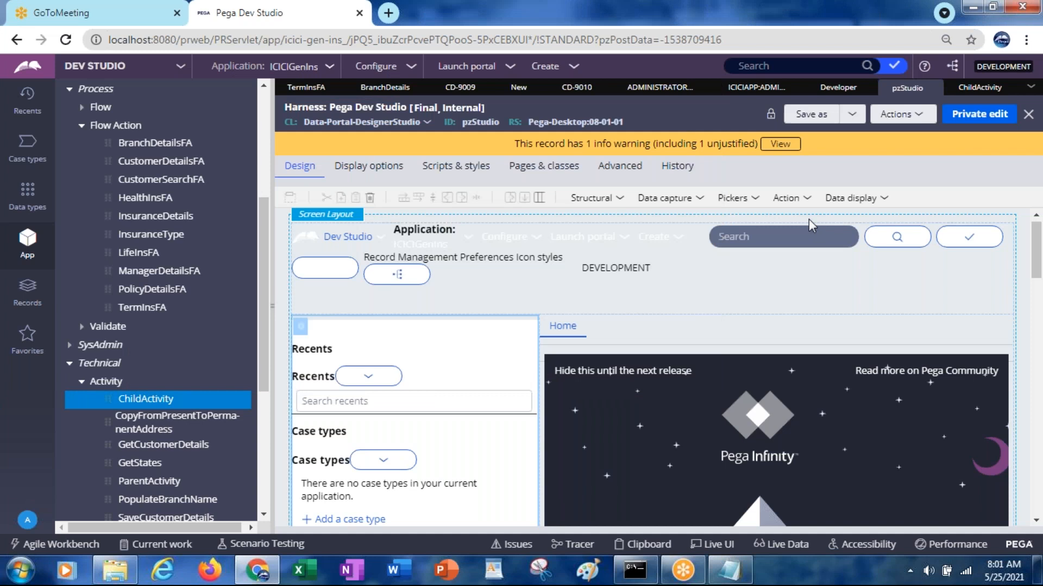
left_click(966, 89)
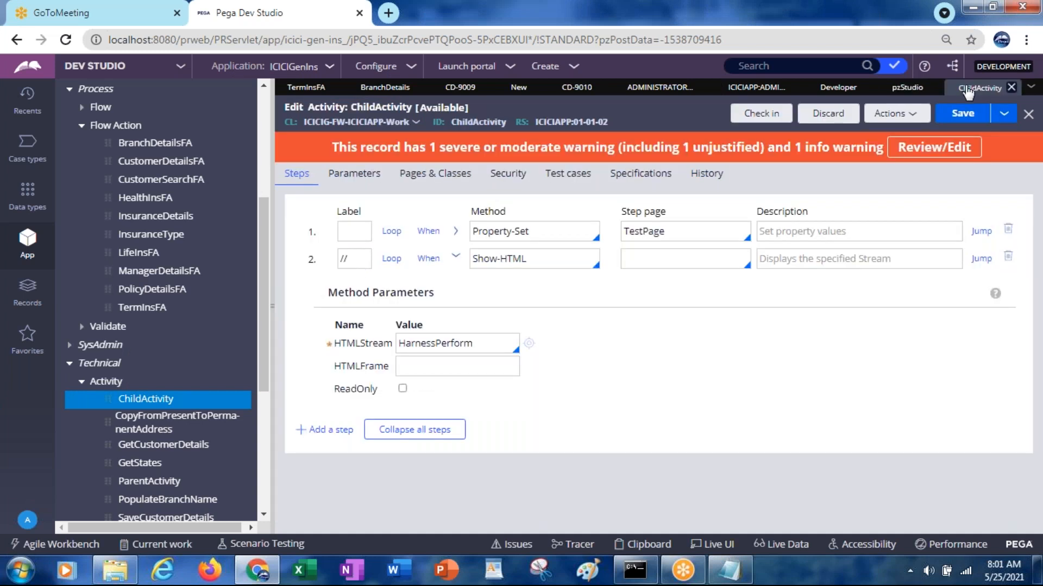